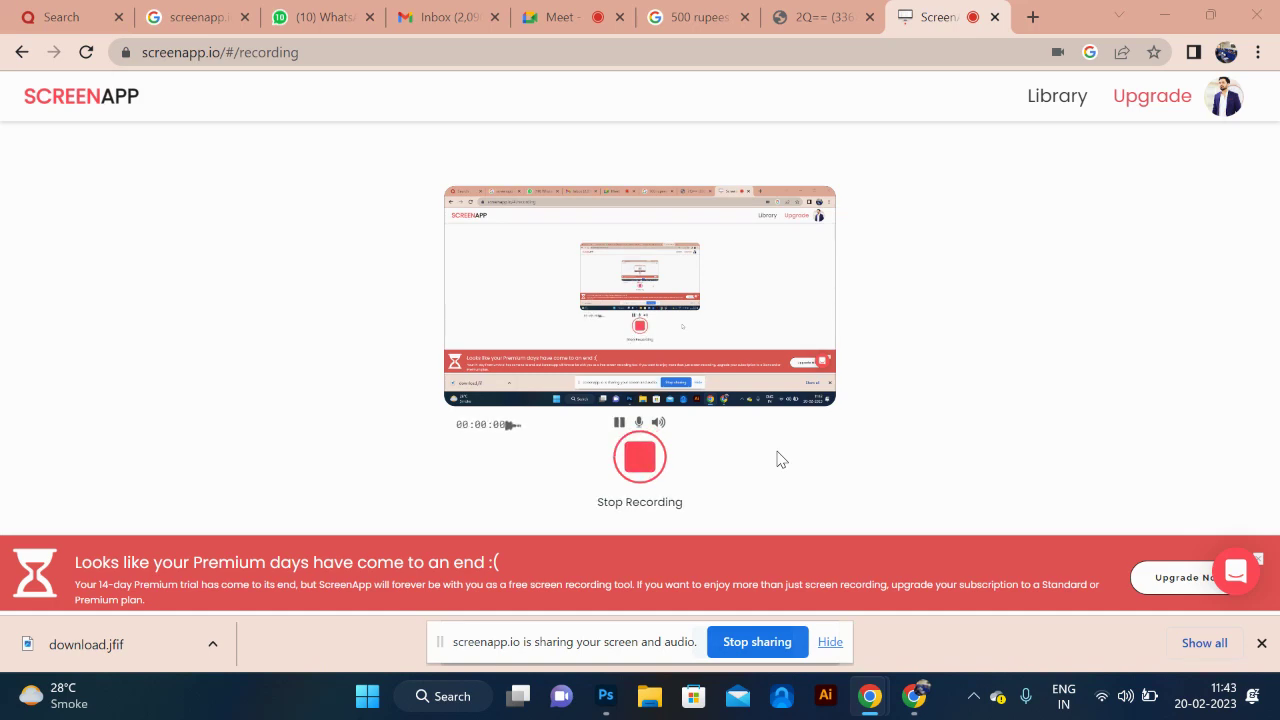
Step: Define the 100 × 42 px banknote image in download.jfif as a pattern named download.jfif
{"action": "key", "text": "alt+Tab"}
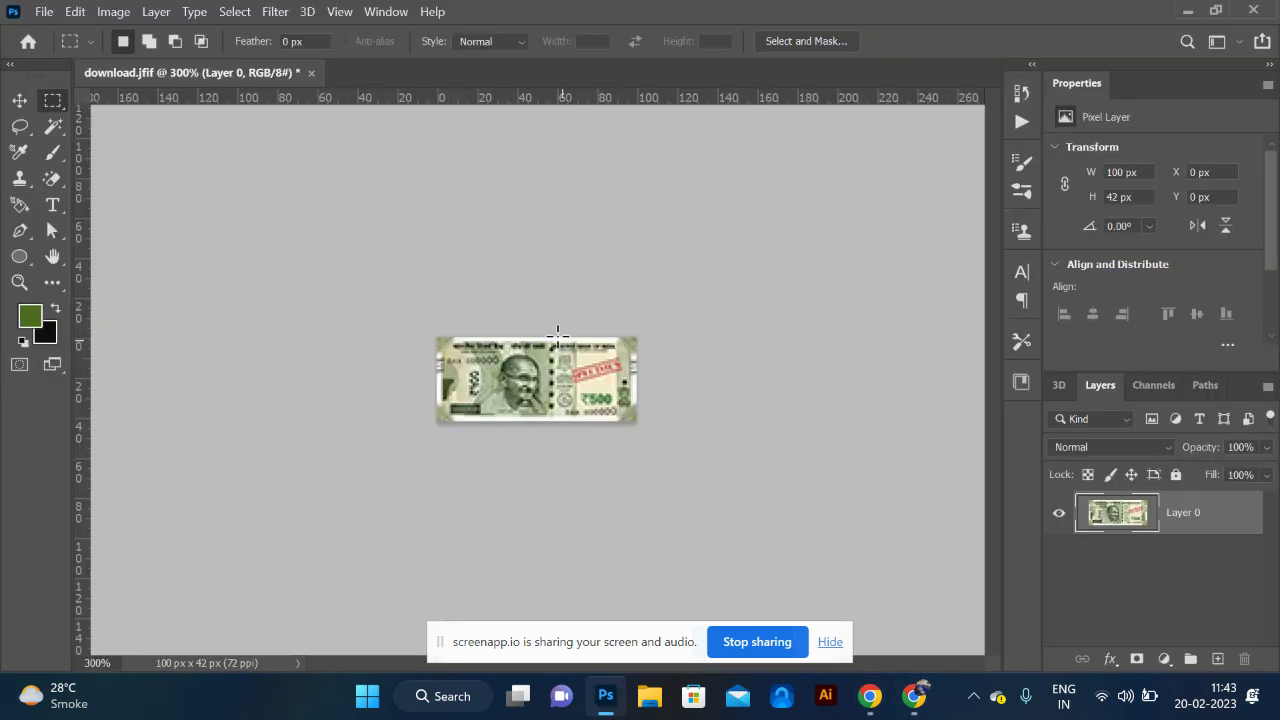
{"action": "left_click", "coordinate": [76, 12]}
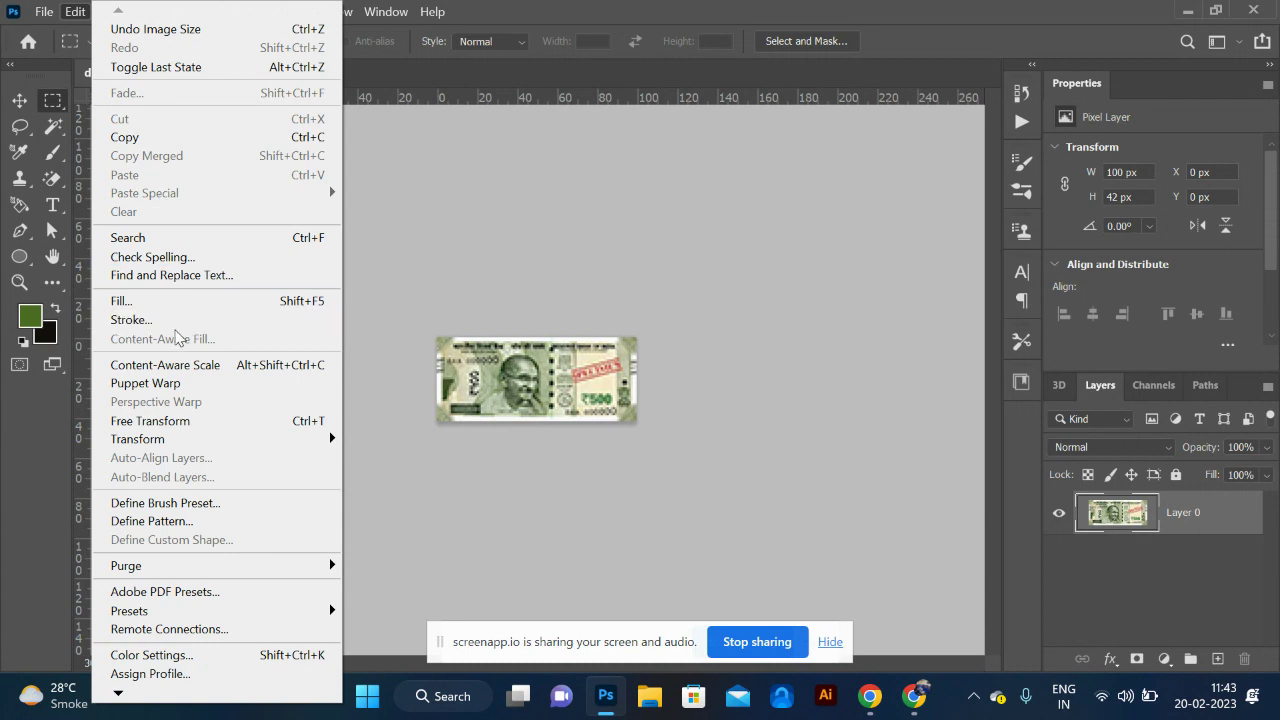
{"action": "left_click", "coordinate": [186, 522]}
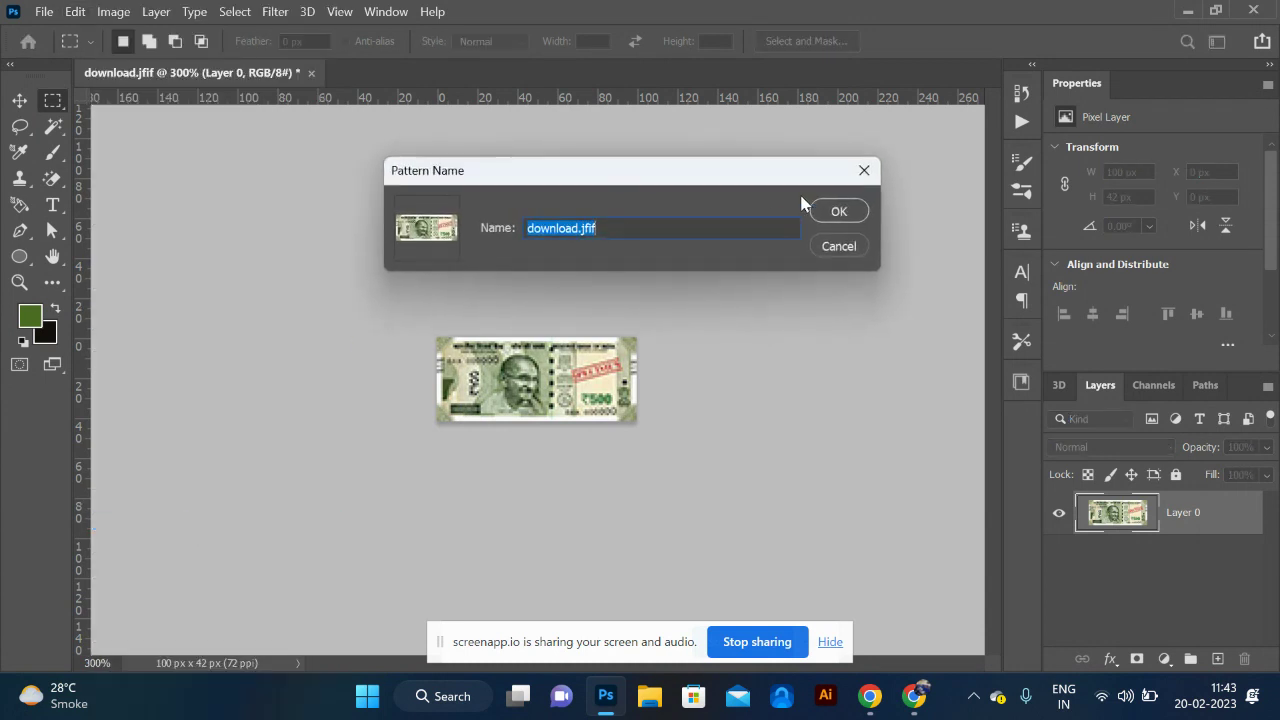
{"action": "left_click", "coordinate": [840, 212]}
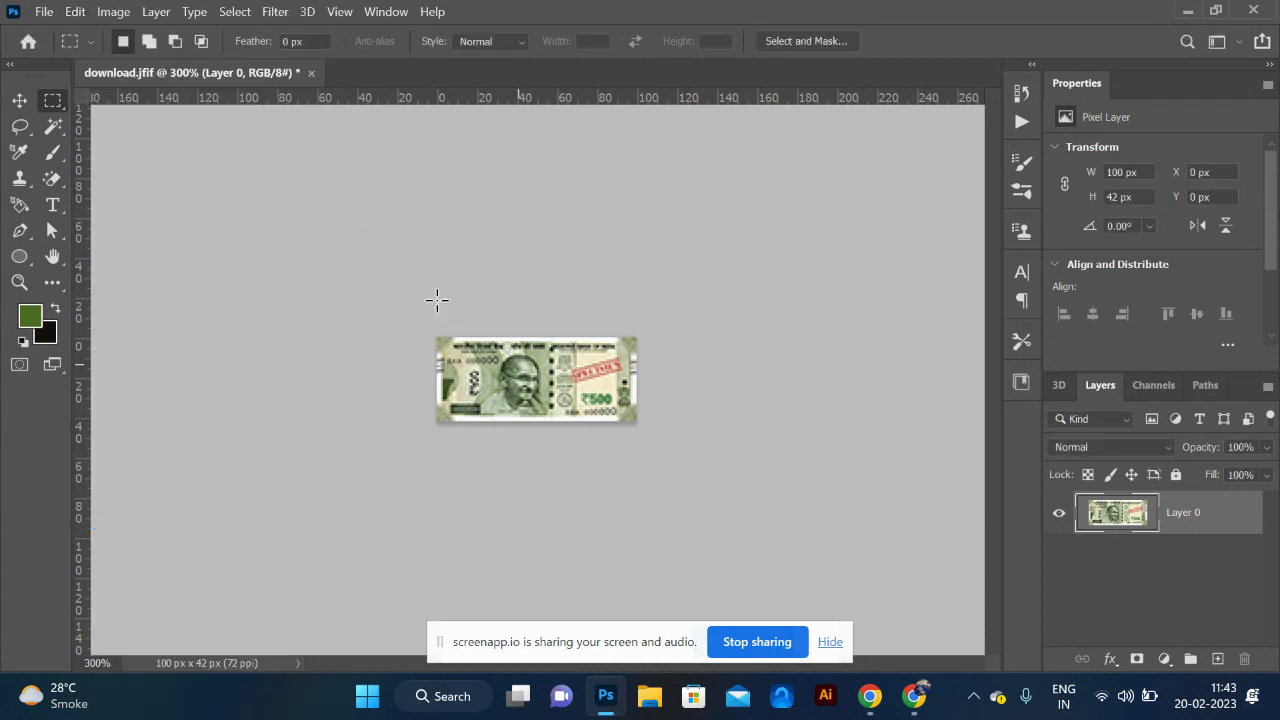
{"action": "left_click", "coordinate": [44, 14]}
Step: Create a new blank document, Untitled-1, 3000 × 3000 pixels
{"action": "left_click", "coordinate": [64, 31]}
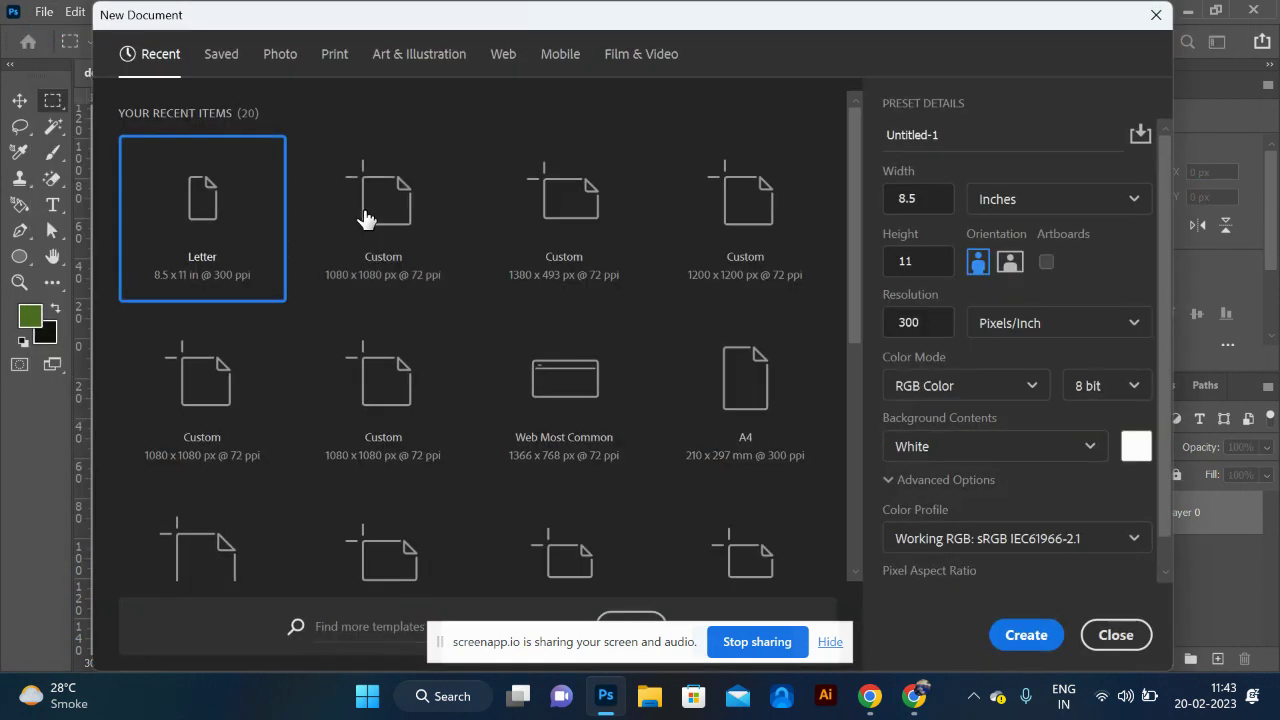
{"action": "left_click", "coordinate": [1043, 204]}
{"action": "left_click", "coordinate": [1026, 240]}
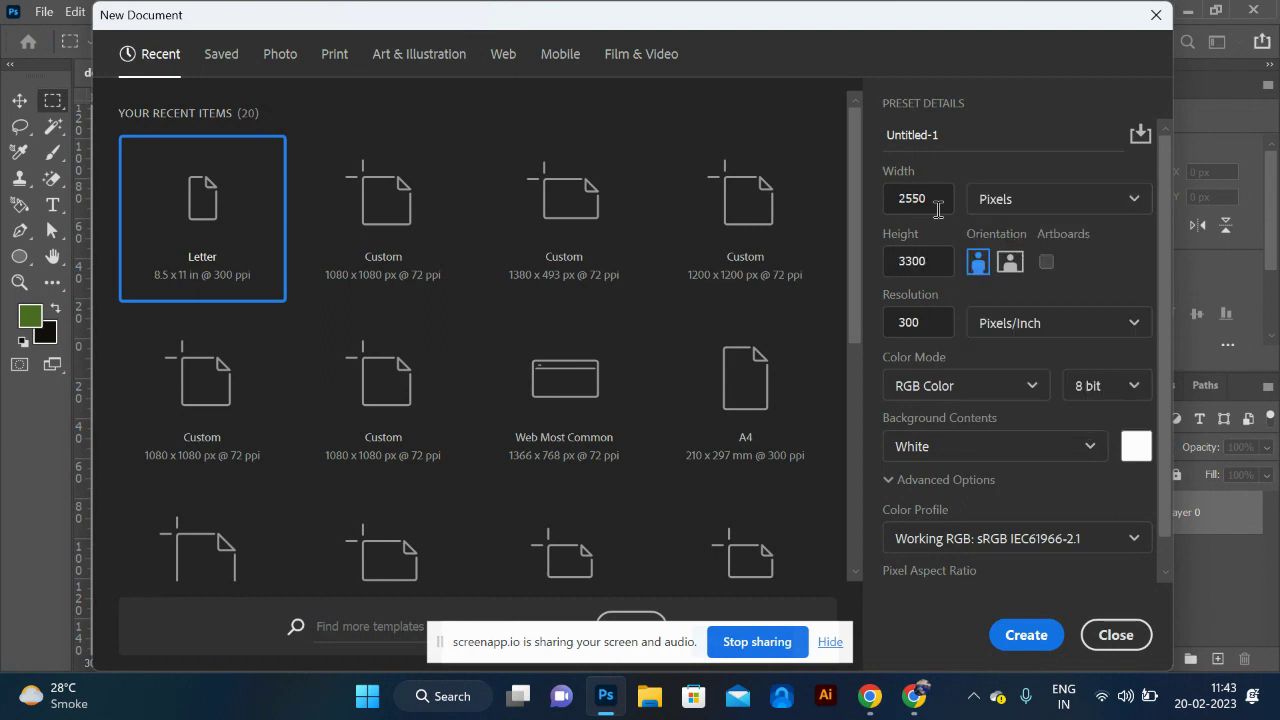
{"action": "left_click", "coordinate": [923, 262]}
{"action": "type", "text": "000"}
{"action": "left_click", "coordinate": [935, 200]}
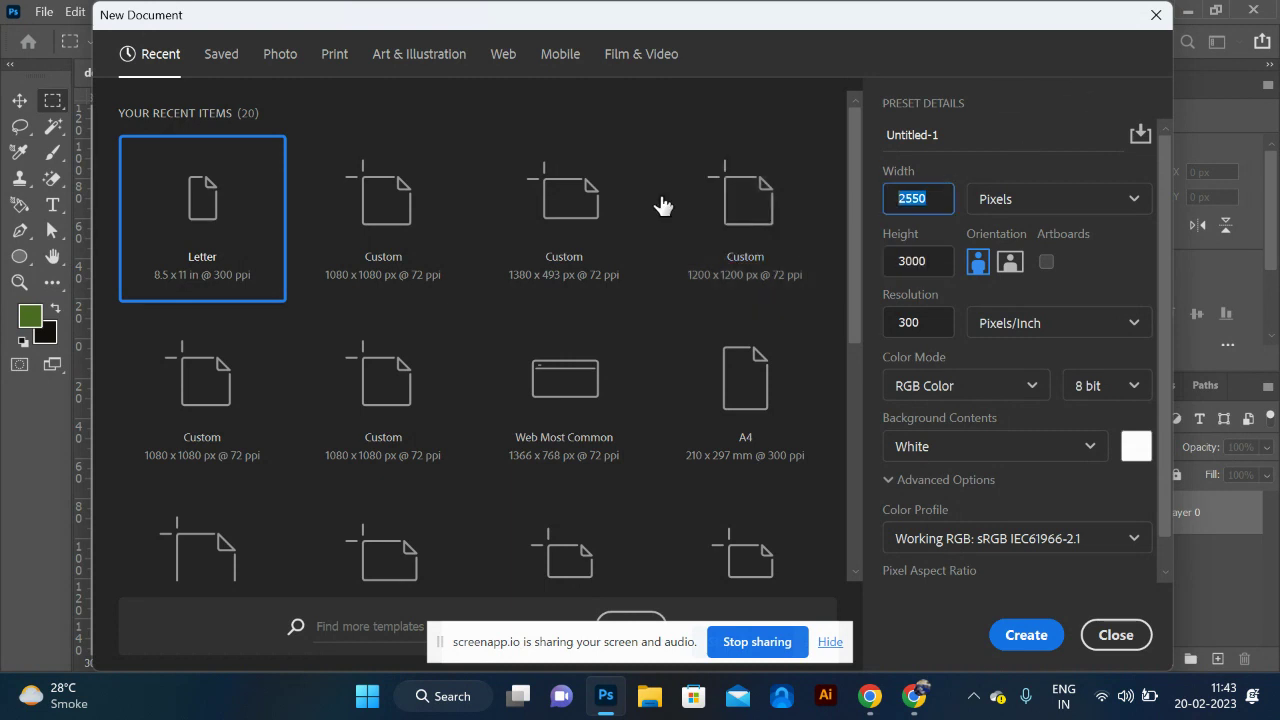
{"action": "type", "text": "3000"}
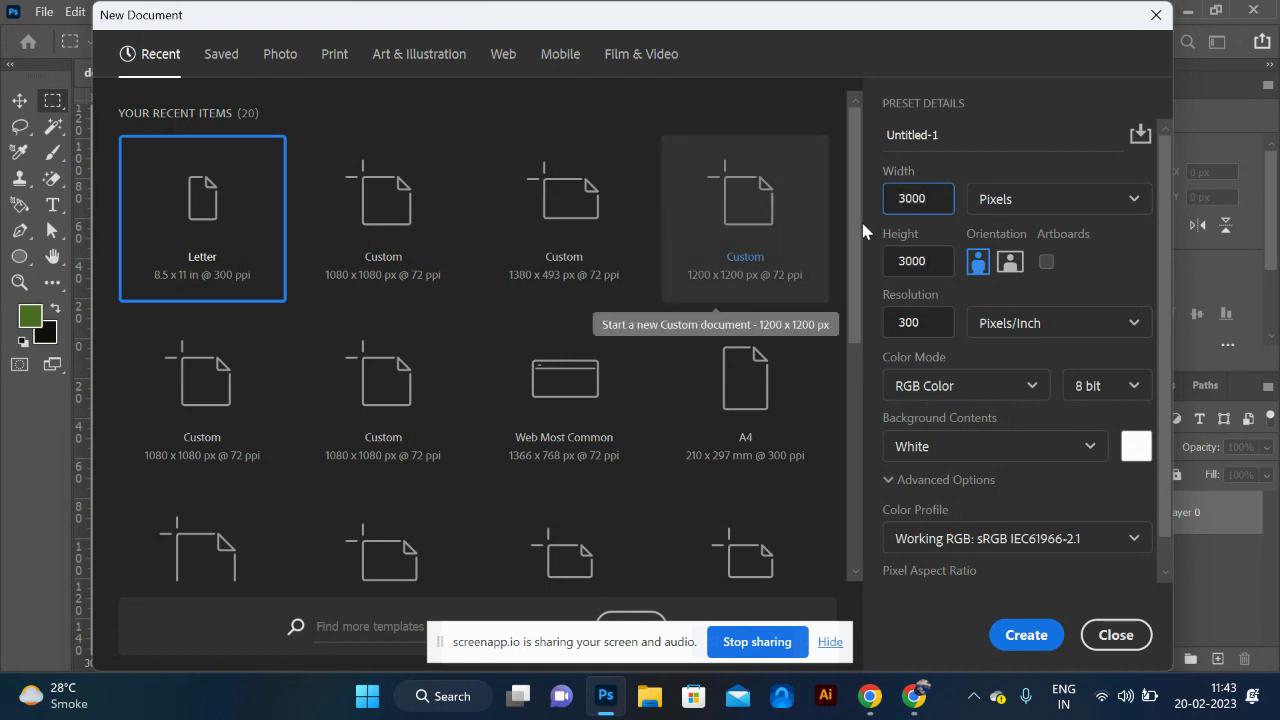
{"action": "left_click", "coordinate": [1013, 632]}
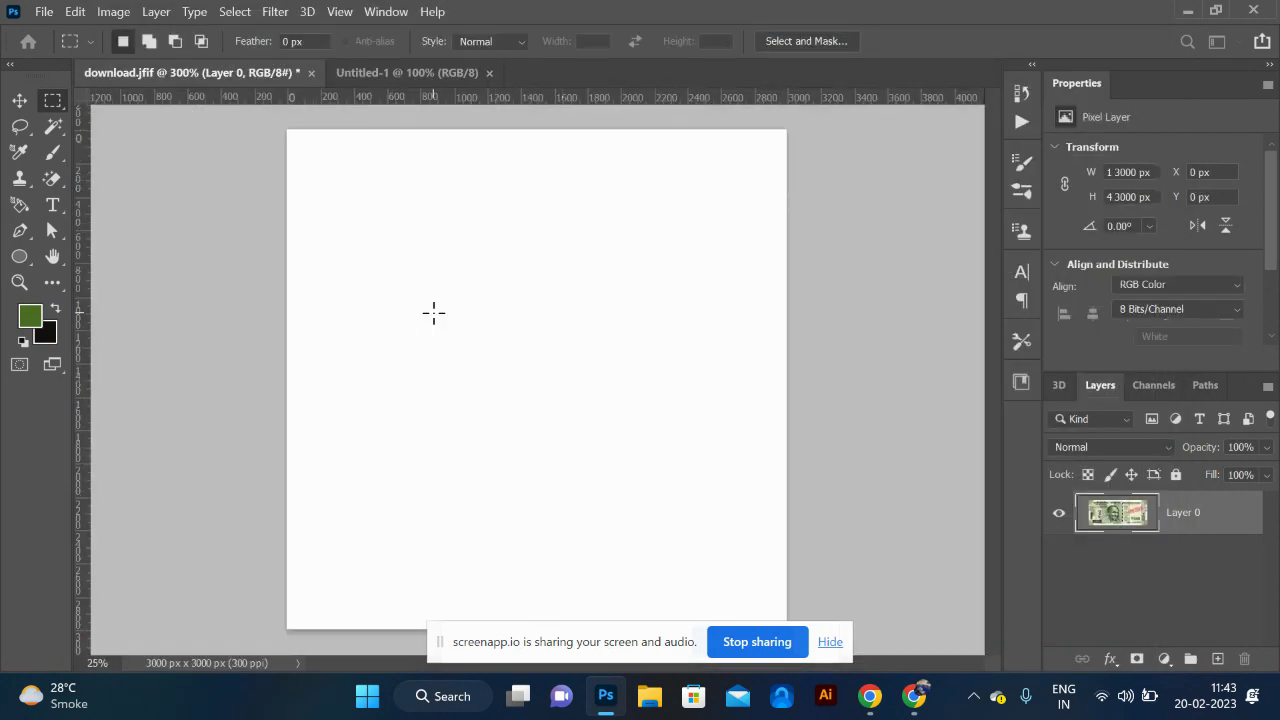
{"action": "left_click", "coordinate": [73, 14]}
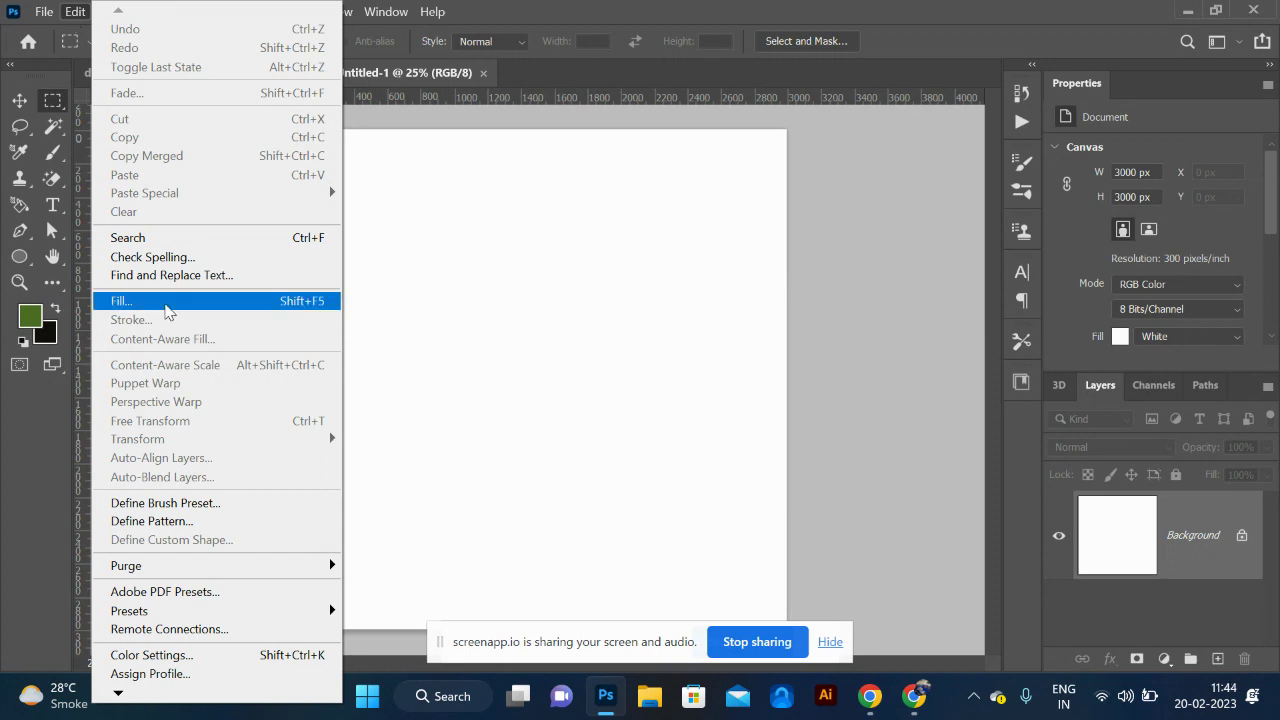
{"action": "left_click", "coordinate": [167, 311]}
{"action": "left_click", "coordinate": [856, 234]}
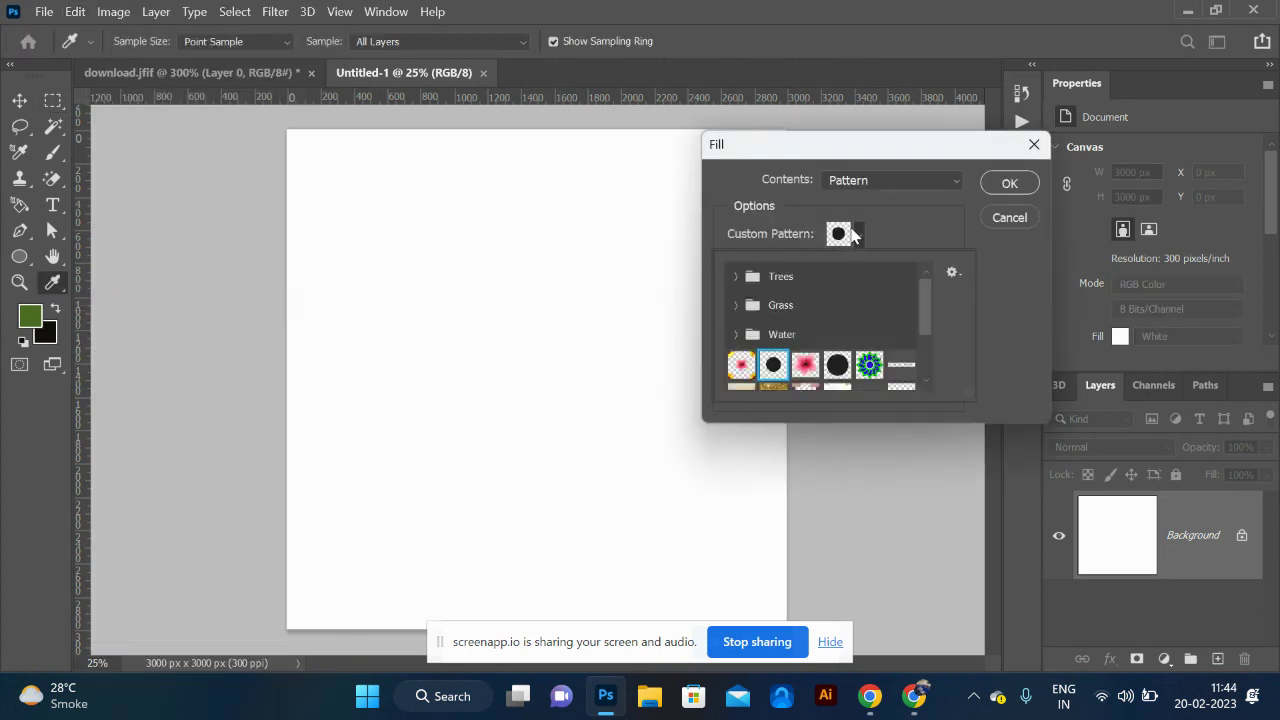
{"action": "scroll", "coordinate": [855, 390], "scroll_direction": "down", "scroll_amount": 3}
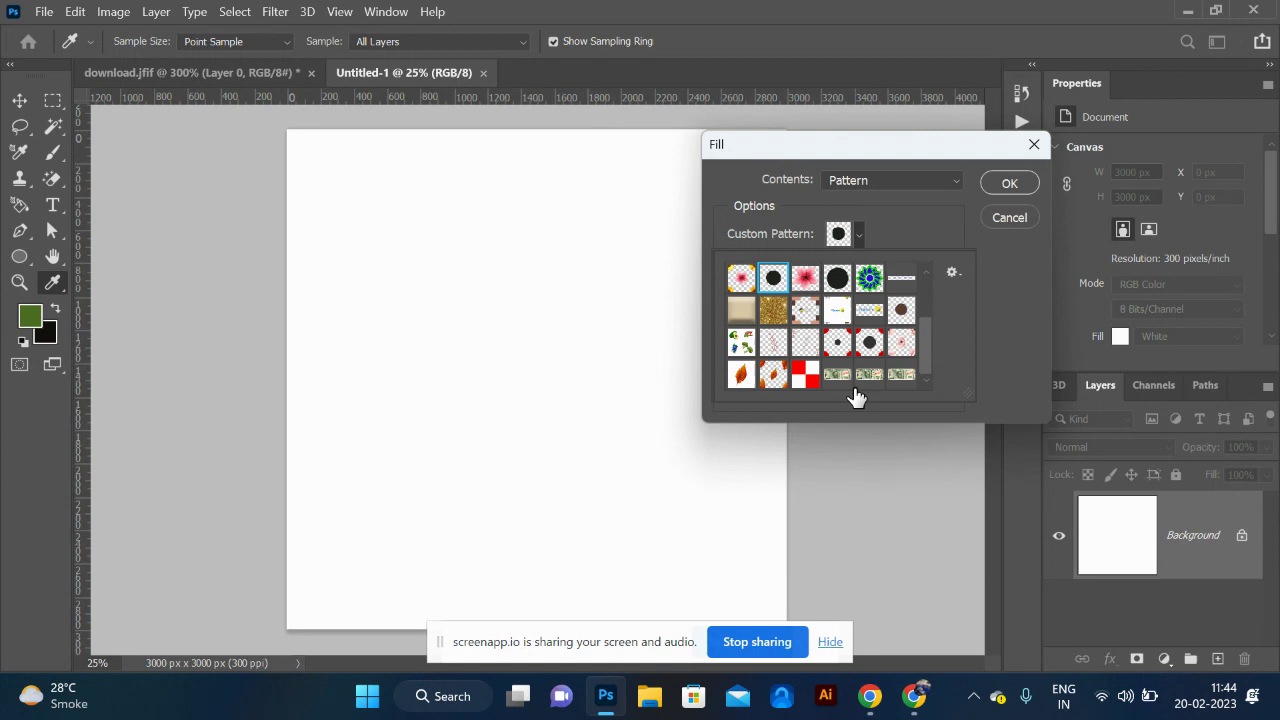
{"action": "left_click", "coordinate": [1005, 188]}
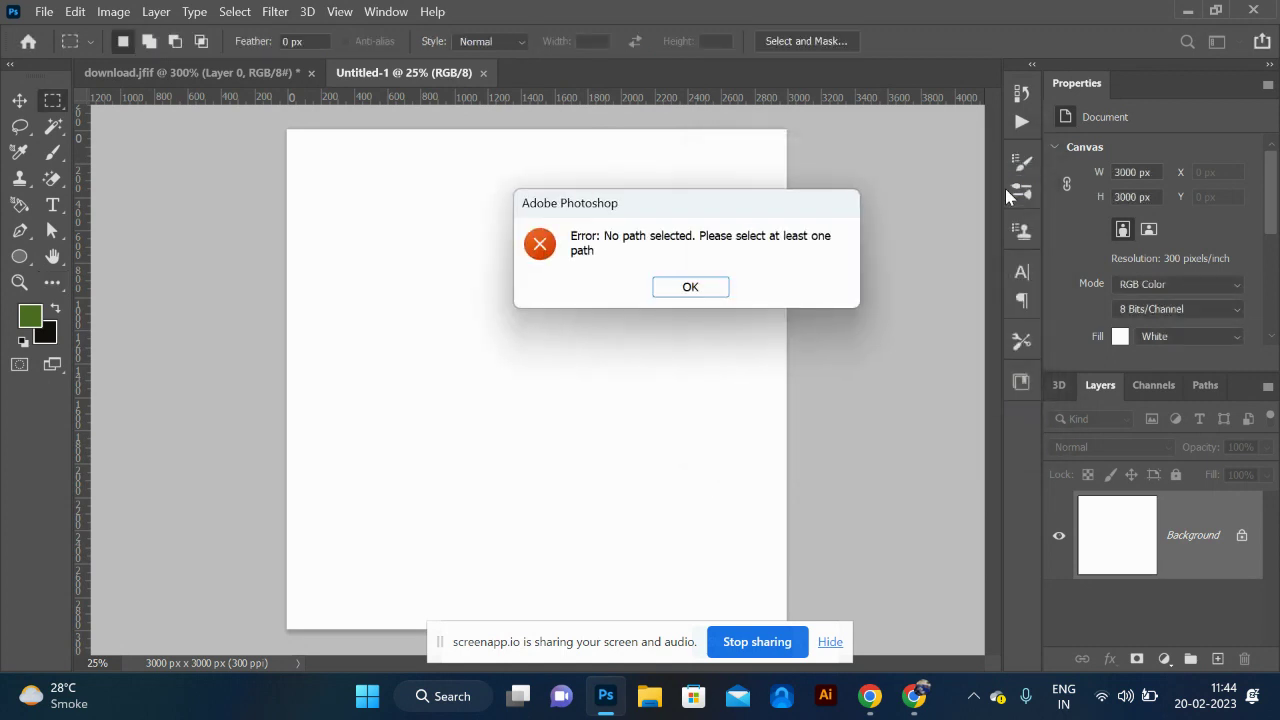
{"action": "left_click", "coordinate": [690, 287]}
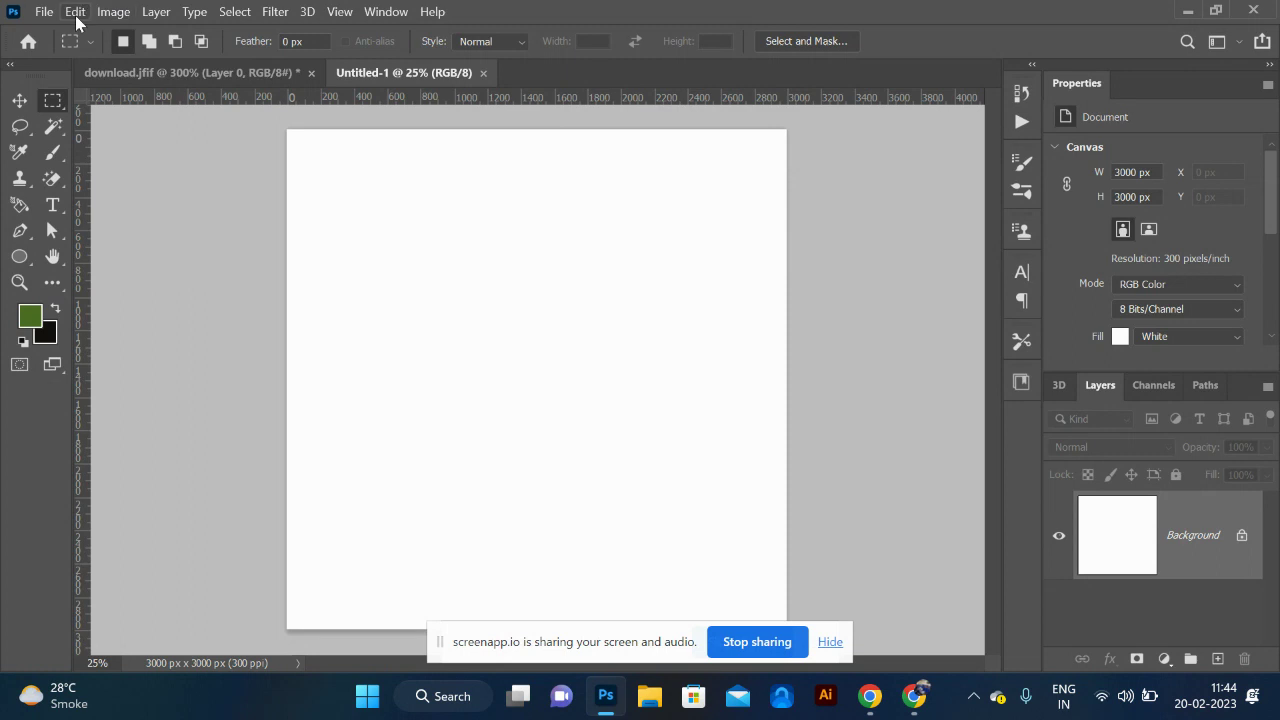
{"action": "left_click", "coordinate": [76, 14]}
{"action": "left_click", "coordinate": [600, 236]}
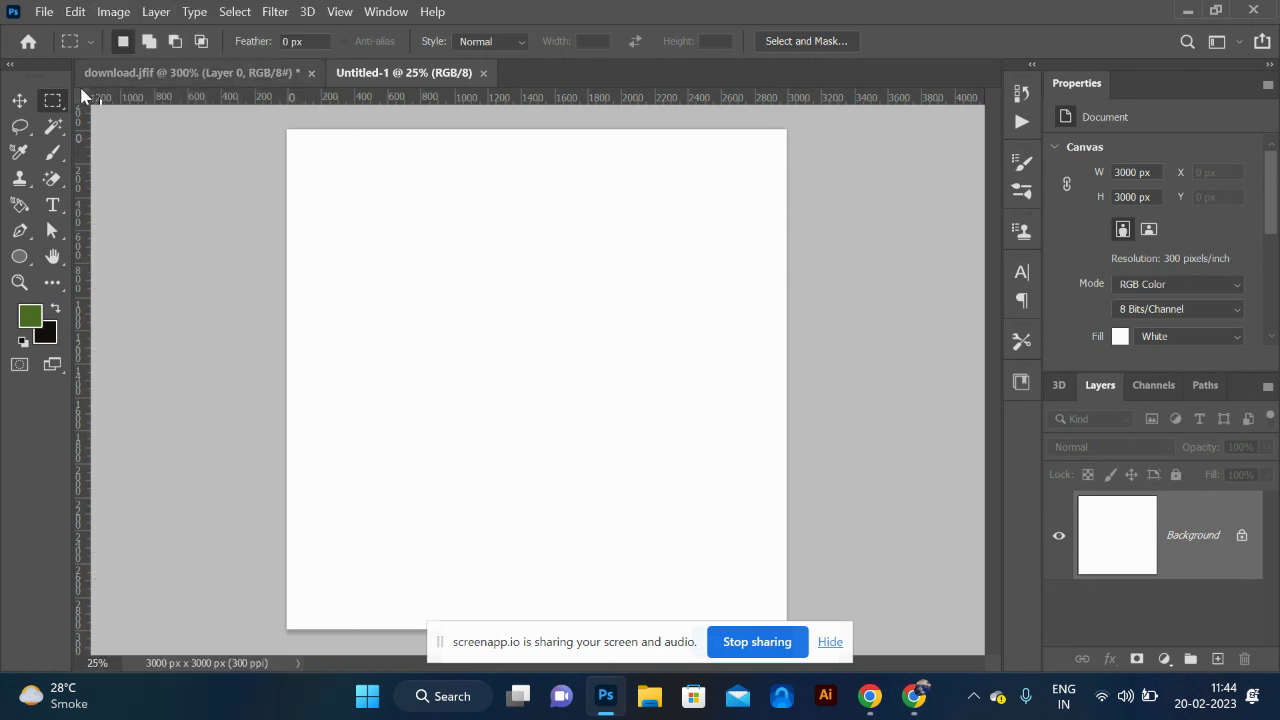
Step: Select all, add Layer 1 and fill it with the note pattern, no script
{"action": "key", "text": "ctrl+a"}
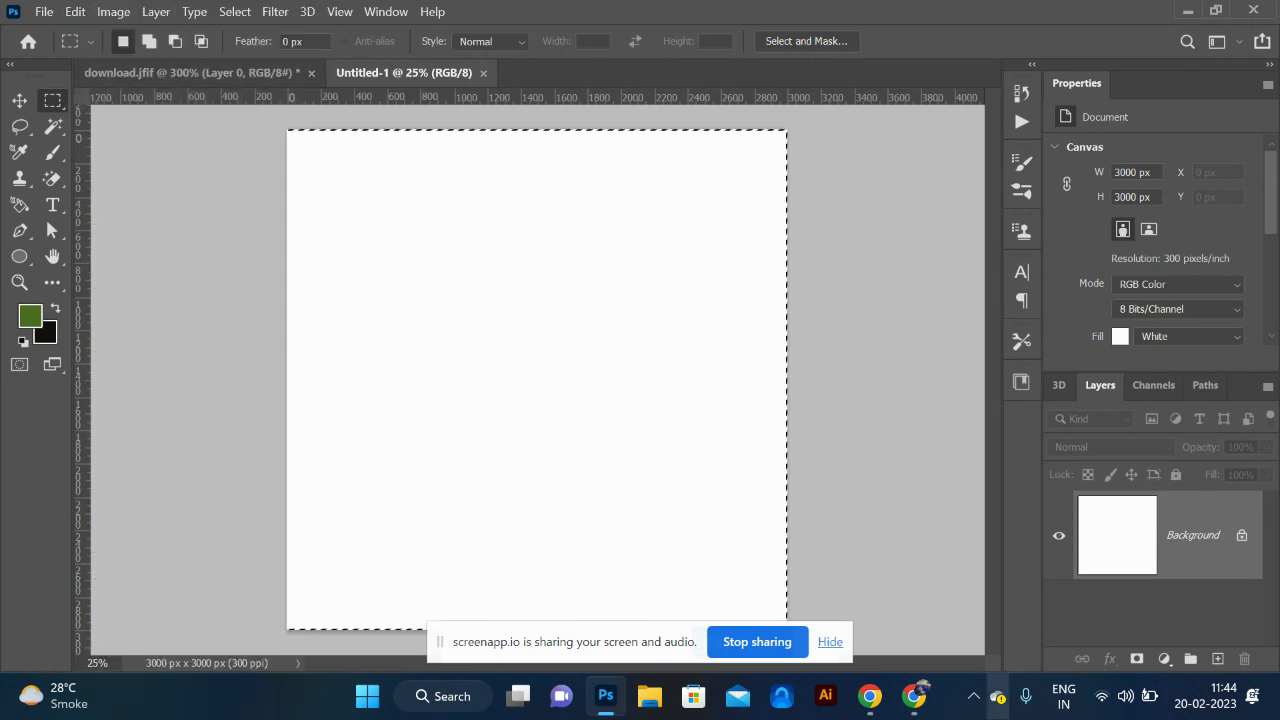
{"action": "key", "text": "ctrl+shift+n"}
{"action": "key", "text": "Return"}
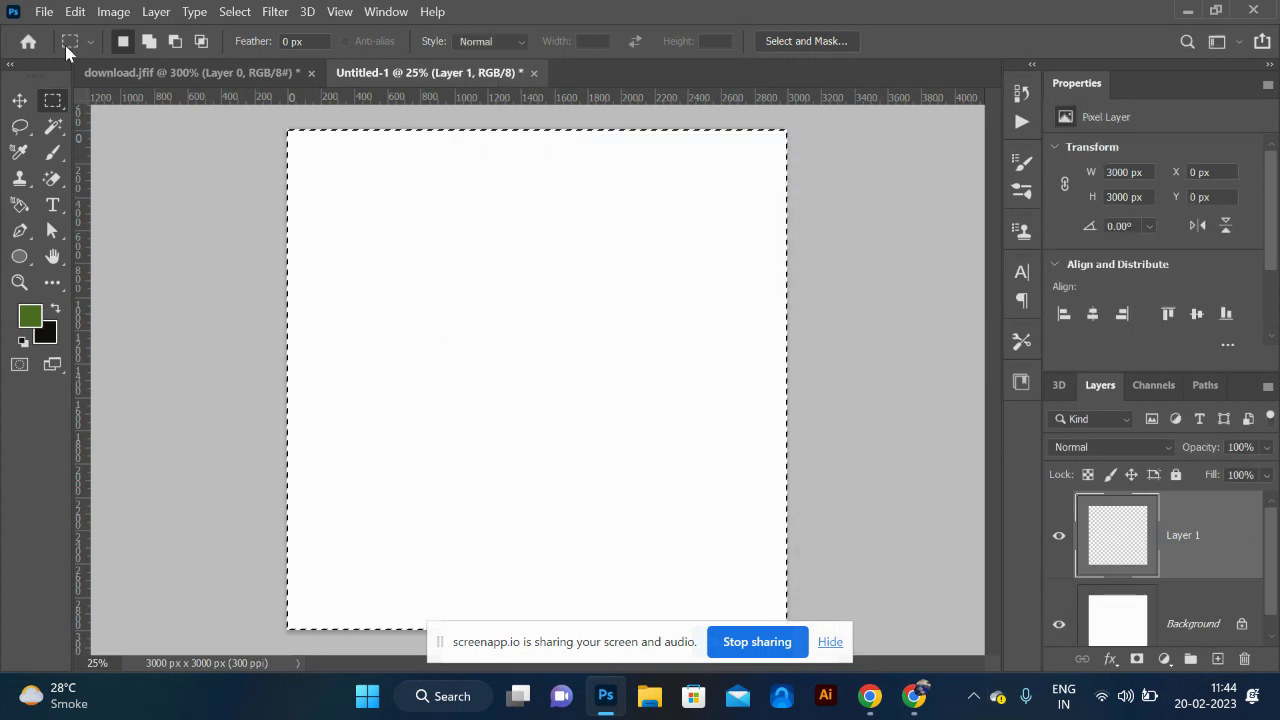
{"action": "left_click", "coordinate": [75, 14]}
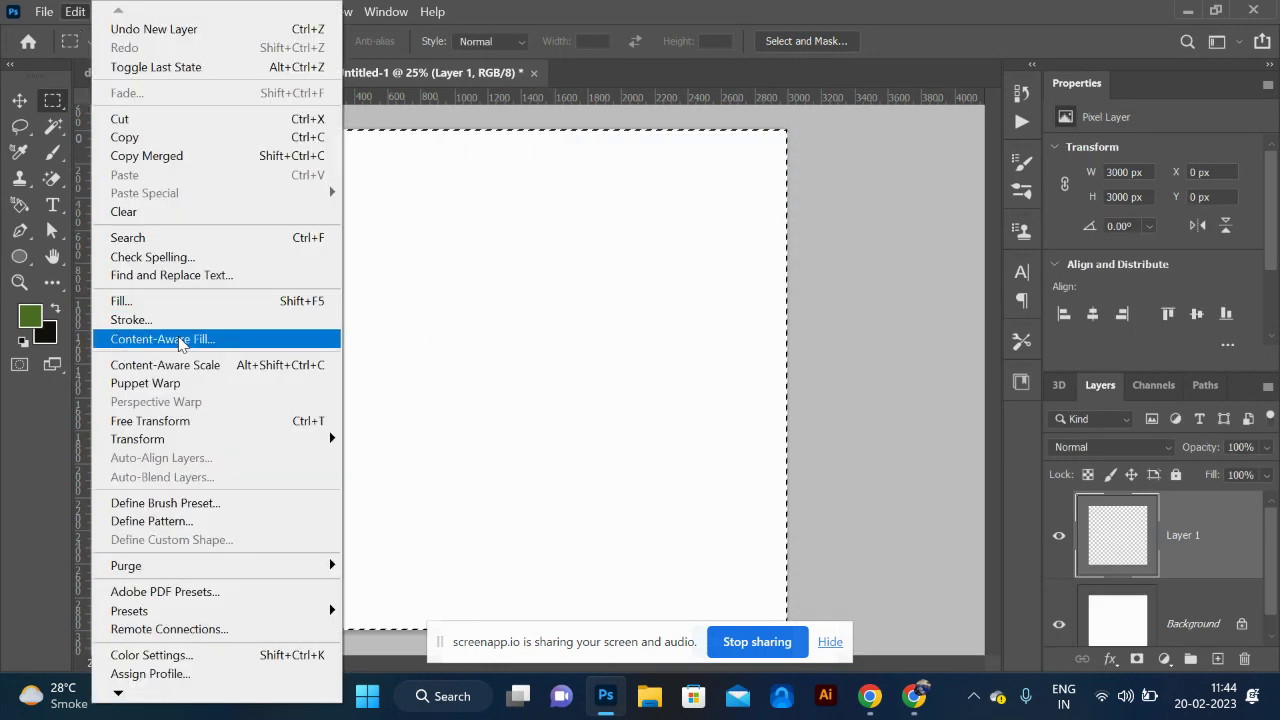
{"action": "left_click", "coordinate": [150, 301]}
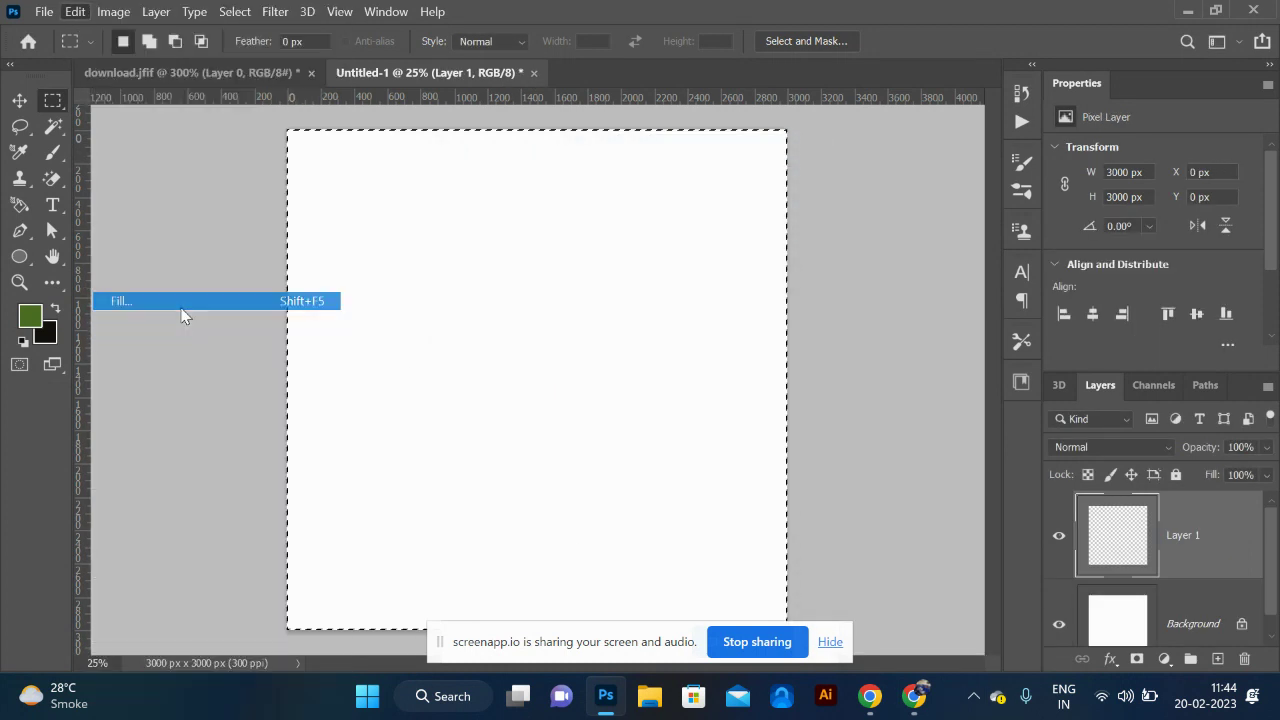
{"action": "left_click", "coordinate": [922, 272]}
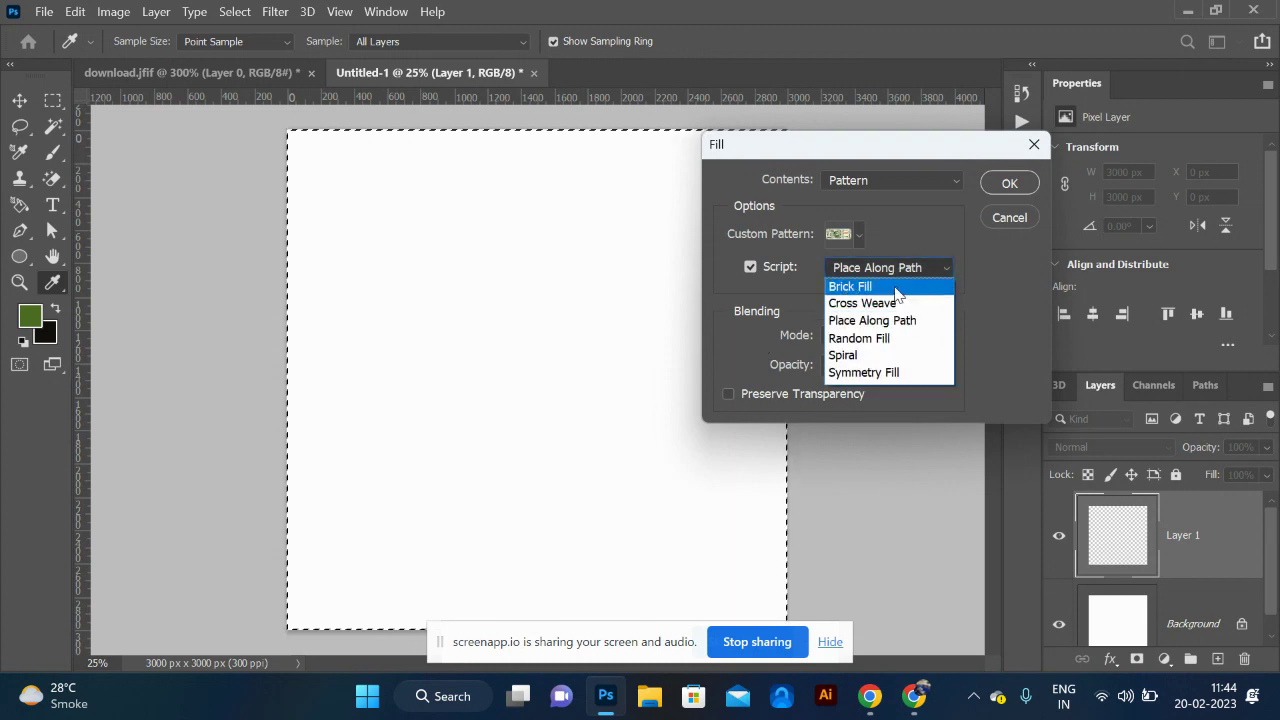
{"action": "left_click", "coordinate": [896, 288]}
{"action": "left_click", "coordinate": [750, 266]}
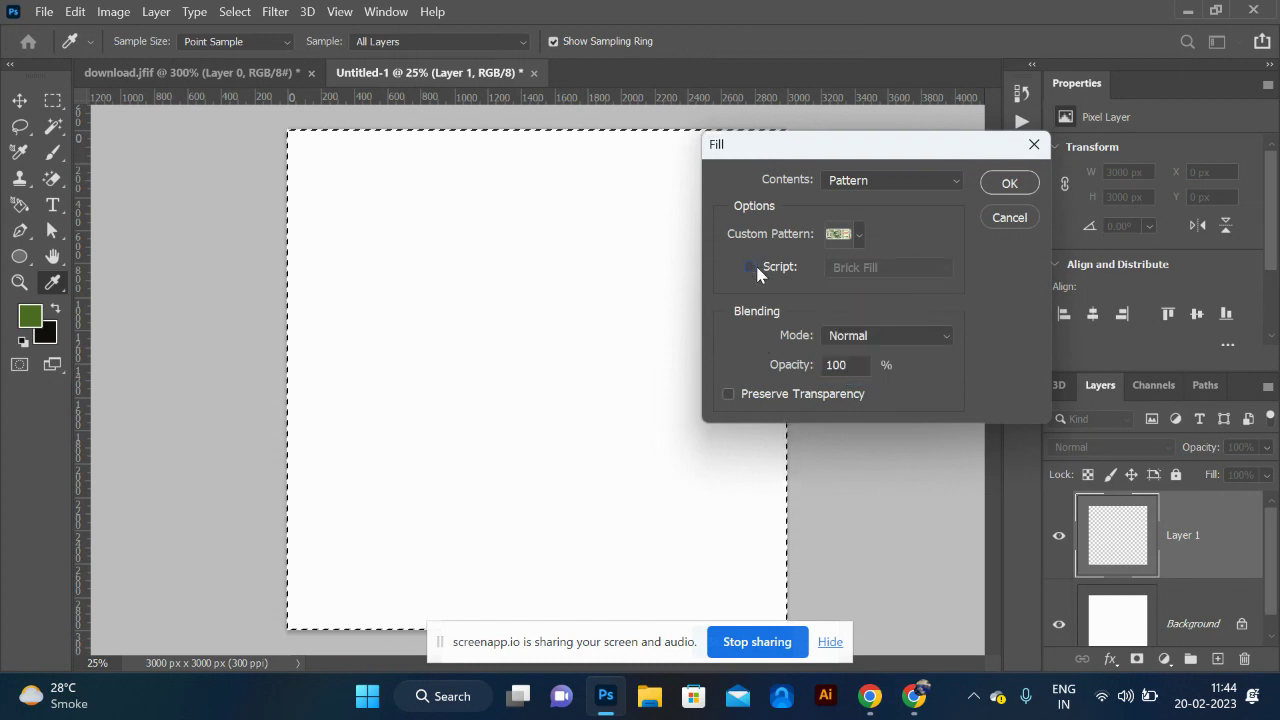
{"action": "left_click", "coordinate": [1018, 185]}
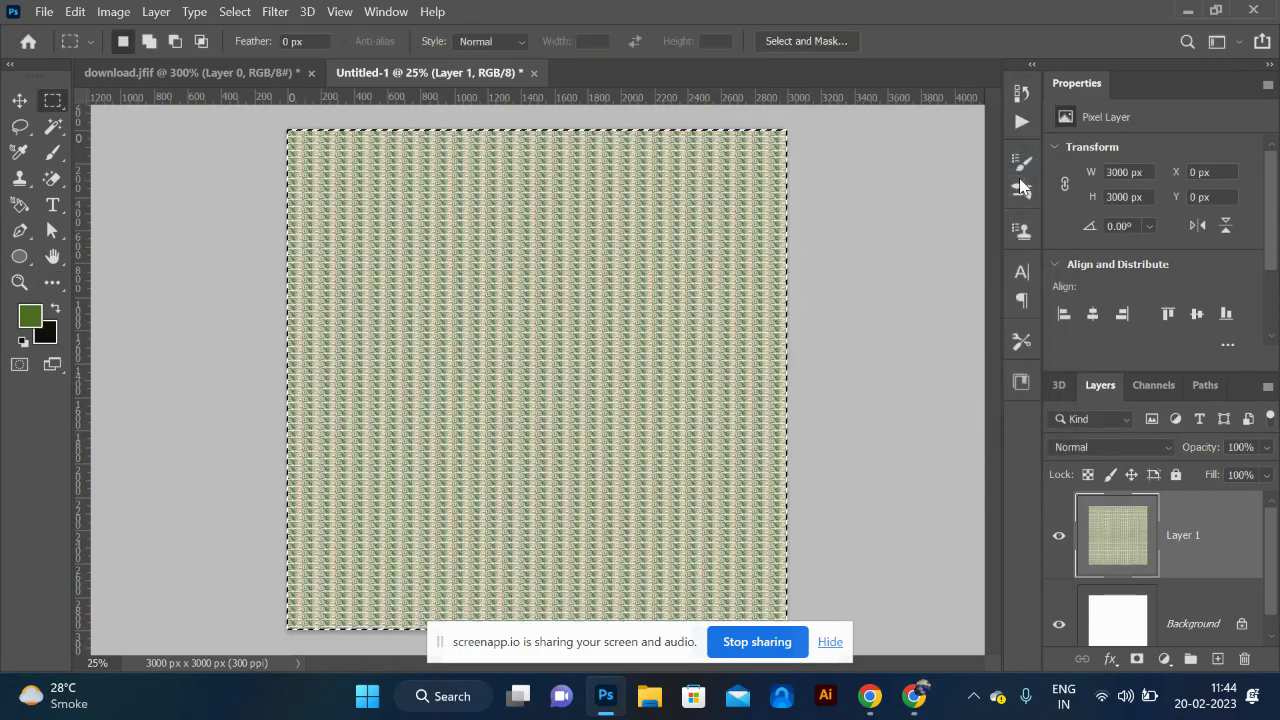
Step: Inspect the pattern fill, undo it, and select the whole canvas again
{"action": "key", "text": "ctrl+plus"}
{"action": "key", "text": "ctrl+plus"}
{"action": "key", "text": "ctrl+plus"}
{"action": "key", "text": "ctrl+plus"}
{"action": "key", "text": "ctrl+plus"}
{"action": "key", "text": "ctrl+plus"}
{"action": "key", "text": "ctrl+plus"}
{"action": "key", "text": "ctrl+minus"}
{"action": "key", "text": "ctrl+minus"}
{"action": "key", "text": "ctrl+minus"}
{"action": "key", "text": "ctrl+minus"}
{"action": "key", "text": "ctrl+minus"}
{"action": "right_click", "coordinate": [742, 233], "text": "ctrl"}
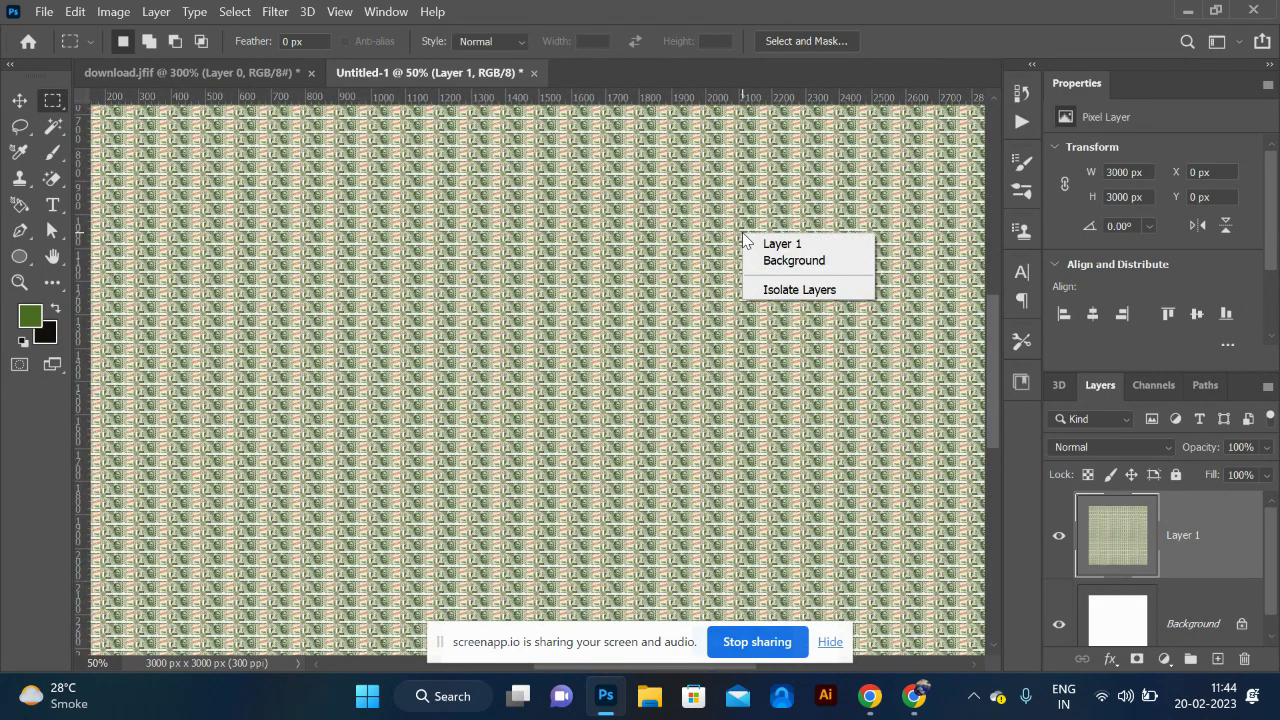
{"action": "key", "text": "Escape"}
{"action": "key", "text": "ctrl+z"}
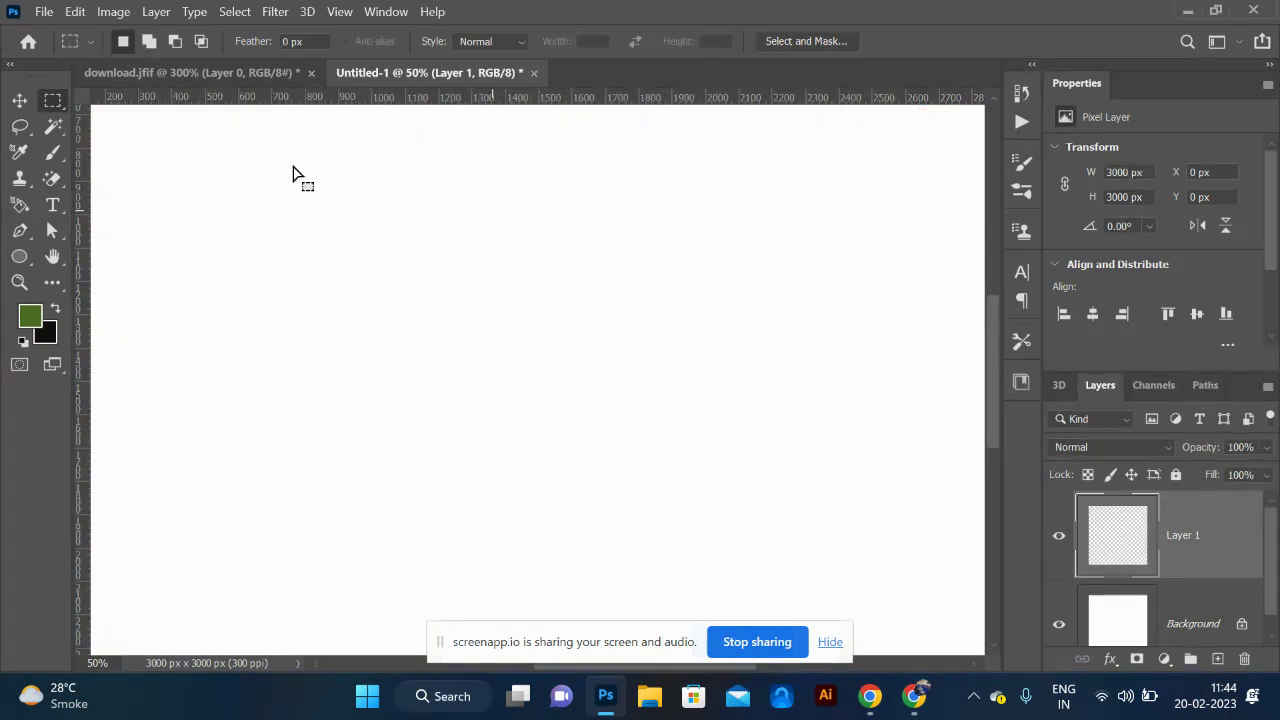
{"action": "key", "text": "ctrl+minus"}
{"action": "key", "text": "ctrl+minus"}
{"action": "key", "text": "ctrl+a"}
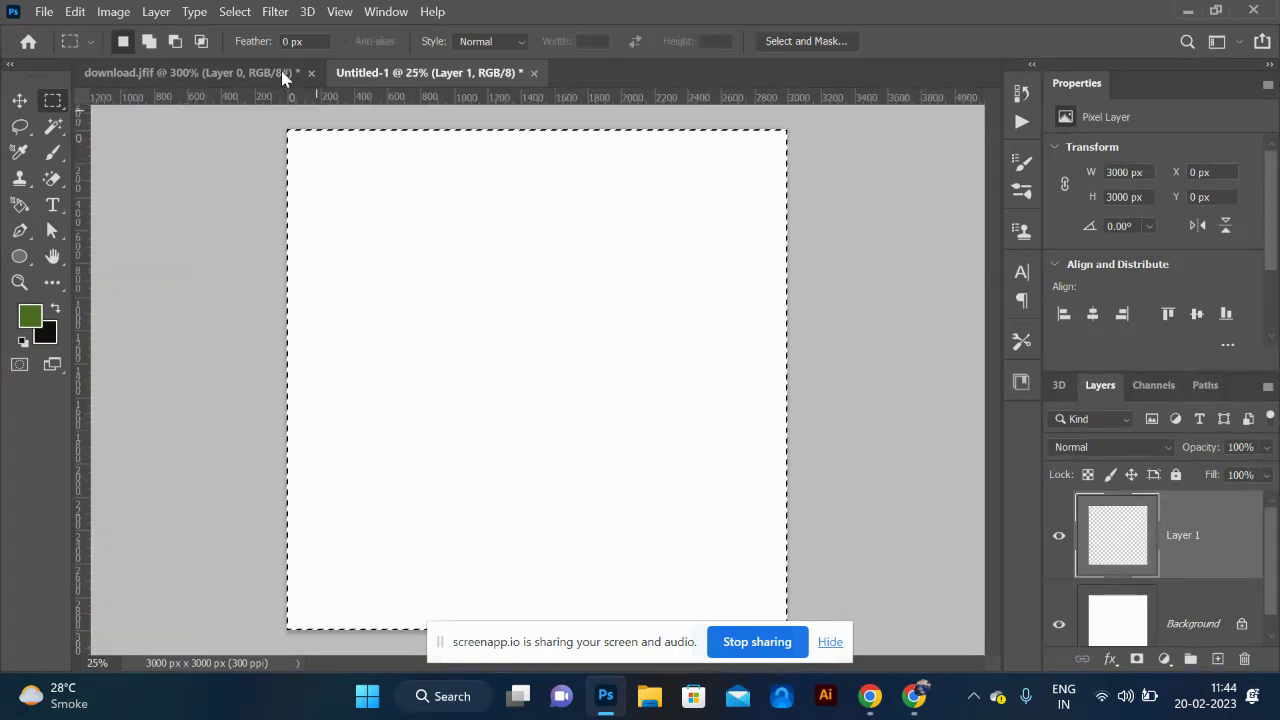
Step: Redefine the pattern from the whole deselected note in download.jfif and return to Untitled-1
{"action": "left_click", "coordinate": [229, 74]}
{"action": "left_click", "coordinate": [437, 265]}
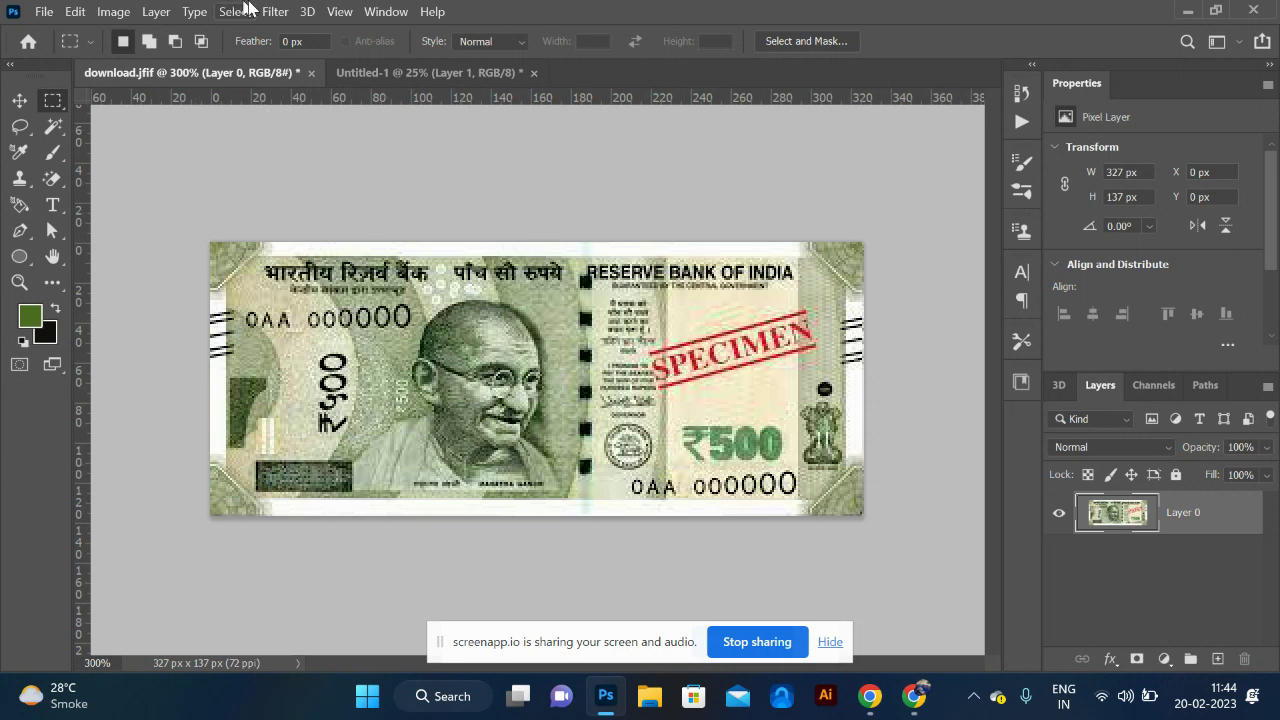
{"action": "left_click", "coordinate": [76, 13]}
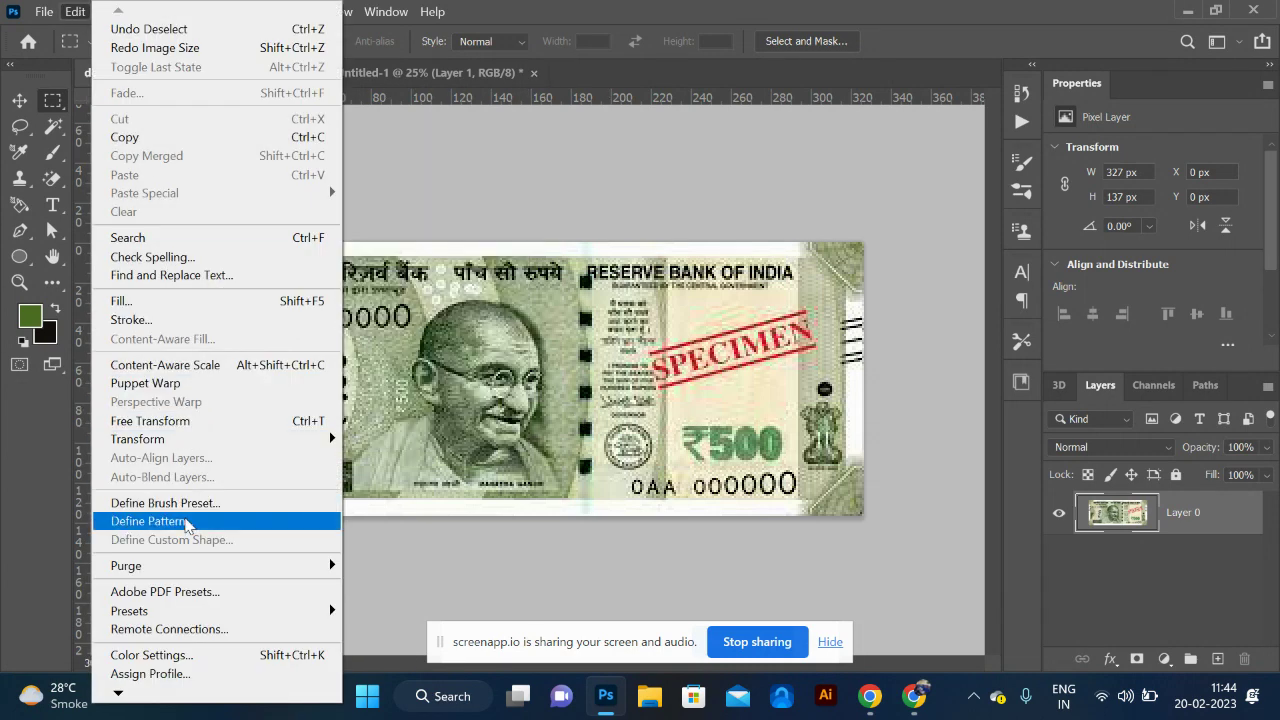
{"action": "left_click", "coordinate": [186, 521]}
{"action": "left_click", "coordinate": [837, 212]}
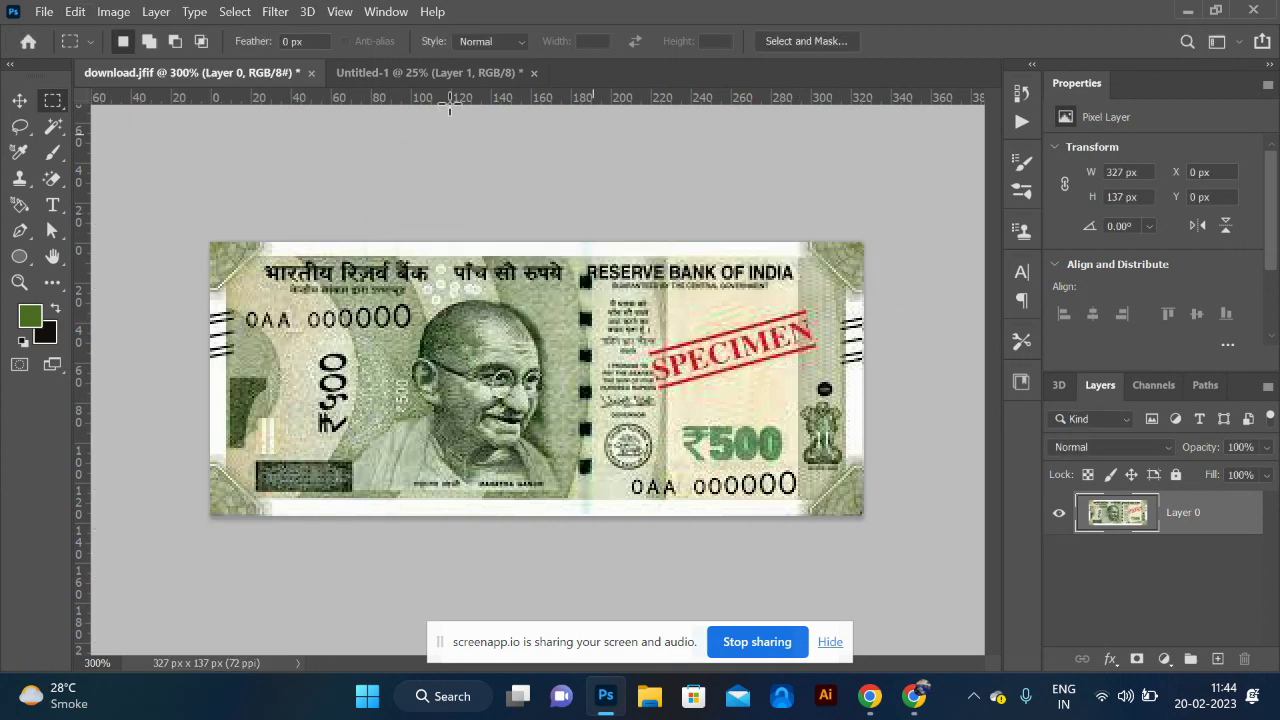
{"action": "left_click", "coordinate": [407, 73]}
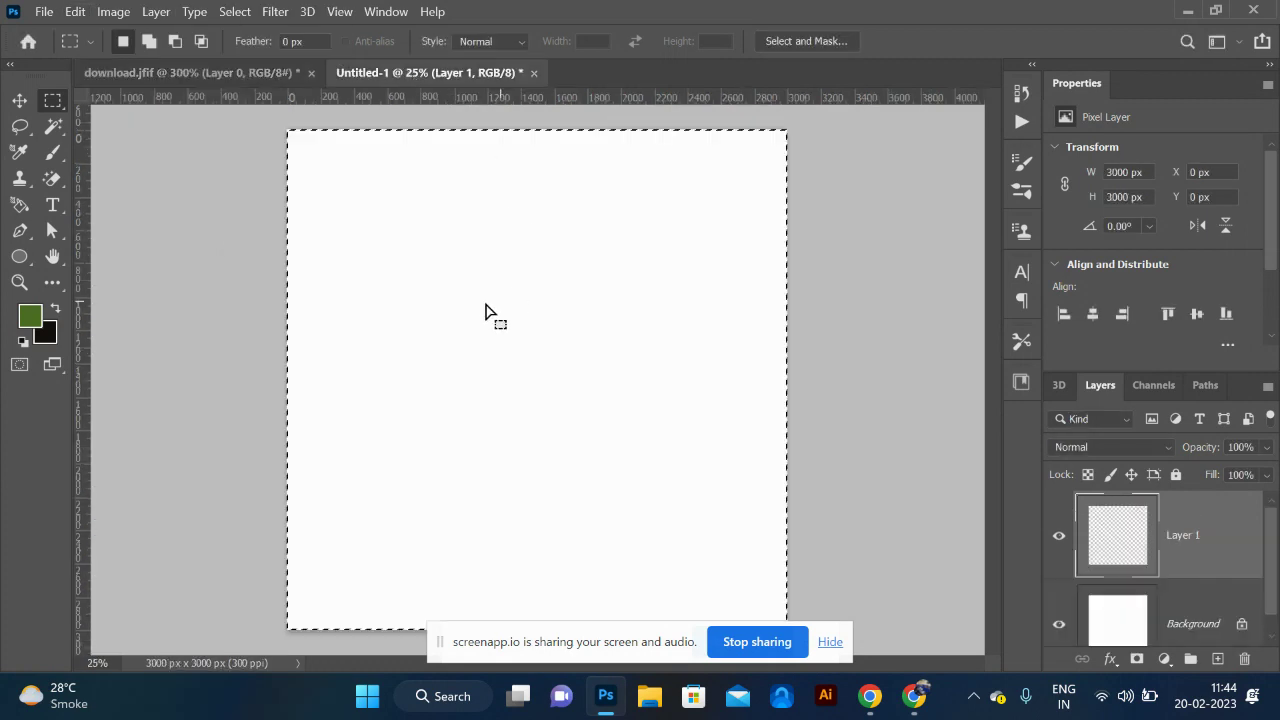
{"action": "left_click", "coordinate": [76, 12]}
{"action": "left_click", "coordinate": [180, 305]}
{"action": "left_click", "coordinate": [850, 234]}
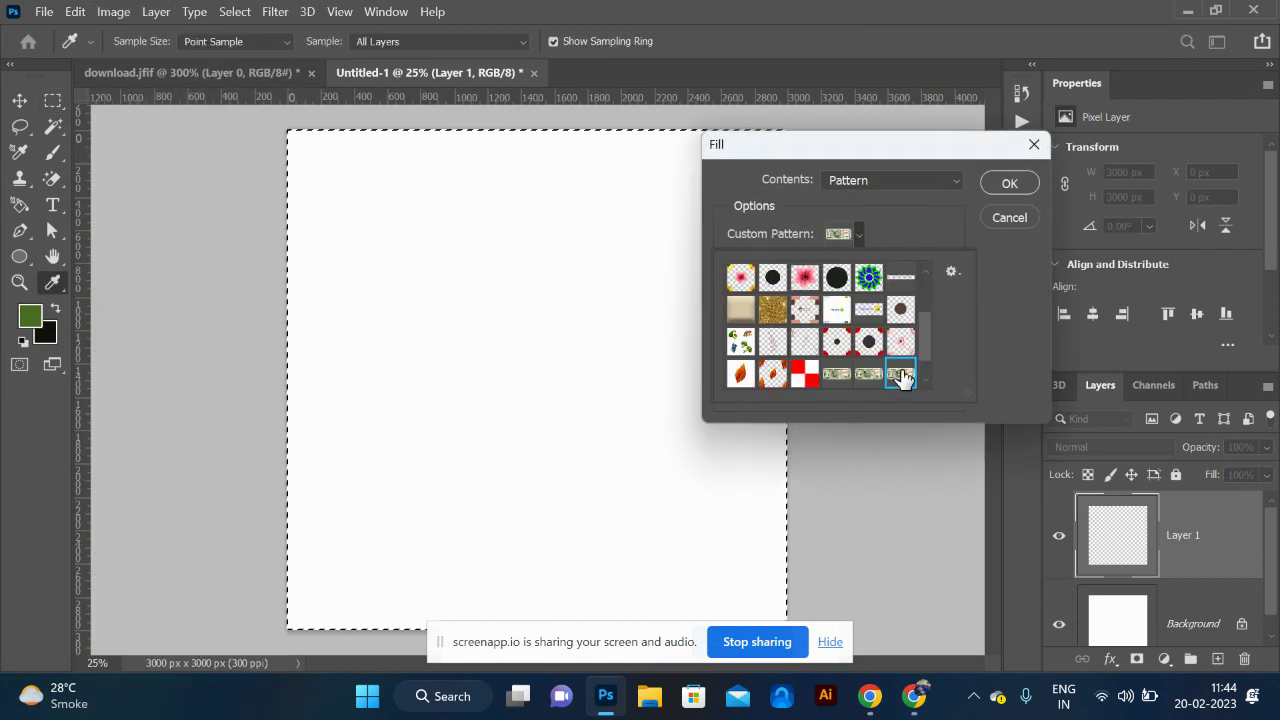
{"action": "scroll", "coordinate": [902, 376], "scroll_direction": "down", "scroll_amount": 1}
{"action": "left_click", "coordinate": [745, 373]}
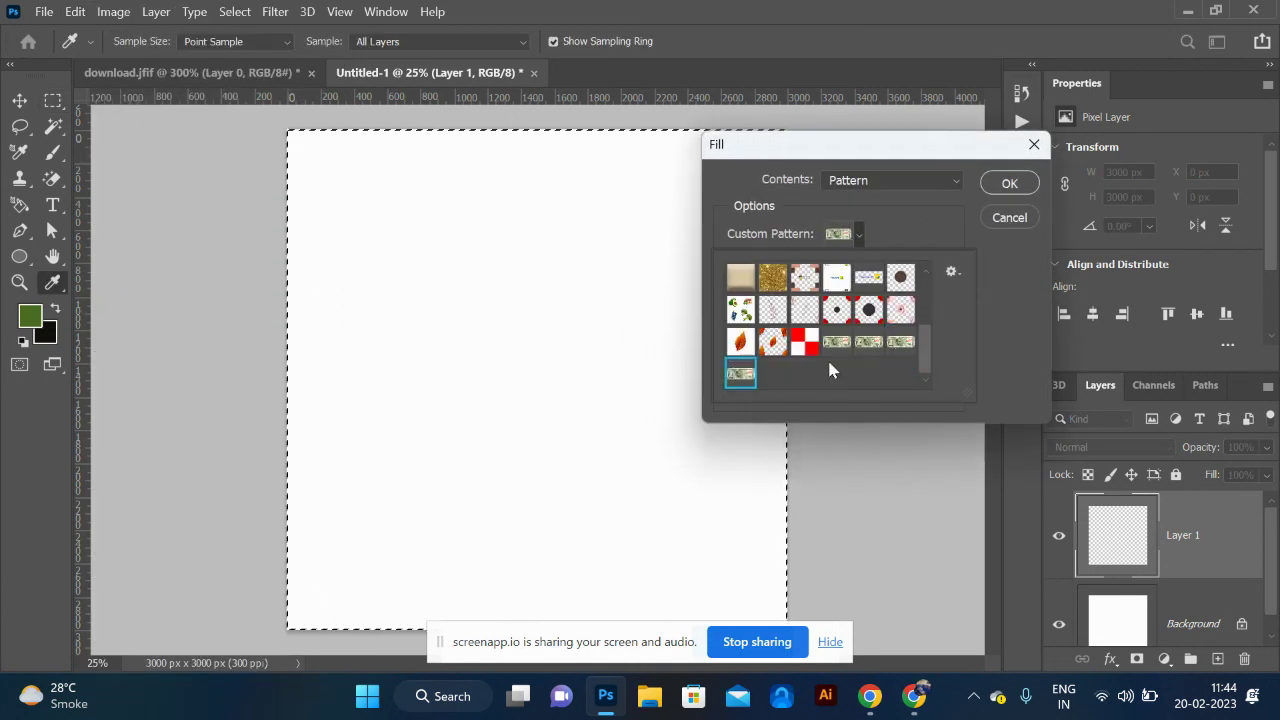
{"action": "left_click", "coordinate": [1008, 184]}
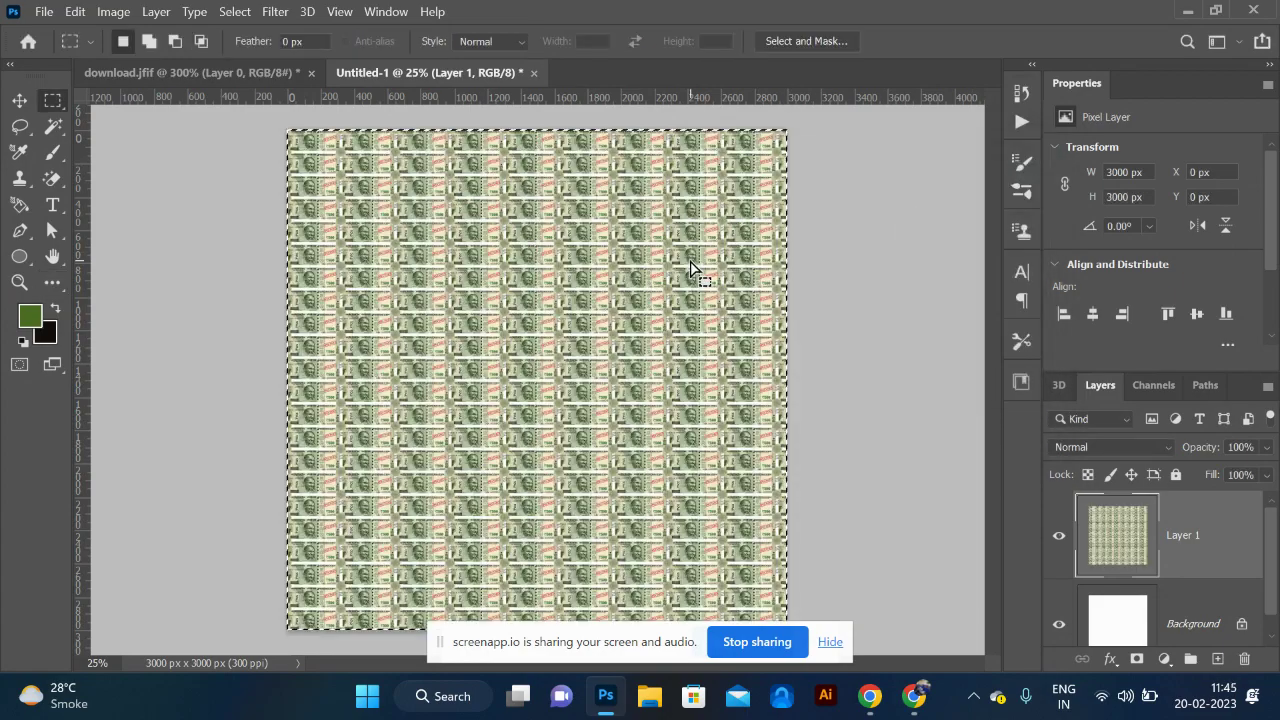
{"action": "key", "text": "ctrl+plus"}
{"action": "key", "text": "ctrl+plus"}
{"action": "key", "text": "ctrl+plus"}
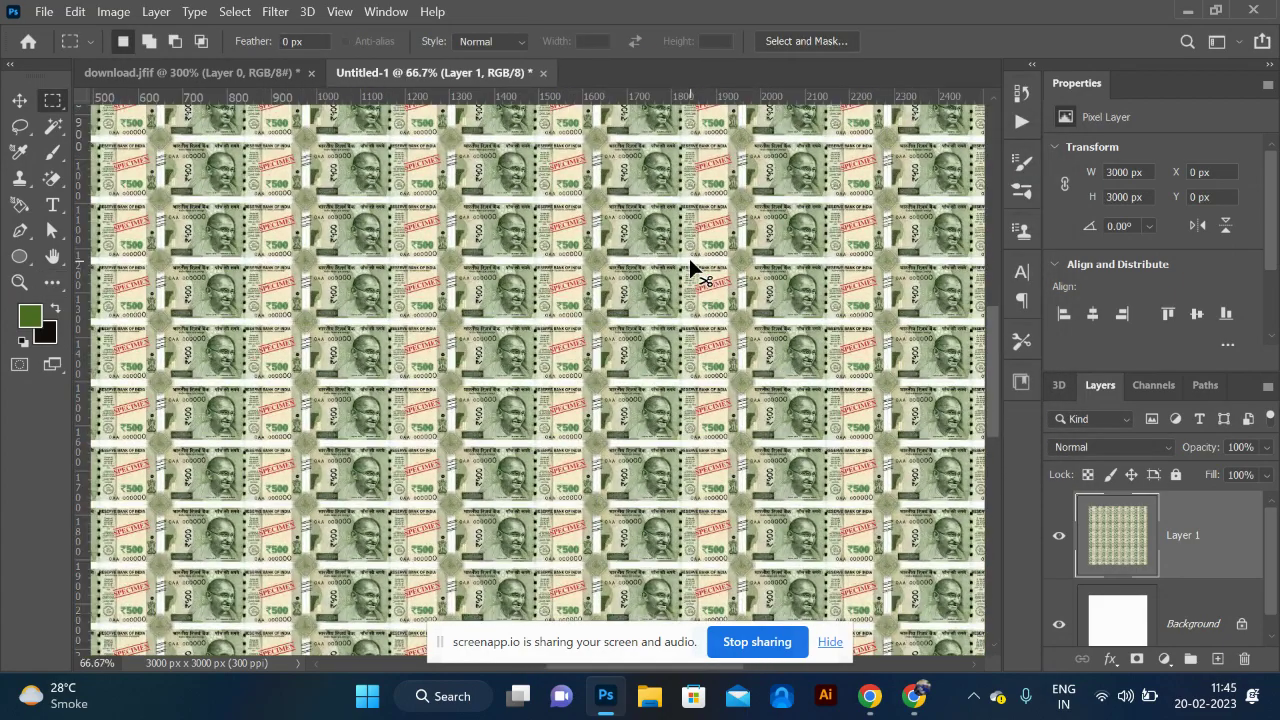
{"action": "key", "text": "ctrl+minus"}
{"action": "key", "text": "ctrl+minus"}
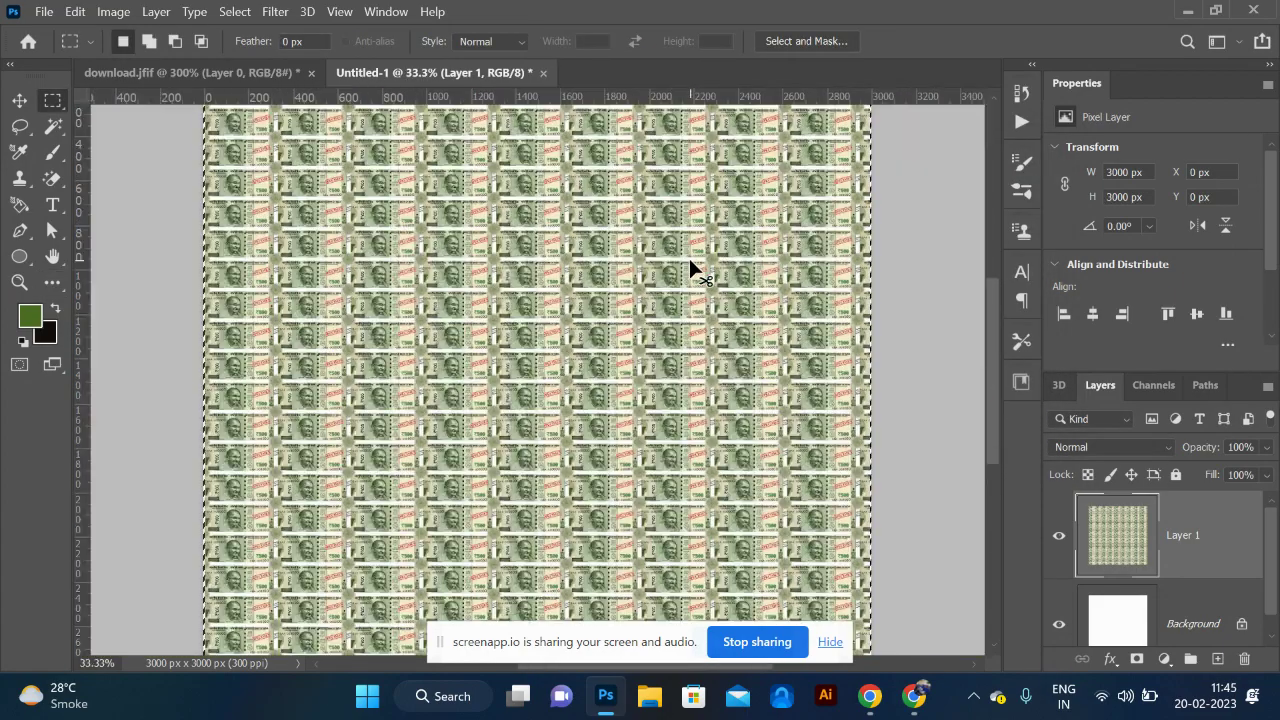
{"action": "key", "text": "ctrl+d"}
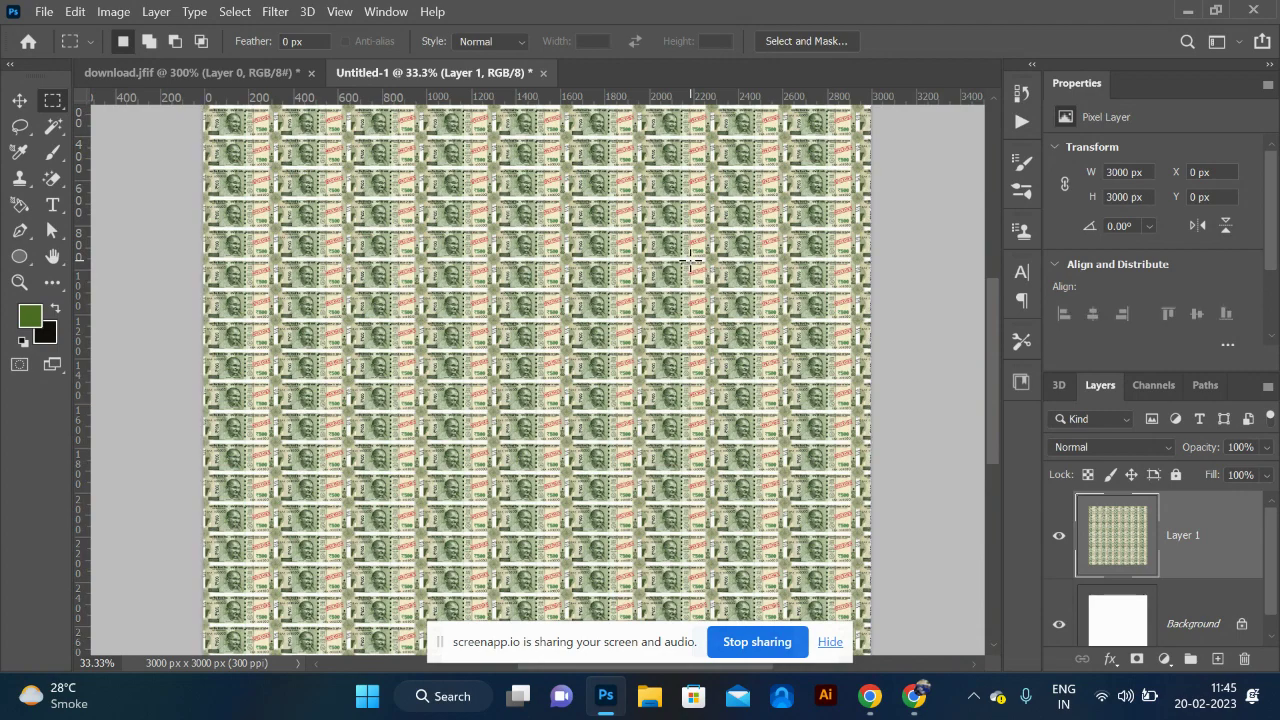
{"action": "key", "text": "ctrl+plus"}
{"action": "key", "text": "ctrl+plus"}
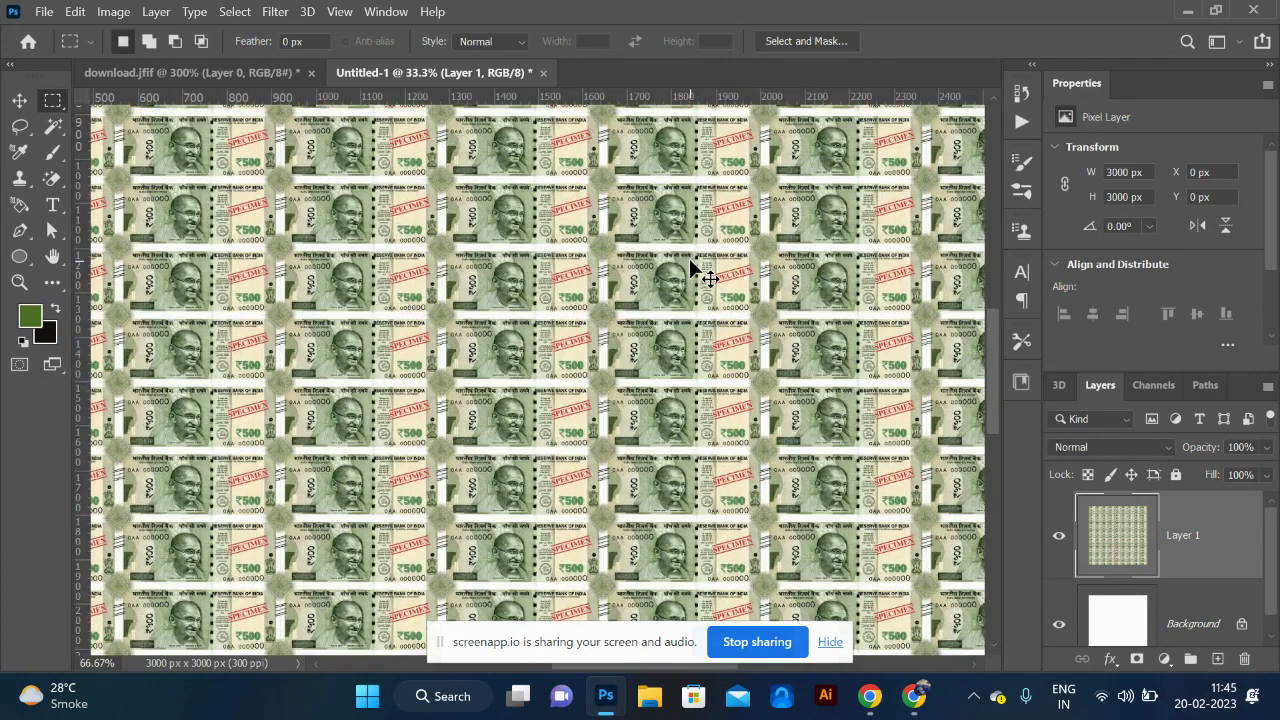
{"action": "key", "text": "ctrl+plus"}
{"action": "key", "text": "ctrl+minus"}
{"action": "key", "text": "ctrl+minus"}
{"action": "key", "text": "ctrl+minus"}
{"action": "key", "text": "ctrl+minus"}
{"action": "key", "text": "ctrl+minus"}
{"action": "key", "text": "ctrl+a"}
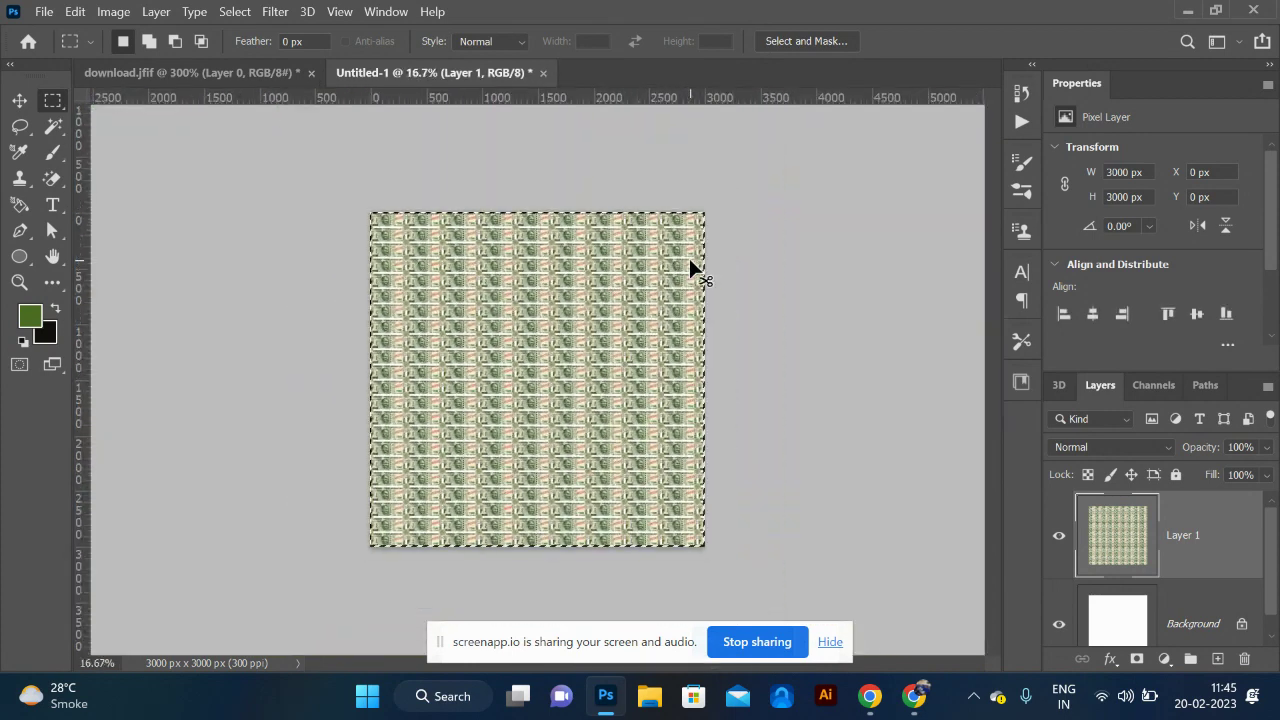
{"action": "key", "text": "Delete"}
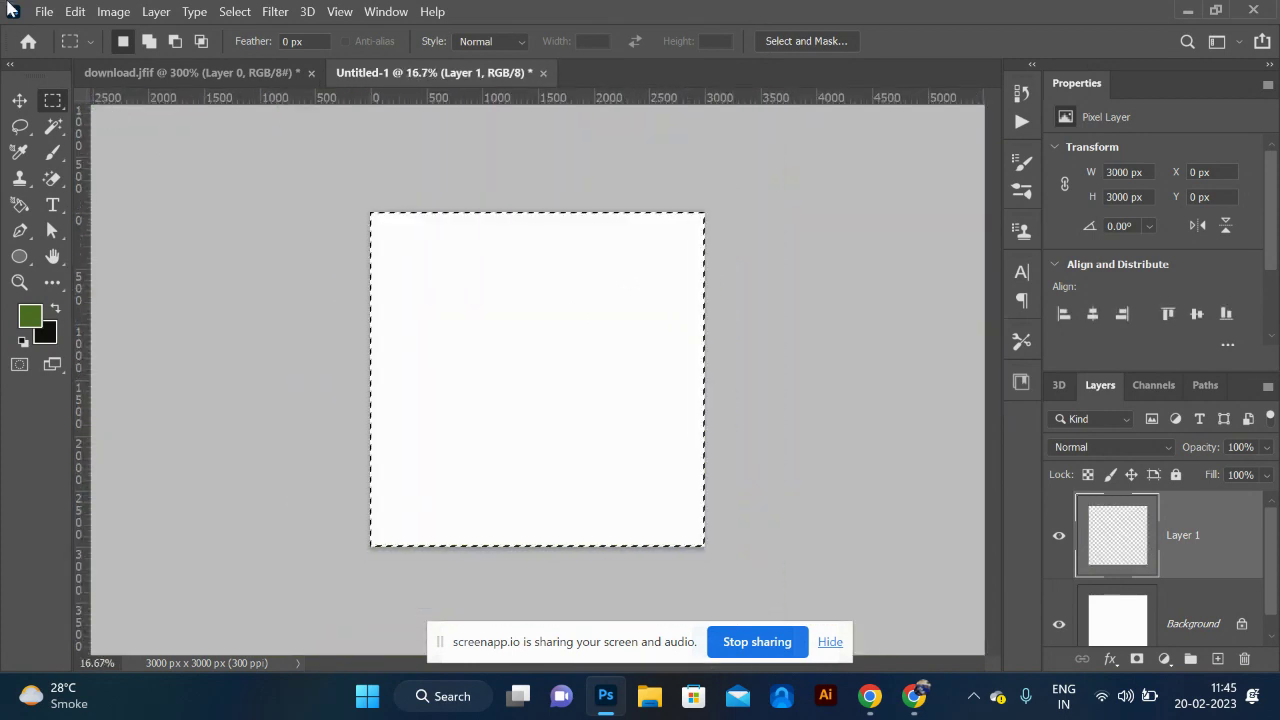
{"action": "left_click", "coordinate": [74, 12]}
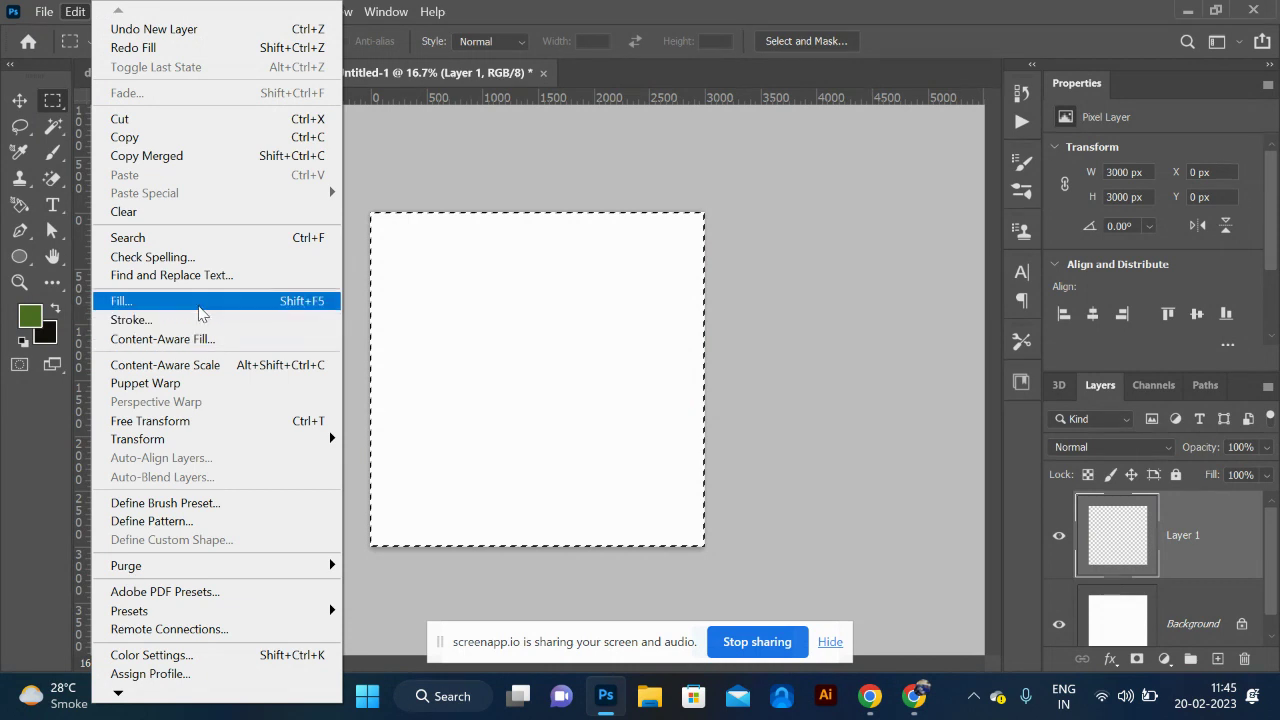
{"action": "left_click", "coordinate": [198, 306]}
{"action": "left_click", "coordinate": [851, 240]}
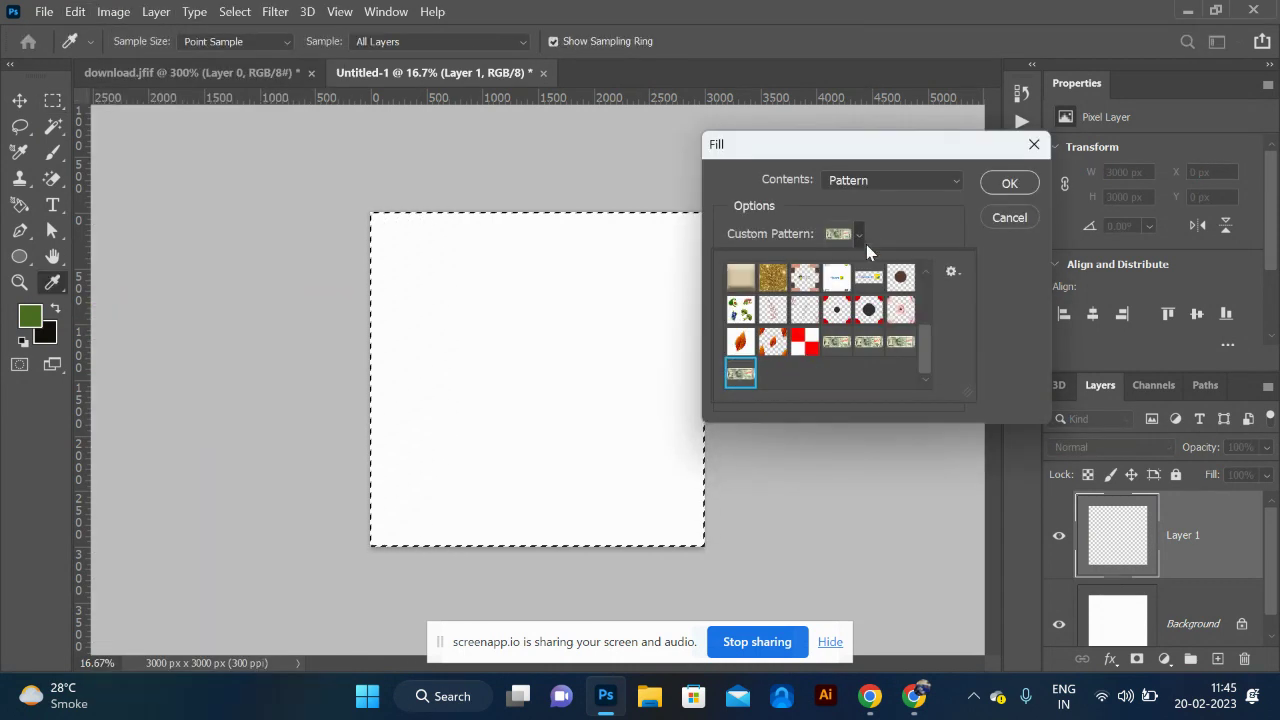
{"action": "left_click", "coordinate": [945, 202]}
{"action": "left_click", "coordinate": [750, 267]}
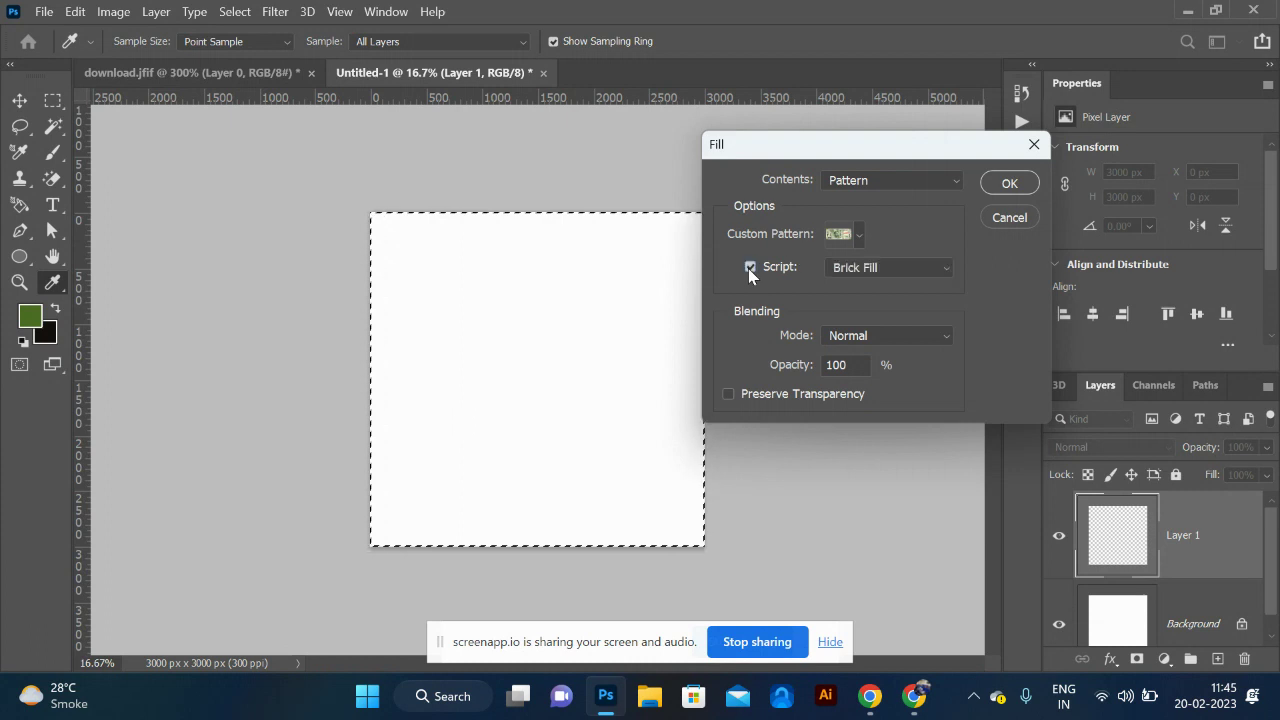
{"action": "left_click", "coordinate": [885, 267]}
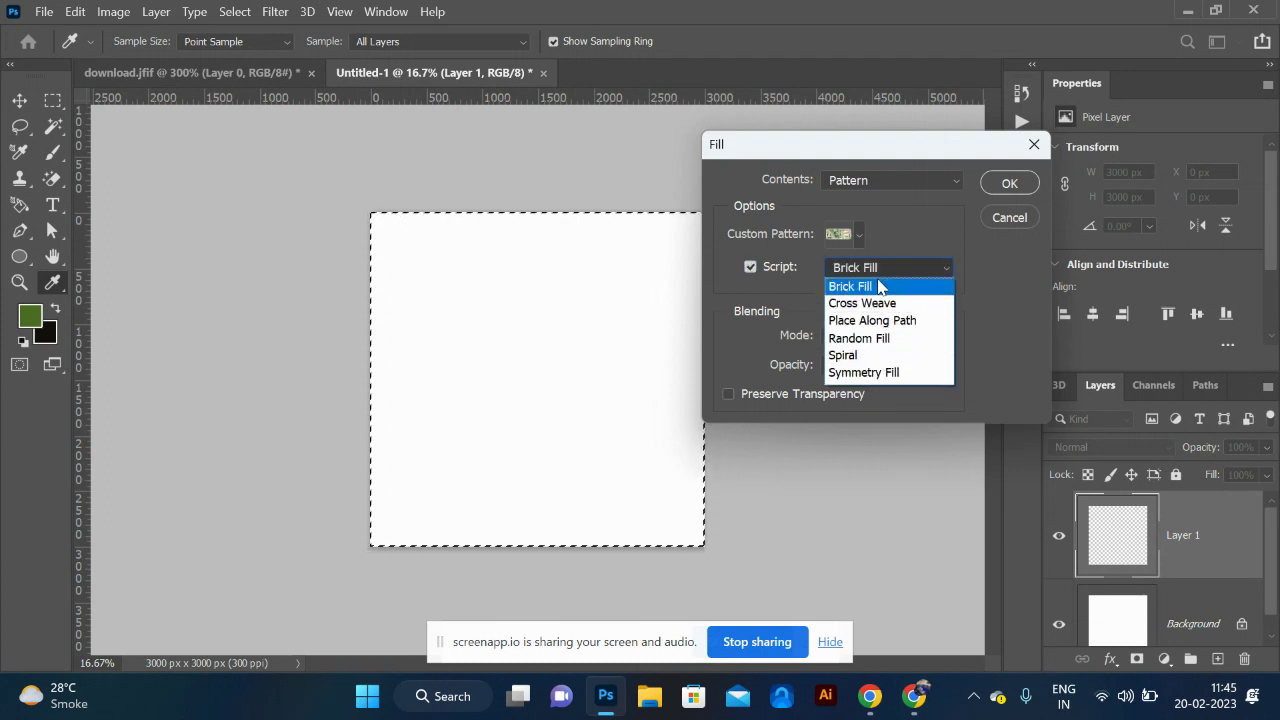
{"action": "left_click", "coordinate": [878, 287]}
{"action": "left_click", "coordinate": [1012, 183]}
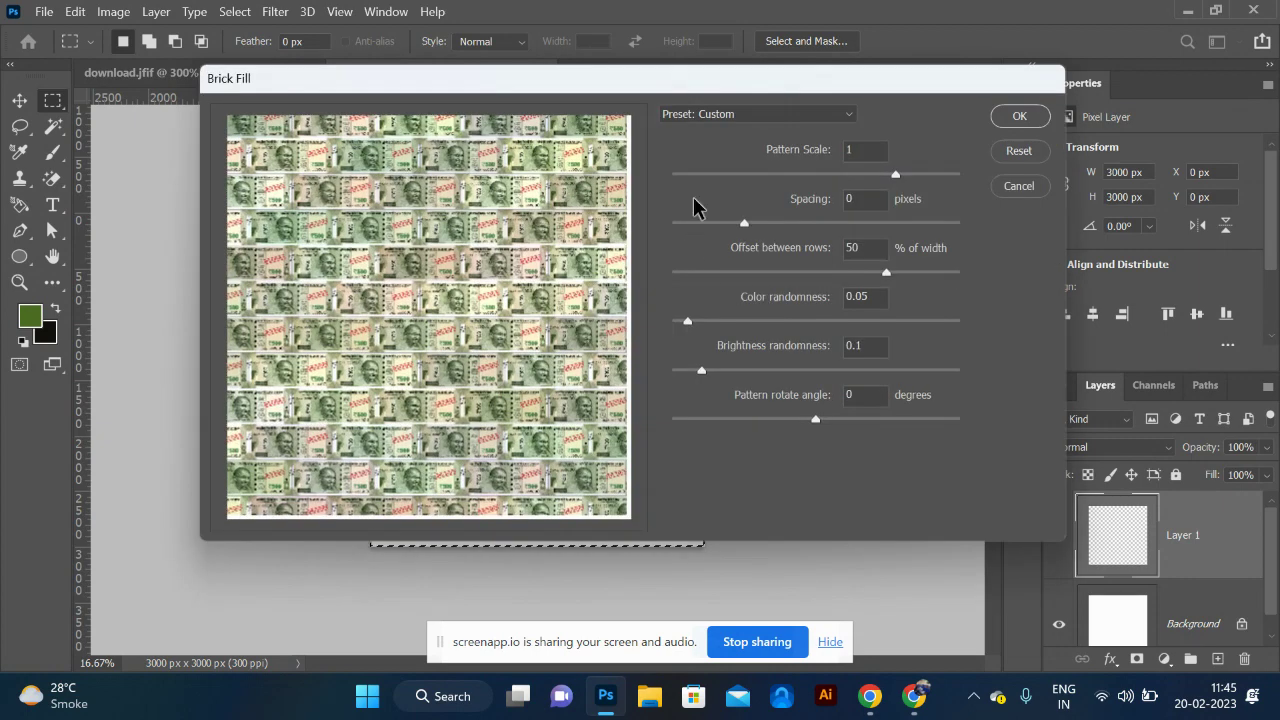
{"action": "left_click_drag", "start_coordinate": [907, 176], "coordinate": [914, 176]}
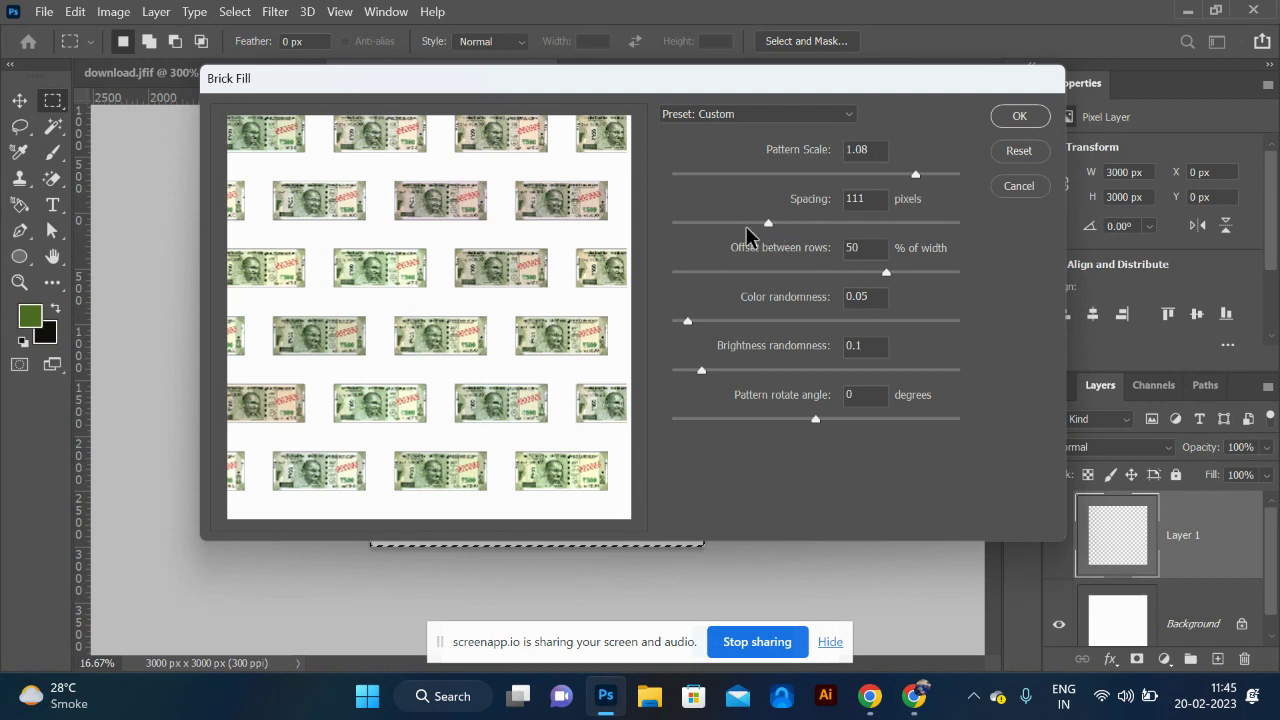
{"action": "left_click_drag", "start_coordinate": [766, 222], "coordinate": [749, 222]}
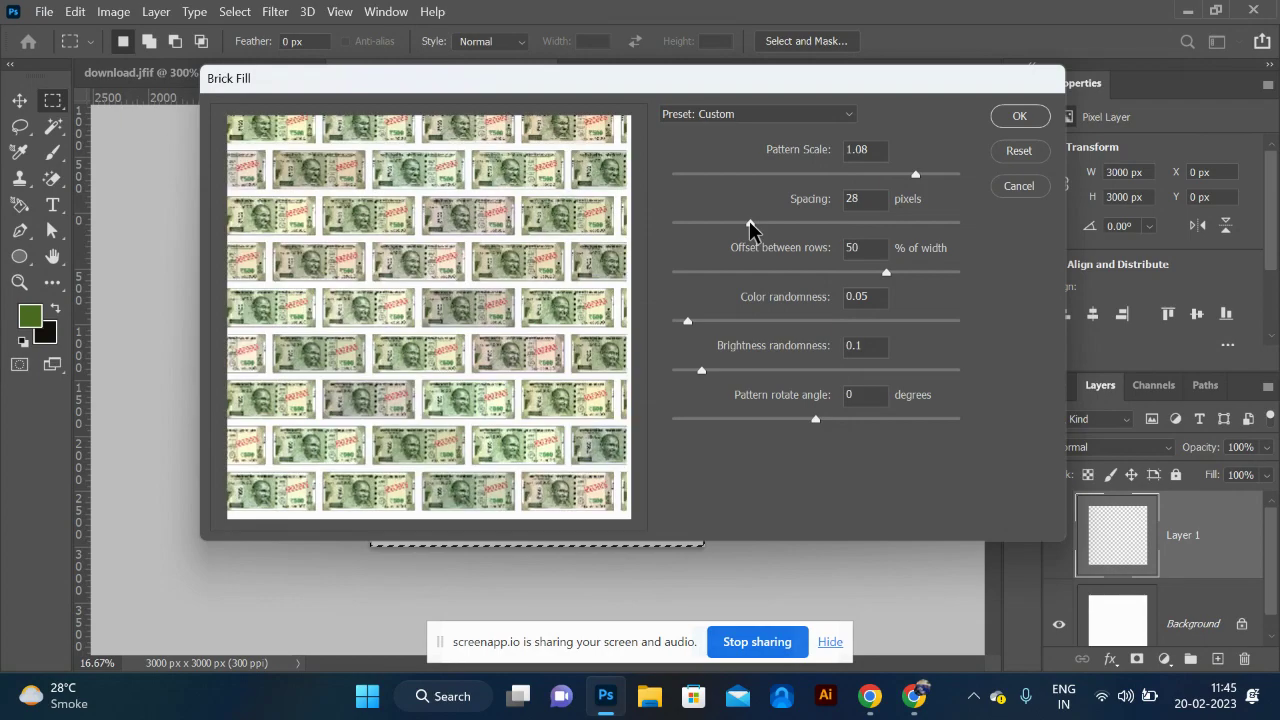
{"action": "left_click", "coordinate": [1025, 115]}
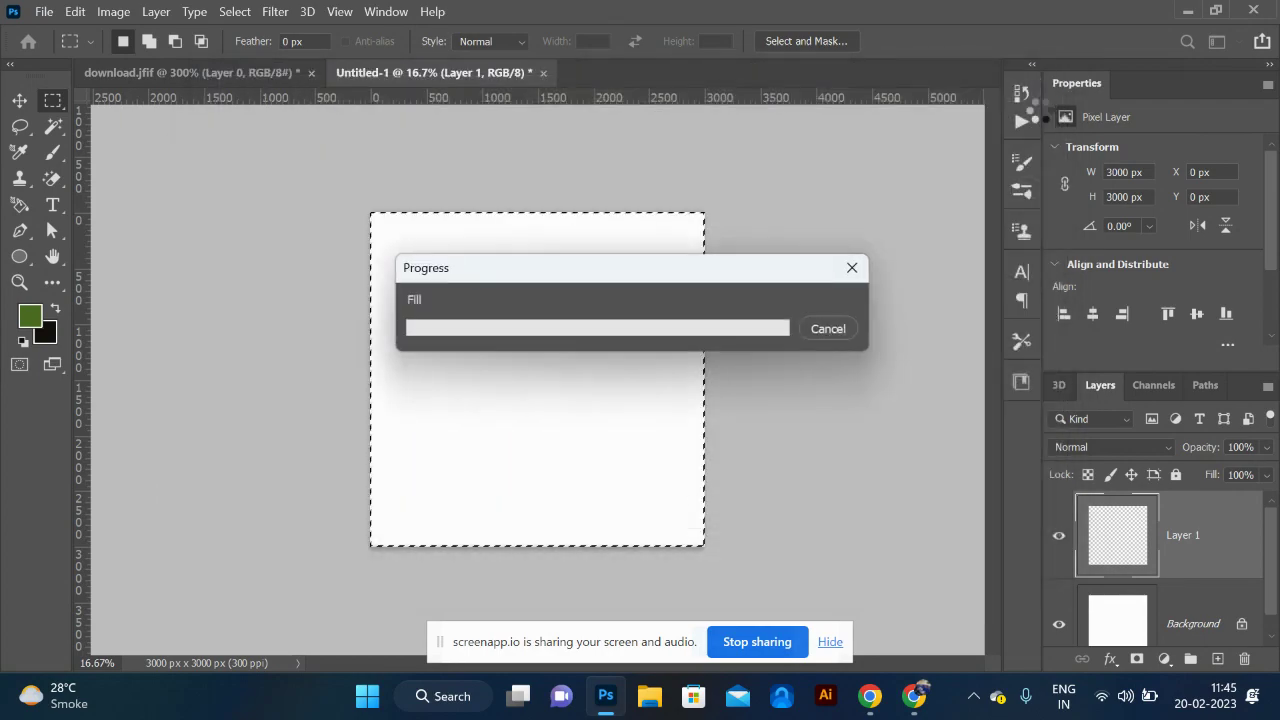
{"action": "key", "text": "ctrl+plus"}
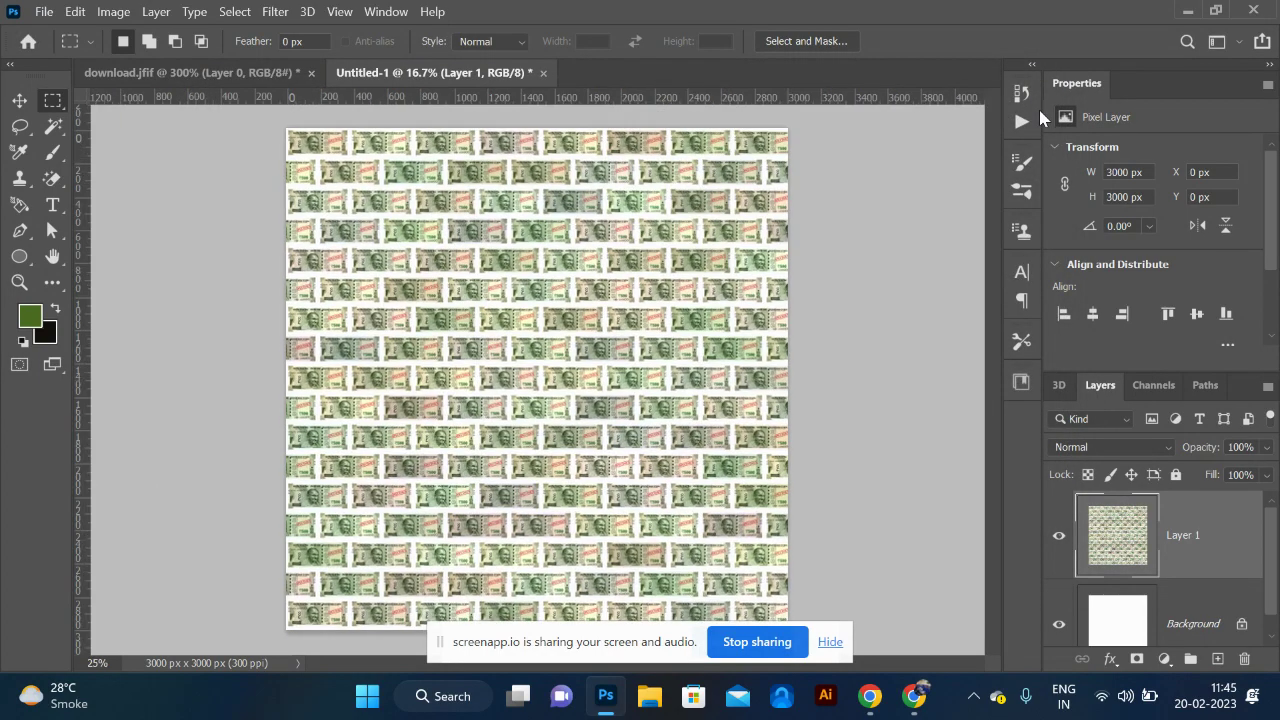
{"action": "key", "text": "ctrl+plus"}
{"action": "key", "text": "ctrl+plus"}
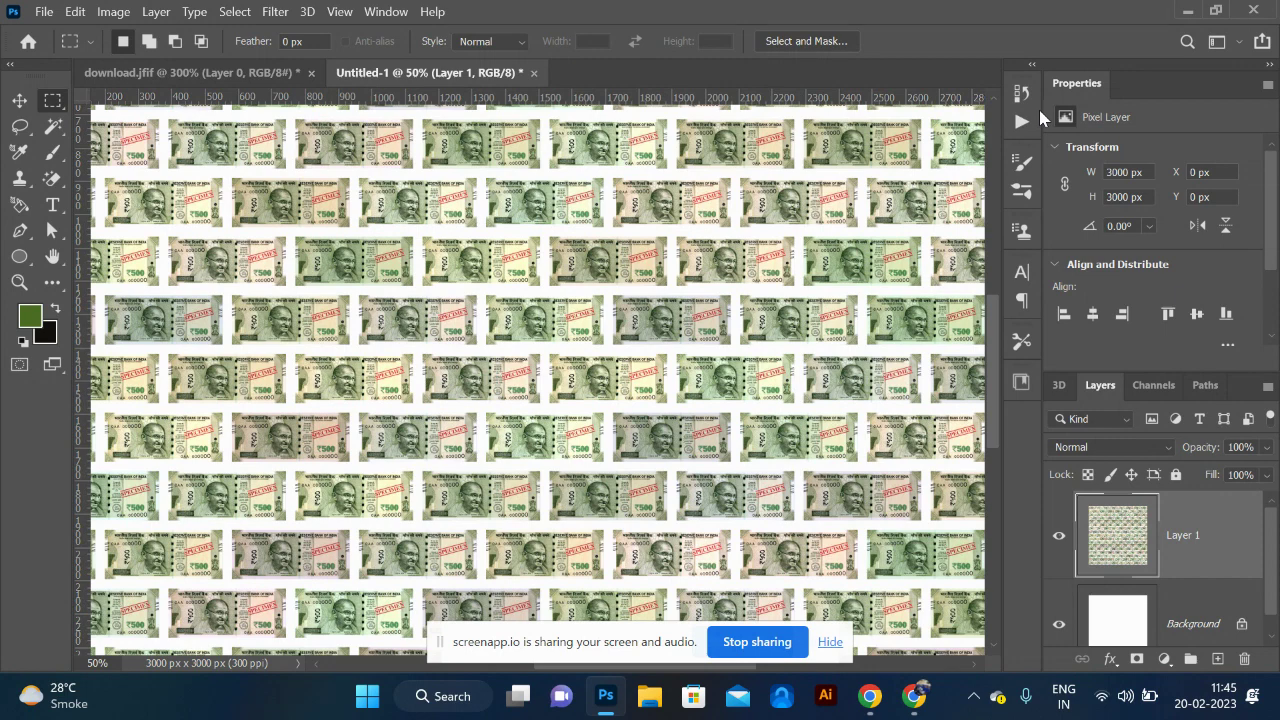
{"action": "key", "text": "ctrl+z"}
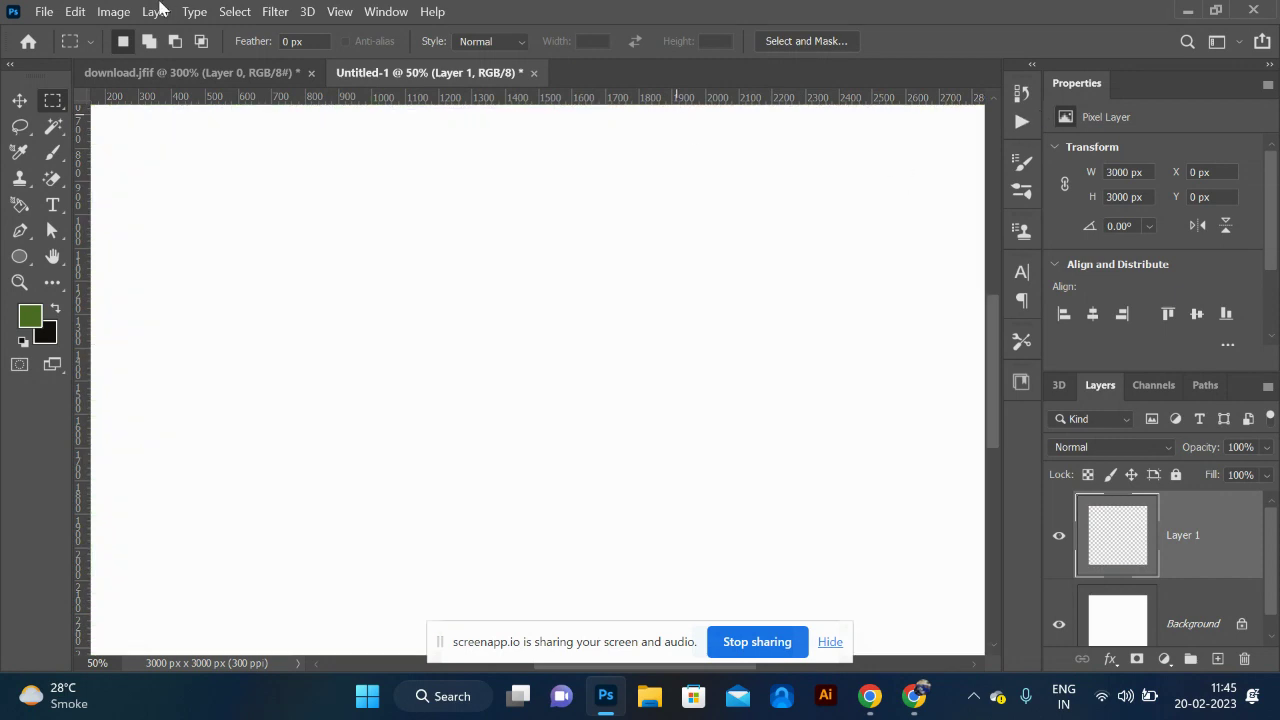
Step: Fill Layer 1 with the note pattern using the Random Fill script at density 6
{"action": "left_click", "coordinate": [75, 11]}
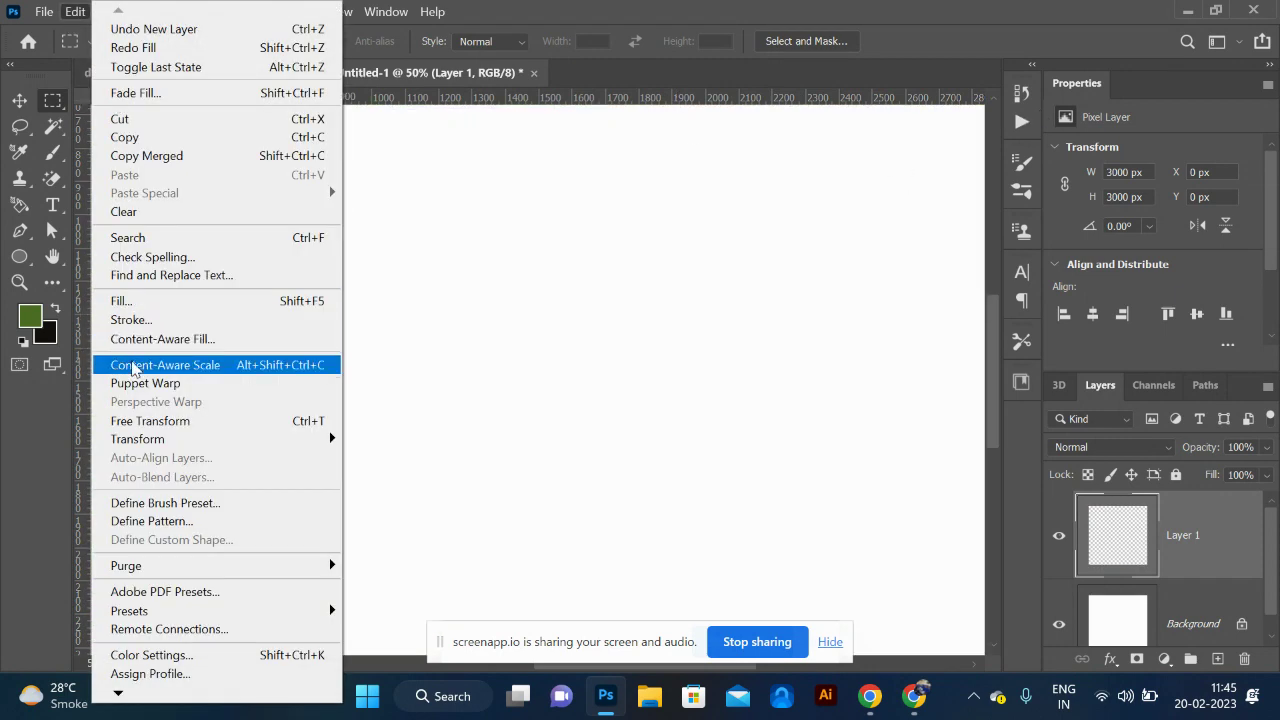
{"action": "left_click", "coordinate": [152, 304]}
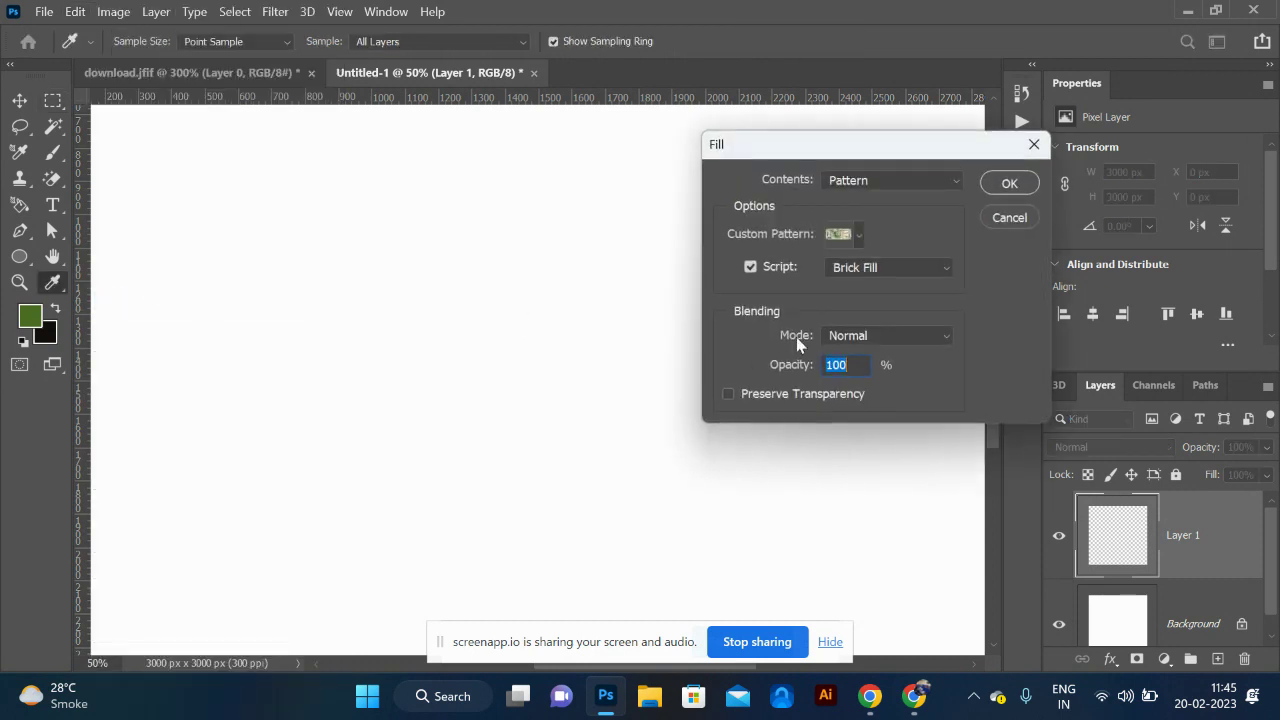
{"action": "left_click", "coordinate": [865, 270]}
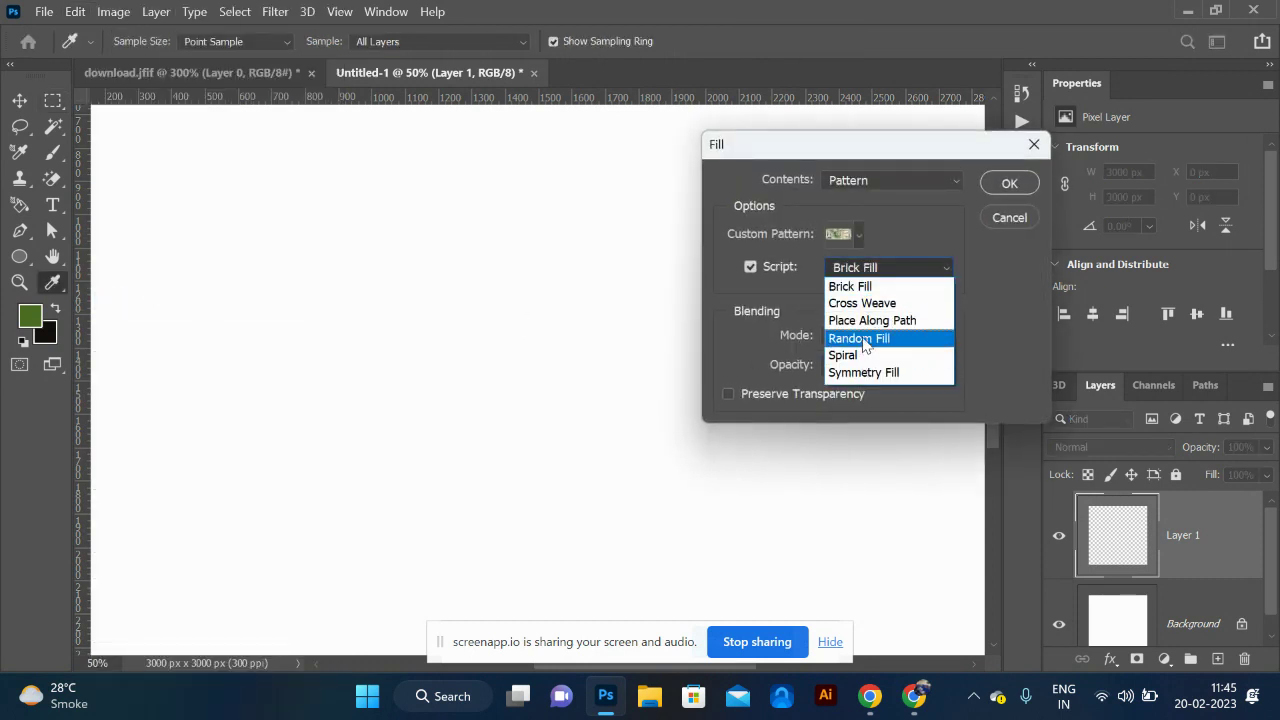
{"action": "left_click", "coordinate": [865, 339]}
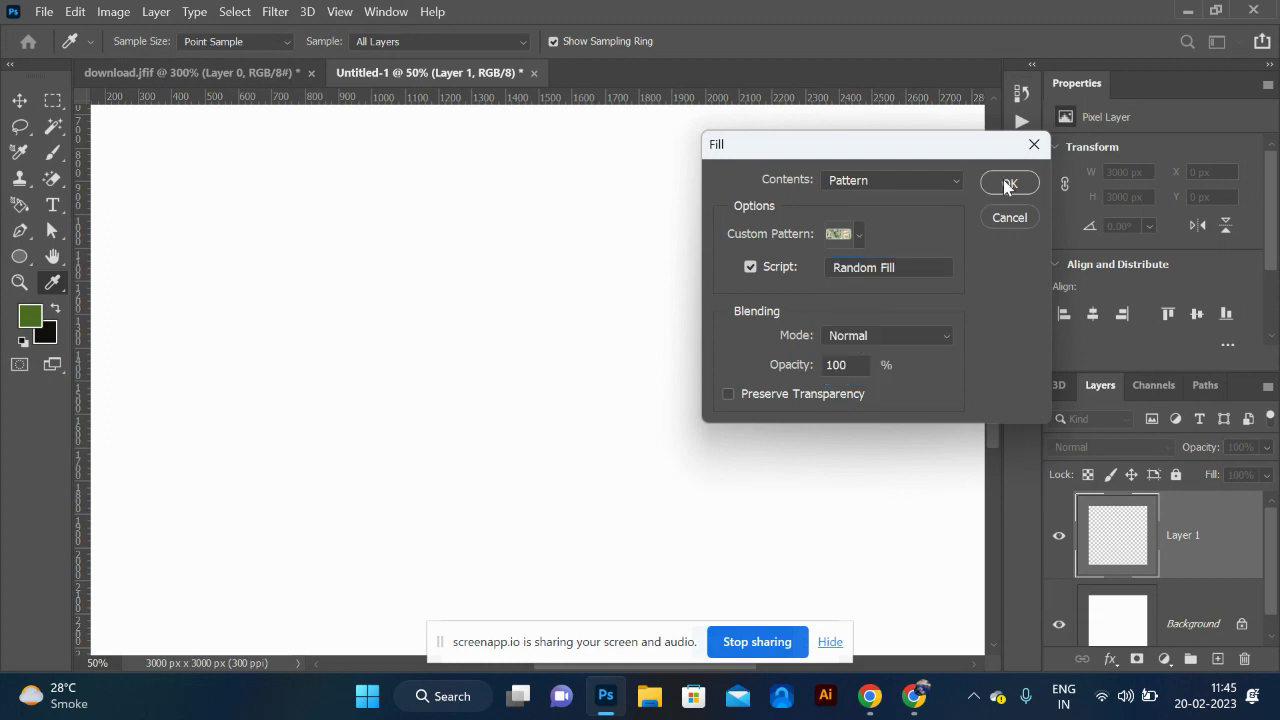
{"action": "left_click", "coordinate": [1007, 184]}
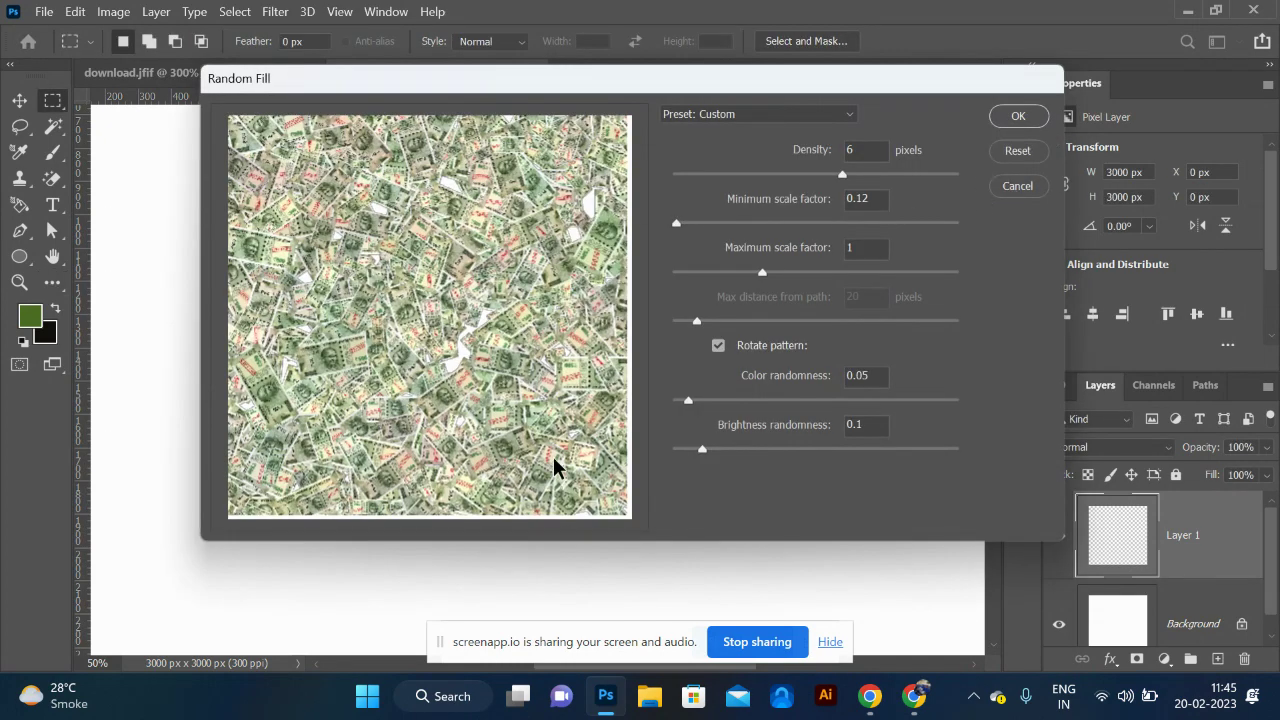
{"action": "left_click", "coordinate": [1014, 117]}
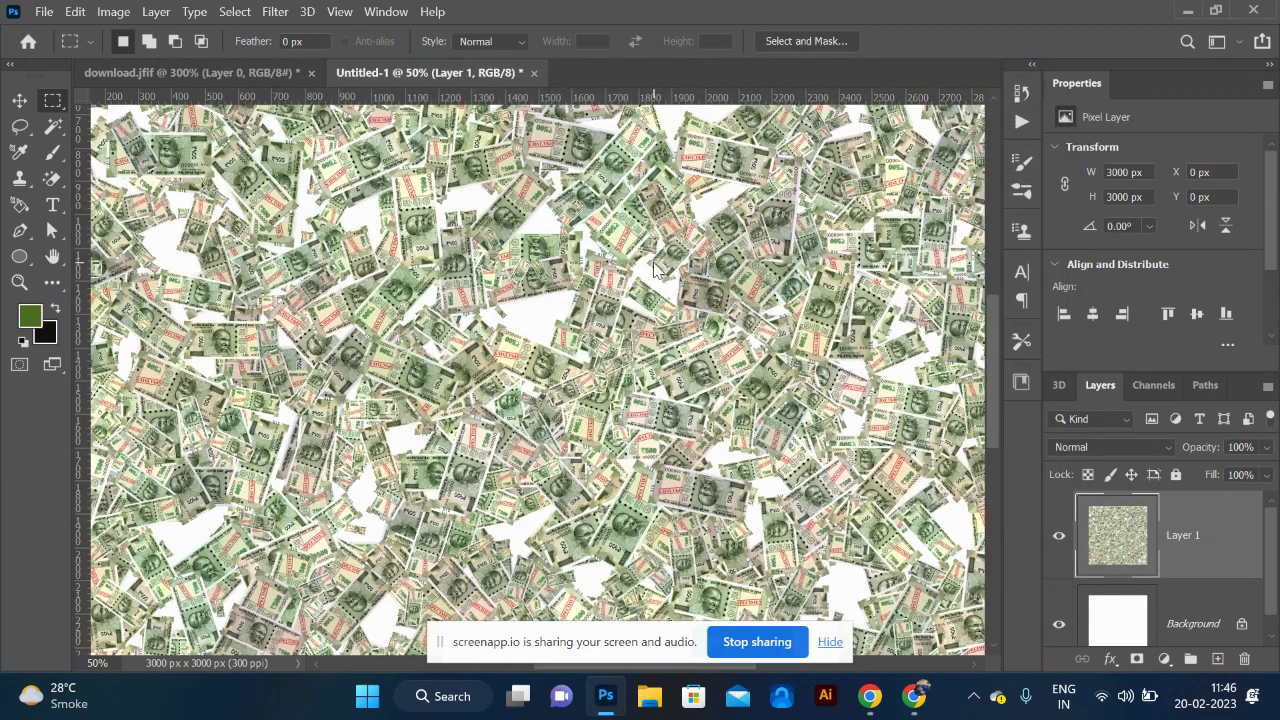
{"action": "key", "text": "ctrl+minus"}
{"action": "key", "text": "ctrl+minus"}
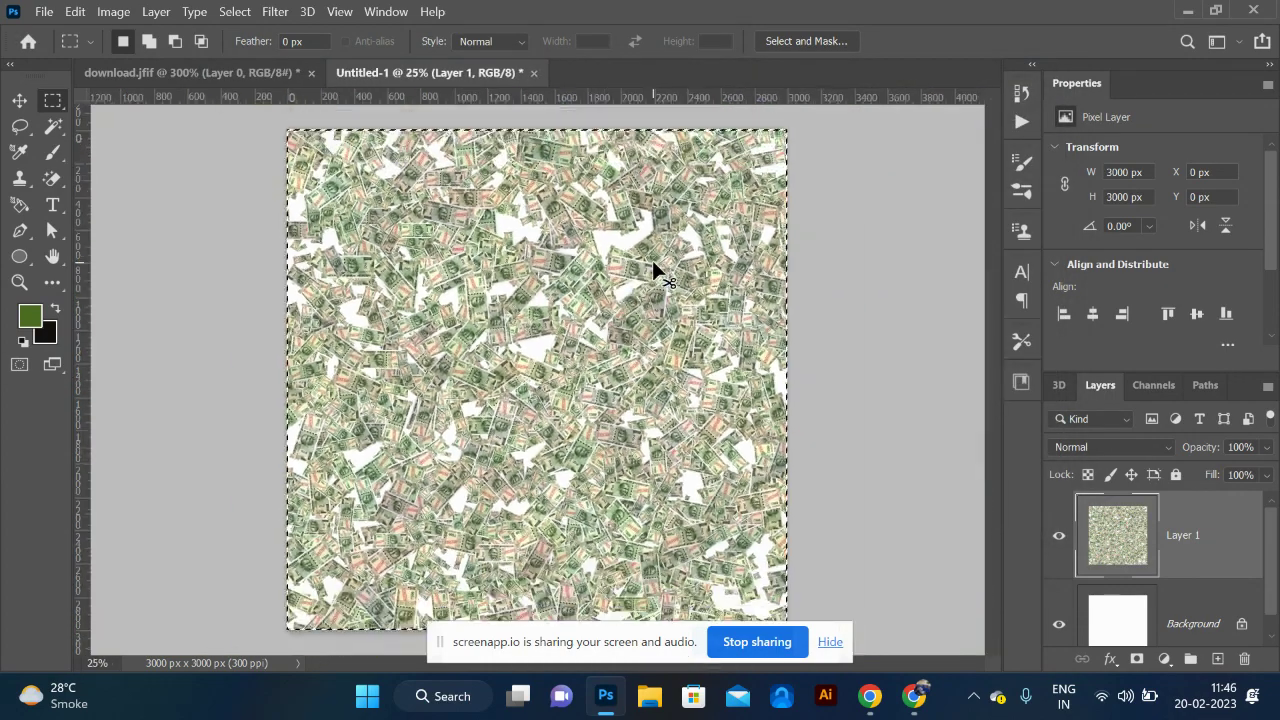
{"action": "key", "text": "ctrl+plus"}
{"action": "key", "text": "ctrl+plus"}
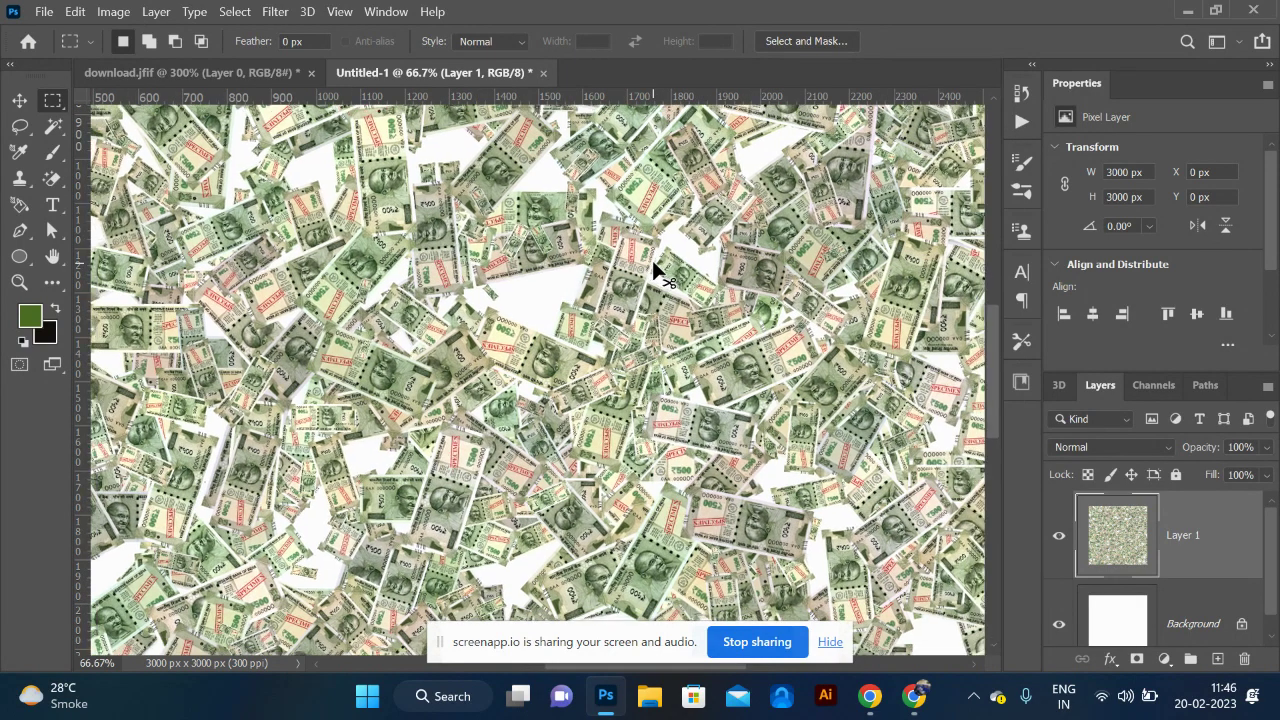
{"action": "key", "text": "ctrl+minus"}
{"action": "key", "text": "ctrl+minus"}
Step: Apply a second density-6 Random Fill of banknotes over Layer 1
{"action": "left_click", "coordinate": [76, 11]}
{"action": "left_click", "coordinate": [184, 300]}
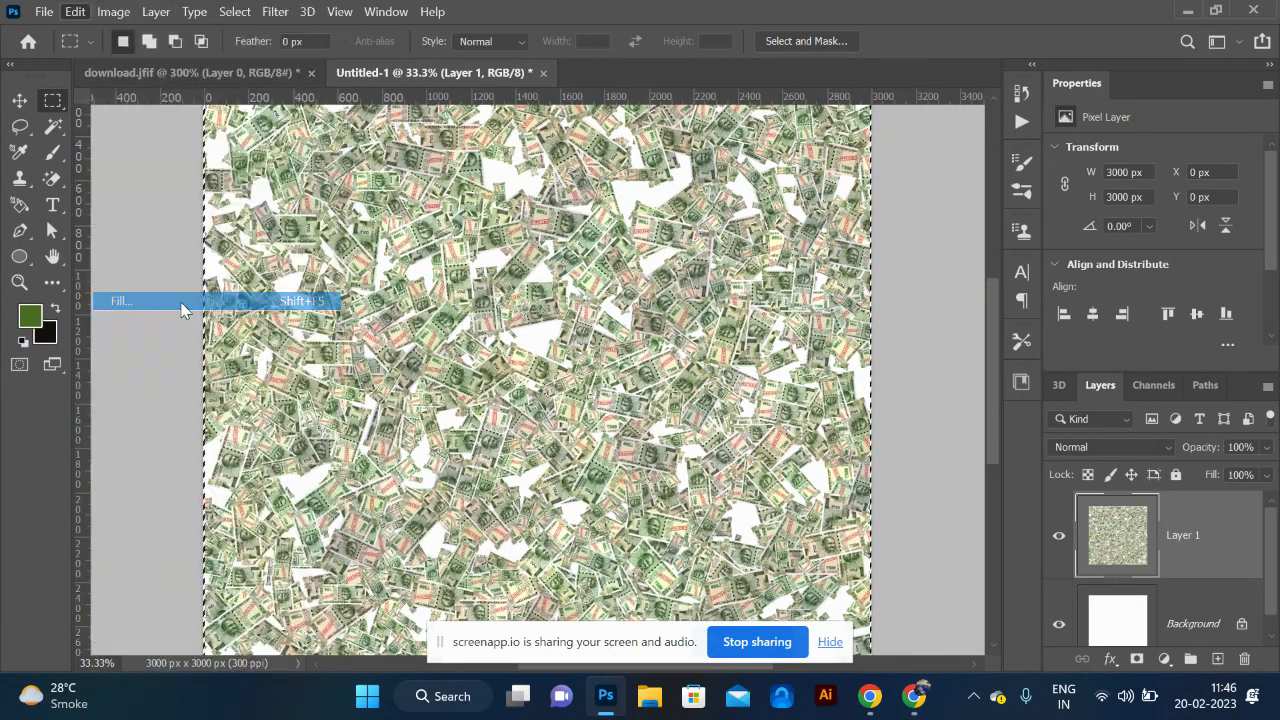
{"action": "left_click", "coordinate": [1006, 183]}
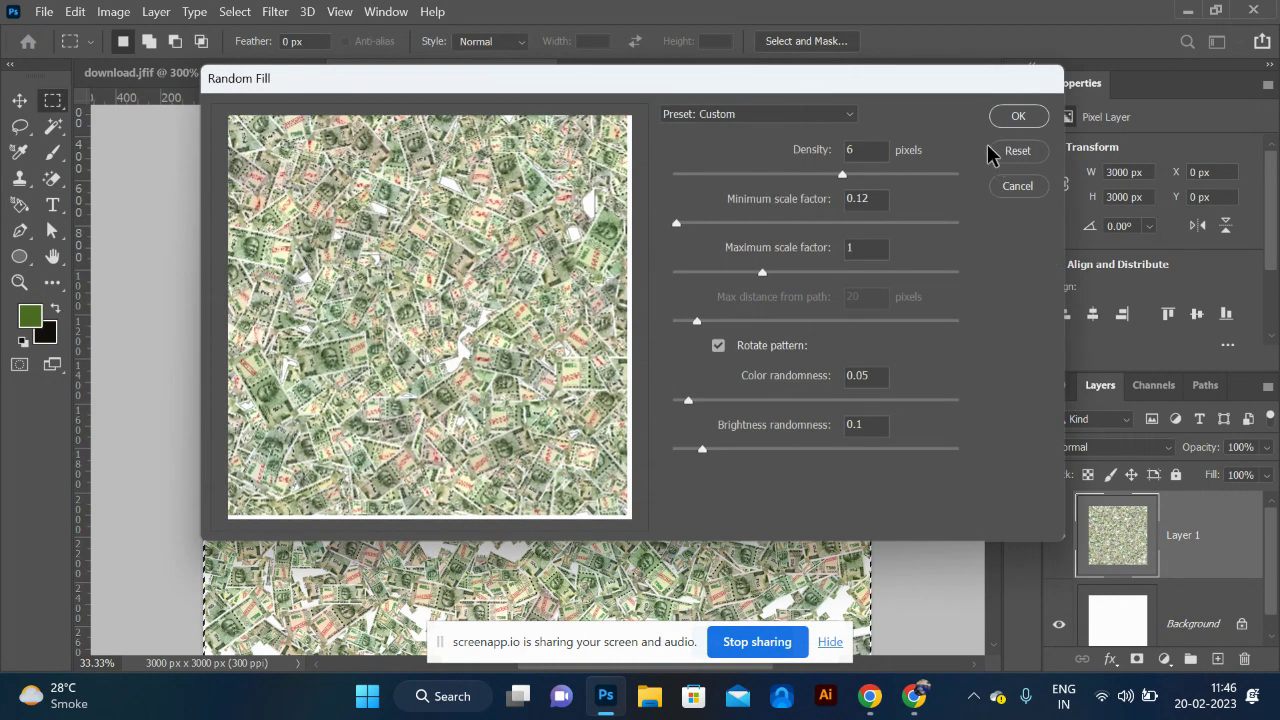
{"action": "left_click", "coordinate": [1017, 118]}
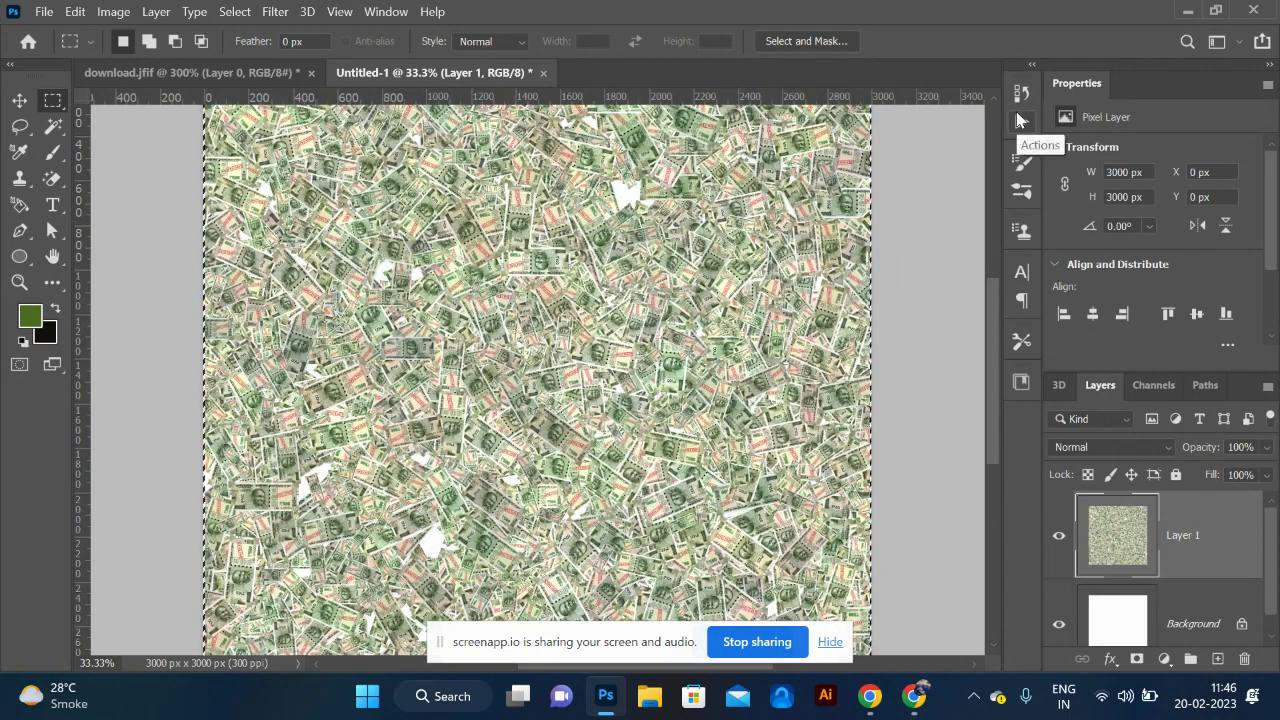
{"action": "key", "text": "ctrl+plus"}
{"action": "key", "text": "ctrl+plus"}
{"action": "key", "text": "ctrl+plus"}
{"action": "key", "text": "ctrl+plus"}
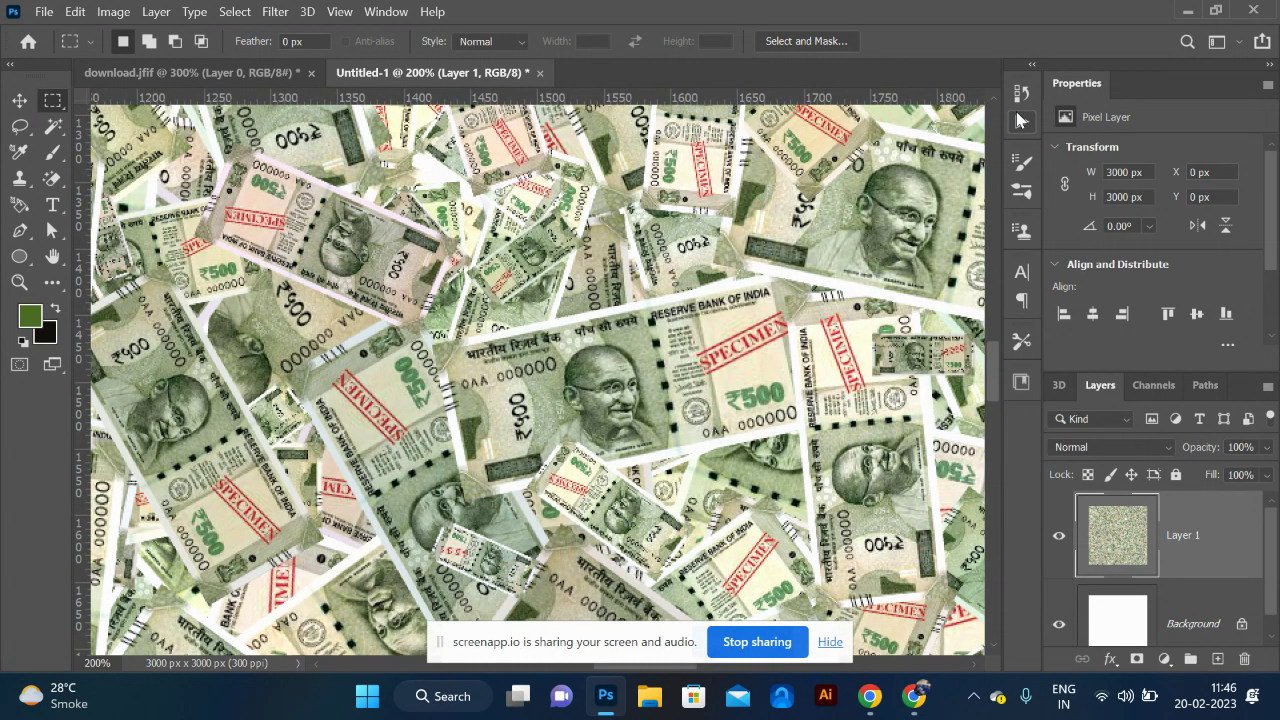
{"action": "key", "text": "ctrl+minus"}
{"action": "key", "text": "ctrl+minus"}
{"action": "key", "text": "ctrl+minus"}
{"action": "key", "text": "ctrl+minus"}
{"action": "key", "text": "ctrl+minus"}
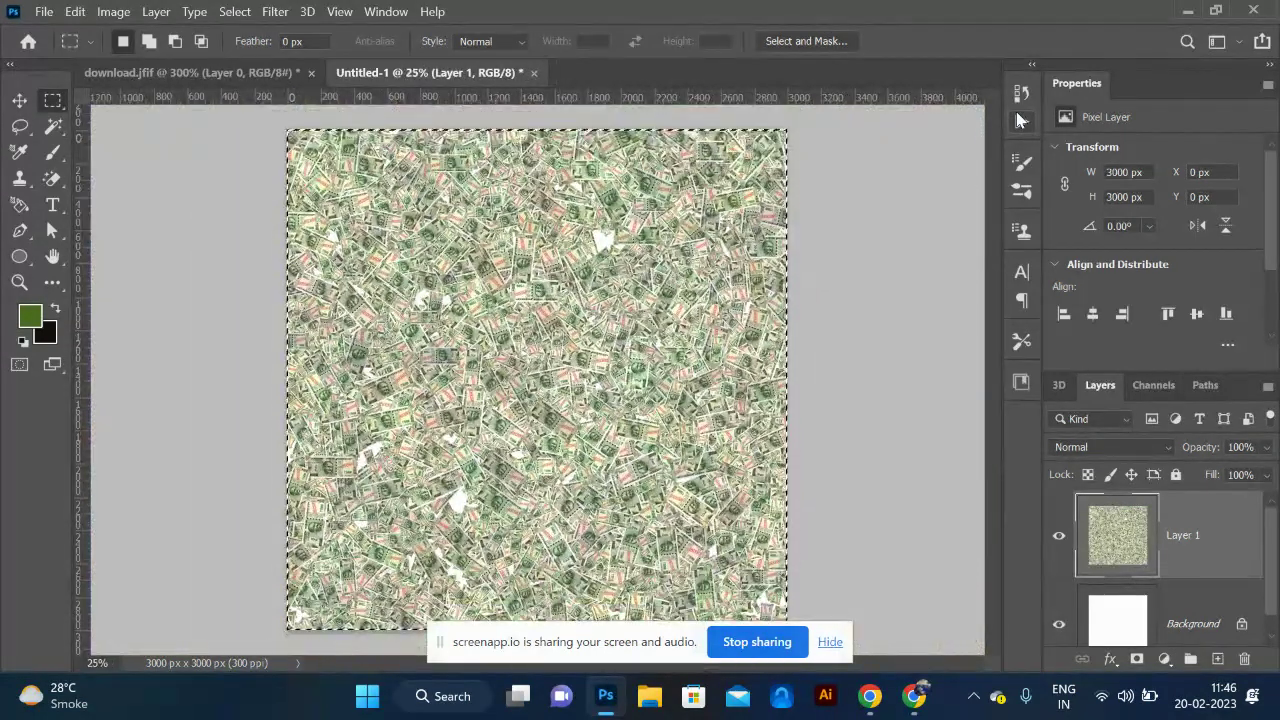
Step: Repeat the density-6 Random Fill to cover the remaining gaps, then deselect
{"action": "key", "text": "alt+e"}
{"action": "key", "text": "f"}
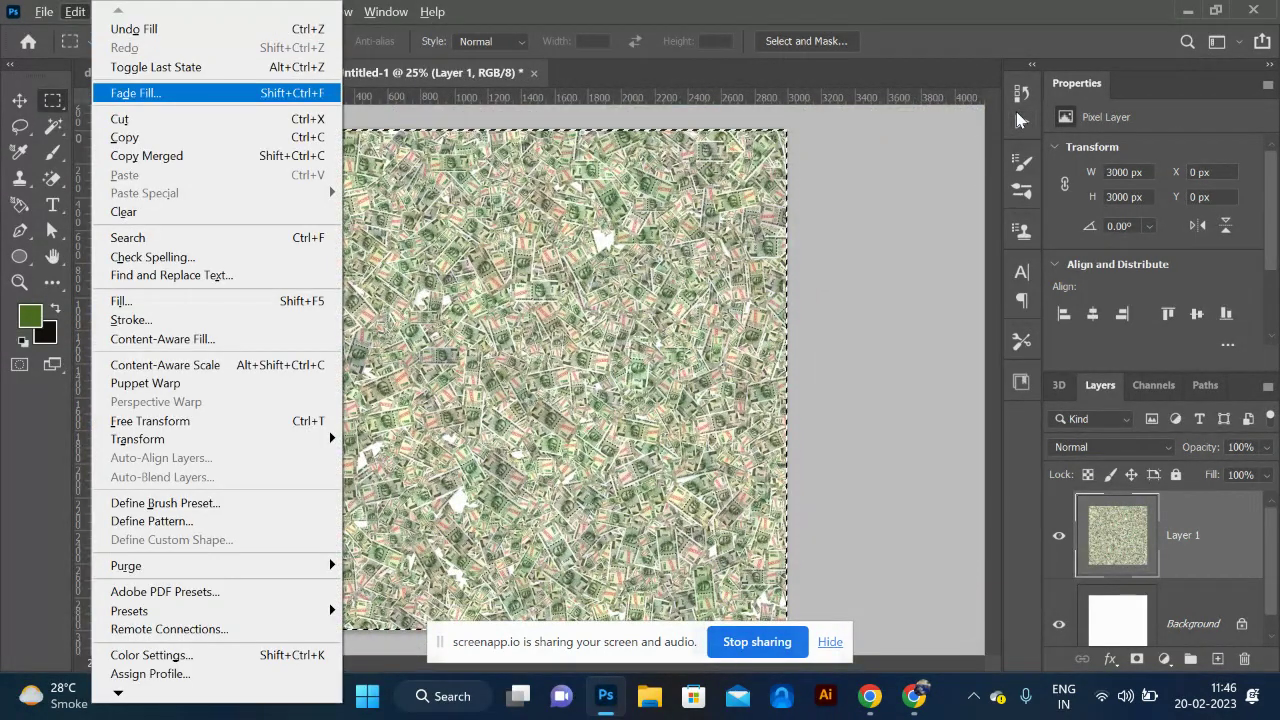
{"action": "key", "text": "f"}
{"action": "key", "text": "Return"}
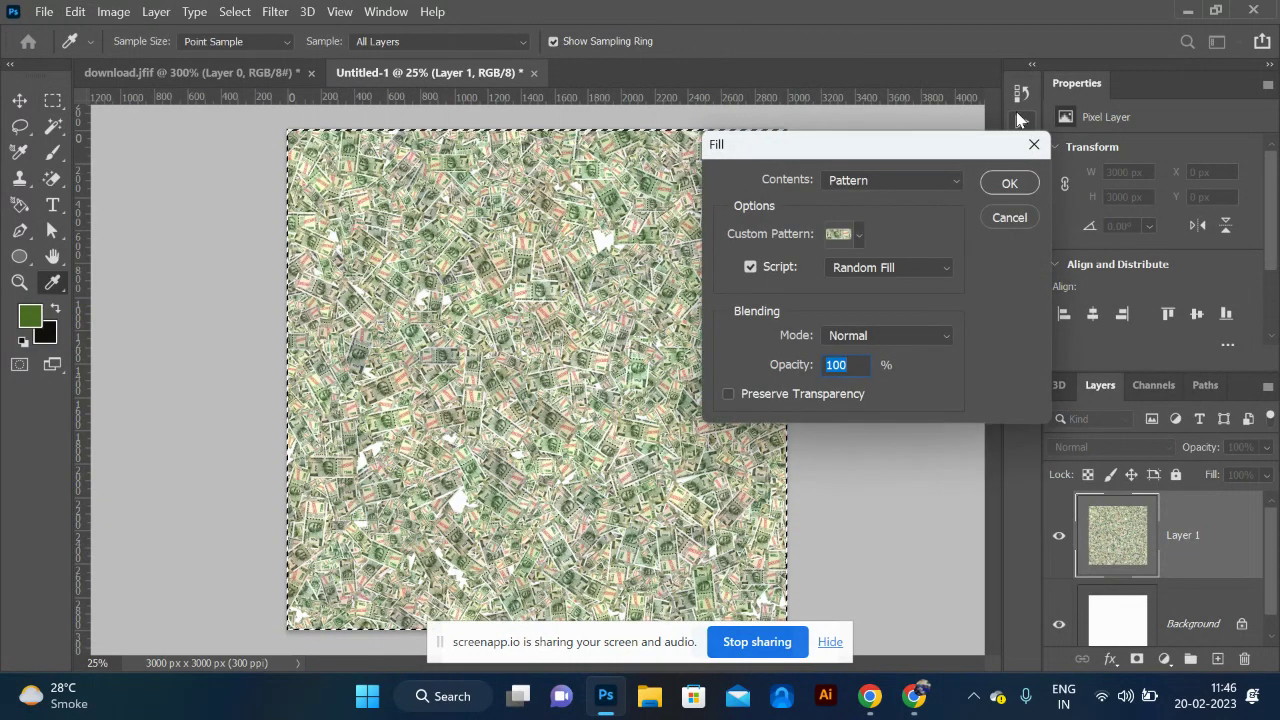
{"action": "key", "text": "Return"}
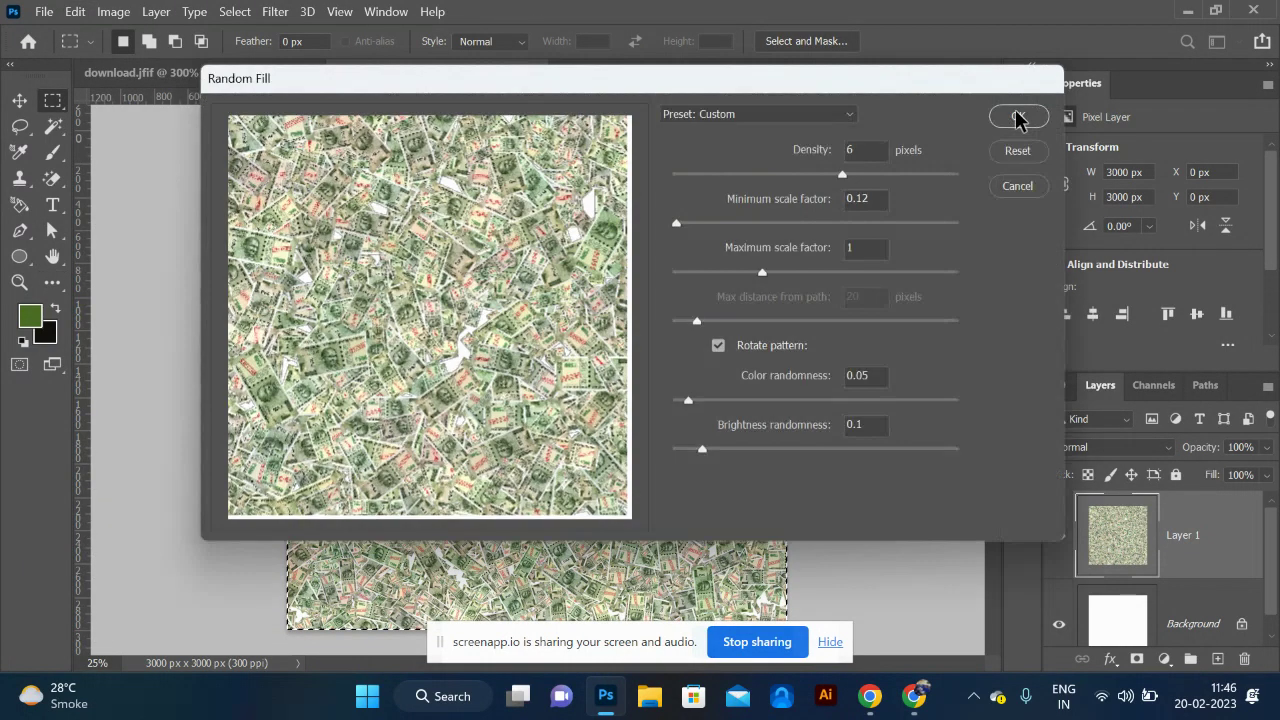
{"action": "left_click", "coordinate": [1017, 117]}
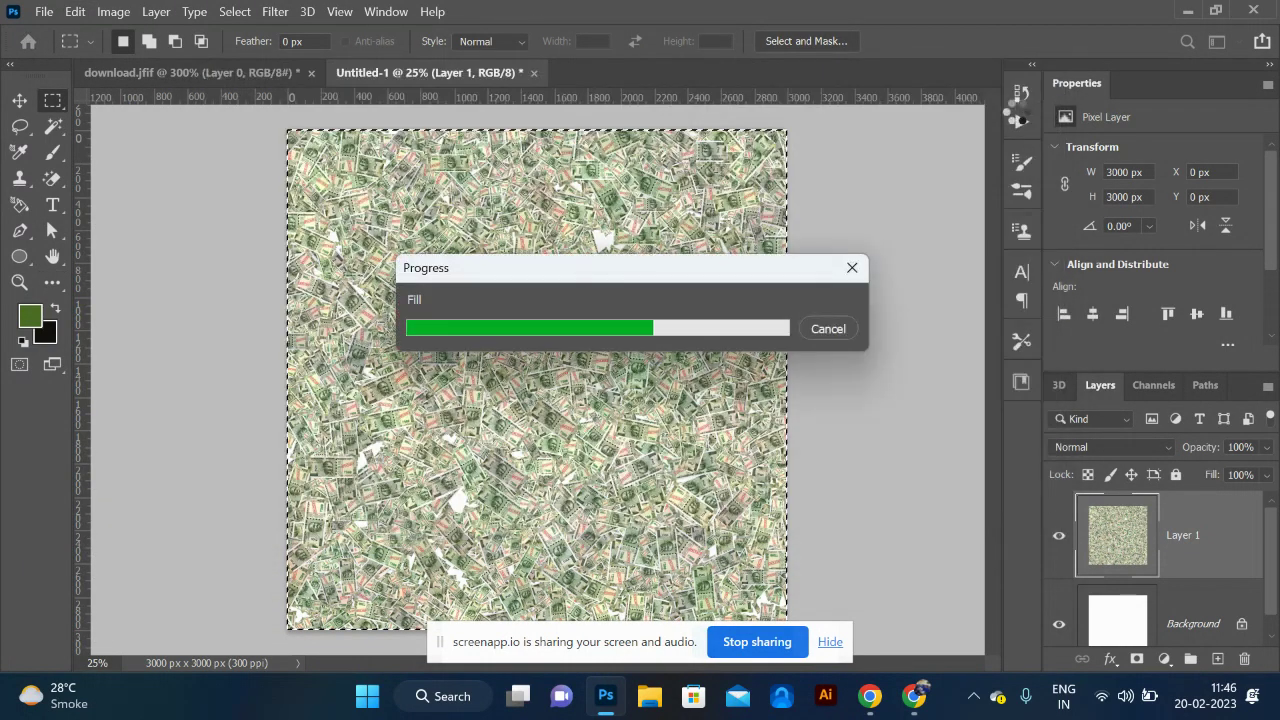
{"action": "key", "text": "ctrl+d"}
{"action": "key", "text": "ctrl+t"}
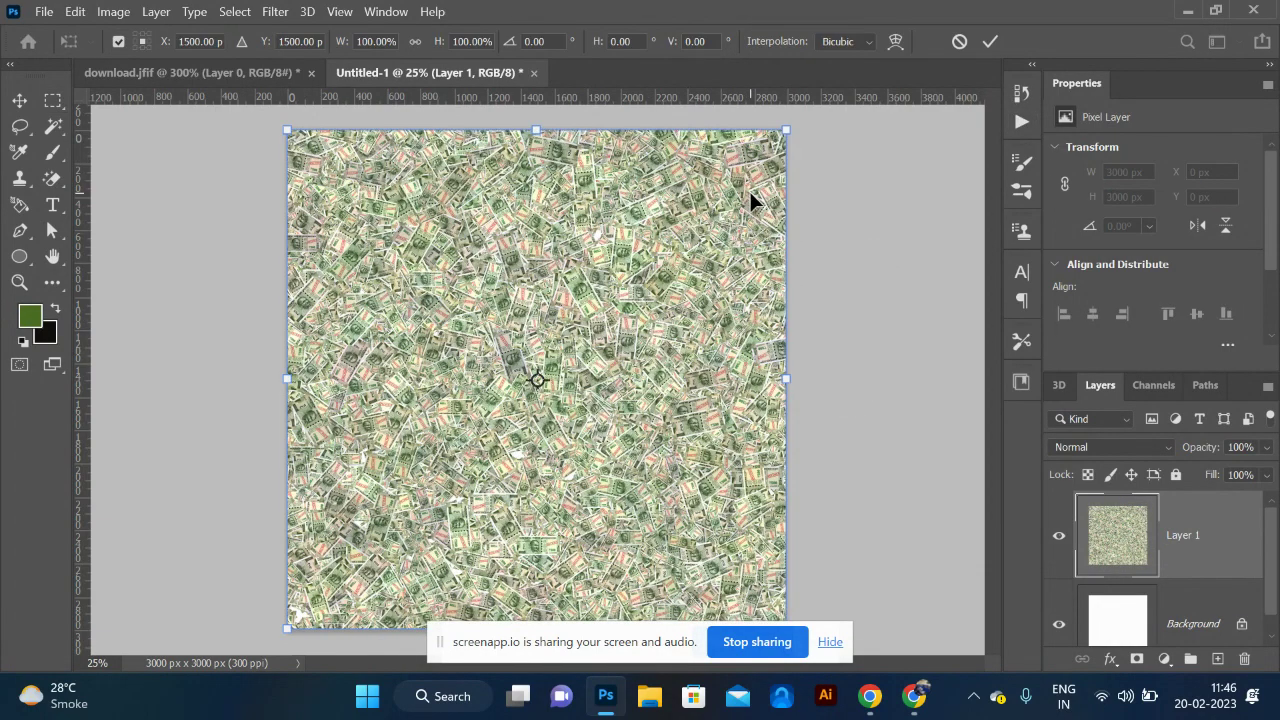
Step: Scale the banknote layer to about 193% and move it to X −60 px, Y −699 px
{"action": "left_click_drag", "start_coordinate": [784, 126], "coordinate": [1126, 8]}
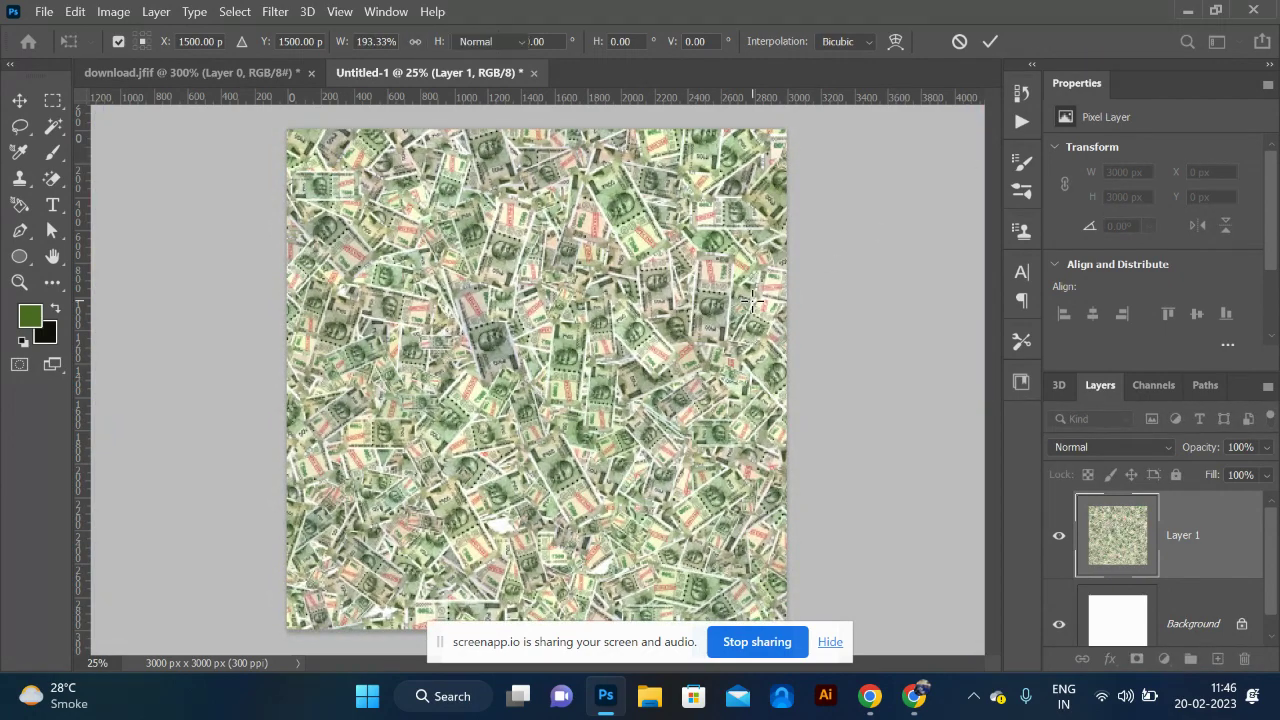
{"action": "key", "text": "Return"}
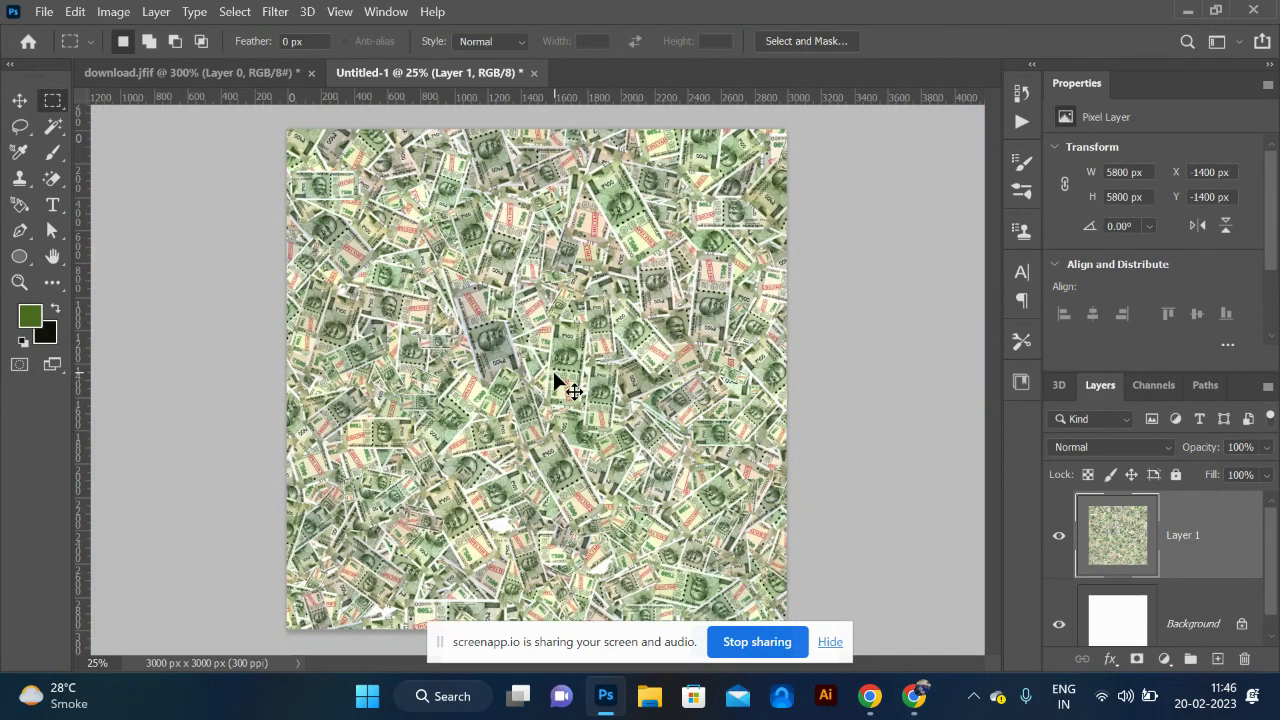
{"action": "key", "text": "ctrl+plus"}
{"action": "key", "text": "ctrl+plus"}
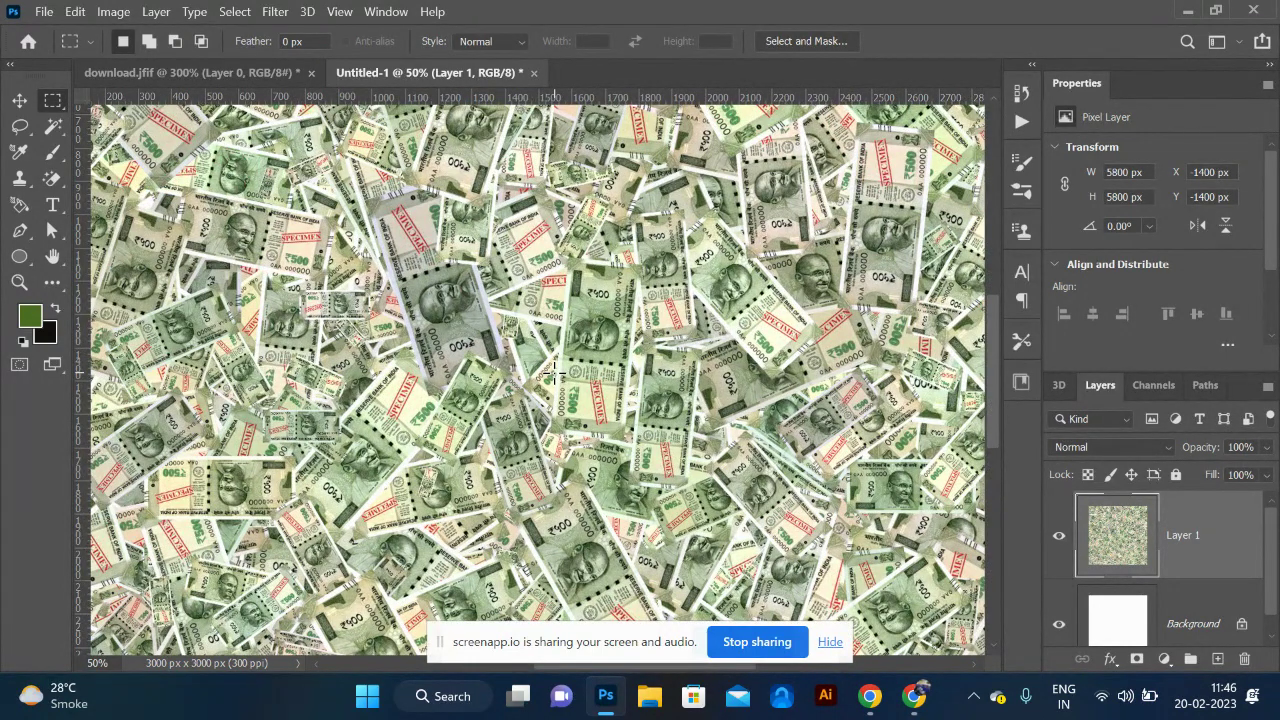
{"action": "key", "text": "ctrl+0"}
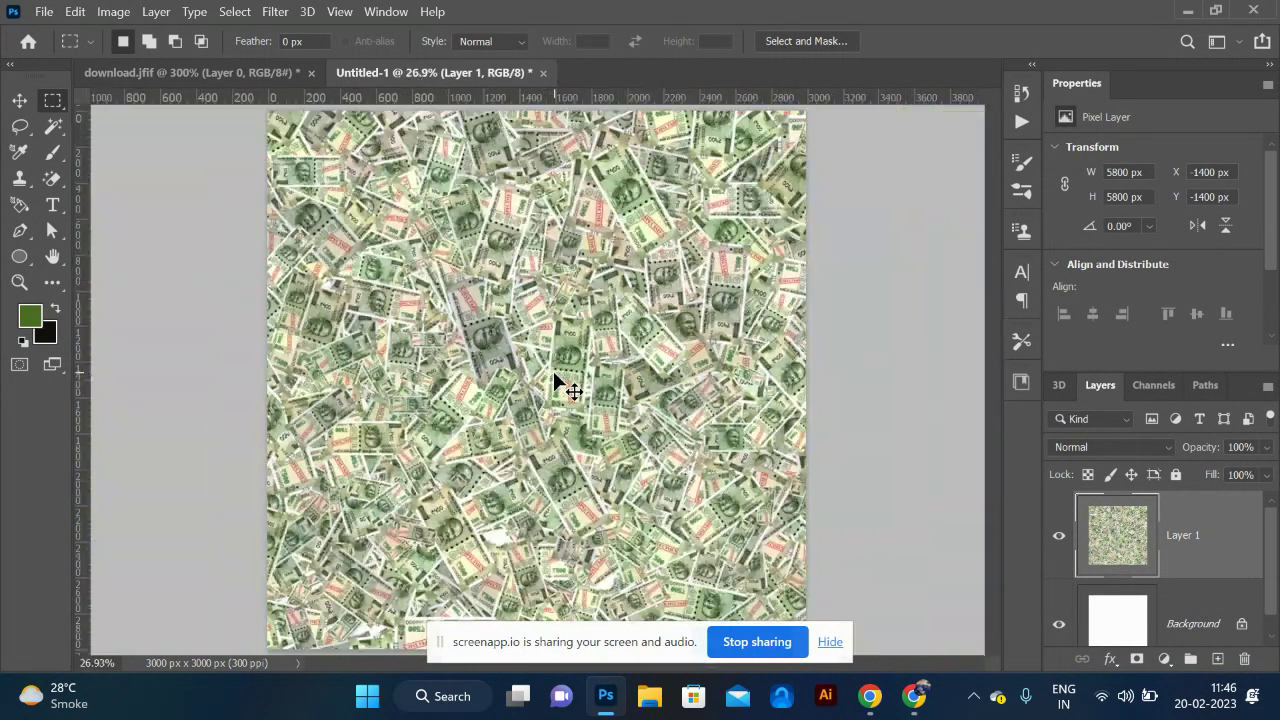
{"action": "left_click", "coordinate": [19, 100]}
{"action": "left_click_drag", "start_coordinate": [272, 192], "coordinate": [626, 382]}
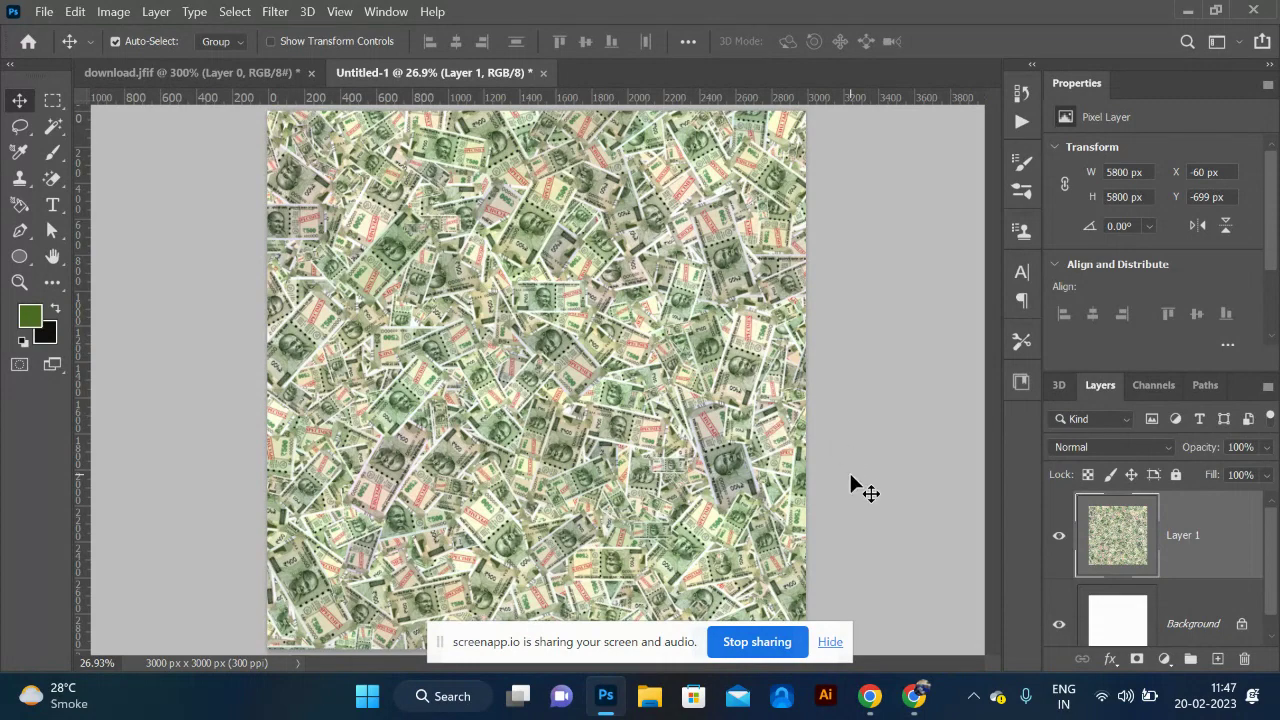
Step: Create Untitled-2, a white 200 × 200 px document at 300 ppi
{"action": "left_click", "coordinate": [280, 74]}
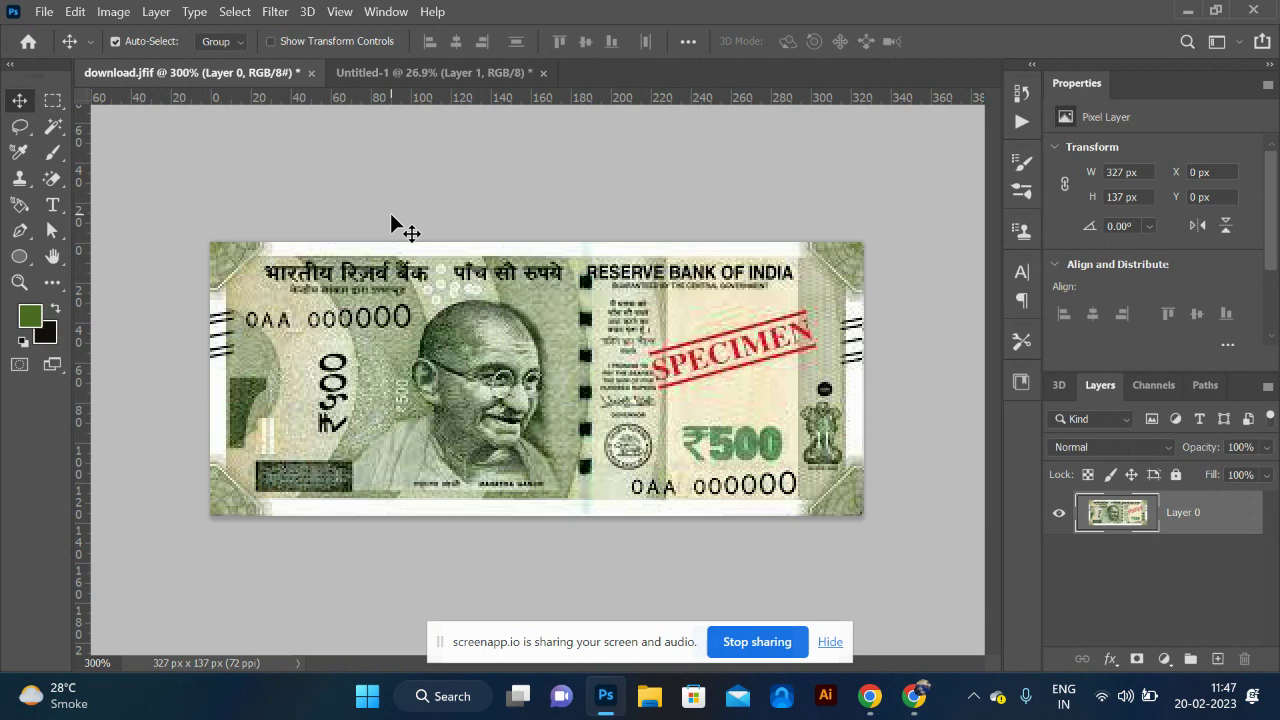
{"action": "left_click", "coordinate": [44, 11]}
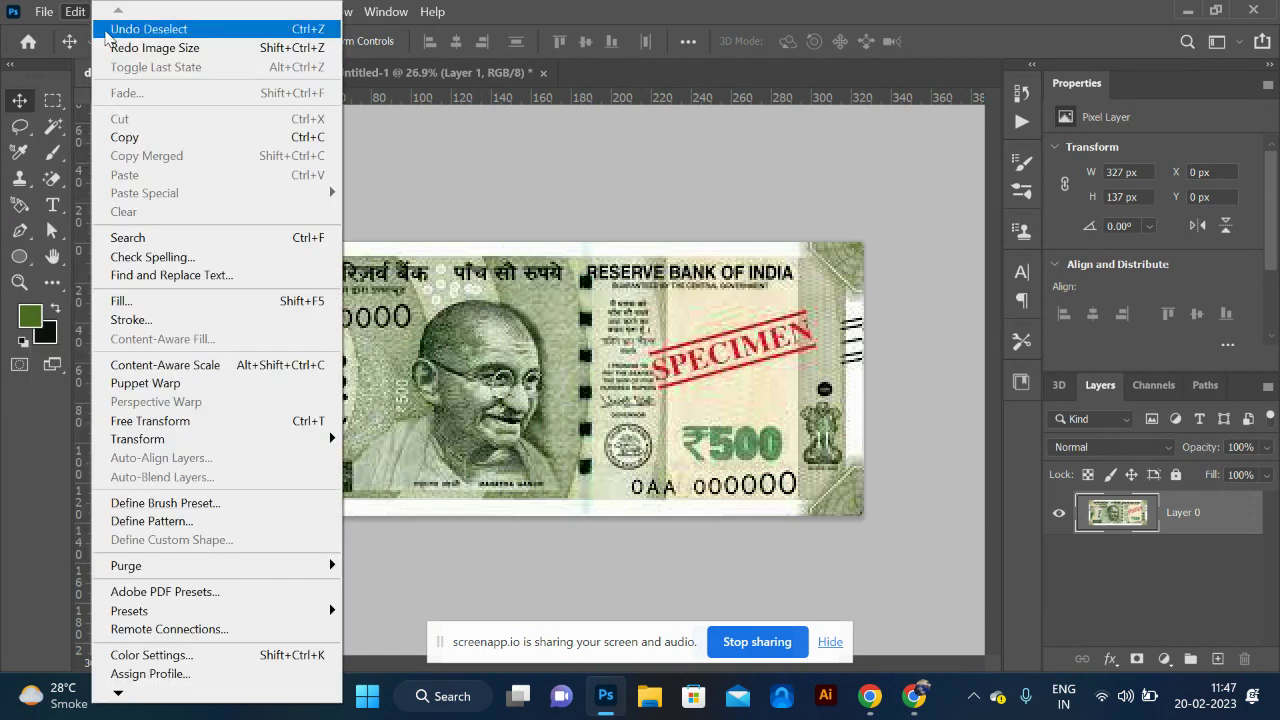
{"action": "left_click", "coordinate": [60, 30]}
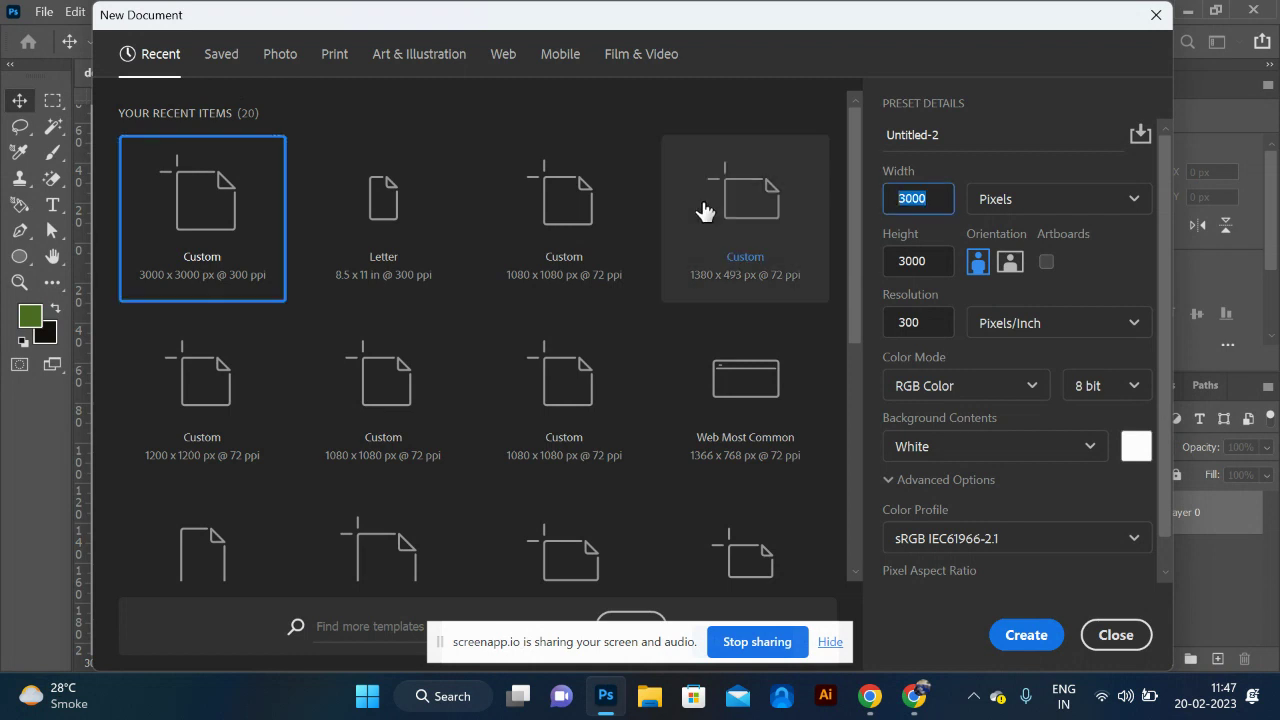
{"action": "type", "text": "200"}
{"action": "key", "text": "Tab"}
{"action": "type", "text": "20"}
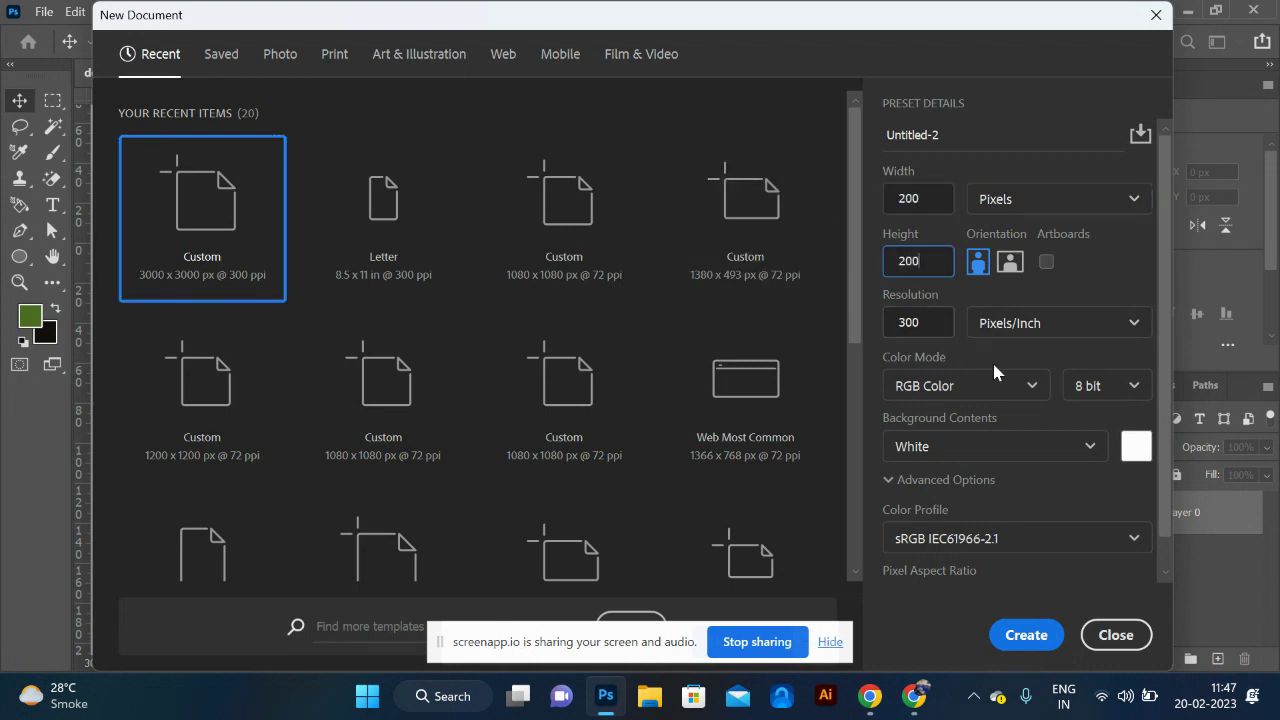
{"action": "left_click", "coordinate": [1025, 637]}
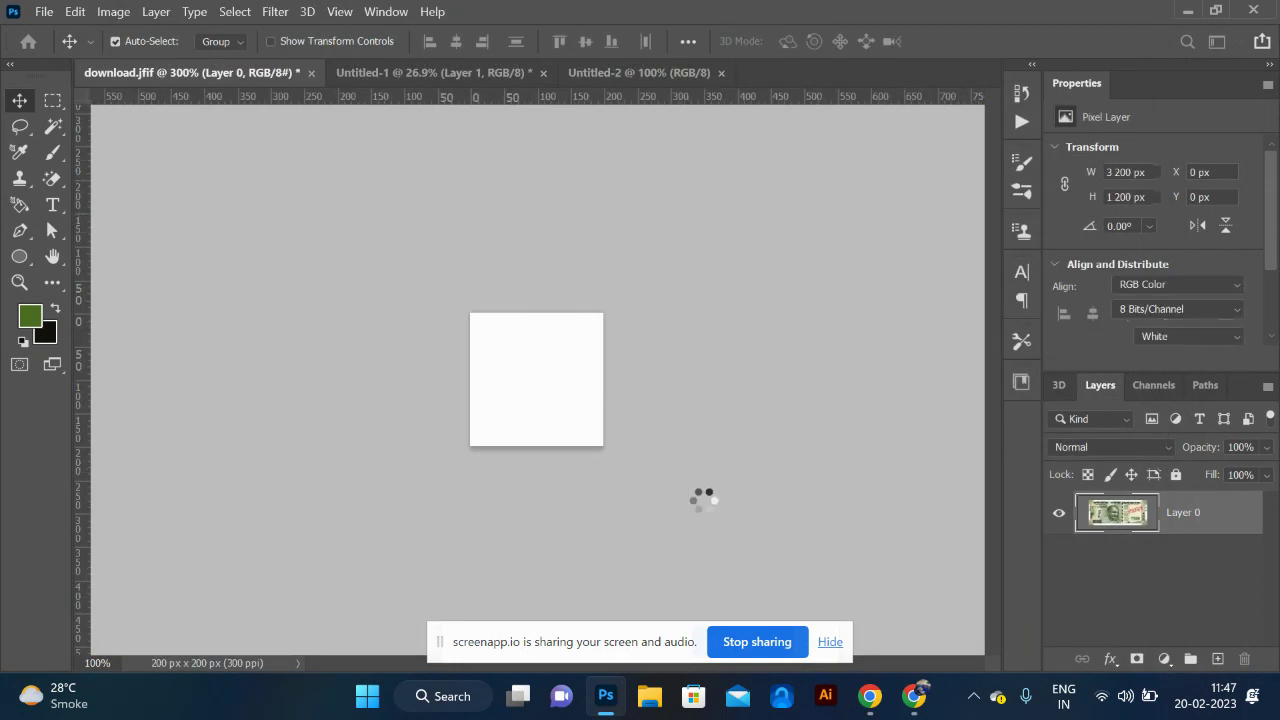
Step: Resize Untitled-2 to 300 × 300 px (1 inch), then open a new Chrome tab
{"action": "left_click", "coordinate": [124, 14]}
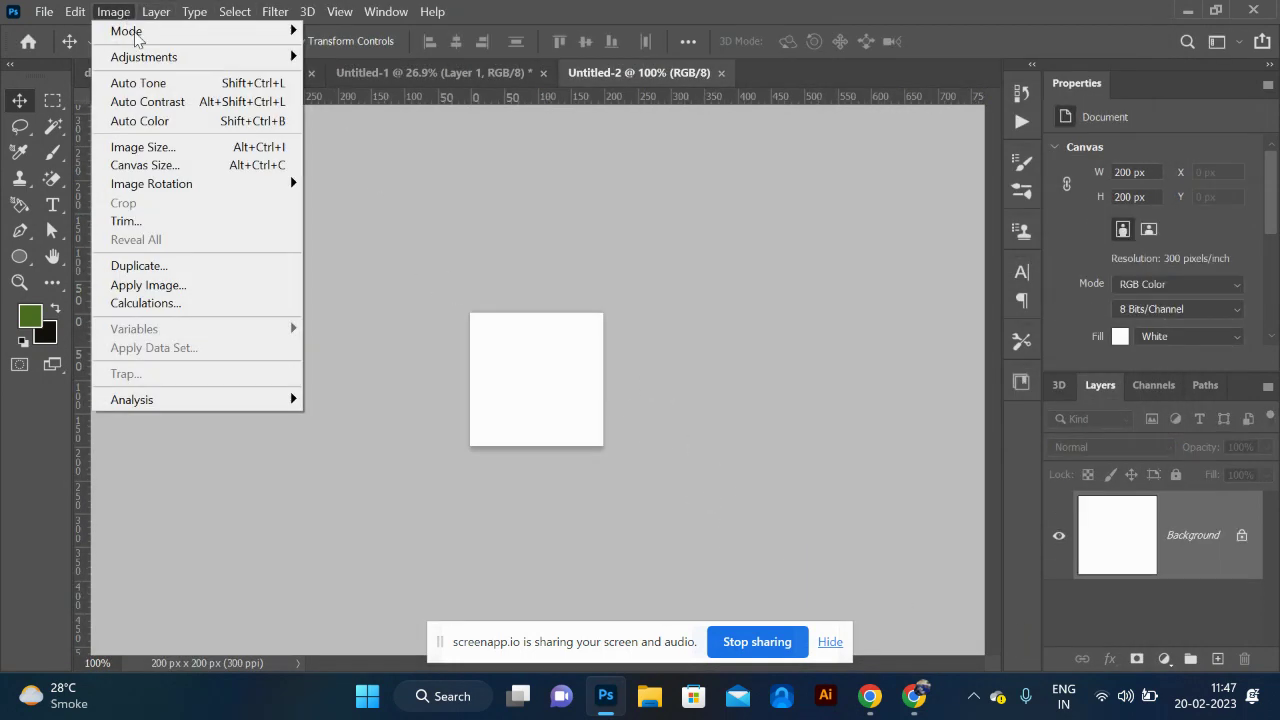
{"action": "left_click", "coordinate": [170, 147]}
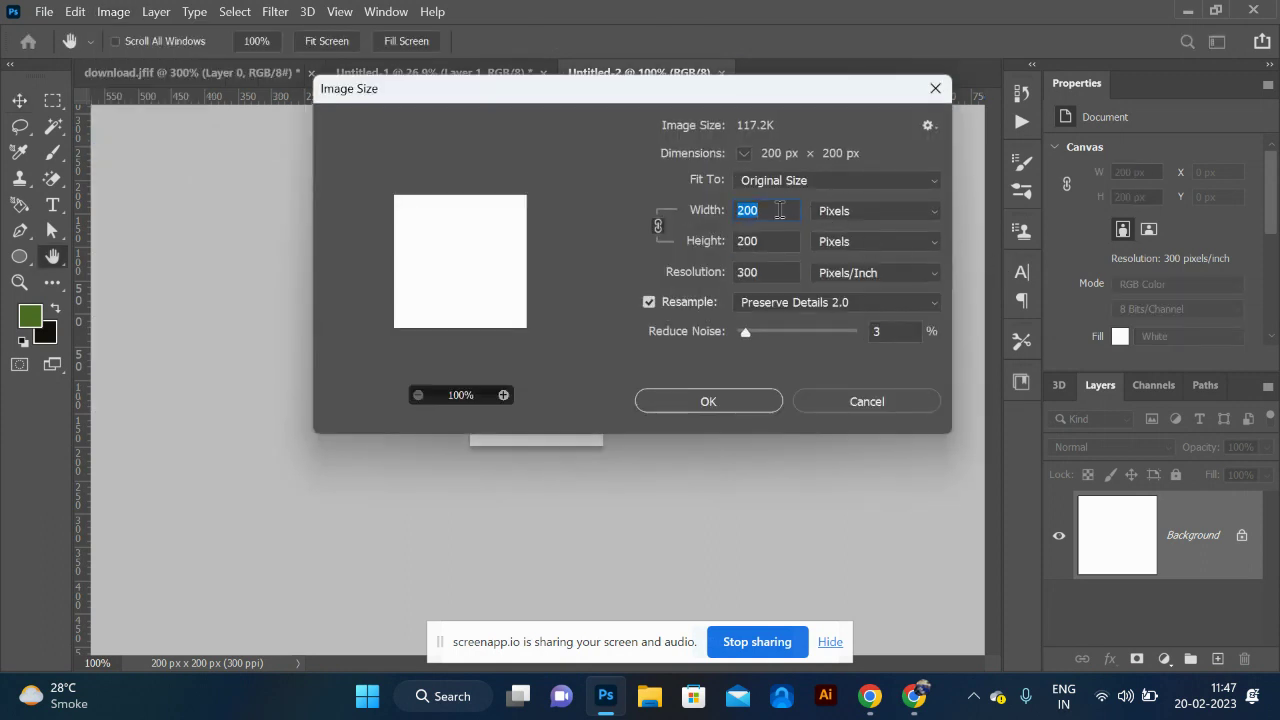
{"action": "type", "text": "300"}
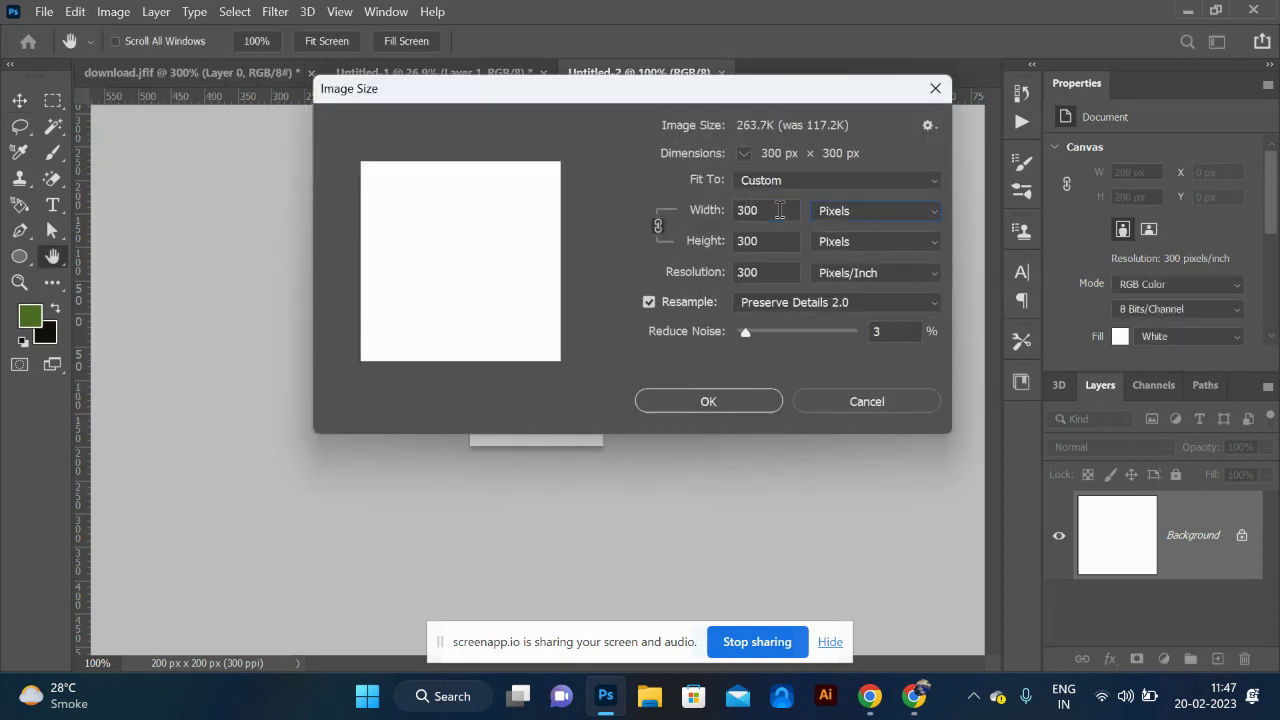
{"action": "left_click", "coordinate": [870, 210]}
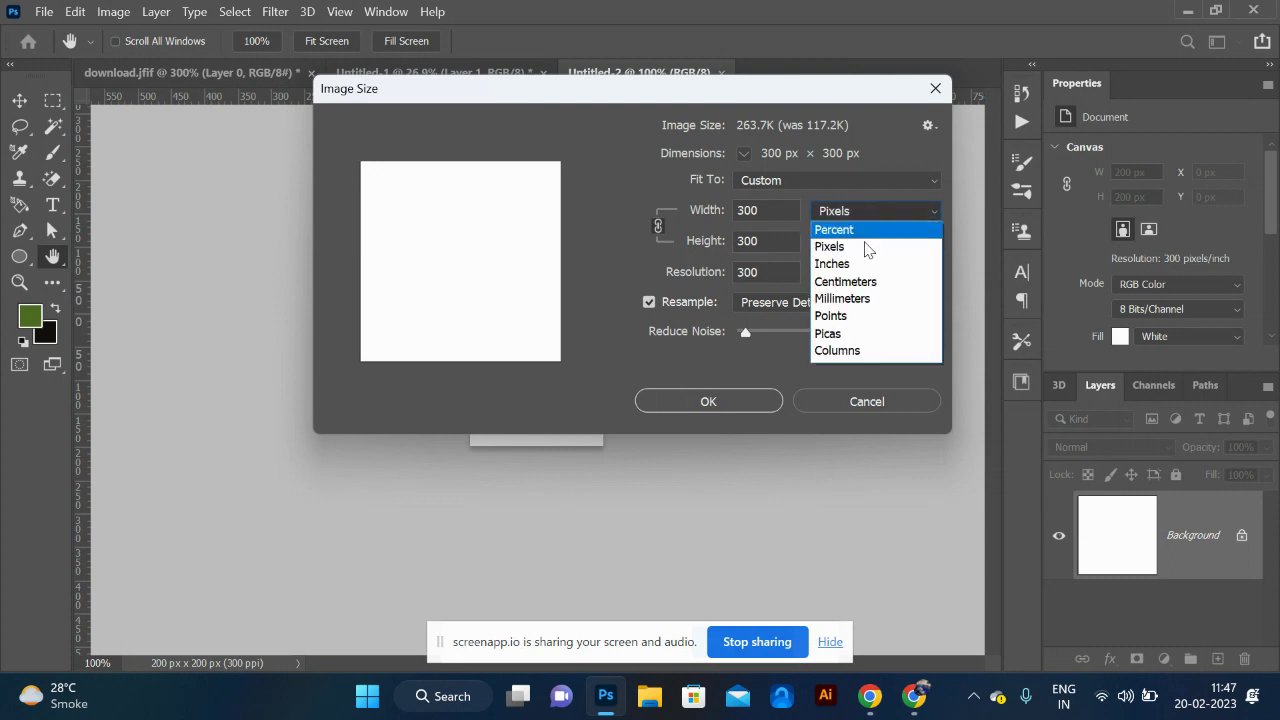
{"action": "left_click", "coordinate": [856, 262]}
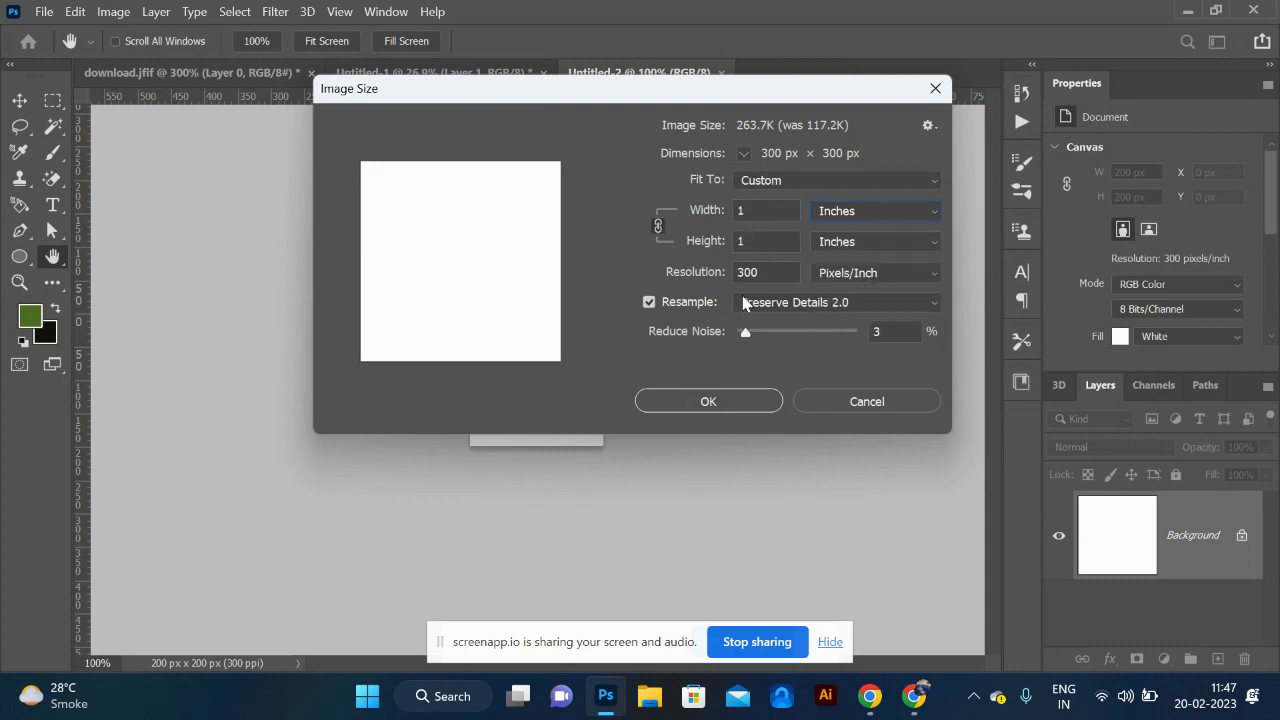
{"action": "left_click", "coordinate": [708, 401]}
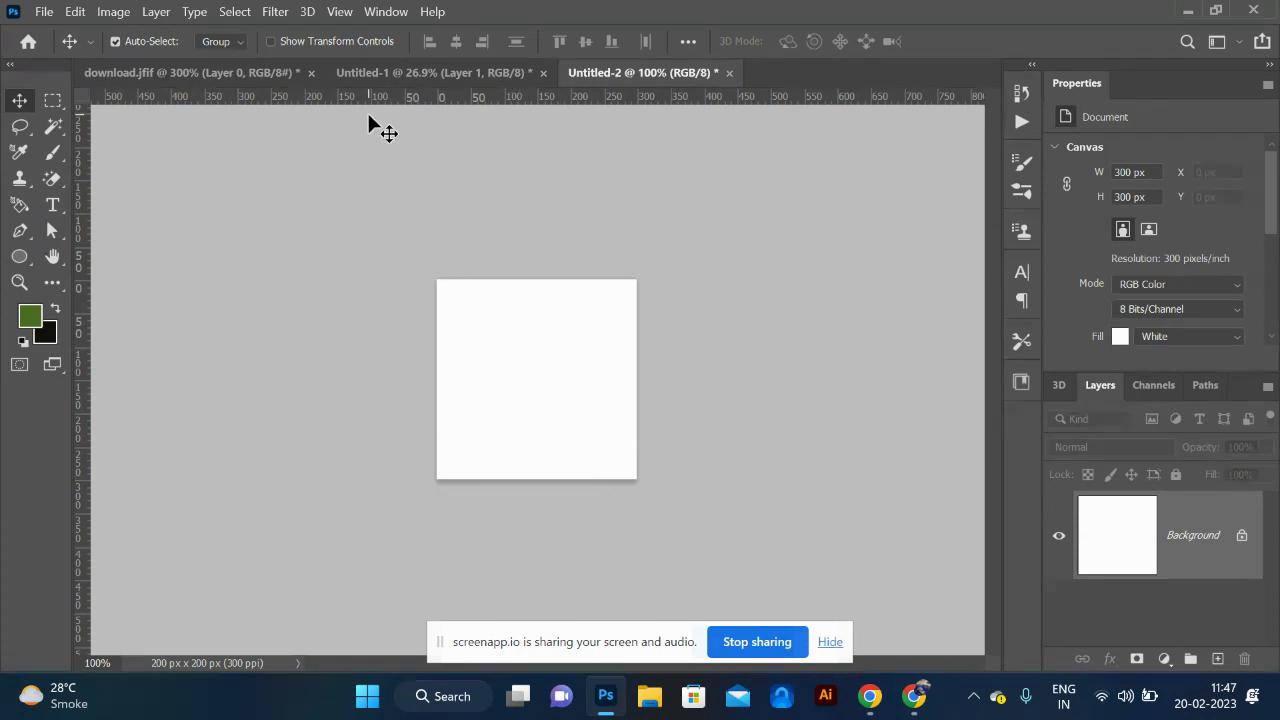
{"action": "key", "text": "alt+Tab"}
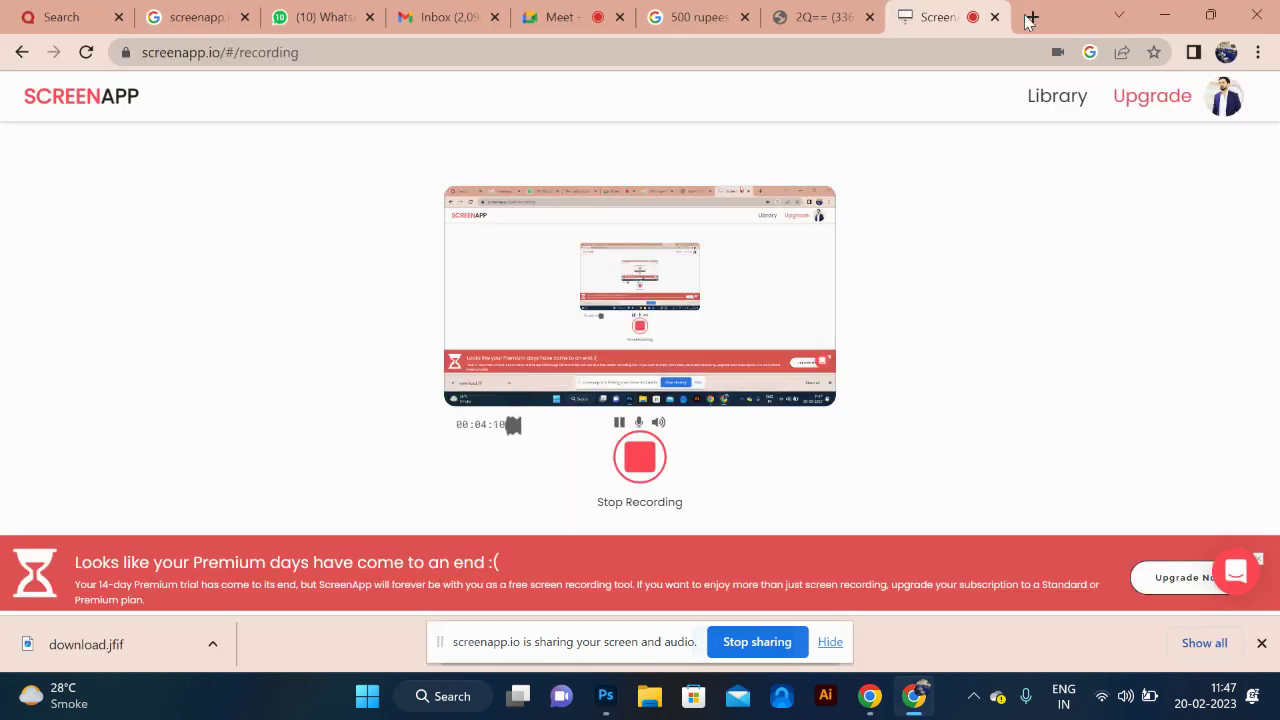
{"action": "left_click", "coordinate": [1033, 17]}
Step: Search Google Images for 'flower' and preview the rainbow flower picture
{"action": "type", "text": "fl"}
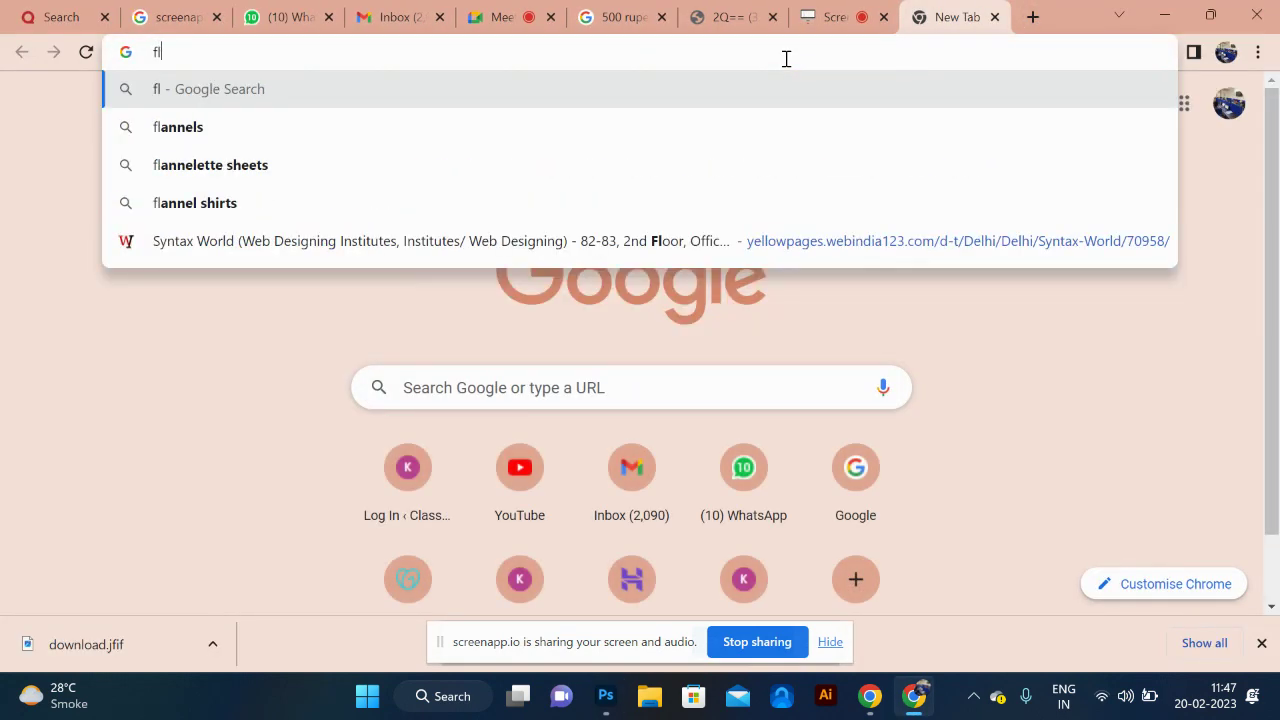
{"action": "type", "text": "ower"}
{"action": "key", "text": "Return"}
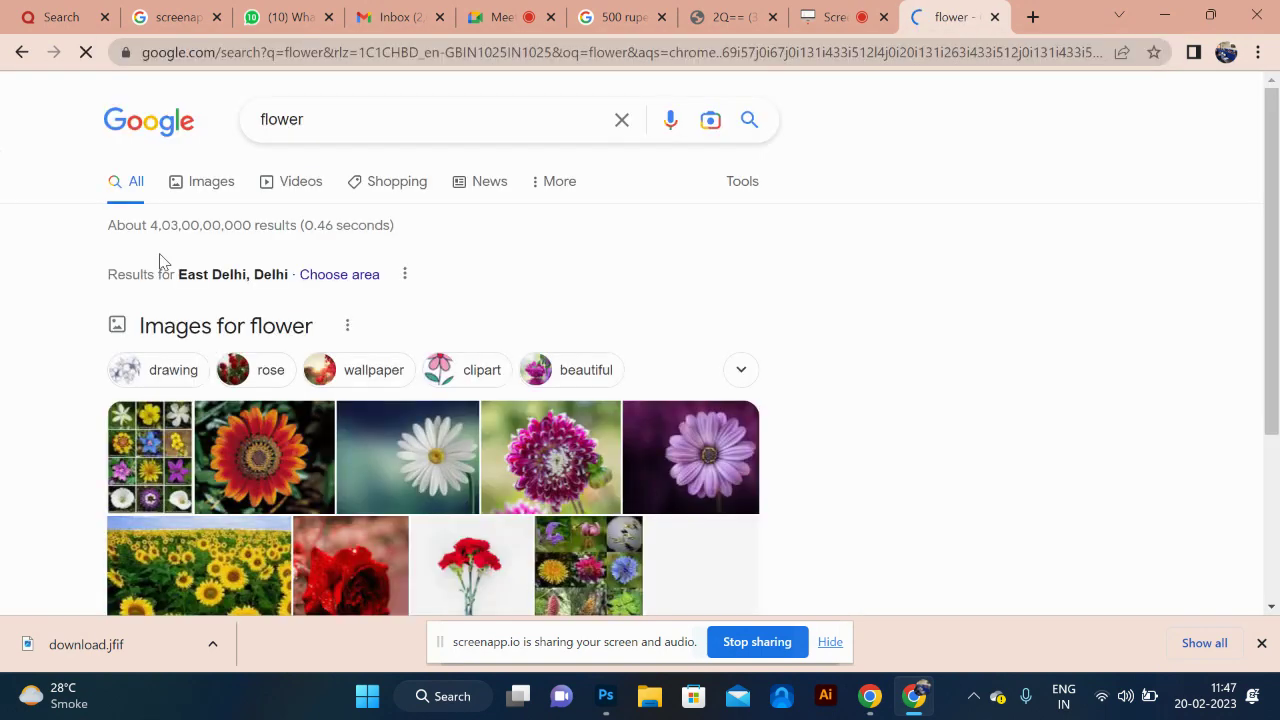
{"action": "left_click", "coordinate": [212, 190]}
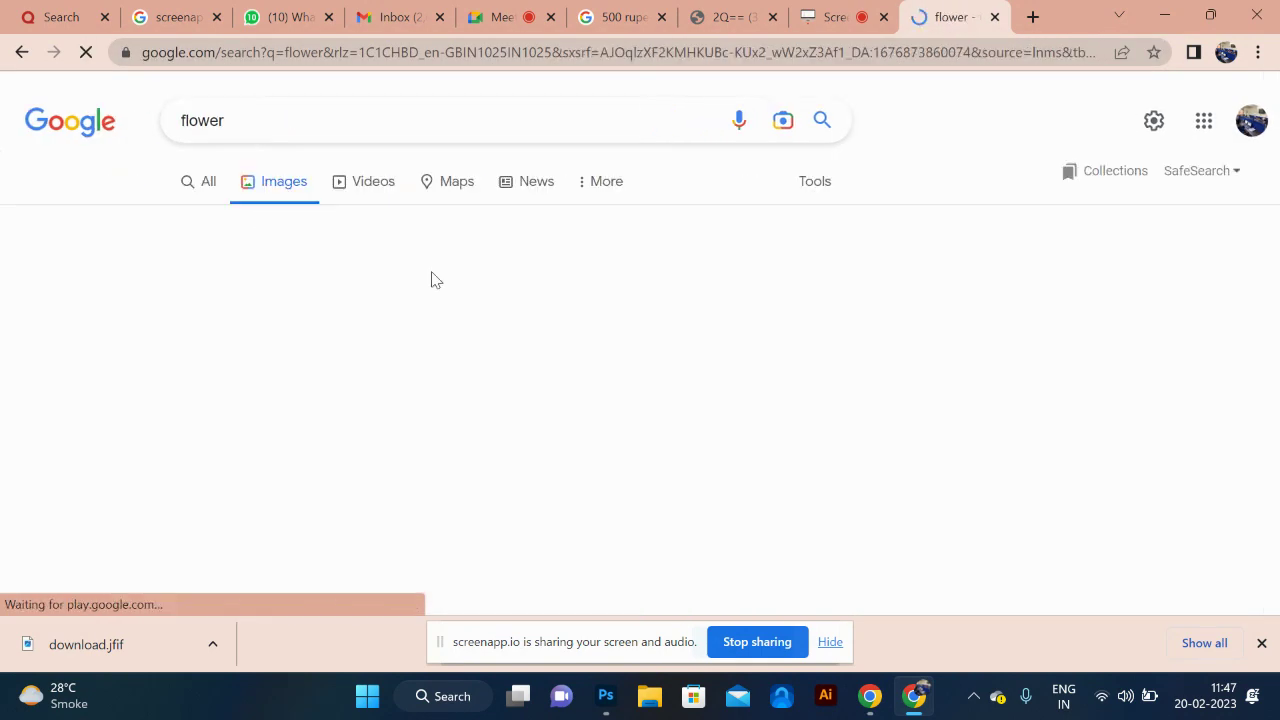
{"action": "scroll", "coordinate": [654, 309], "scroll_direction": "down", "scroll_amount": 5}
{"action": "scroll", "coordinate": [655, 310], "scroll_direction": "down", "scroll_amount": 2}
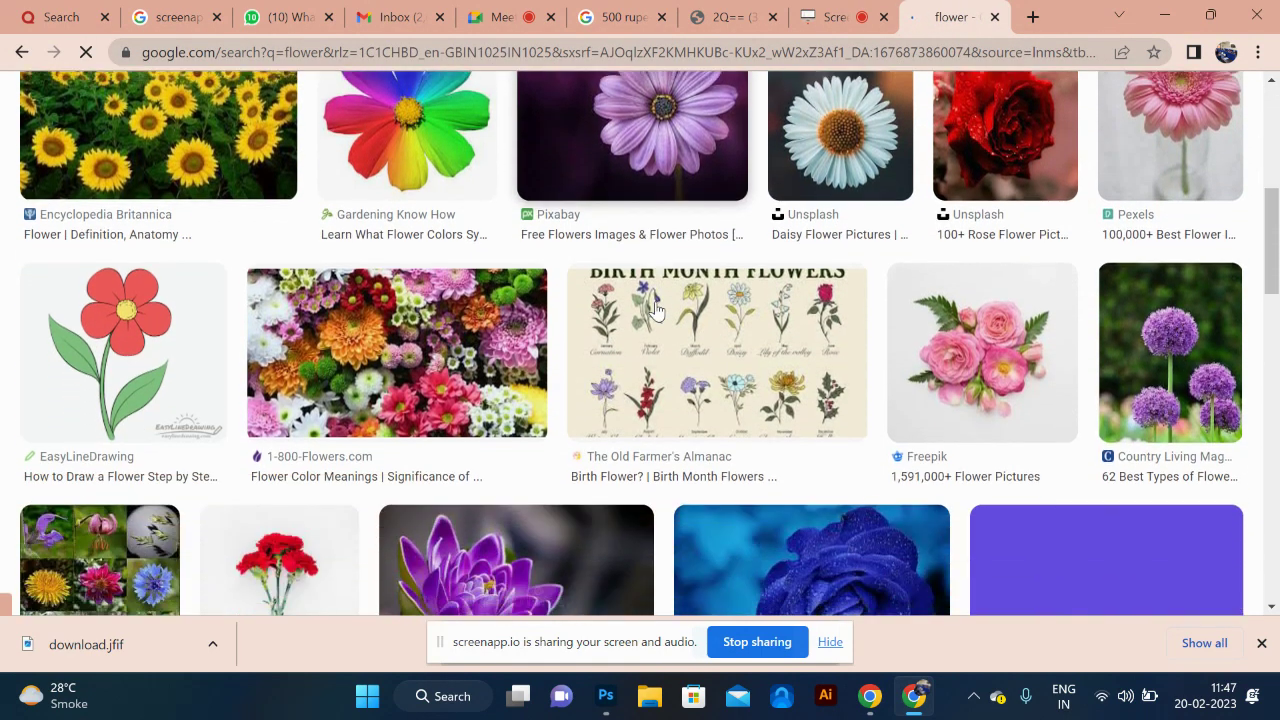
{"action": "scroll", "coordinate": [655, 310], "scroll_direction": "up", "scroll_amount": 3}
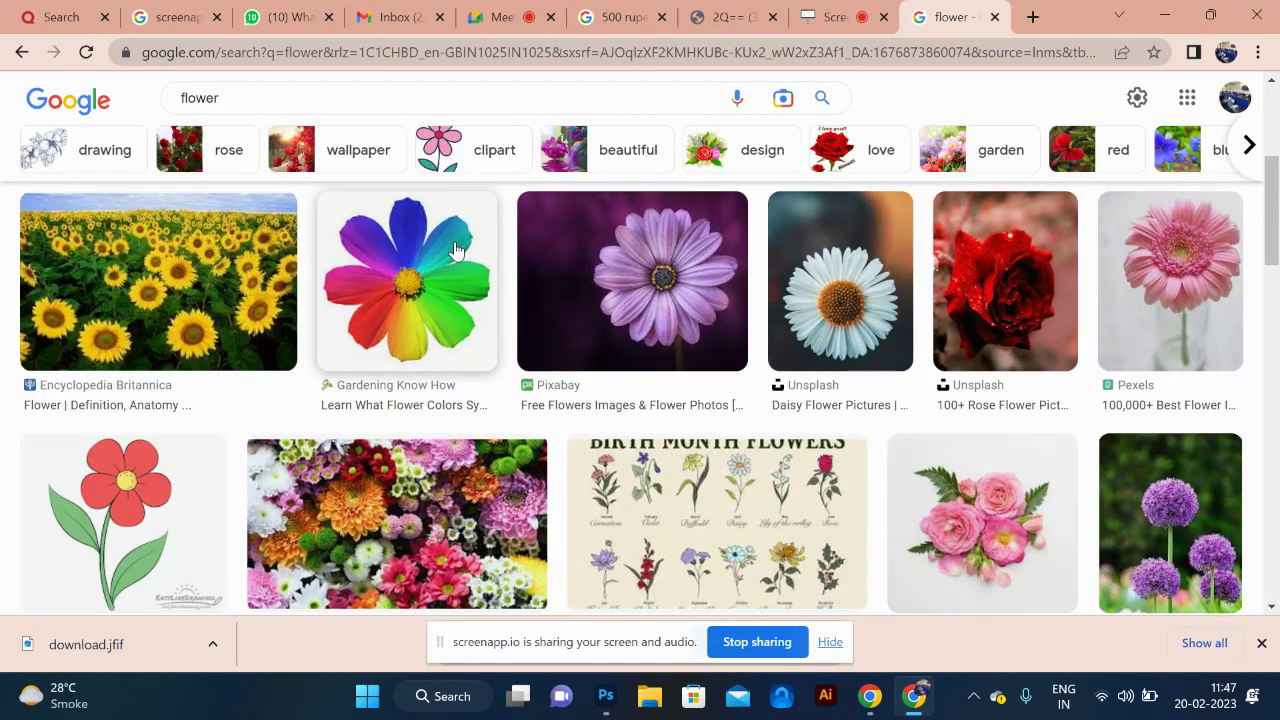
{"action": "left_click", "coordinate": [457, 254]}
Step: Open the rainbow flower image in its own tab and copy it
{"action": "right_click", "coordinate": [1010, 382]}
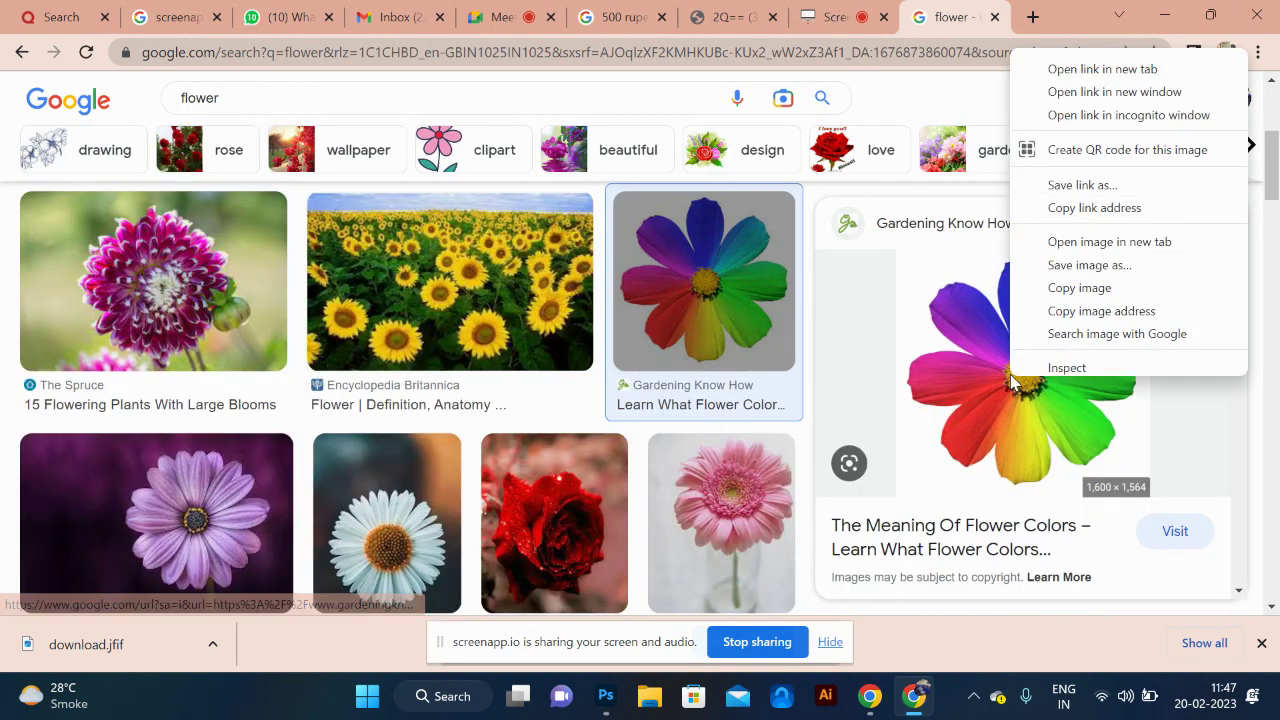
{"action": "left_click", "coordinate": [1109, 263]}
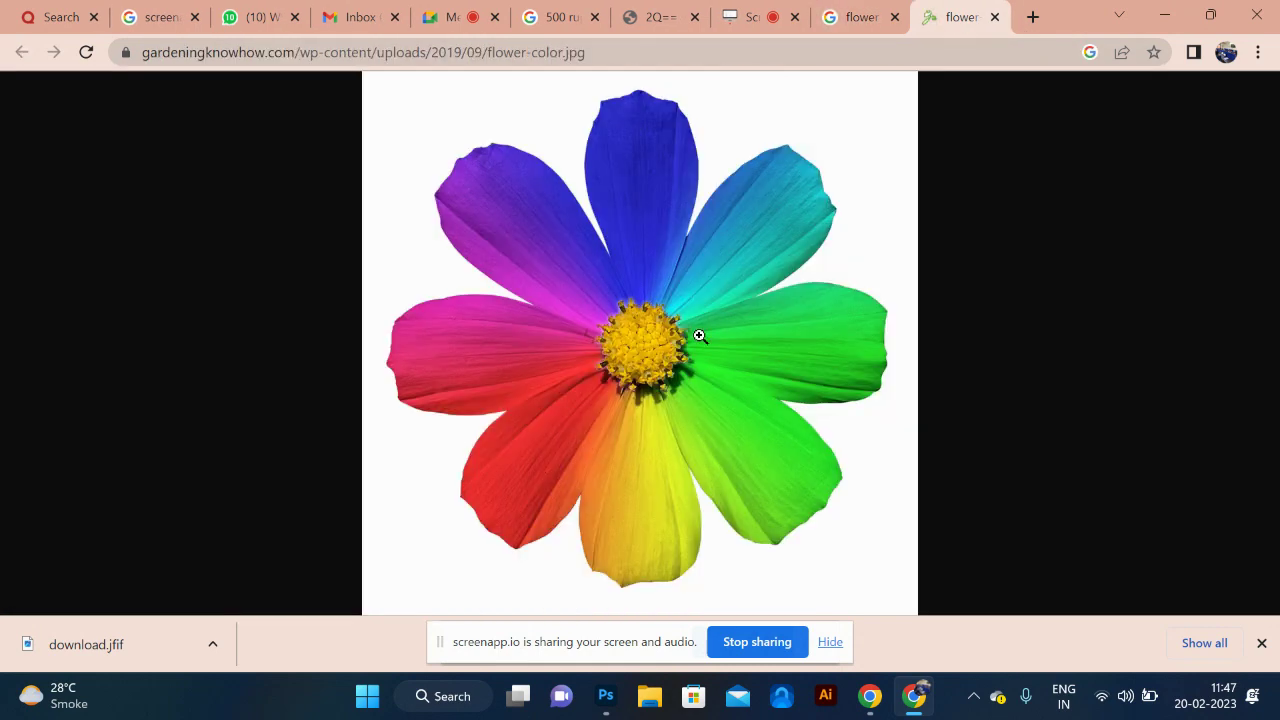
{"action": "right_click", "coordinate": [699, 336]}
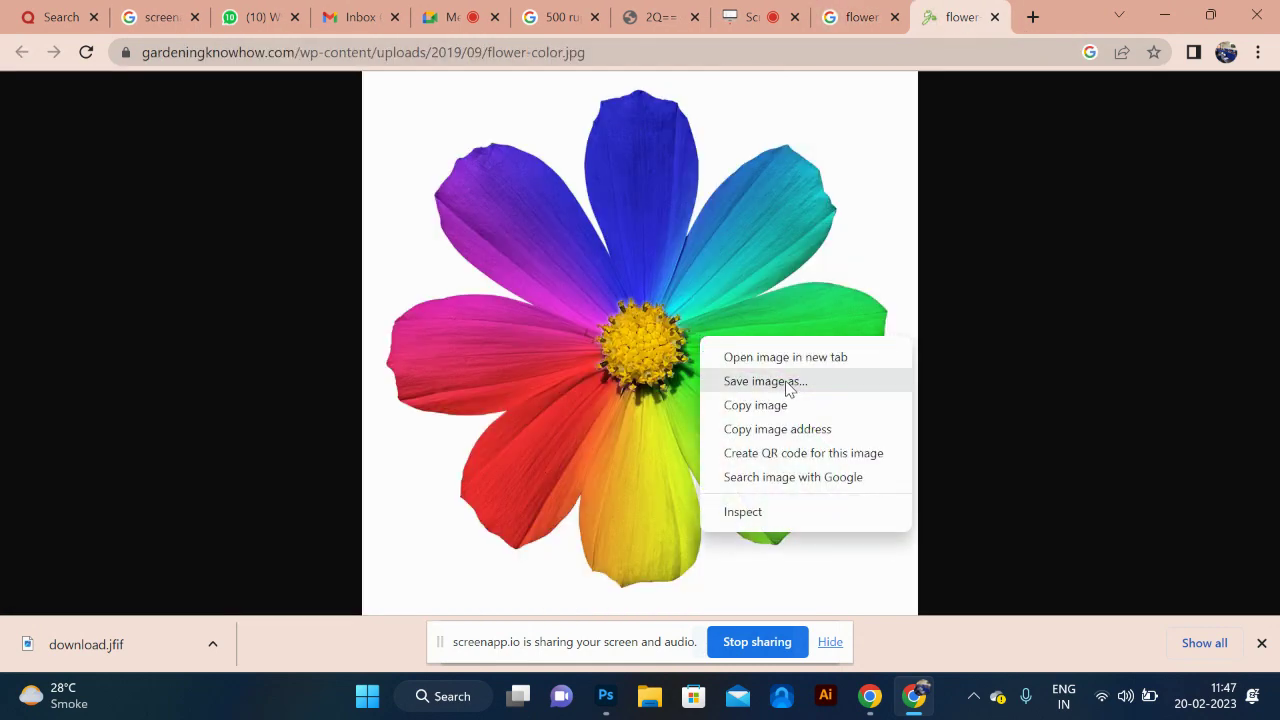
{"action": "left_click", "coordinate": [765, 381]}
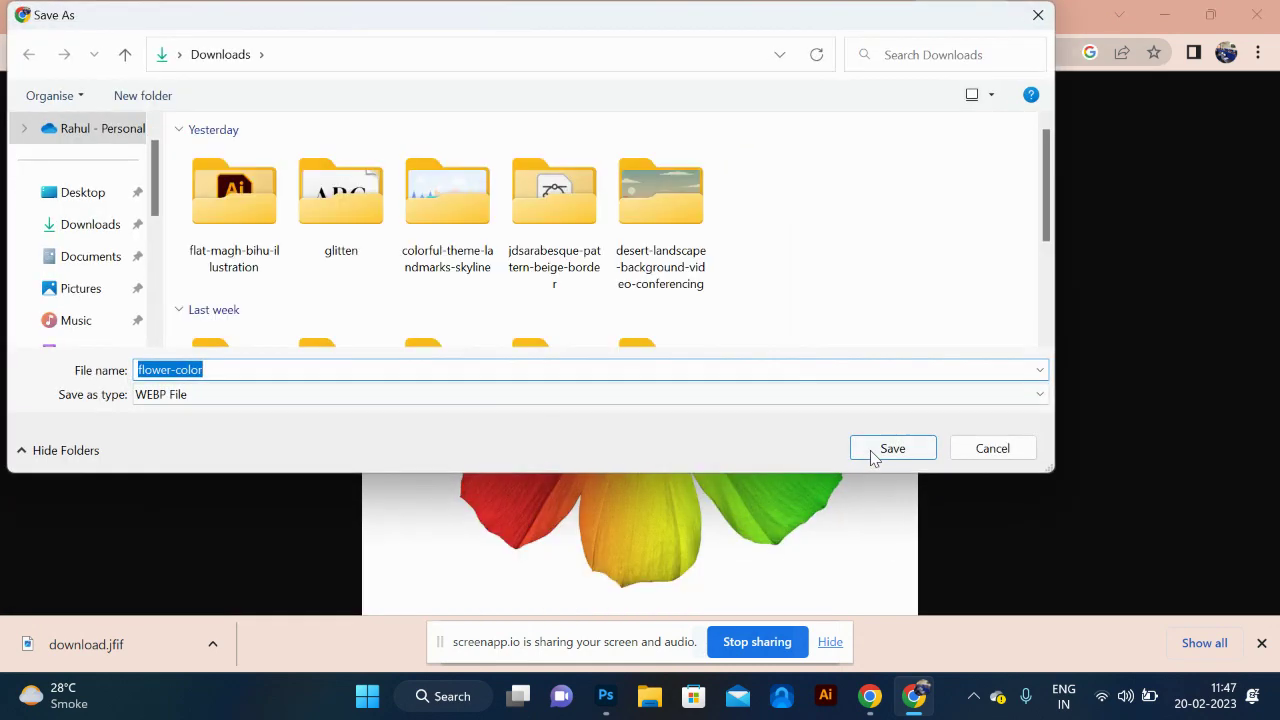
{"action": "left_click", "coordinate": [985, 449]}
{"action": "right_click", "coordinate": [738, 346]}
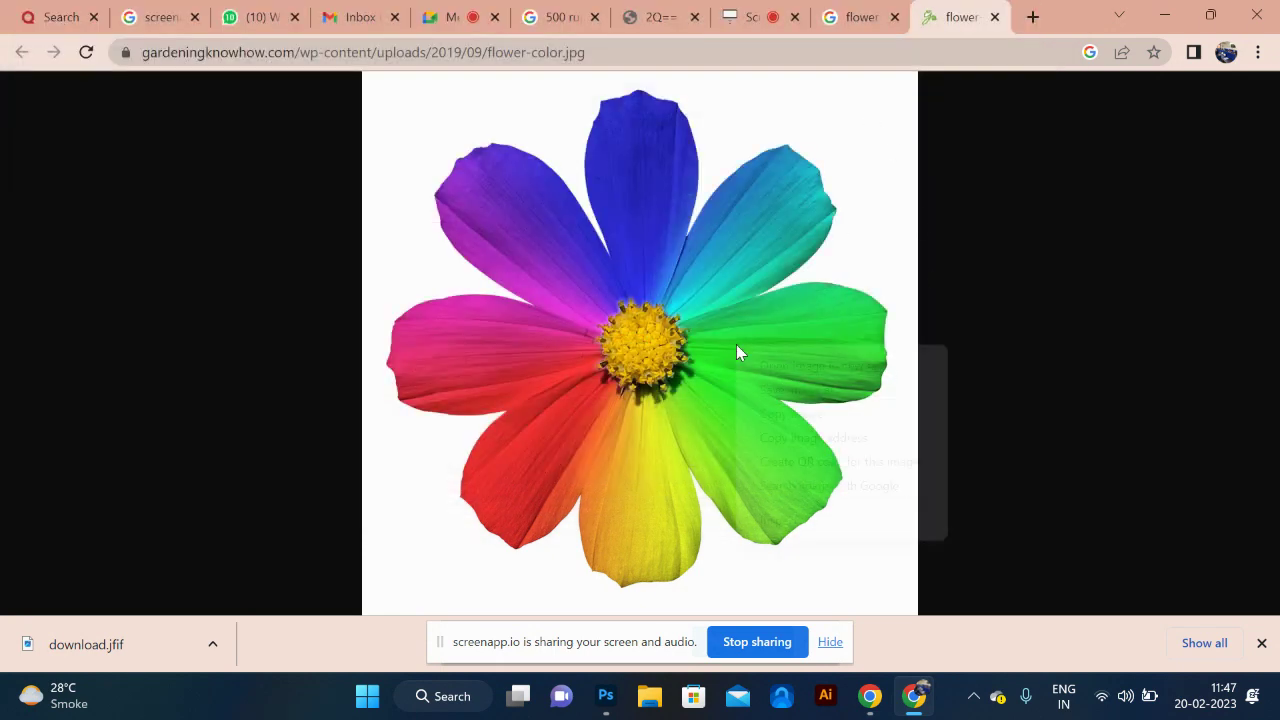
{"action": "left_click", "coordinate": [791, 415]}
{"action": "key", "text": "alt+Tab"}
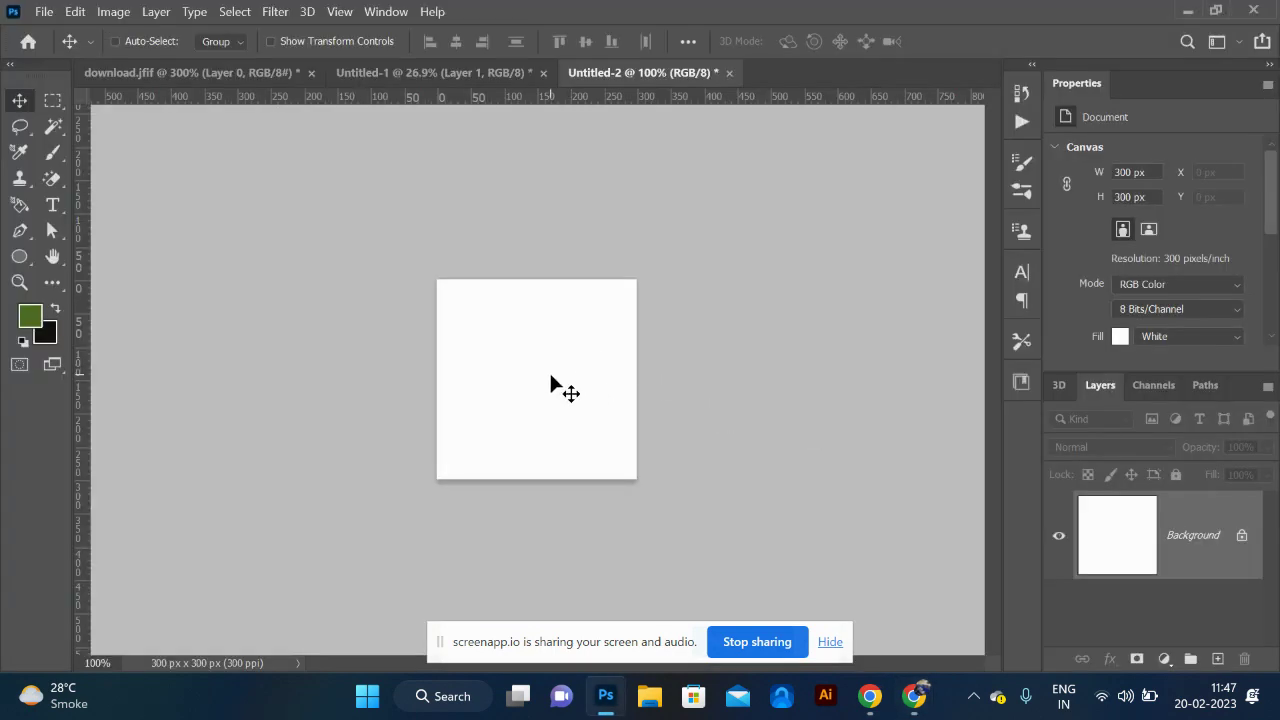
Step: Copy the rainbow flower image shown in Chrome
{"action": "key", "text": "alt+Tab"}
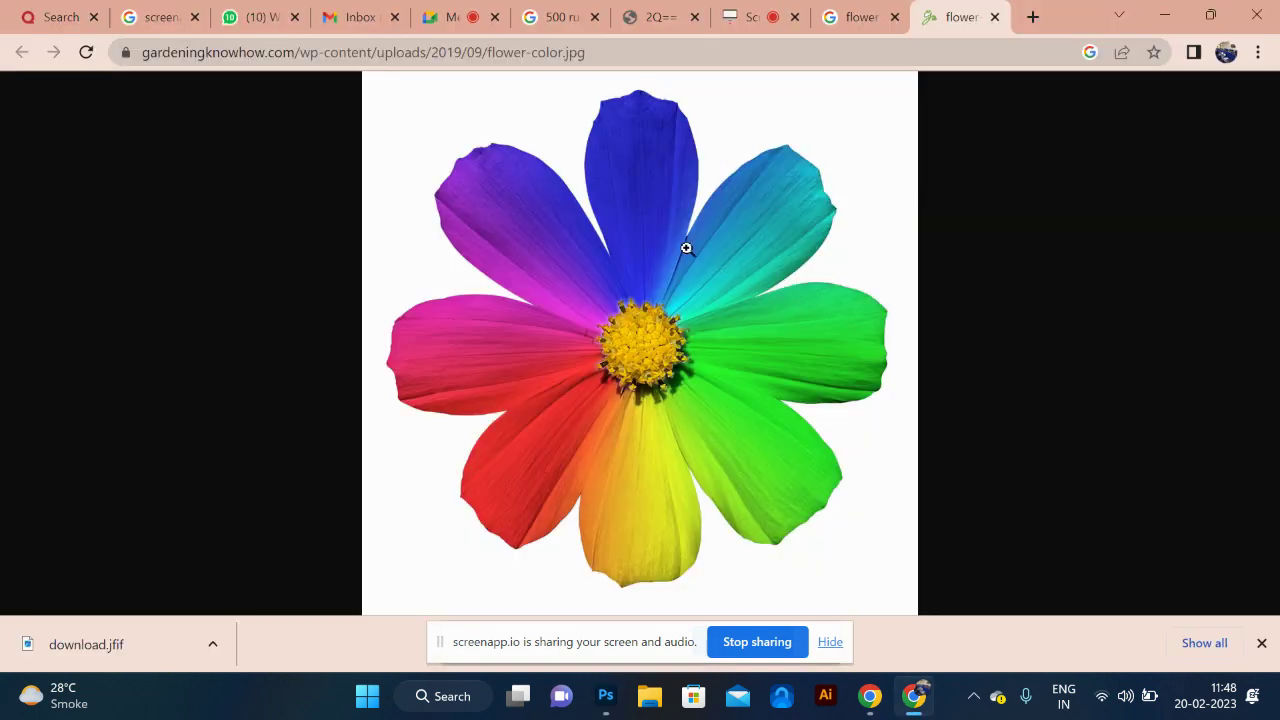
{"action": "right_click", "coordinate": [681, 256]}
{"action": "left_click", "coordinate": [735, 319]}
{"action": "key", "text": "alt+Tab"}
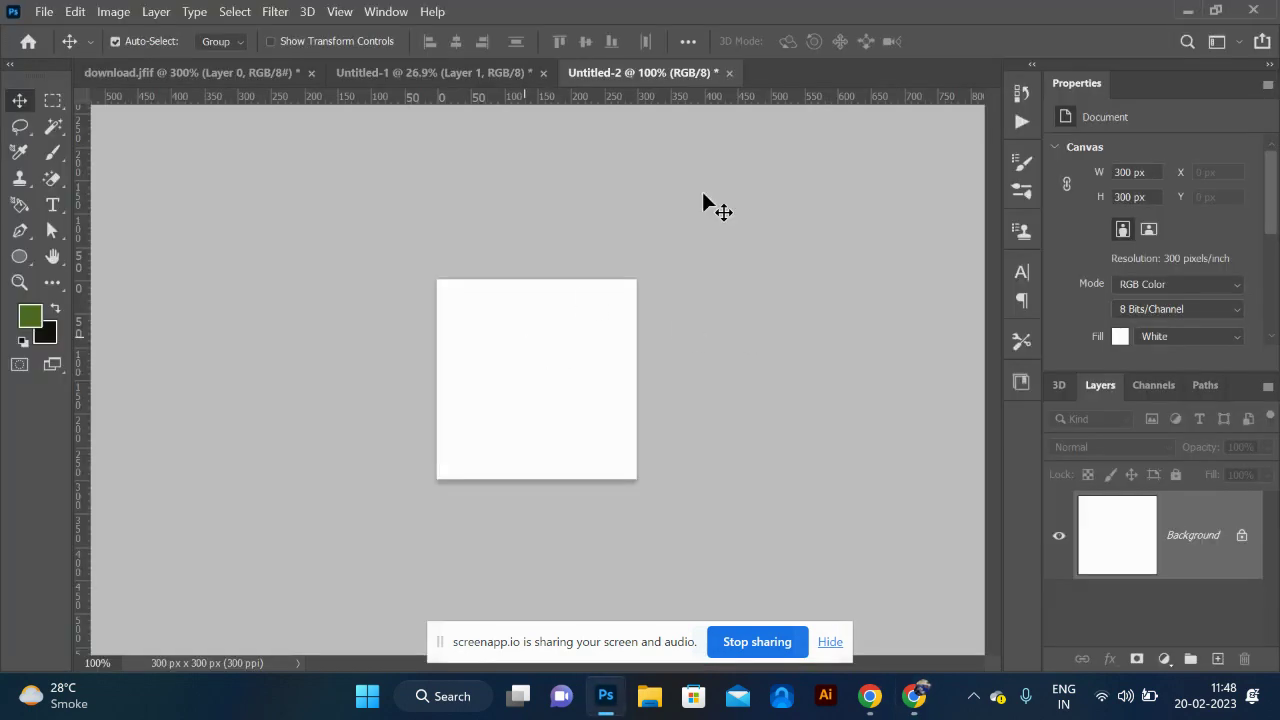
{"action": "key", "text": "alt+Tab"}
Step: Reopen the rainbow flower from the search results in a new tab and copy the full-size image
{"action": "left_click", "coordinate": [836, 20]}
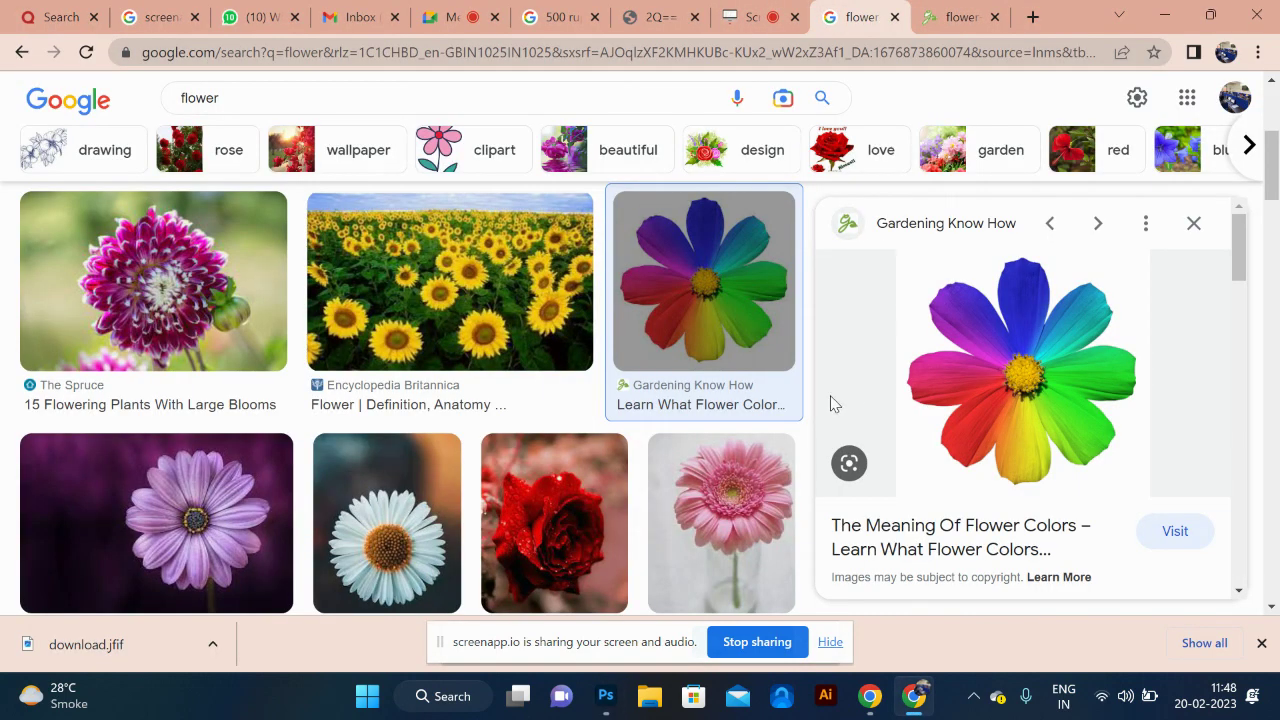
{"action": "scroll", "coordinate": [517, 466], "scroll_direction": "down", "scroll_amount": 5}
{"action": "scroll", "coordinate": [517, 466], "scroll_direction": "down", "scroll_amount": 2}
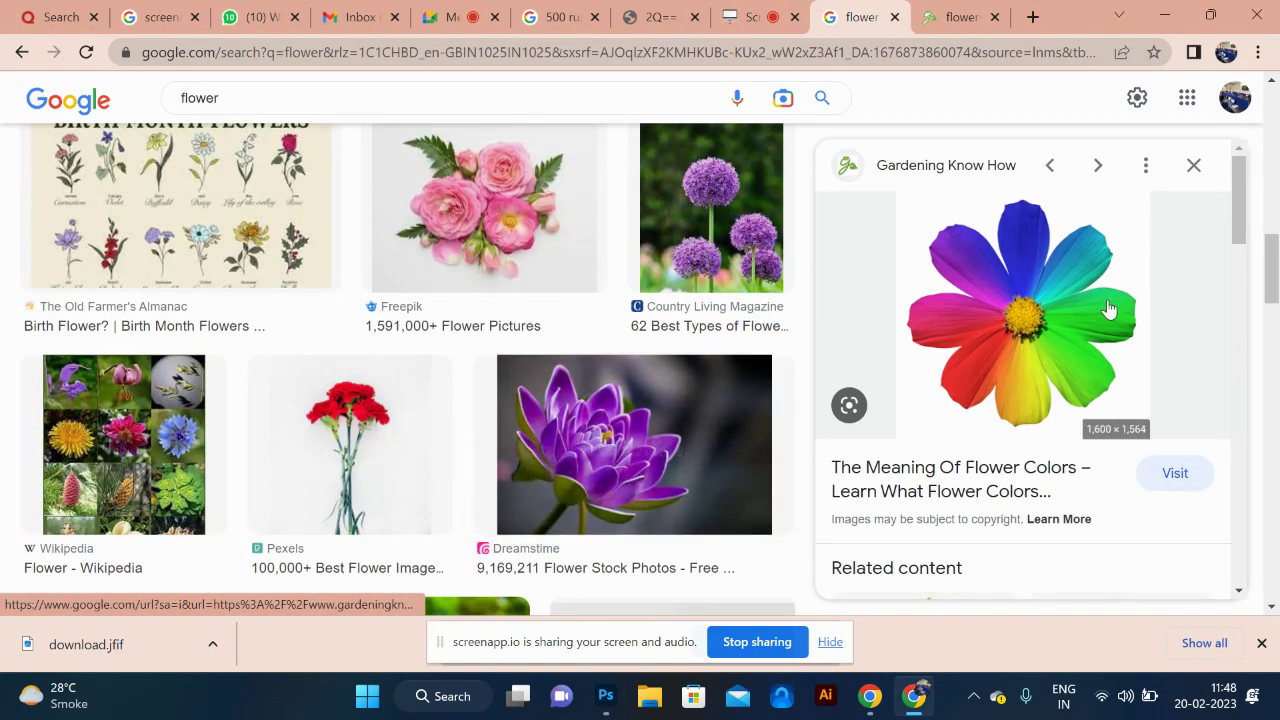
{"action": "right_click", "coordinate": [1033, 313]}
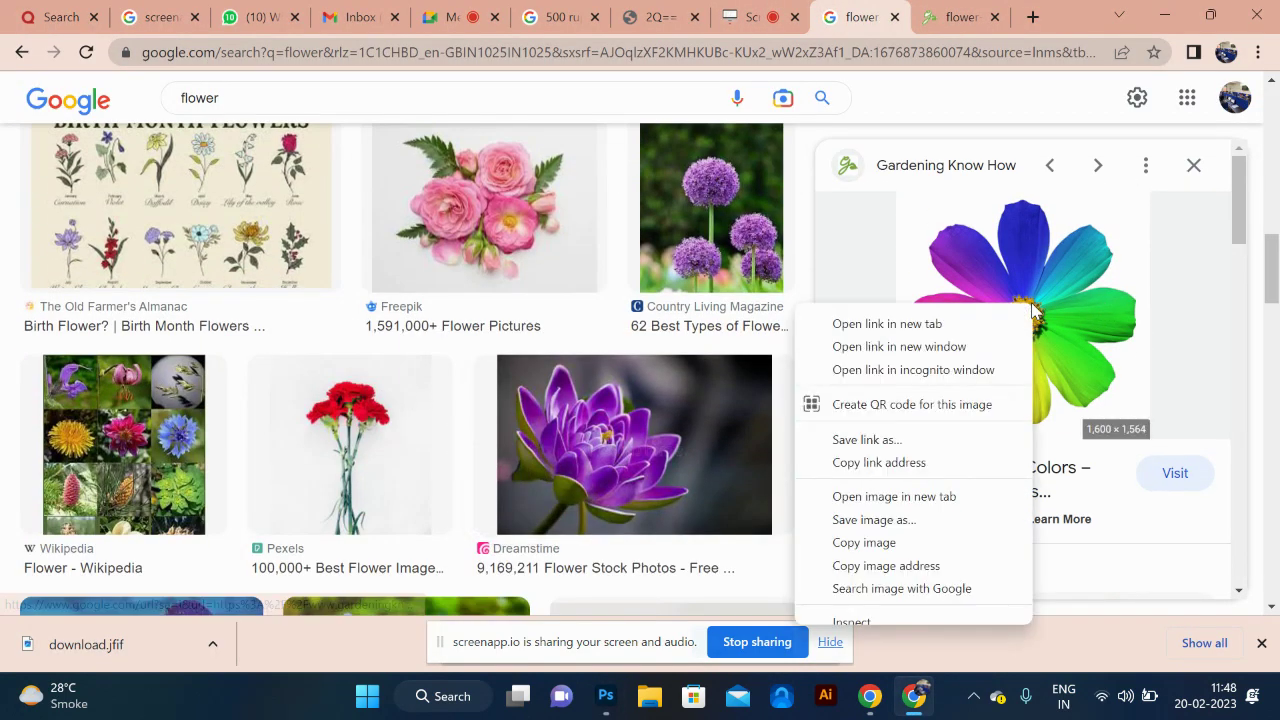
{"action": "left_click", "coordinate": [894, 496]}
{"action": "left_click", "coordinate": [965, 17]}
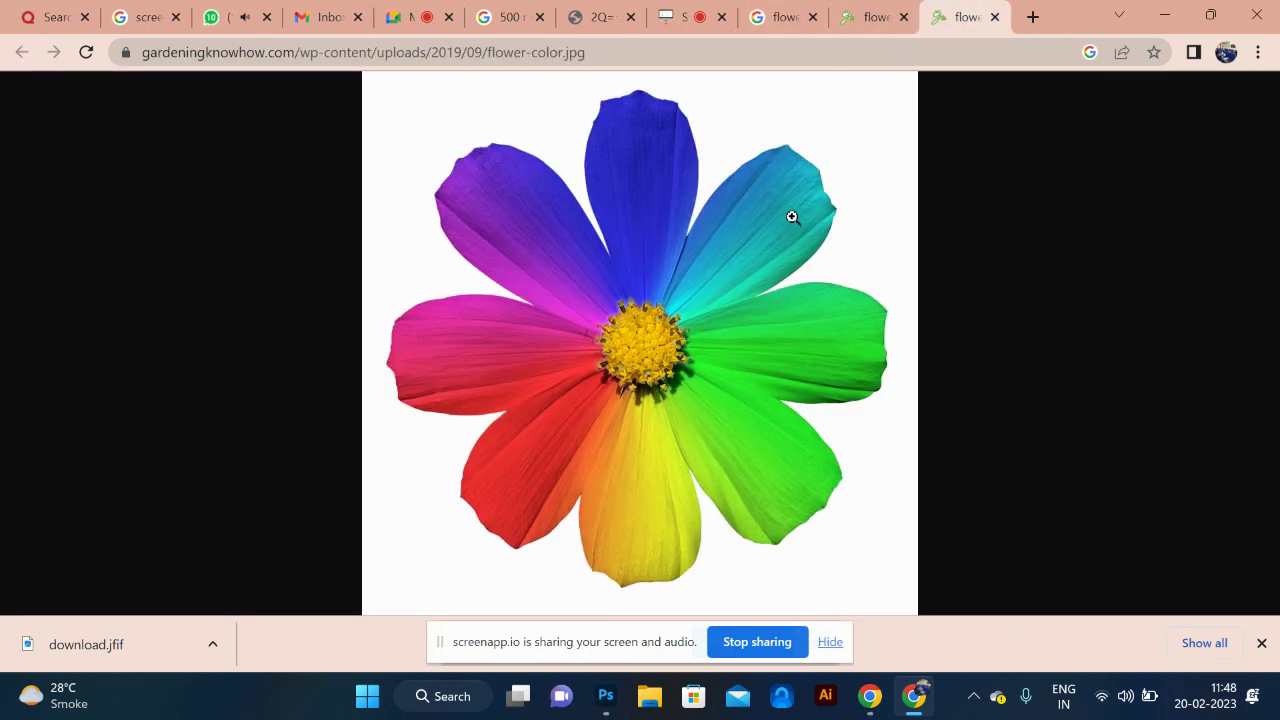
{"action": "right_click", "coordinate": [682, 248]}
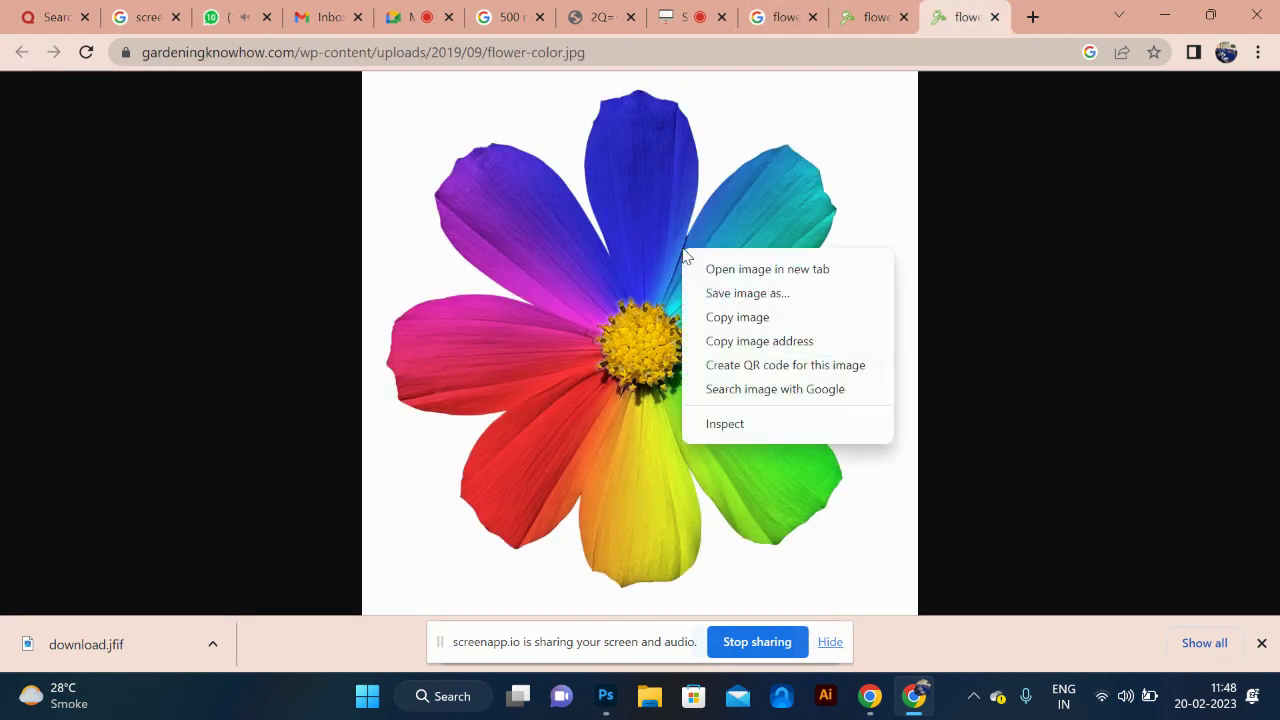
{"action": "left_click", "coordinate": [760, 318]}
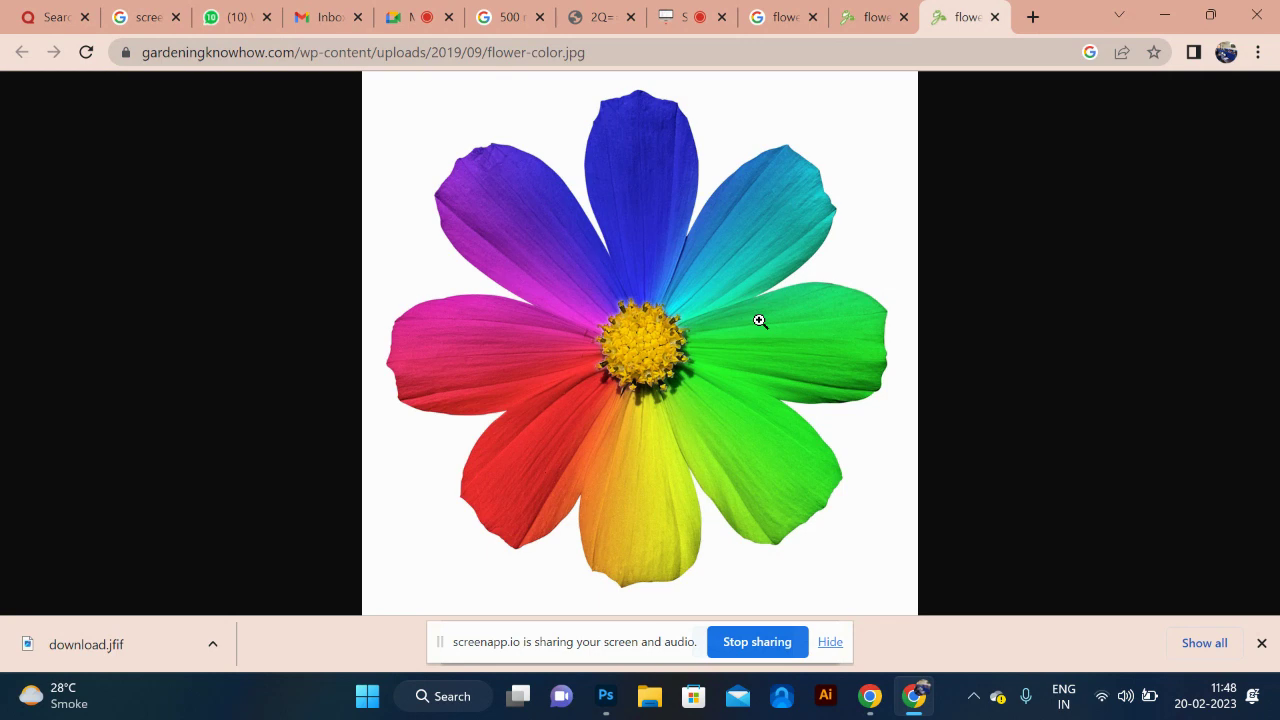
Step: Paste the copied rainbow flower into Untitled-2 as a new layer over the canvas
{"action": "key", "text": "alt+Tab"}
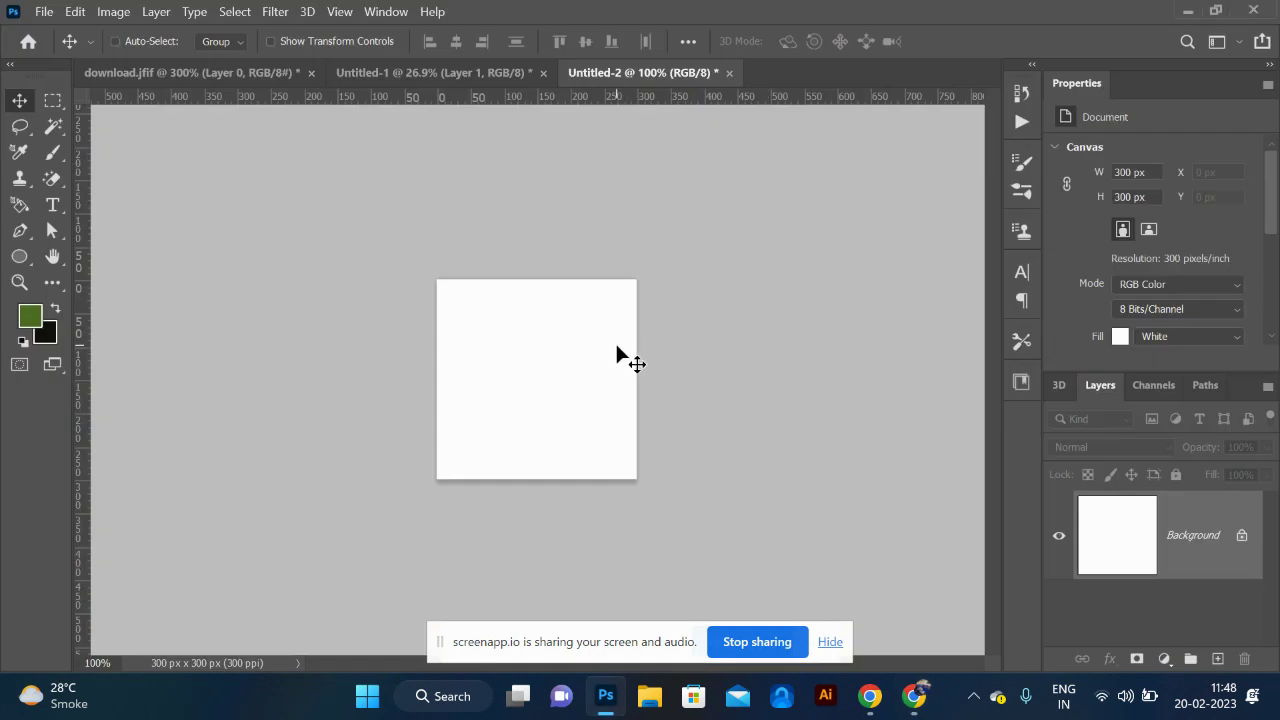
{"action": "key", "text": "ctrl+v"}
{"action": "left_click_drag", "start_coordinate": [651, 480], "coordinate": [428, 276]}
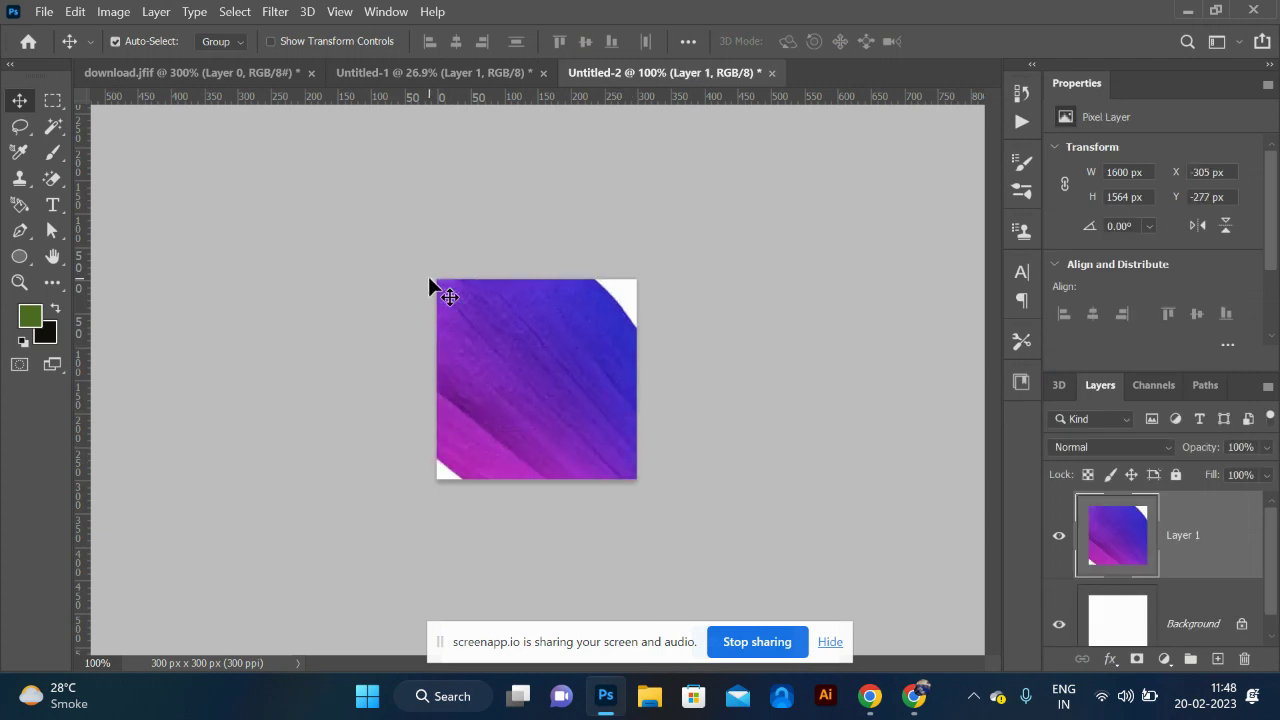
Step: Scale the flower layer down to about 302 × 295 px and position it on the square canvas
{"action": "key", "text": "ctrl+t"}
{"action": "key", "text": "ctrl+minus"}
{"action": "key", "text": "ctrl+minus"}
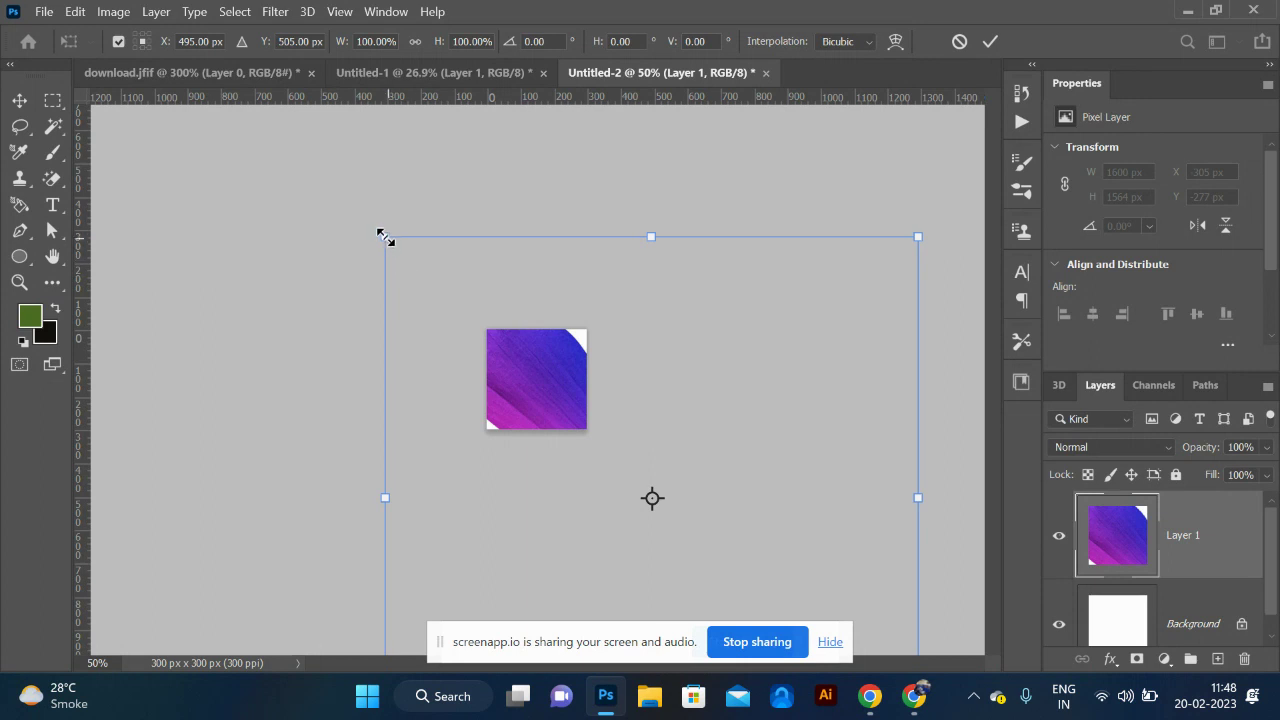
{"action": "left_click_drag", "start_coordinate": [386, 238], "coordinate": [570, 418]}
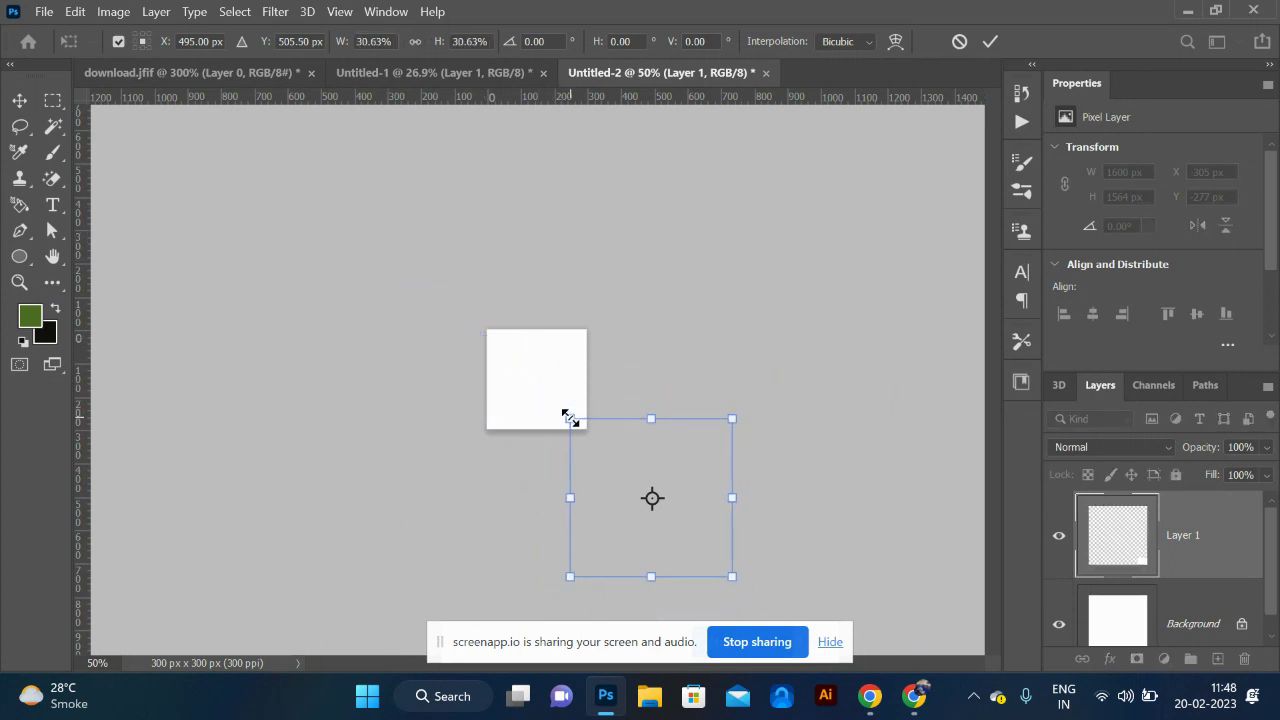
{"action": "left_click_drag", "start_coordinate": [634, 489], "coordinate": [522, 369]}
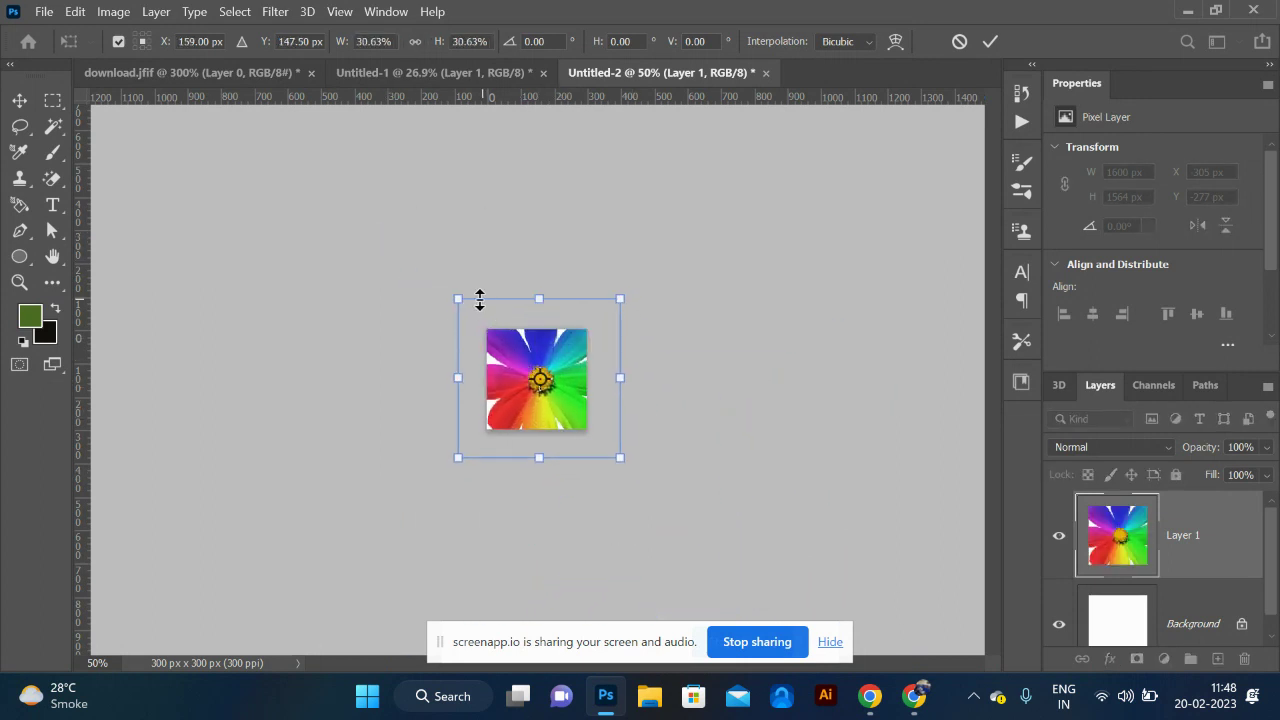
{"action": "left_click_drag", "start_coordinate": [455, 296], "coordinate": [484, 326]}
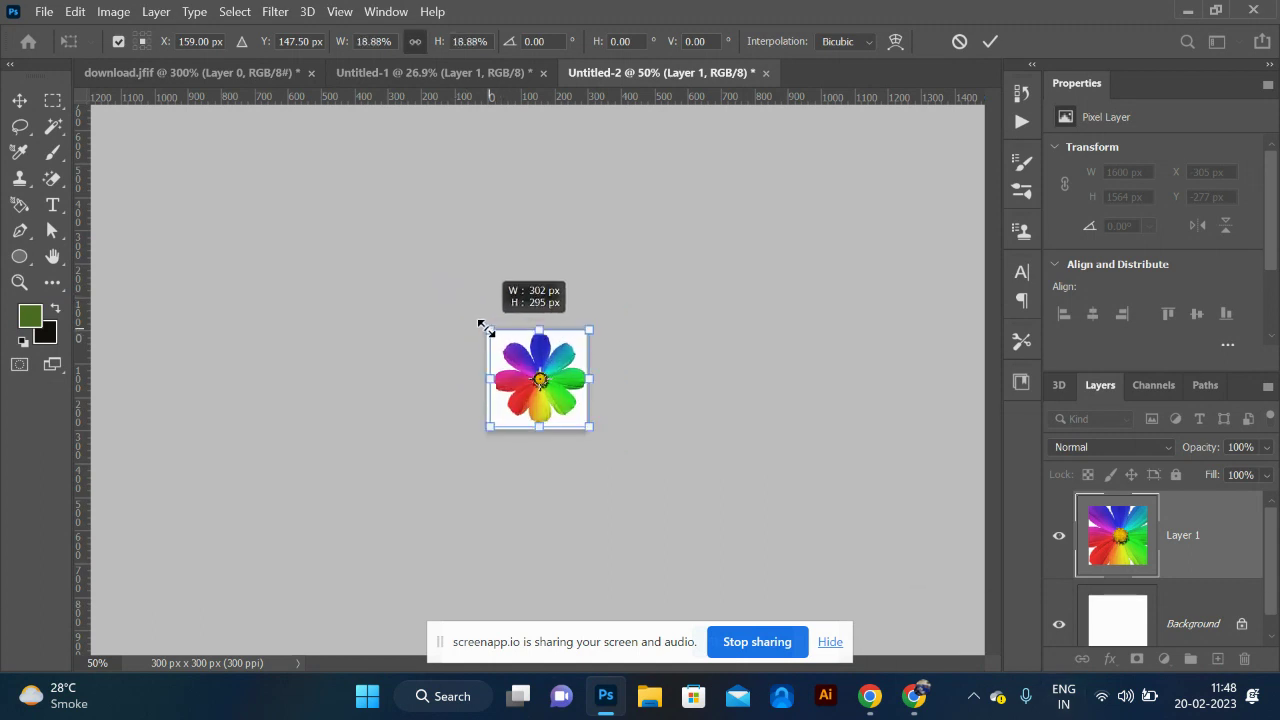
{"action": "key", "text": "Return"}
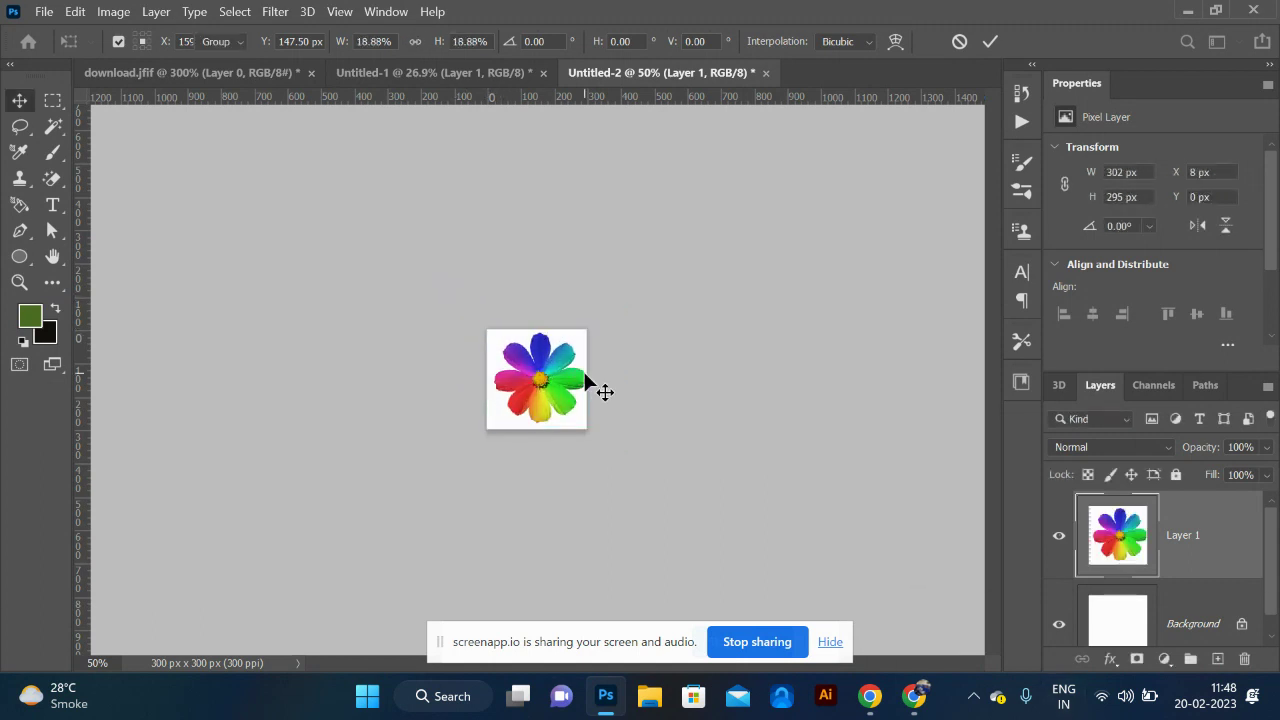
{"action": "left_click_drag", "start_coordinate": [544, 396], "coordinate": [546, 397]}
{"action": "key", "text": "ctrl+plus"}
{"action": "key", "text": "ctrl+plus"}
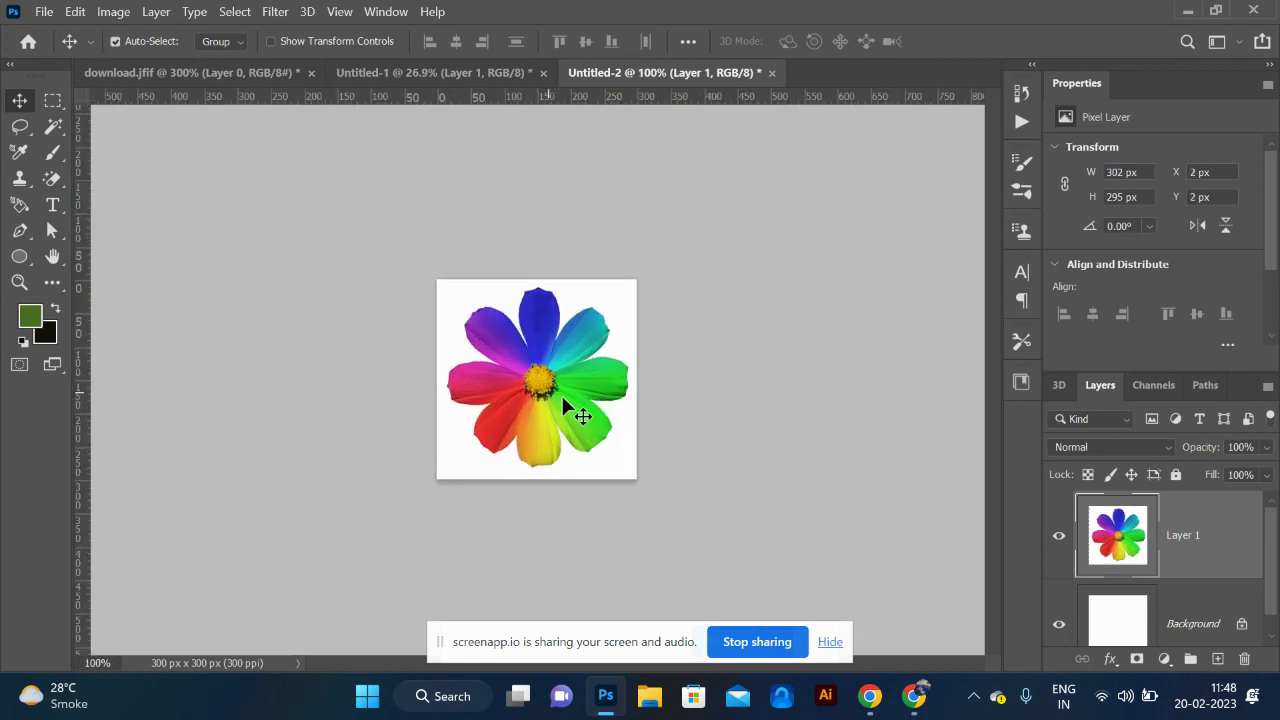
Step: Delete the white surrounding the flower using the Magic Wand, then deselect
{"action": "key", "text": "w"}
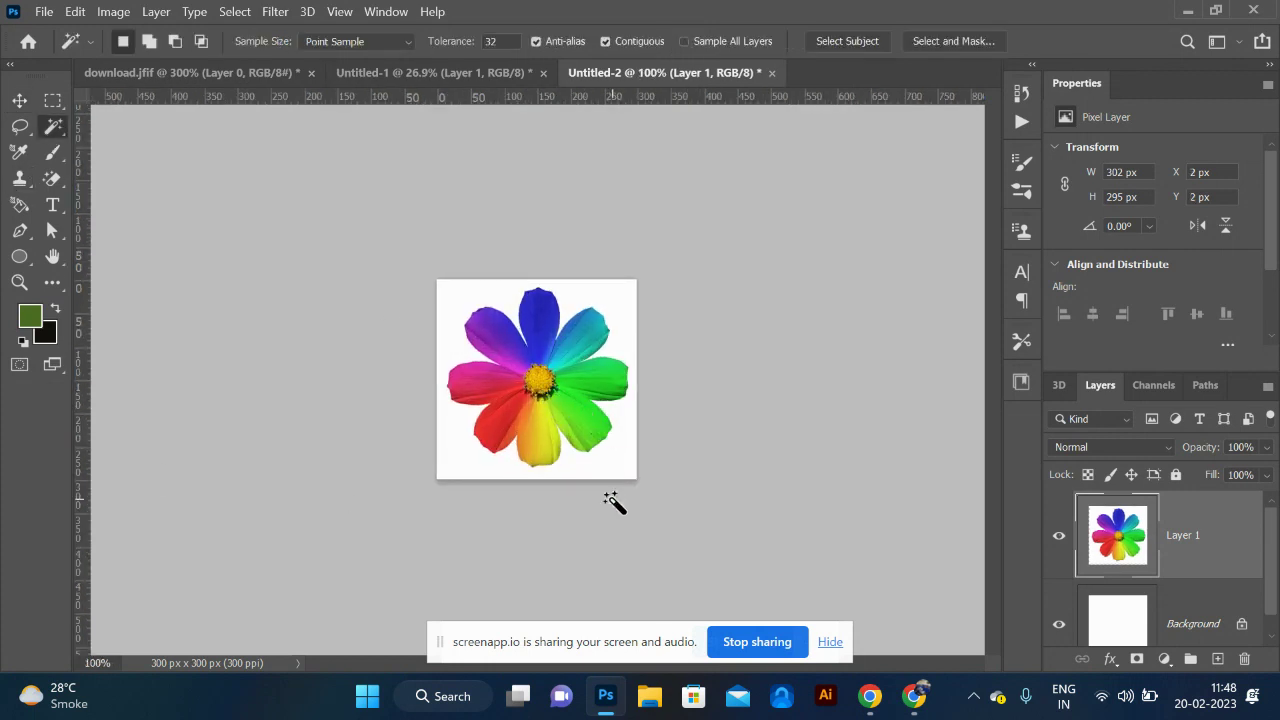
{"action": "left_click", "coordinate": [614, 472]}
{"action": "key", "text": "Delete"}
{"action": "key", "text": "ctrl+d"}
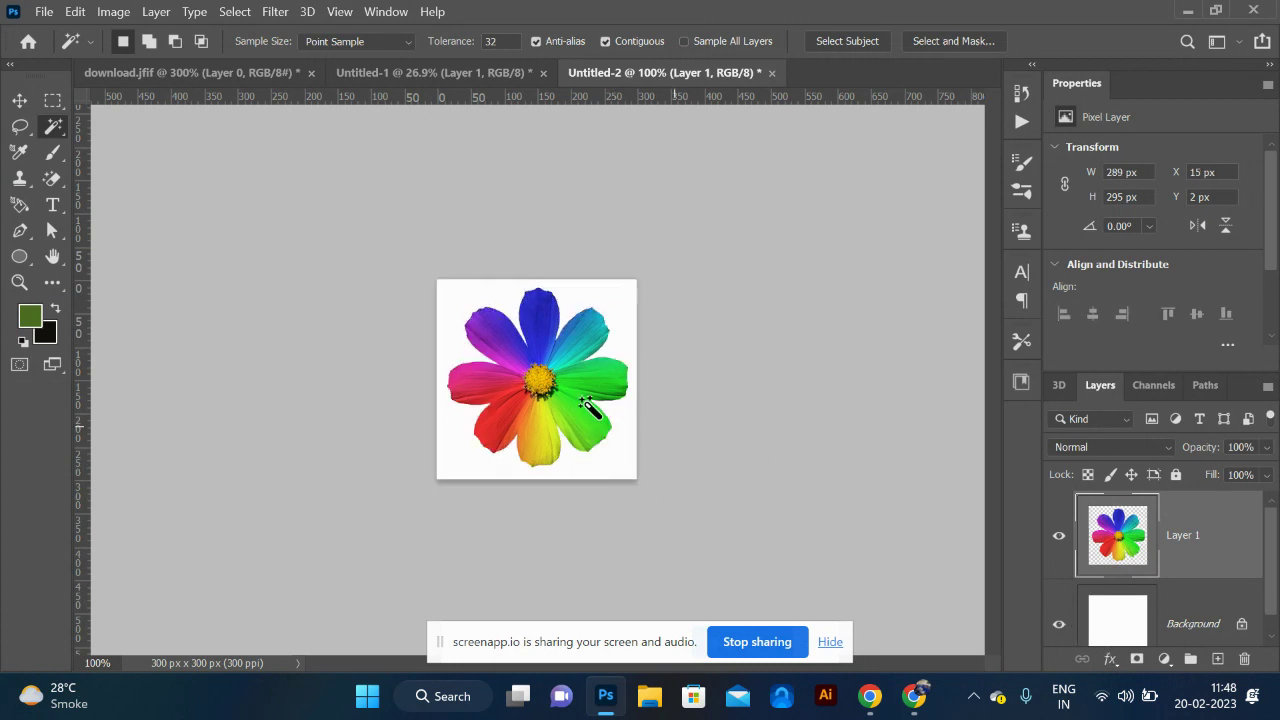
Step: Nudge the flower slightly up and hide the white Background layer
{"action": "left_click", "coordinate": [24, 103]}
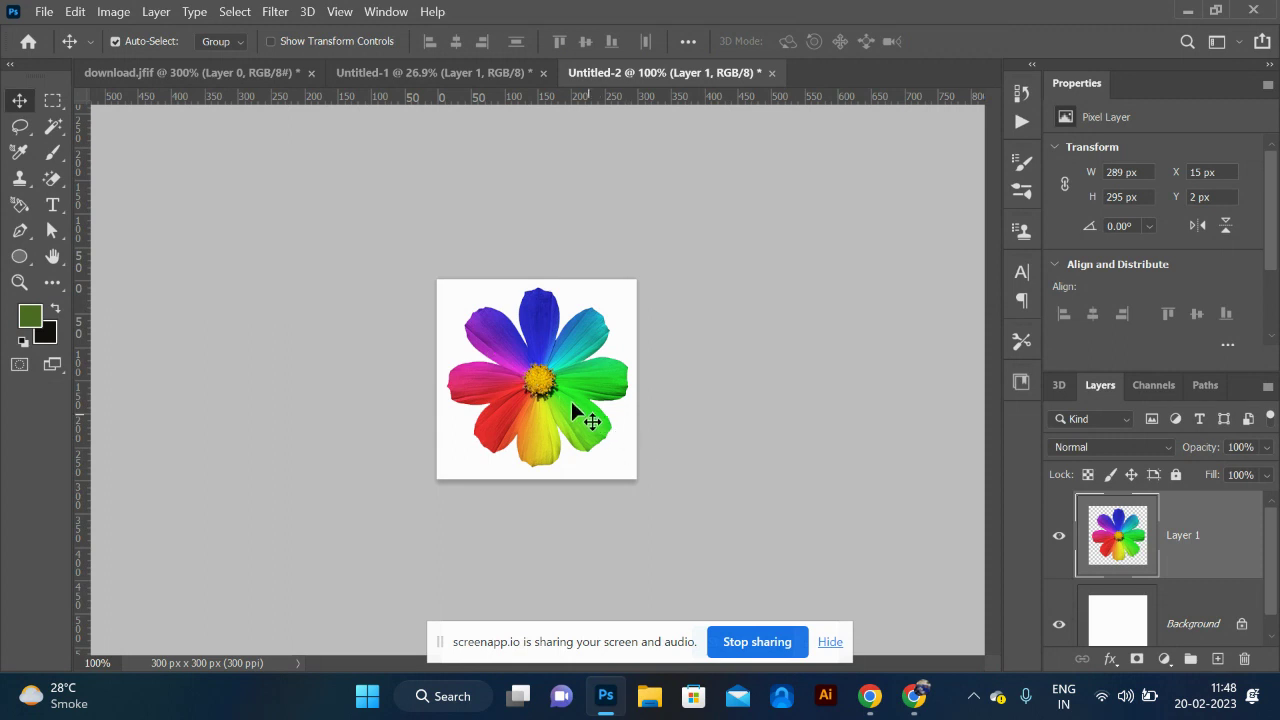
{"action": "left_click_drag", "start_coordinate": [551, 388], "coordinate": [550, 381]}
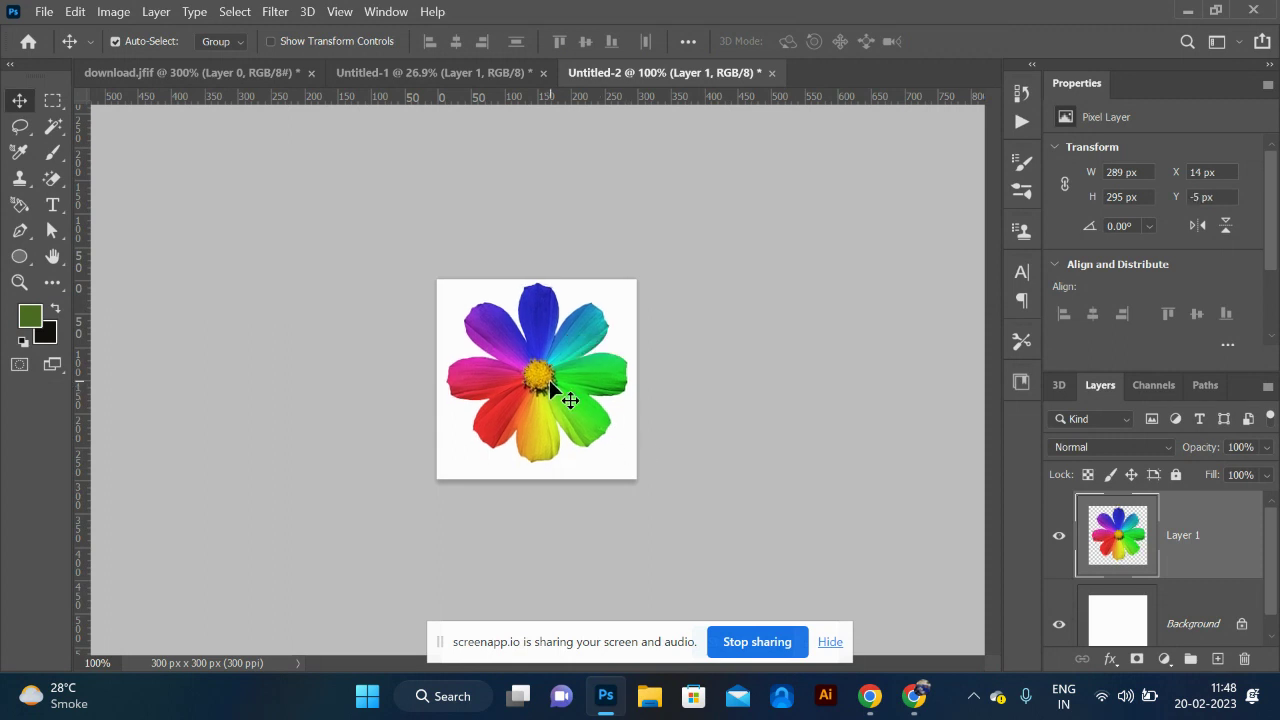
{"action": "left_click", "coordinate": [1059, 624]}
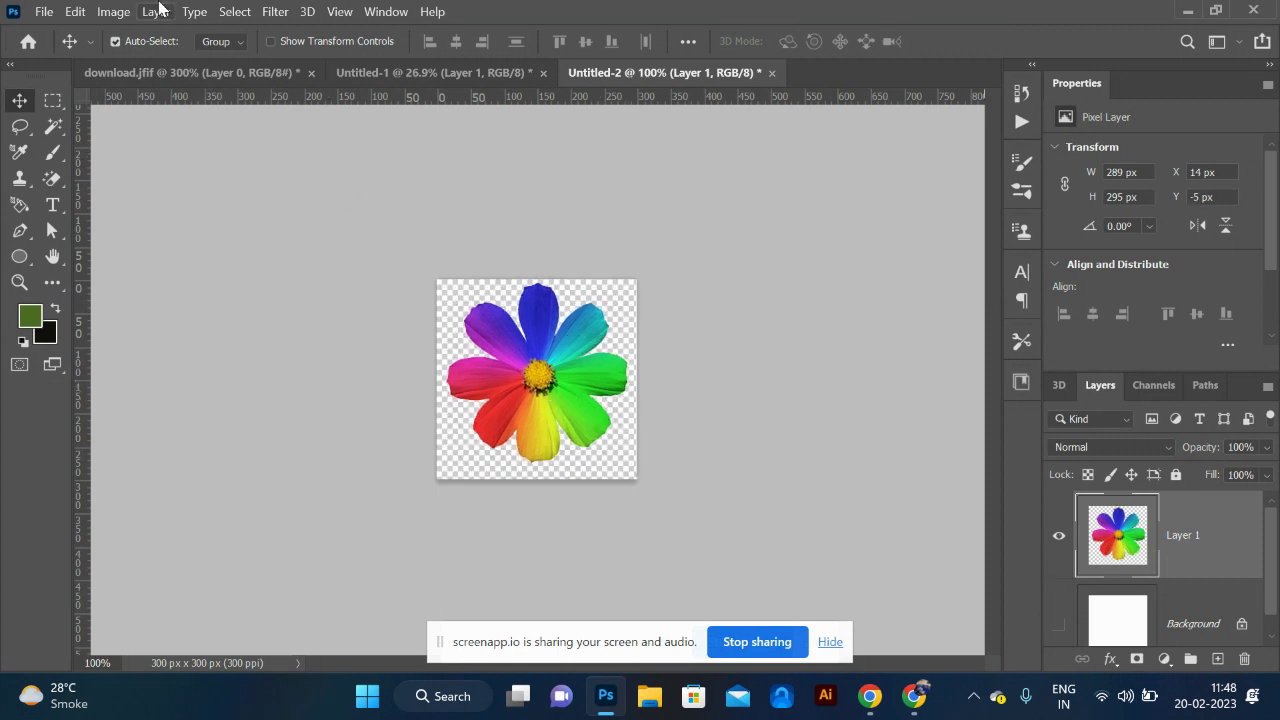
{"action": "left_click", "coordinate": [76, 11]}
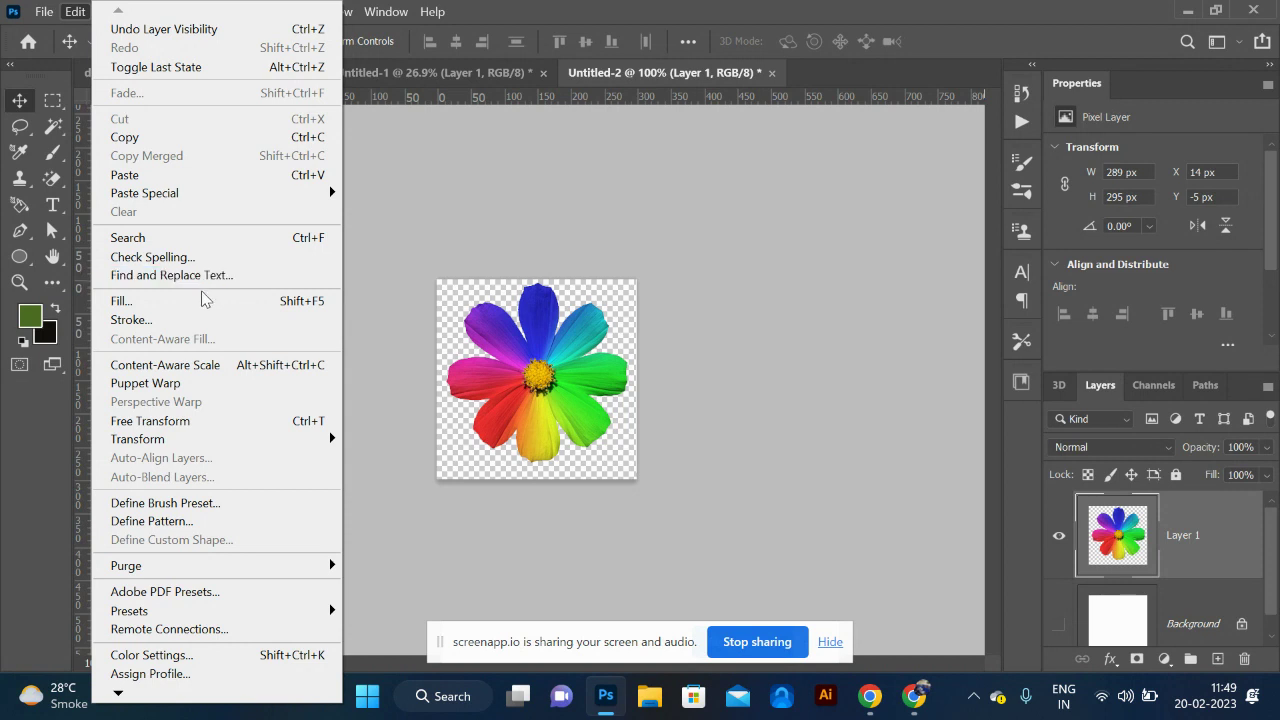
Step: Save the flower as Pattern 22, then shrink it to 135 × 147 px near the canvas centre
{"action": "left_click", "coordinate": [182, 528]}
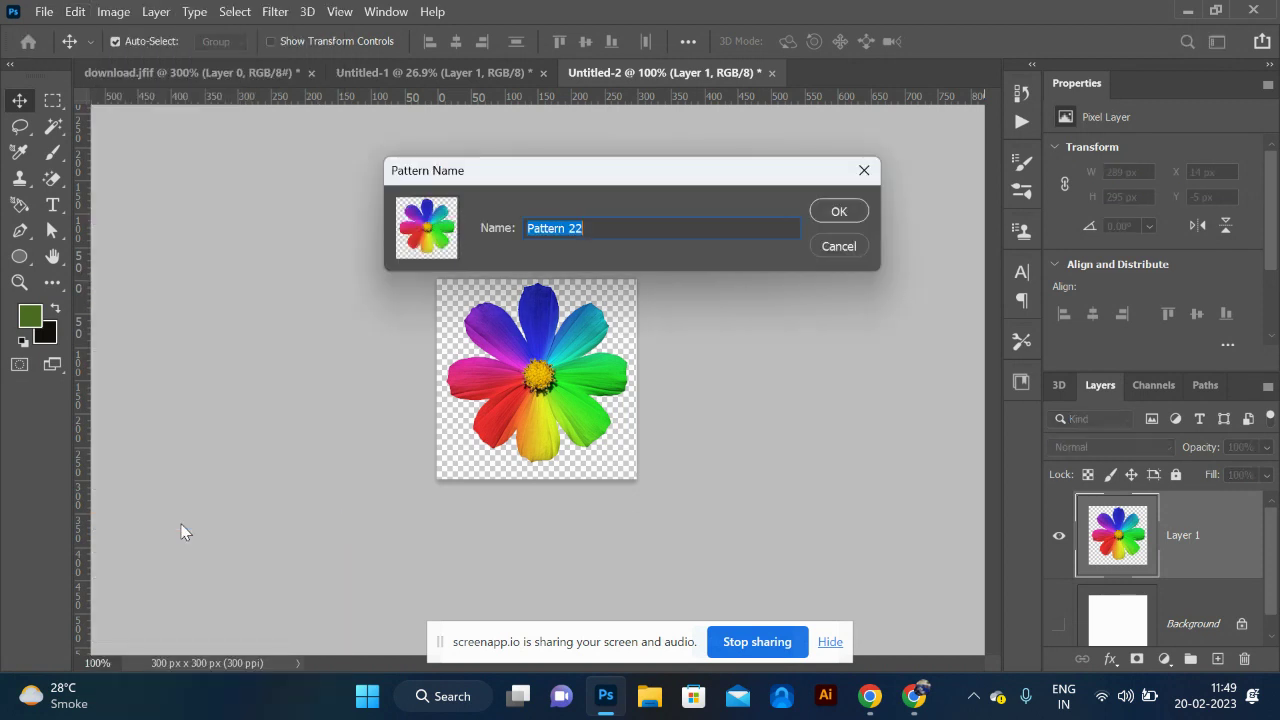
{"action": "left_click", "coordinate": [850, 215]}
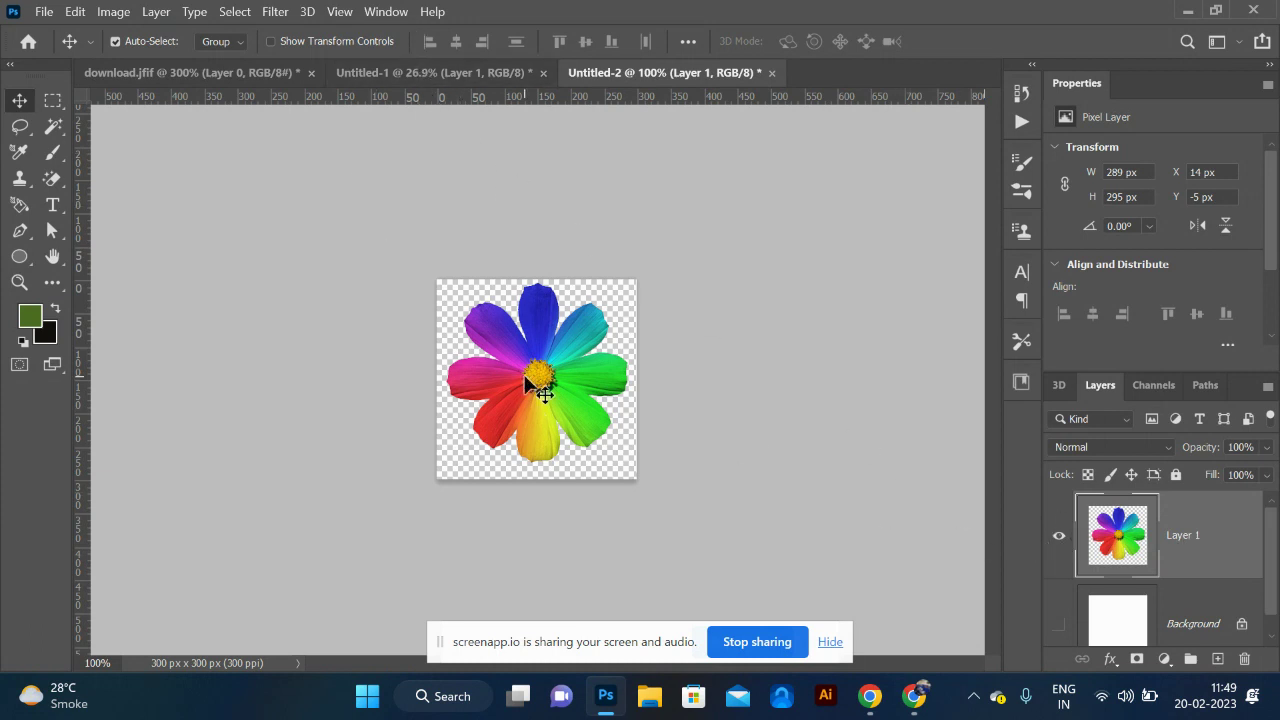
{"action": "key", "text": "ctrl+t"}
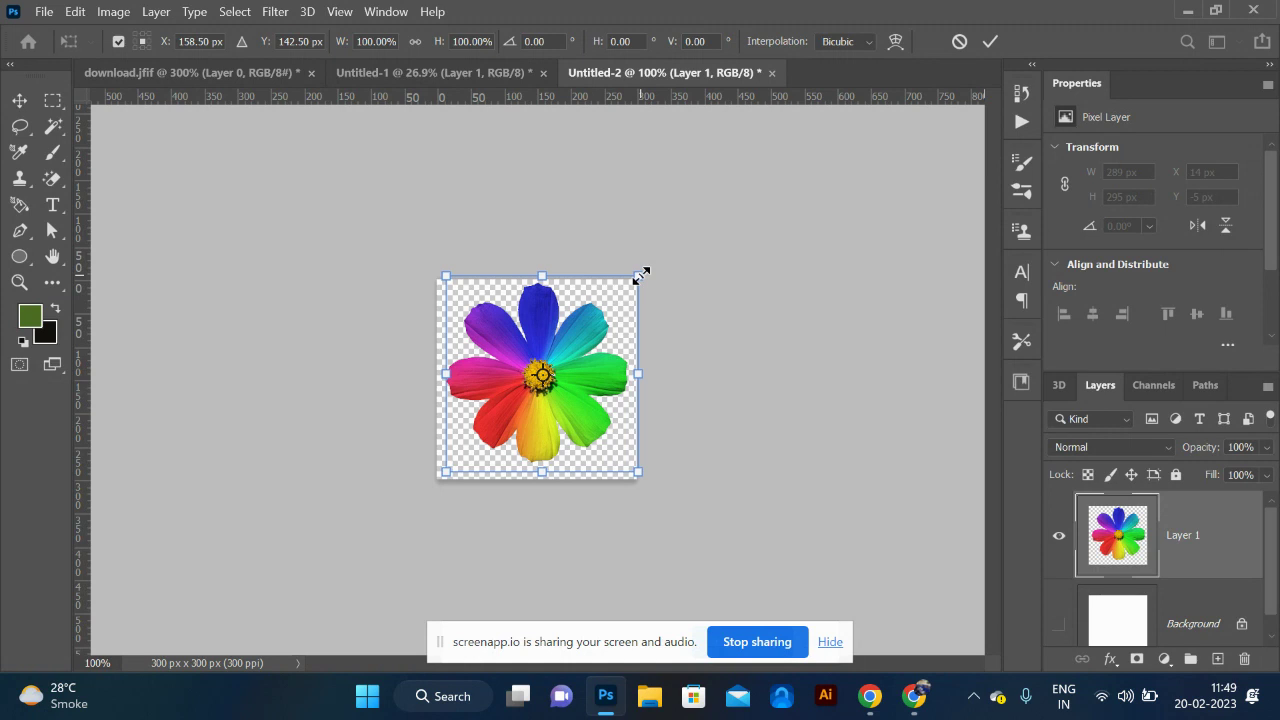
{"action": "left_click_drag", "start_coordinate": [641, 275], "coordinate": [590, 325]}
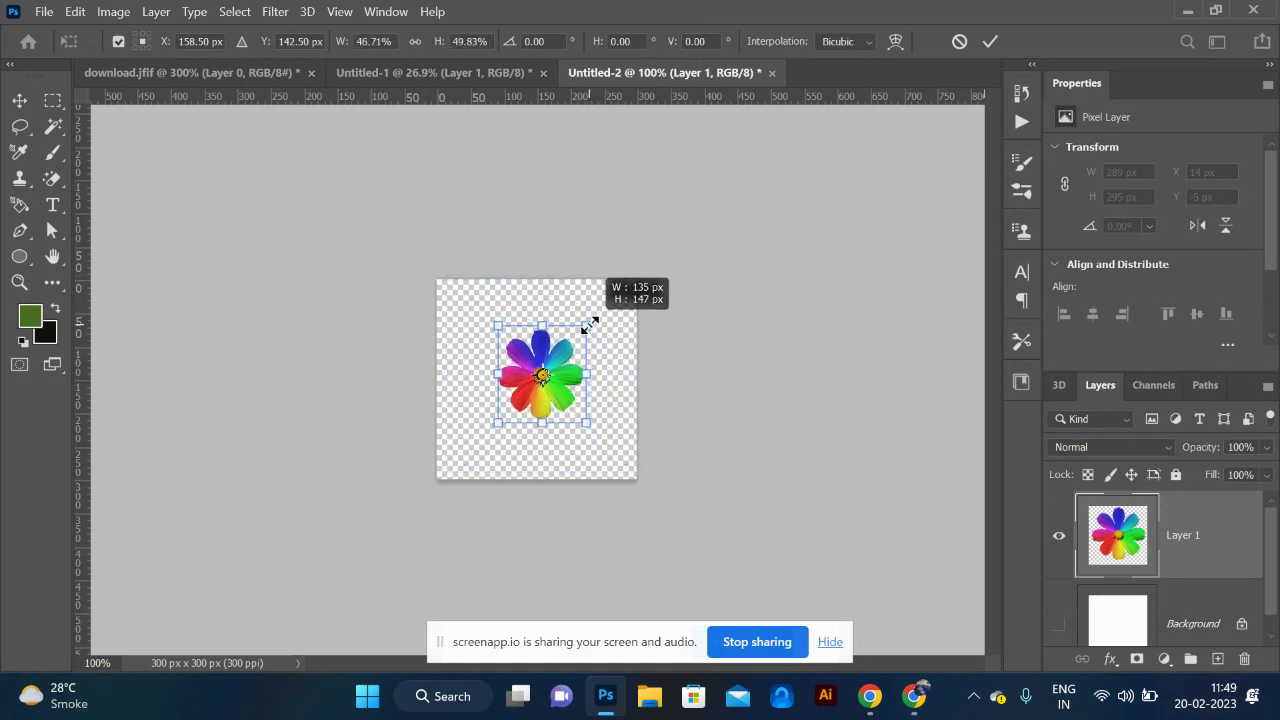
{"action": "key", "text": "Return"}
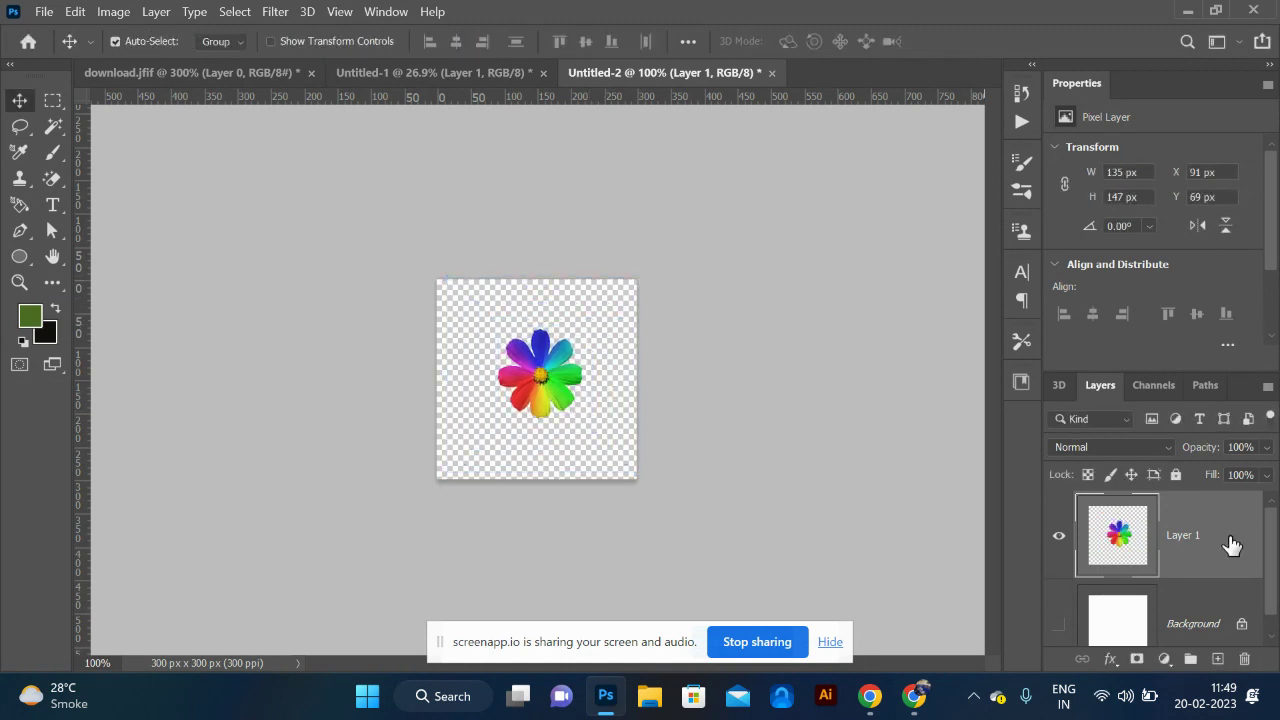
Step: Apply the Offset filter at +150 px horizontal and vertical with Wrap Around
{"action": "left_click", "coordinate": [275, 12]}
{"action": "mouse_move", "coordinate": [291, 389]}
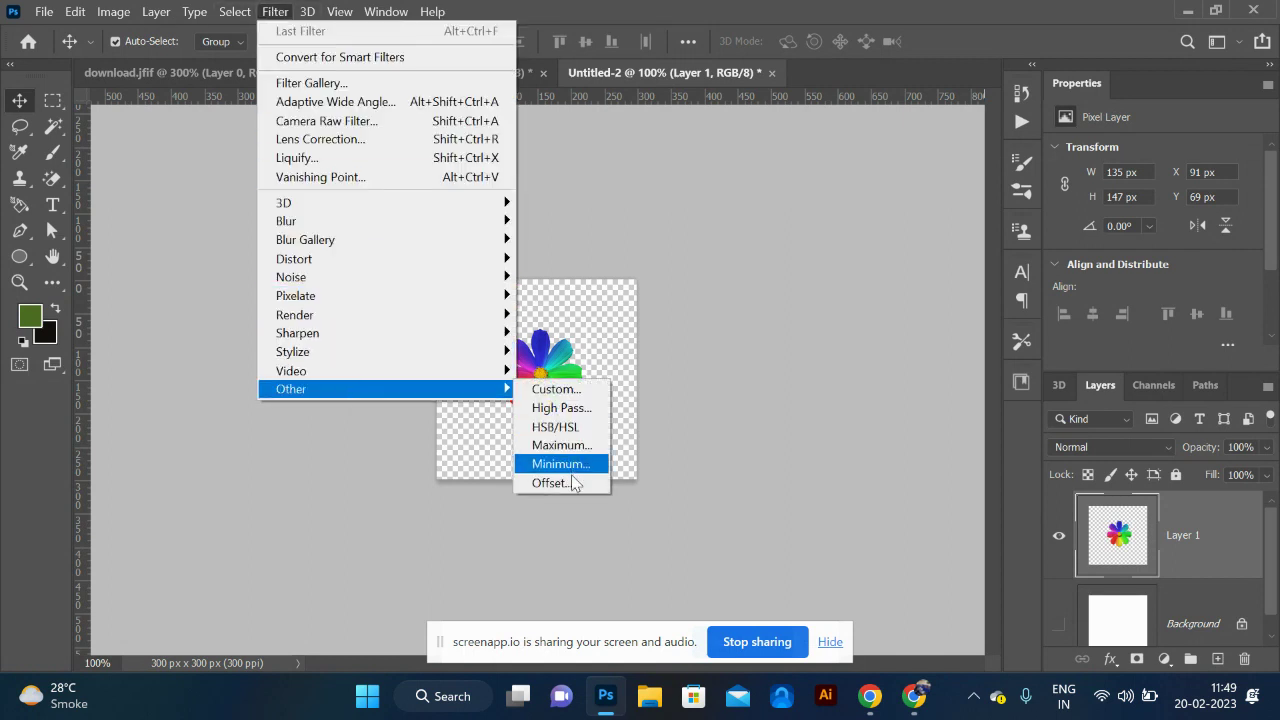
{"action": "left_click", "coordinate": [572, 486]}
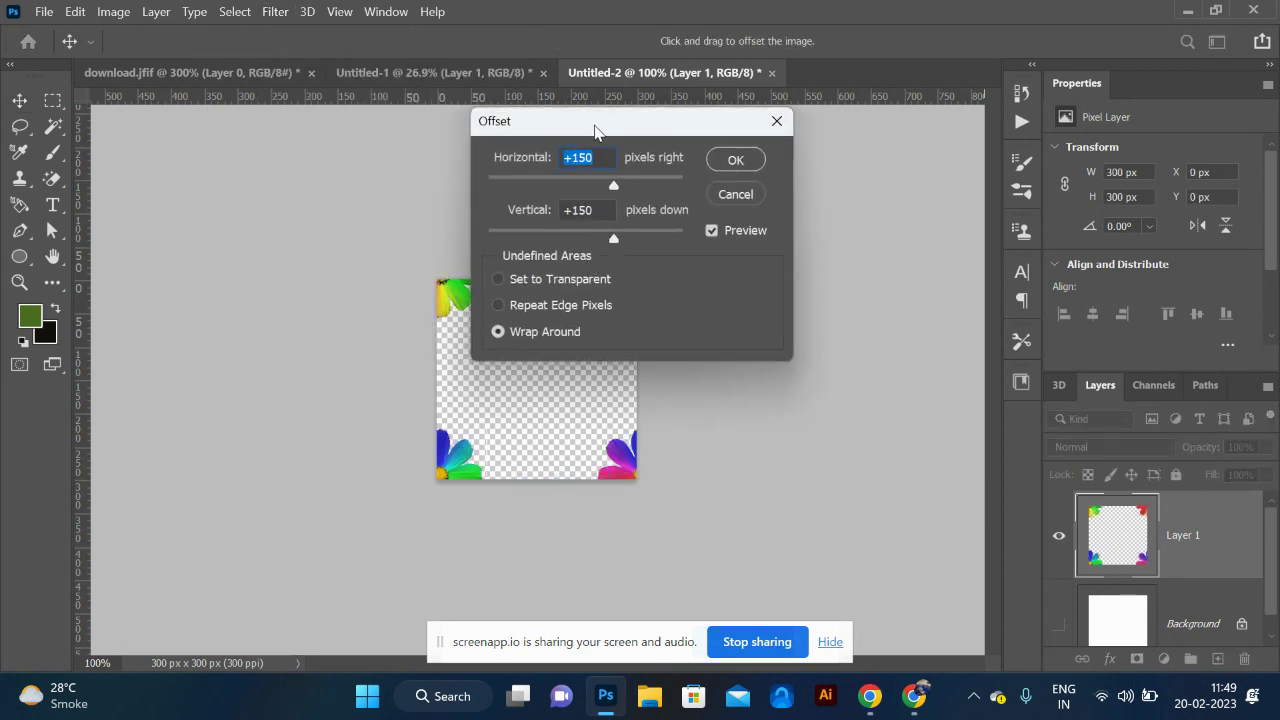
{"action": "left_click_drag", "start_coordinate": [594, 128], "coordinate": [780, 136]}
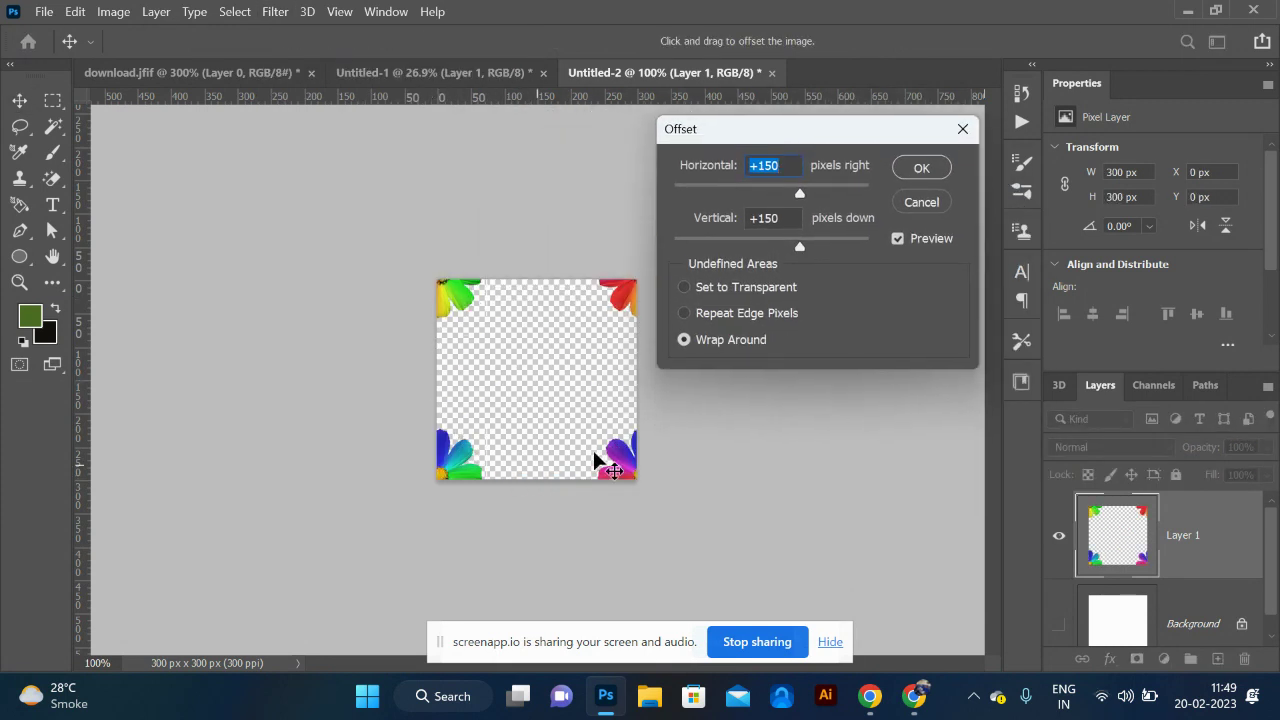
{"action": "left_click", "coordinate": [940, 168]}
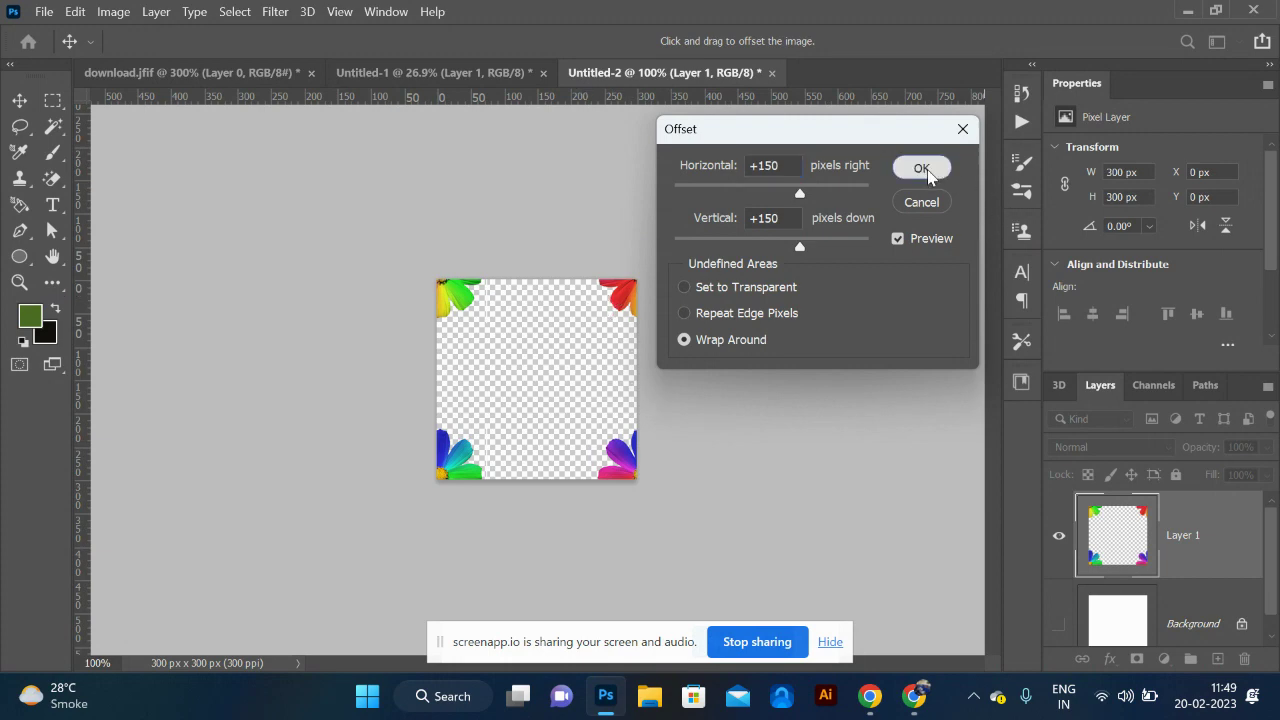
{"action": "key", "text": "alt+Tab"}
Step: Search Google Images for 'holi logo' and scroll through the results
{"action": "left_click", "coordinate": [782, 52]}
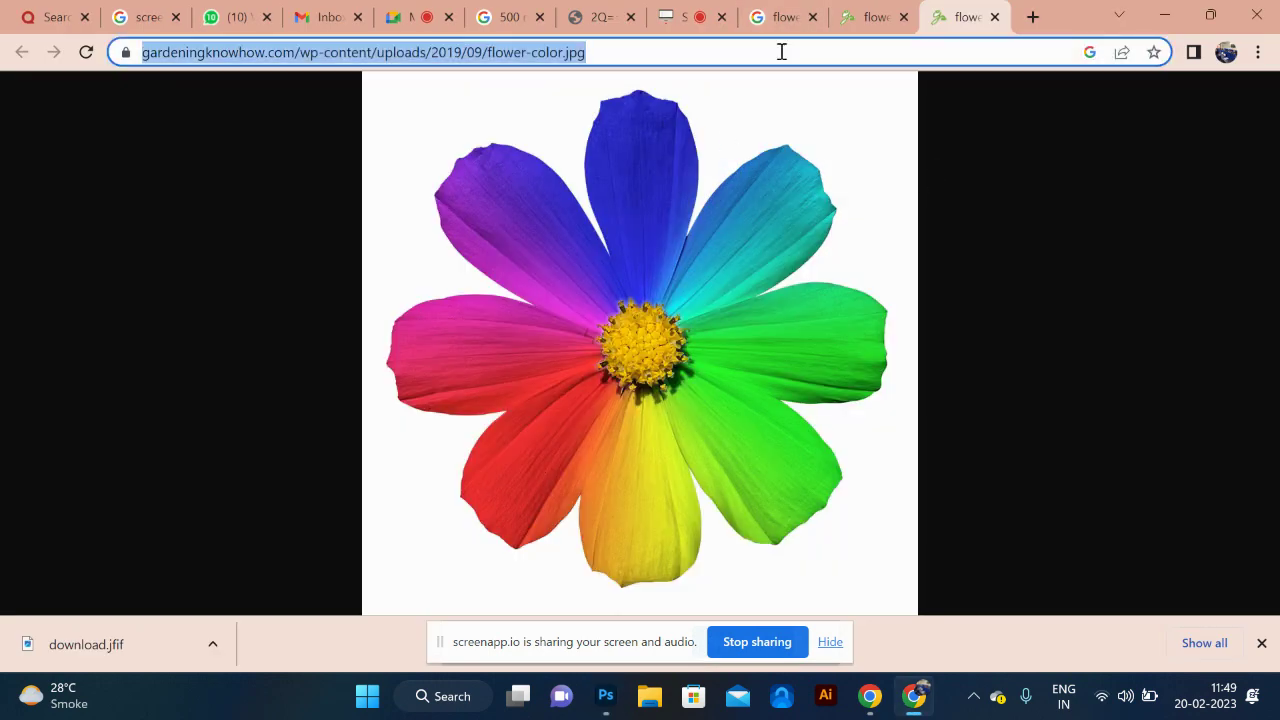
{"action": "type", "text": "ho"}
{"action": "type", "text": "le"}
{"action": "key", "text": "BackSpace"}
{"action": "key", "text": "BackSpace"}
{"action": "type", "text": "i log"}
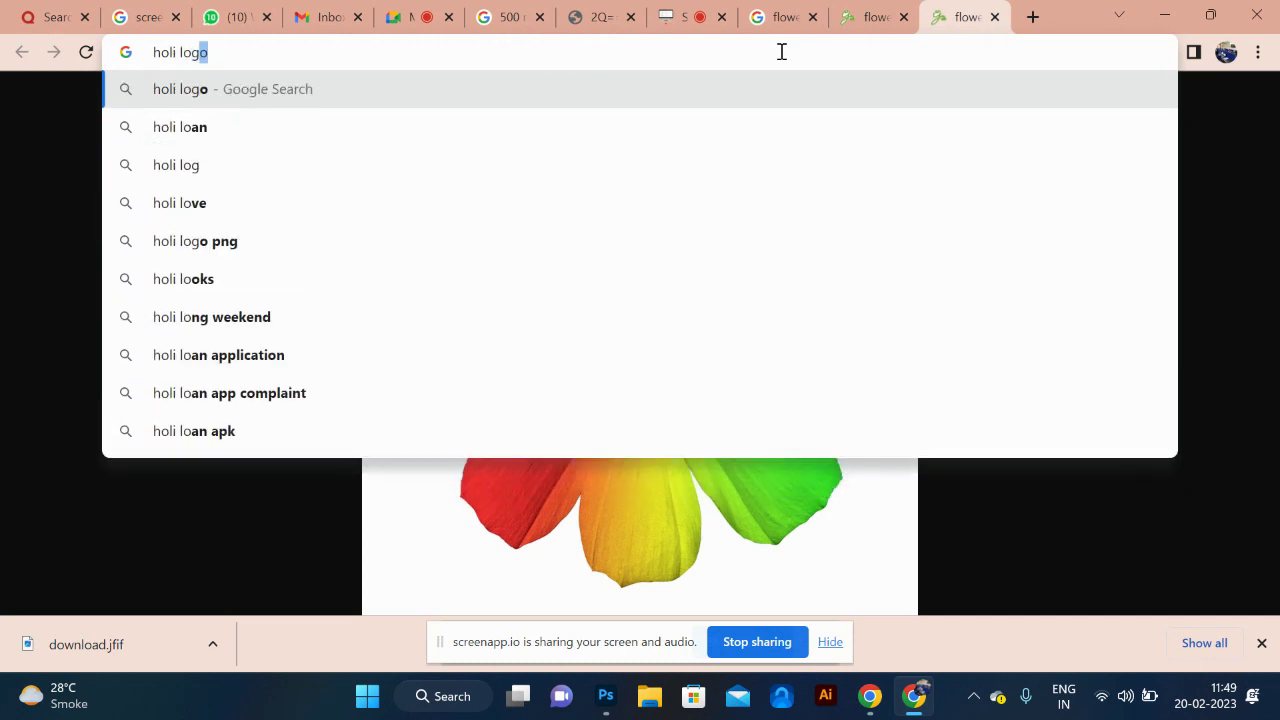
{"action": "type", "text": "o"}
{"action": "key", "text": "Return"}
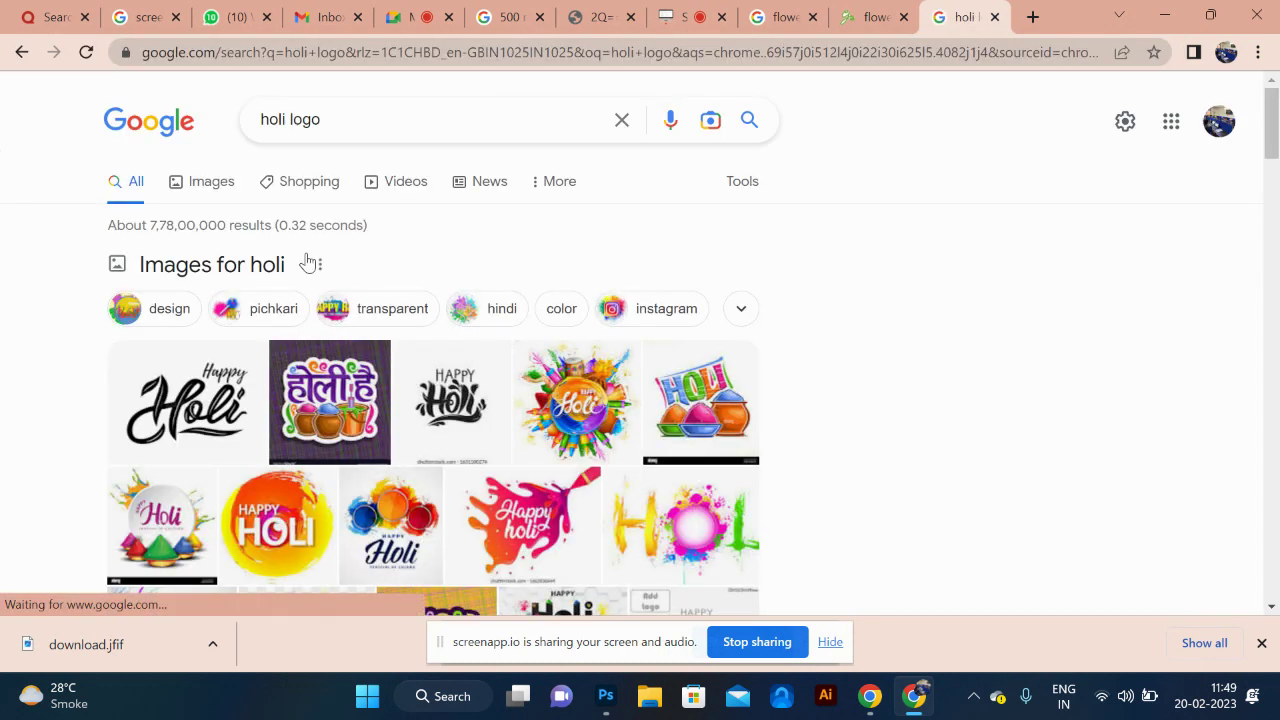
{"action": "left_click", "coordinate": [217, 185]}
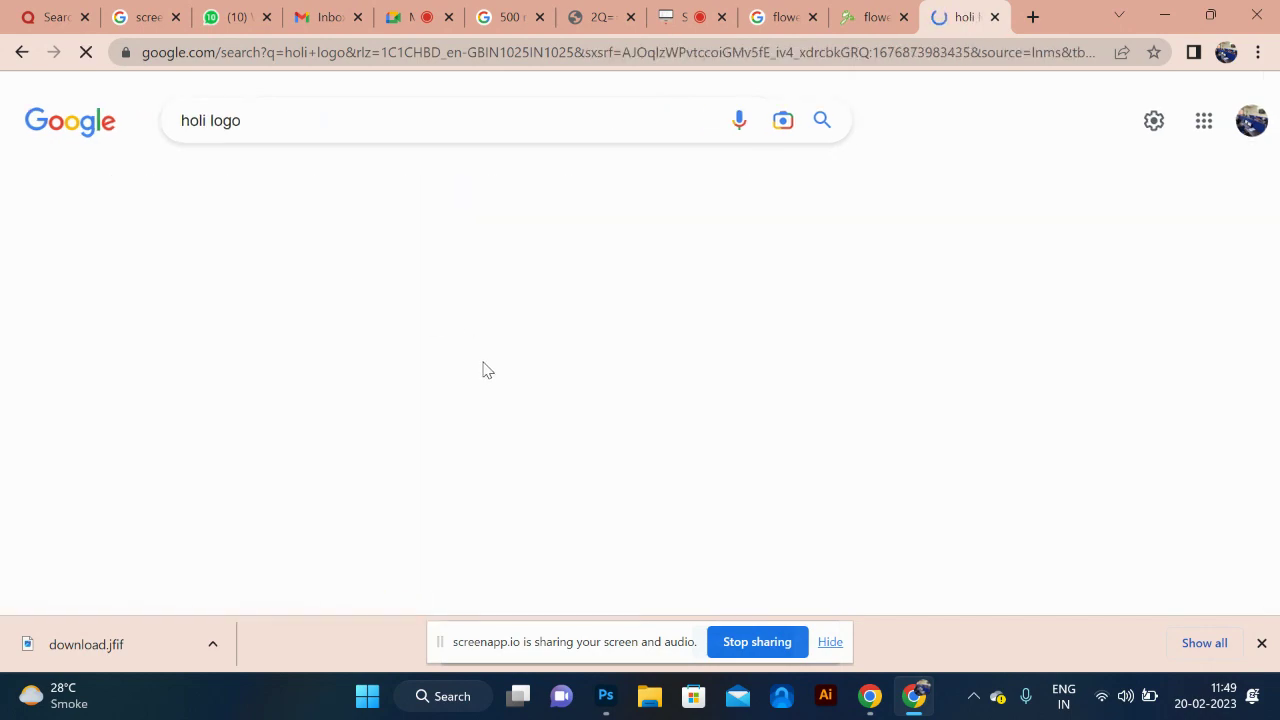
{"action": "scroll", "coordinate": [503, 357], "scroll_direction": "down", "scroll_amount": 3}
{"action": "scroll", "coordinate": [500, 355], "scroll_direction": "down", "scroll_amount": 1}
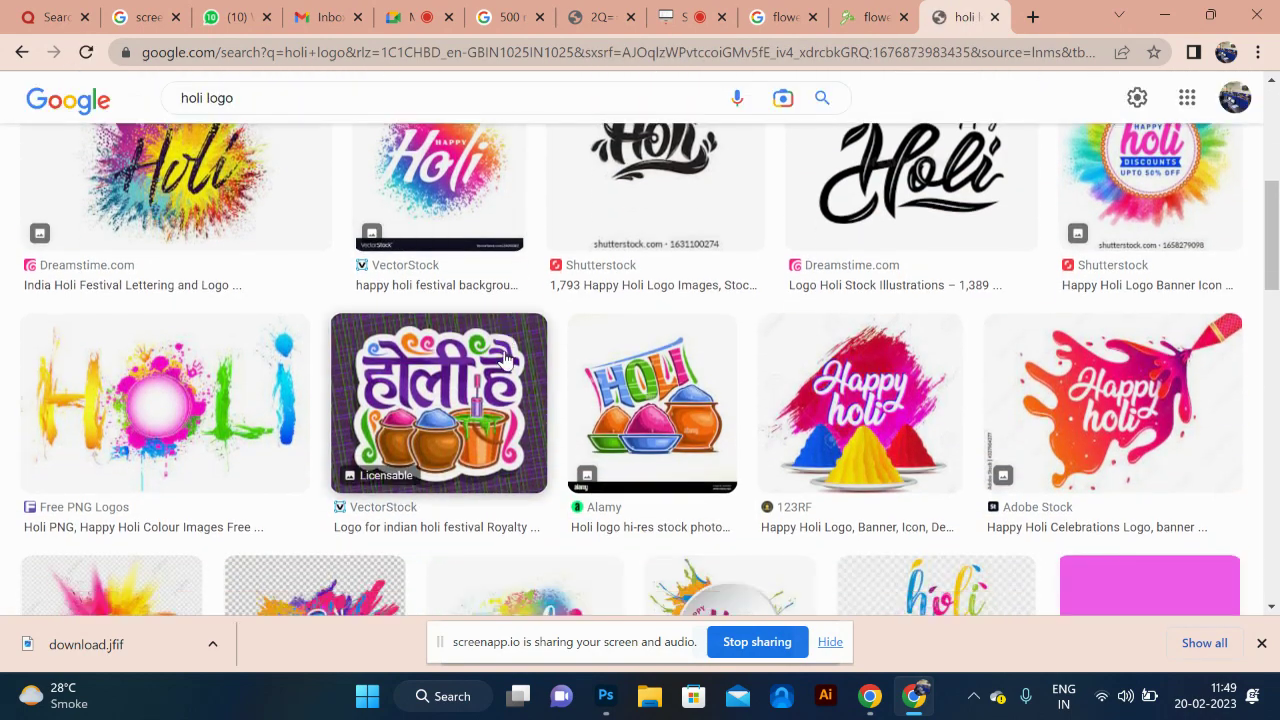
{"action": "scroll", "coordinate": [485, 320], "scroll_direction": "down", "scroll_amount": 1}
{"action": "scroll", "coordinate": [470, 290], "scroll_direction": "down", "scroll_amount": 1}
{"action": "scroll", "coordinate": [470, 300], "scroll_direction": "down", "scroll_amount": 1}
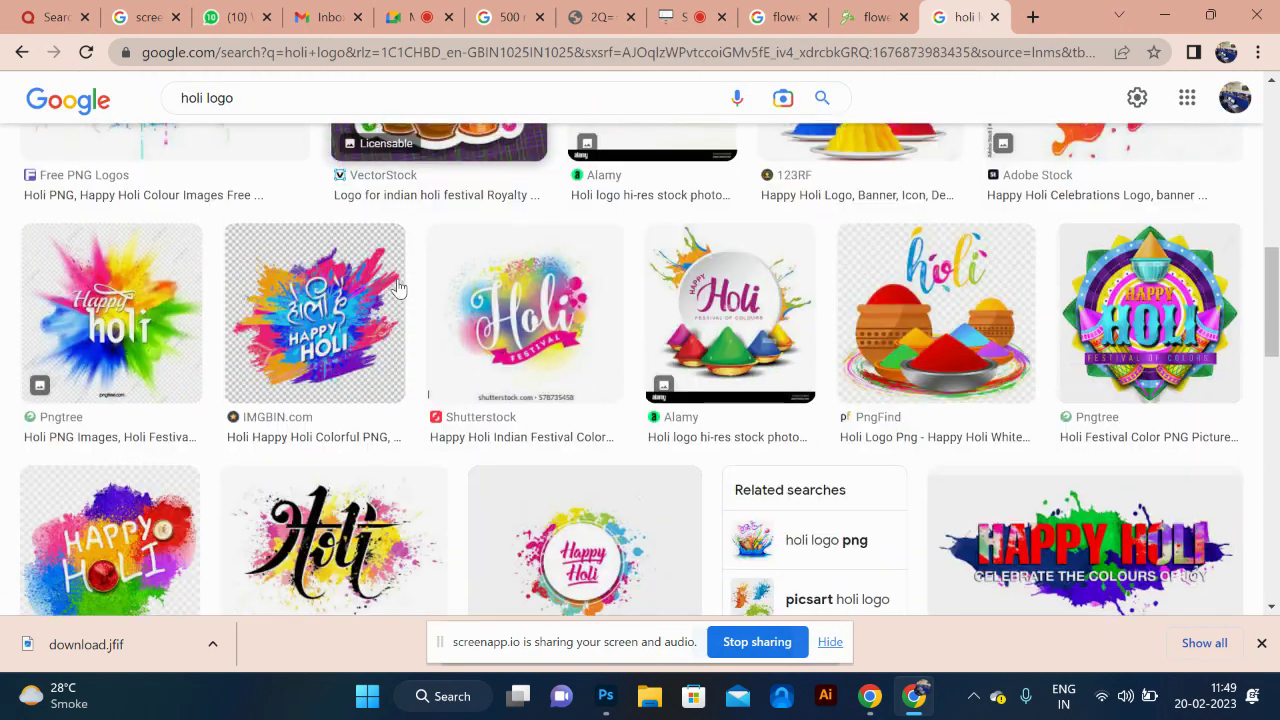
{"action": "scroll", "coordinate": [495, 380], "scroll_direction": "down", "scroll_amount": 2}
{"action": "scroll", "coordinate": [517, 443], "scroll_direction": "down", "scroll_amount": 1}
{"action": "scroll", "coordinate": [517, 443], "scroll_direction": "down", "scroll_amount": 2}
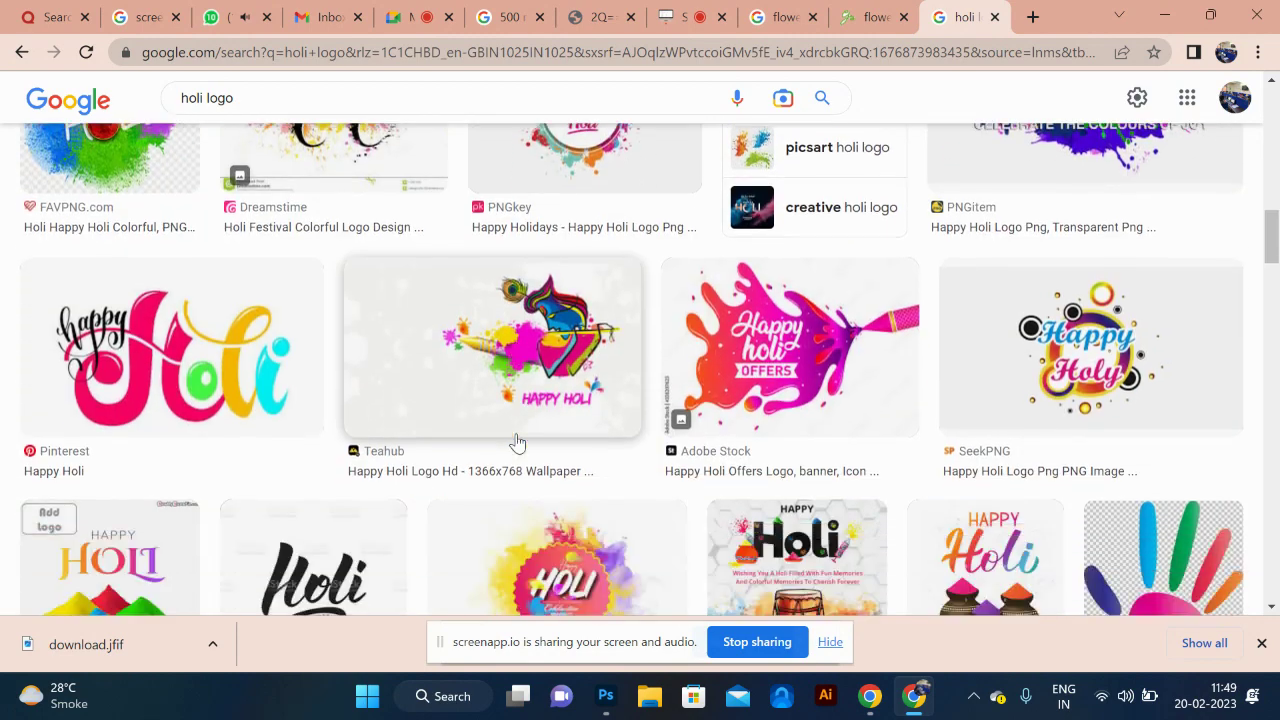
{"action": "scroll", "coordinate": [540, 440], "scroll_direction": "down", "scroll_amount": 1}
{"action": "scroll", "coordinate": [565, 436], "scroll_direction": "down", "scroll_amount": 1}
{"action": "scroll", "coordinate": [585, 432], "scroll_direction": "down", "scroll_amount": 2}
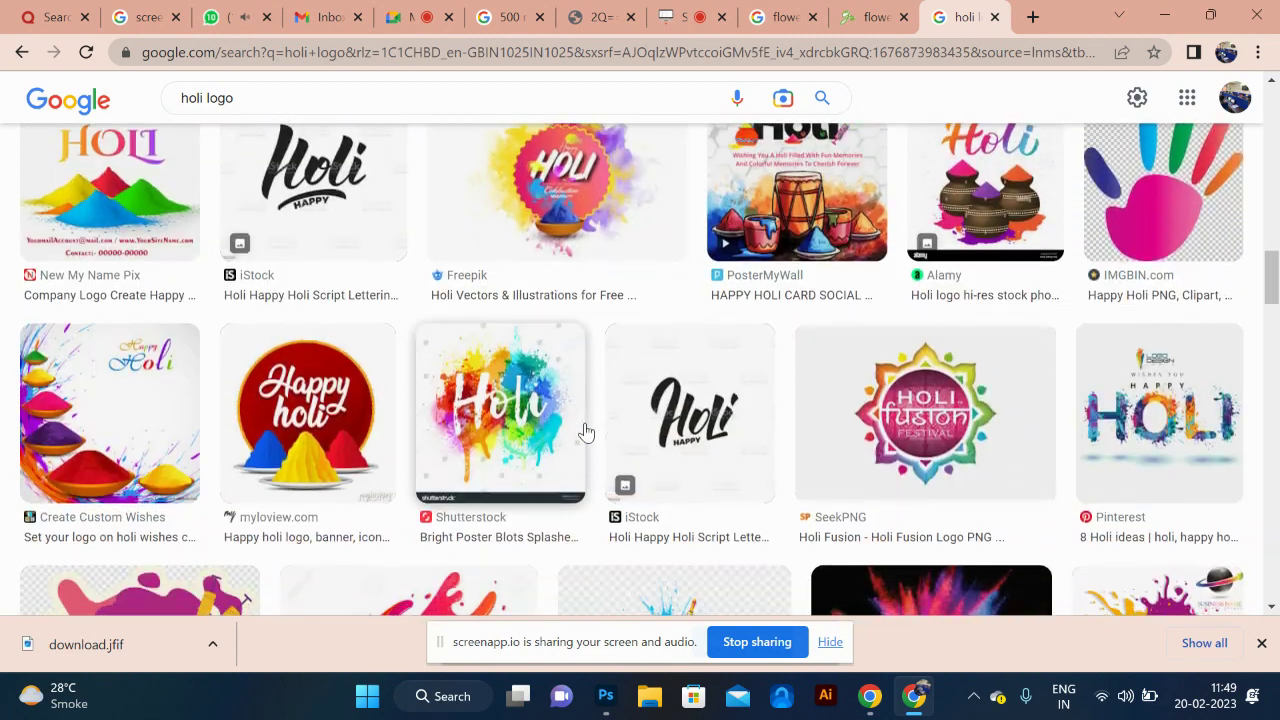
{"action": "scroll", "coordinate": [585, 432], "scroll_direction": "down", "scroll_amount": 2}
Step: Open the red Happy holi logo in its own tab and copy the image
{"action": "left_click", "coordinate": [308, 288]}
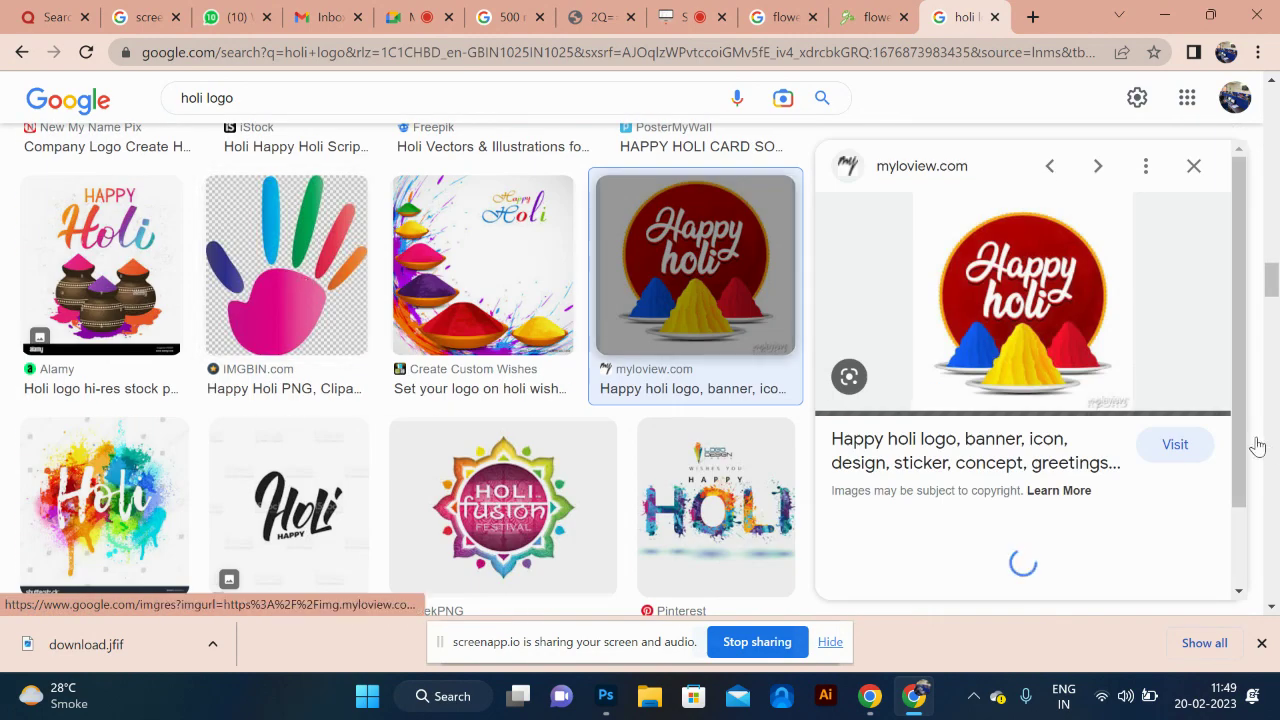
{"action": "right_click", "coordinate": [1019, 336]}
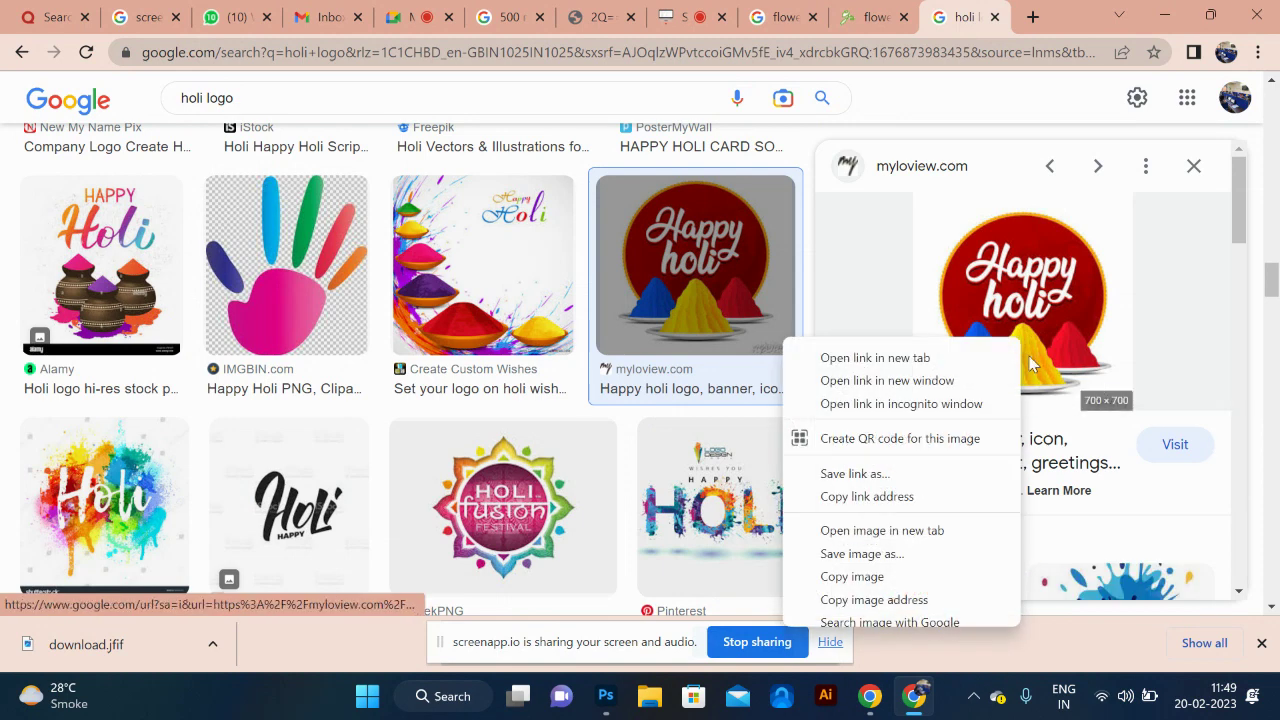
{"action": "left_click", "coordinate": [862, 531]}
{"action": "left_click", "coordinate": [963, 28]}
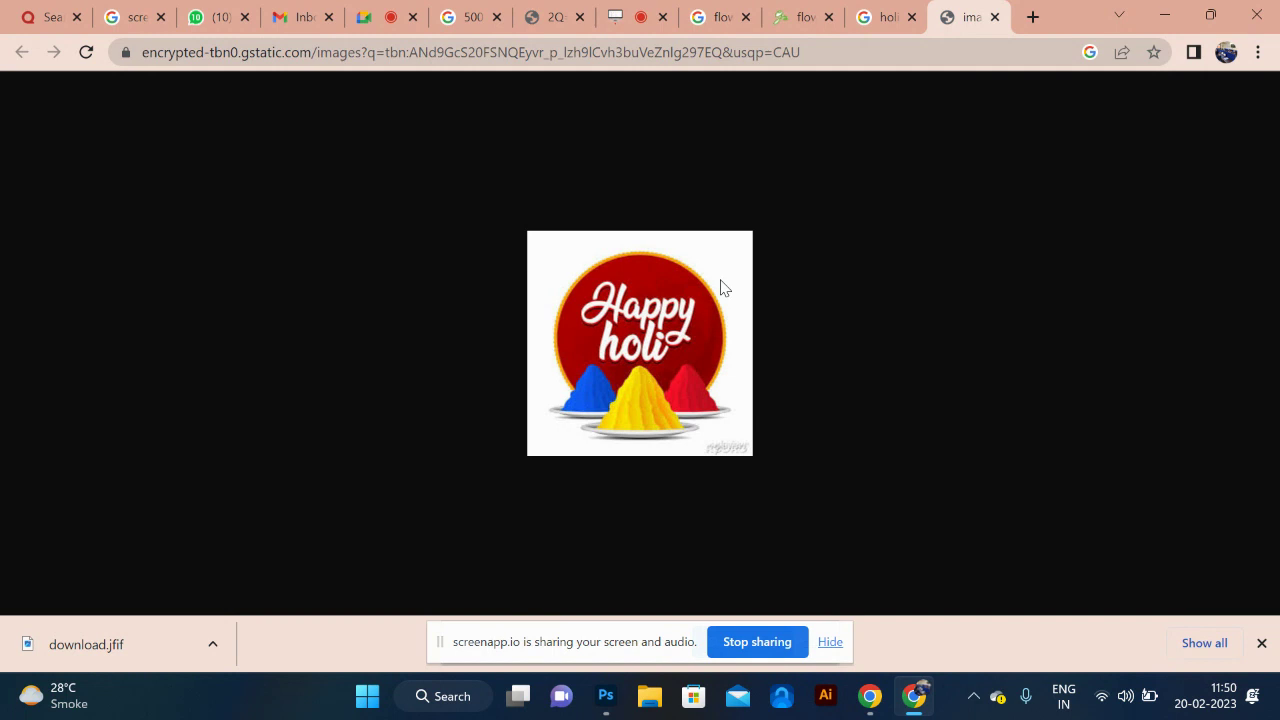
{"action": "right_click", "coordinate": [686, 270]}
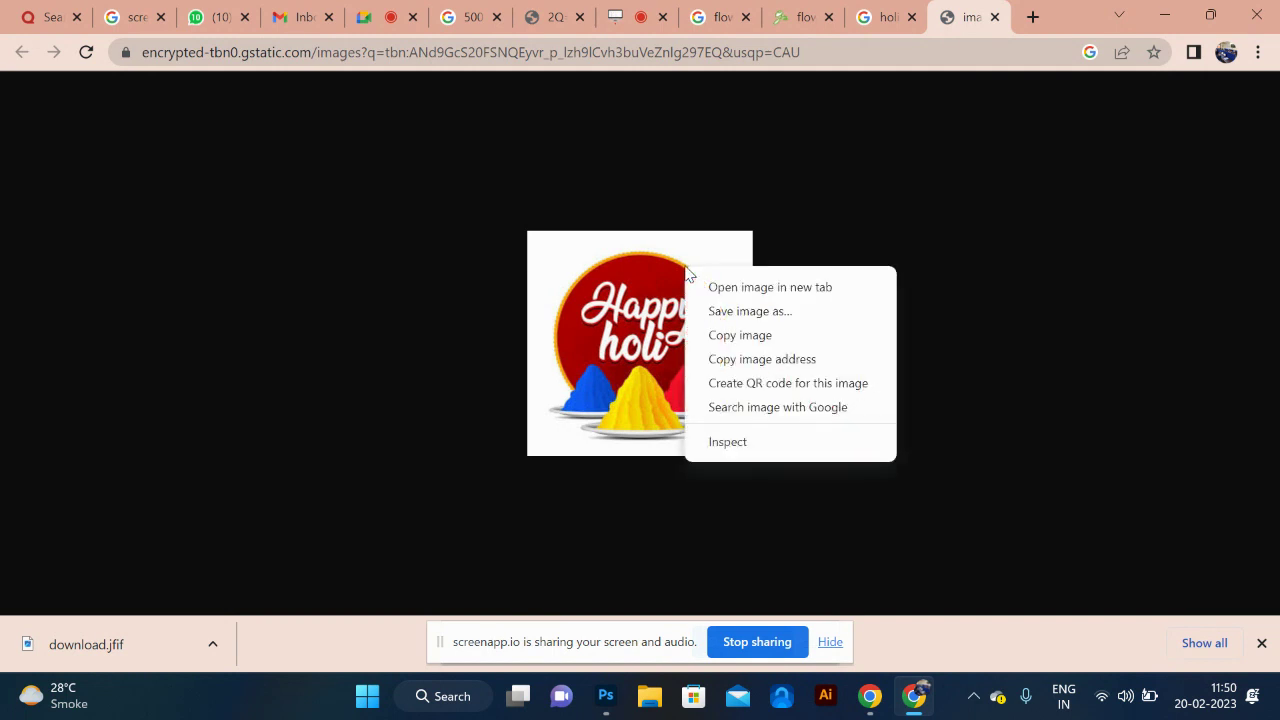
{"action": "left_click", "coordinate": [749, 343]}
{"action": "key", "text": "alt+Tab"}
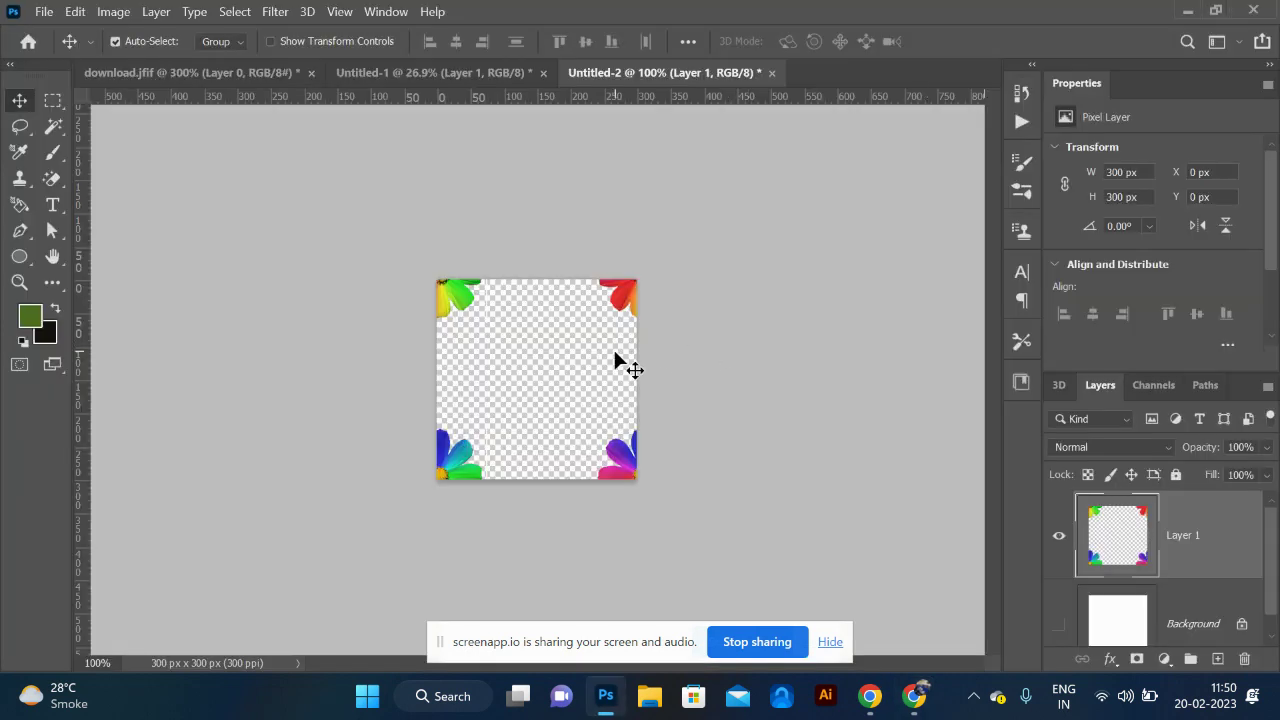
Step: Paste the Happy holi logo as a new layer and delete its white background
{"action": "key", "text": "ctrl+v"}
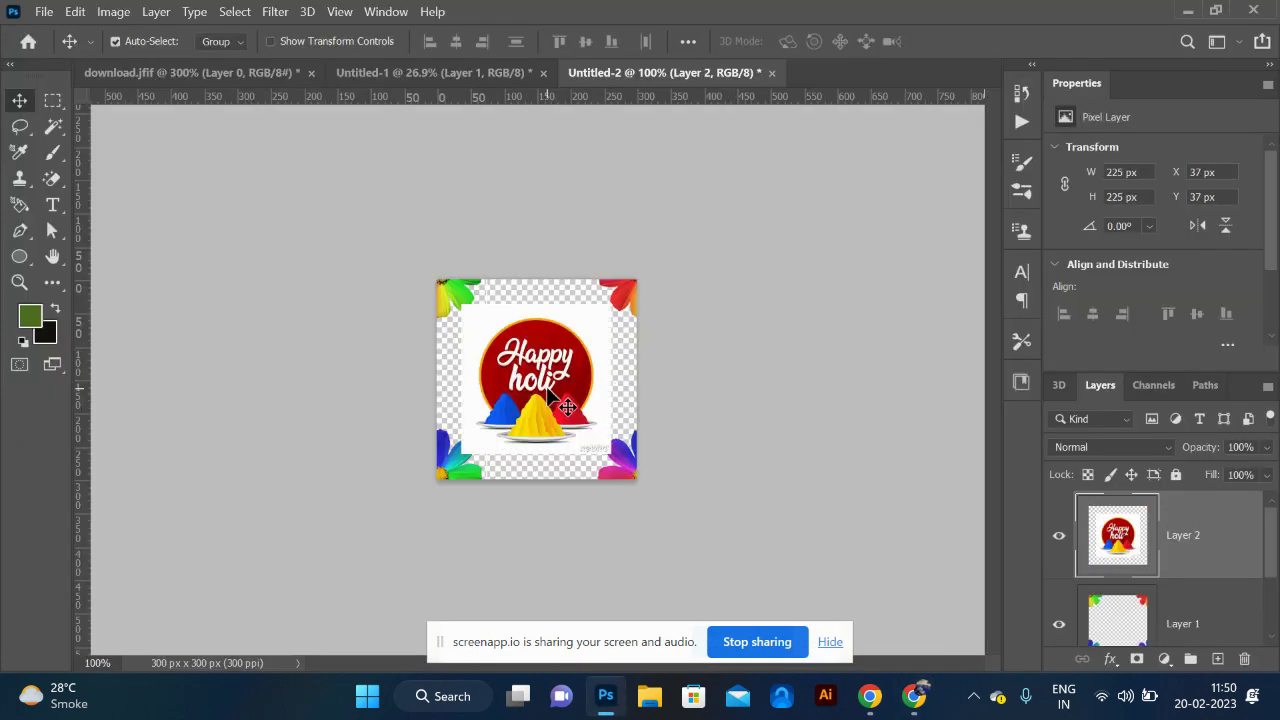
{"action": "left_click", "coordinate": [53, 126]}
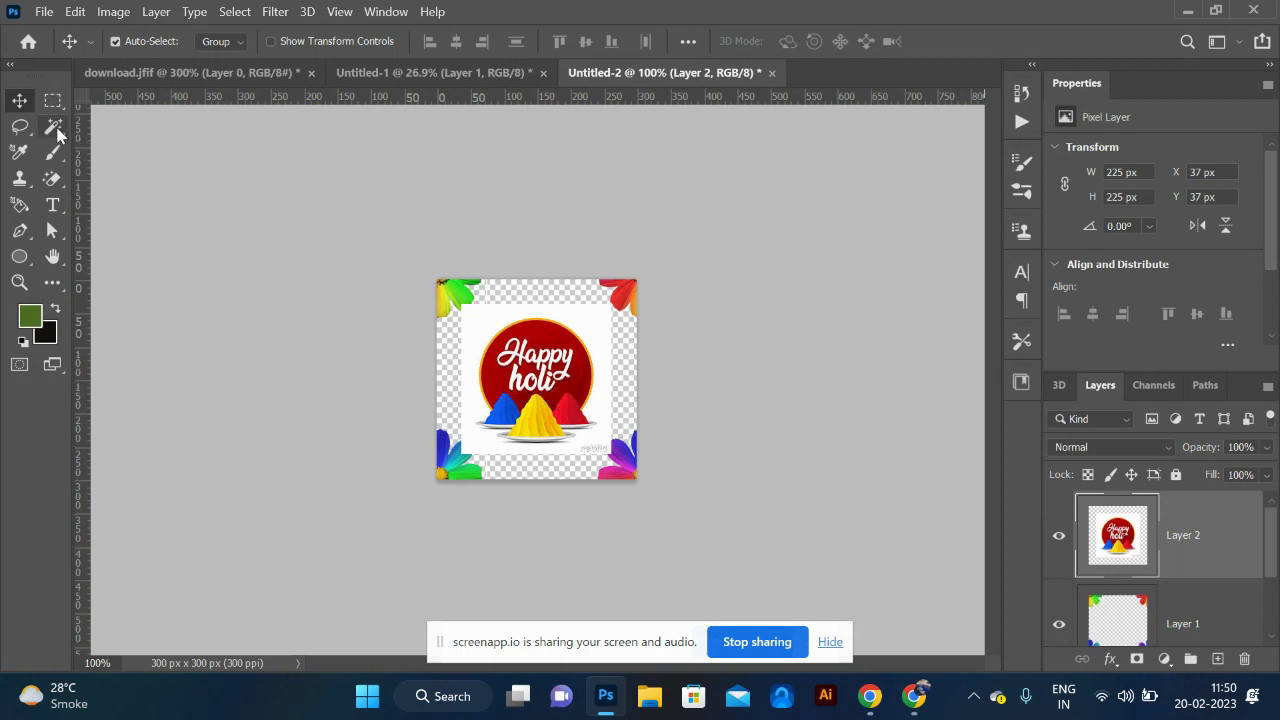
{"action": "left_click", "coordinate": [606, 390]}
{"action": "key", "text": "Delete"}
{"action": "key", "text": "ctrl+d"}
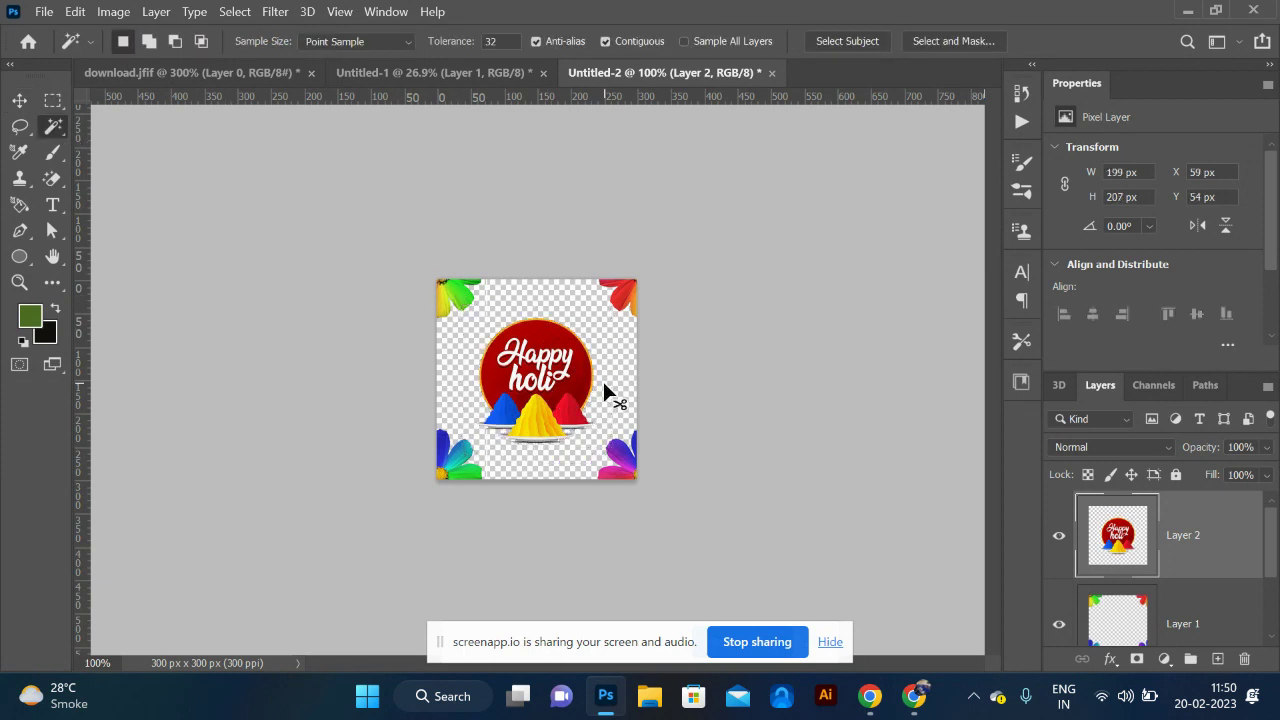
Step: Shrink the logo to about 165 × 173 px in the centre and define the tile as Pattern 23
{"action": "key", "text": "ctrl+t"}
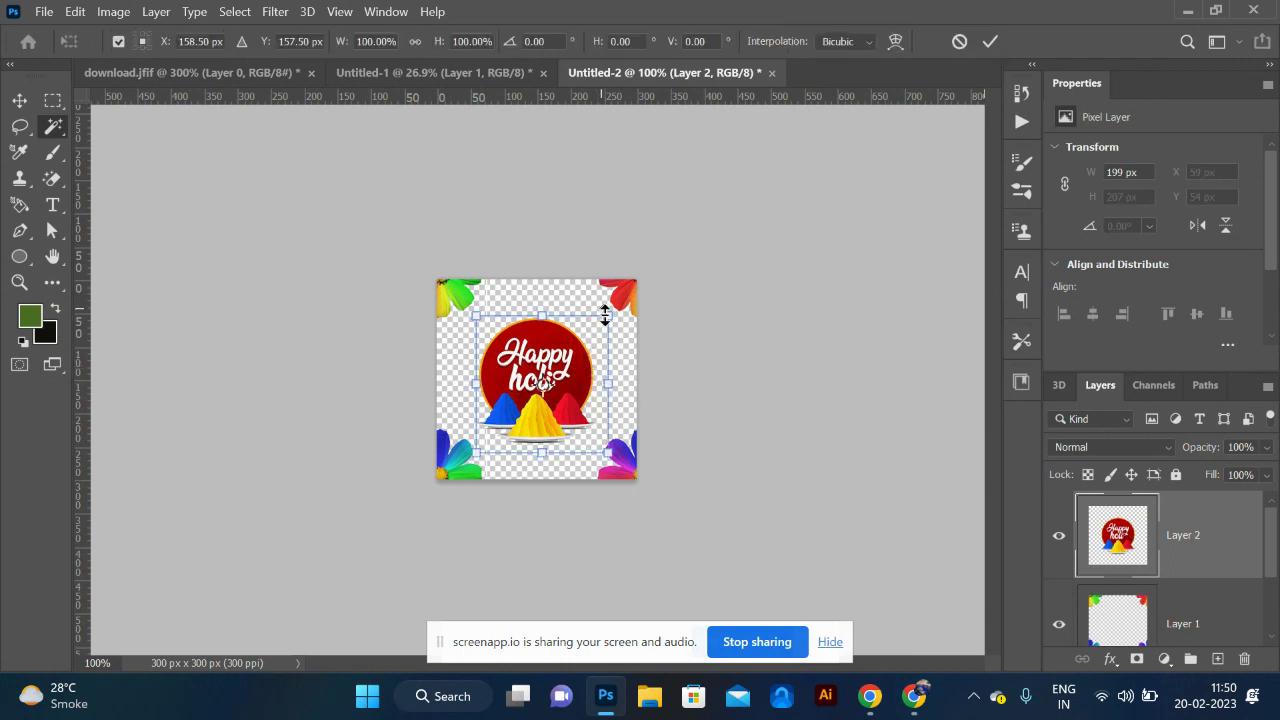
{"action": "left_click_drag", "start_coordinate": [609, 316], "coordinate": [597, 329]}
{"action": "key", "text": "w"}
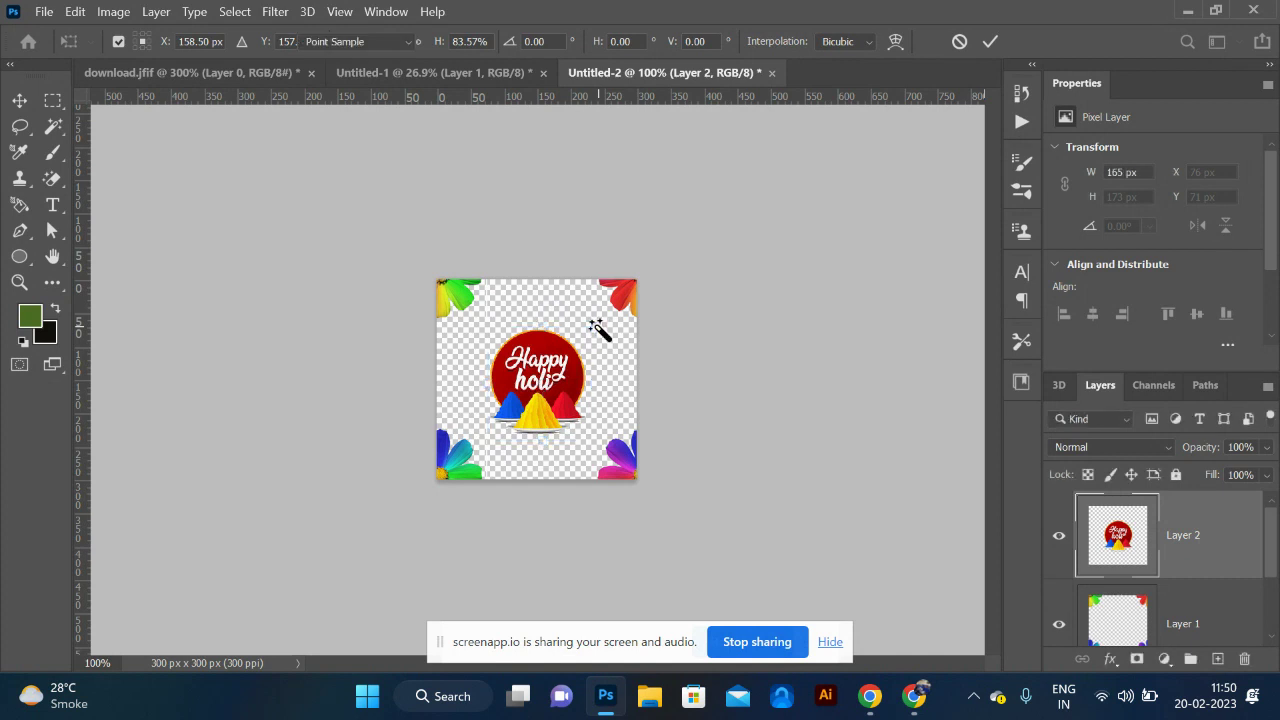
{"action": "left_click", "coordinate": [14, 106]}
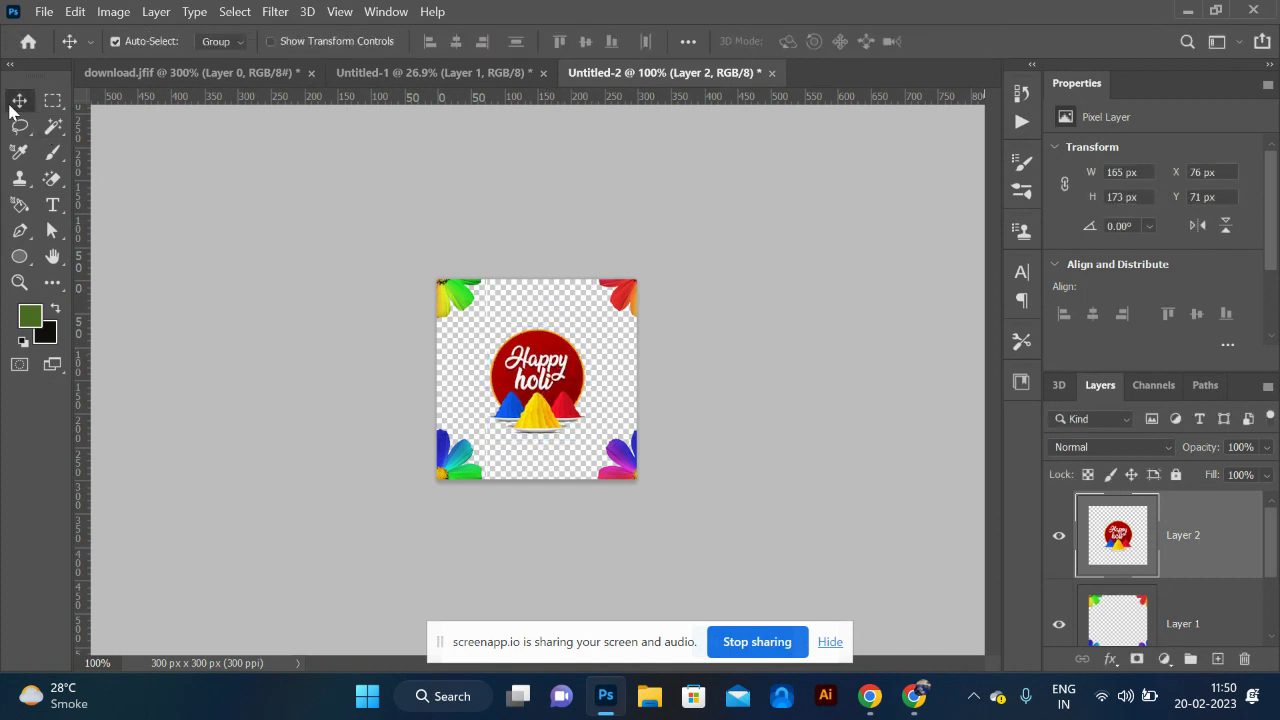
{"action": "left_click", "coordinate": [77, 12]}
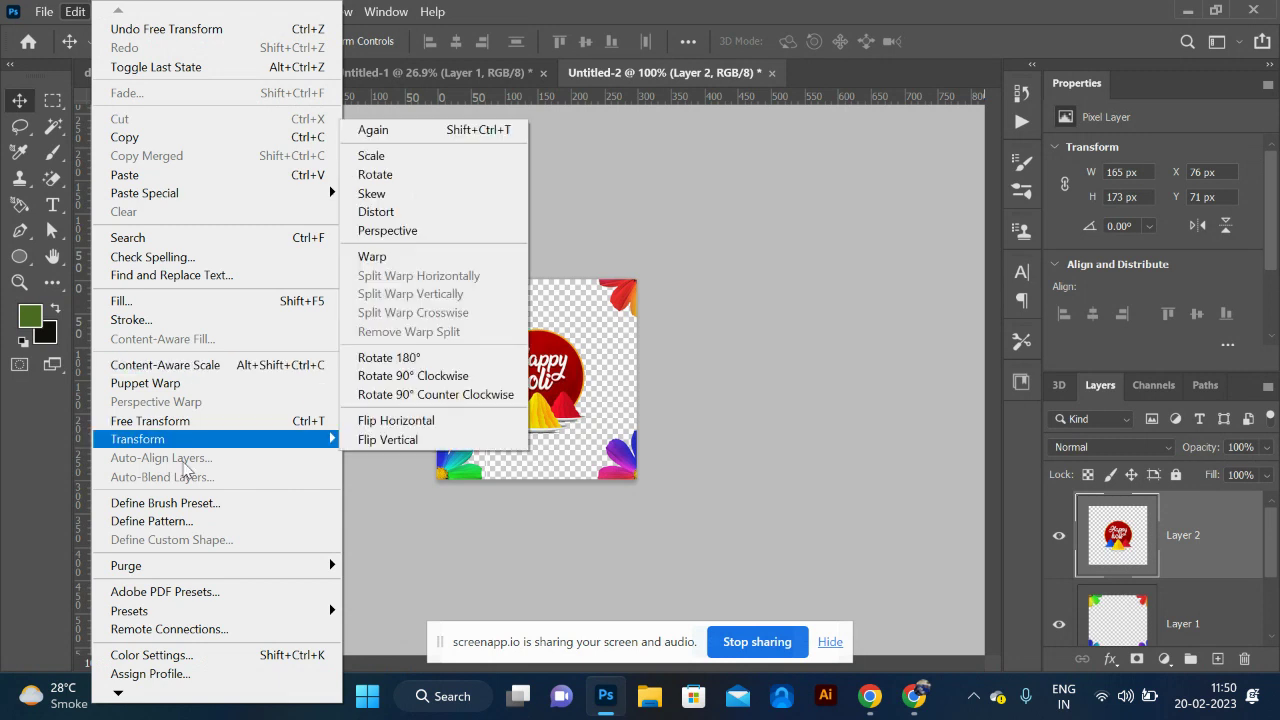
{"action": "left_click", "coordinate": [187, 522]}
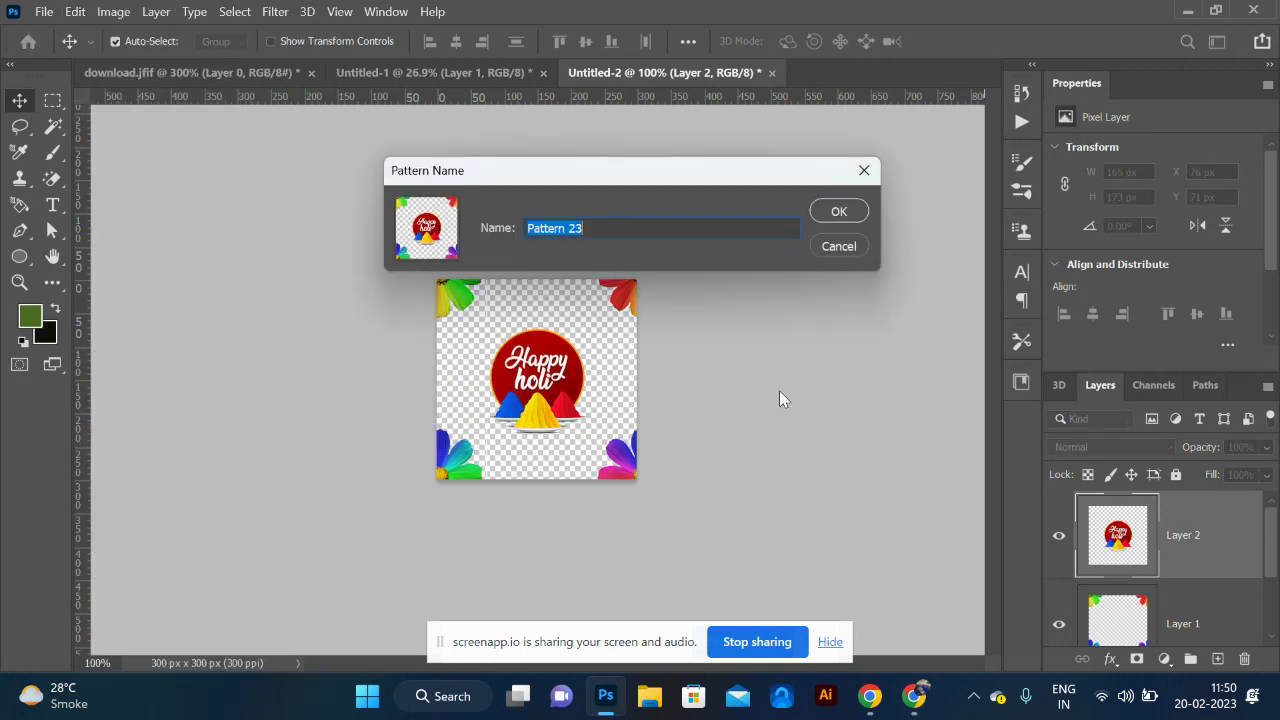
{"action": "left_click", "coordinate": [839, 213]}
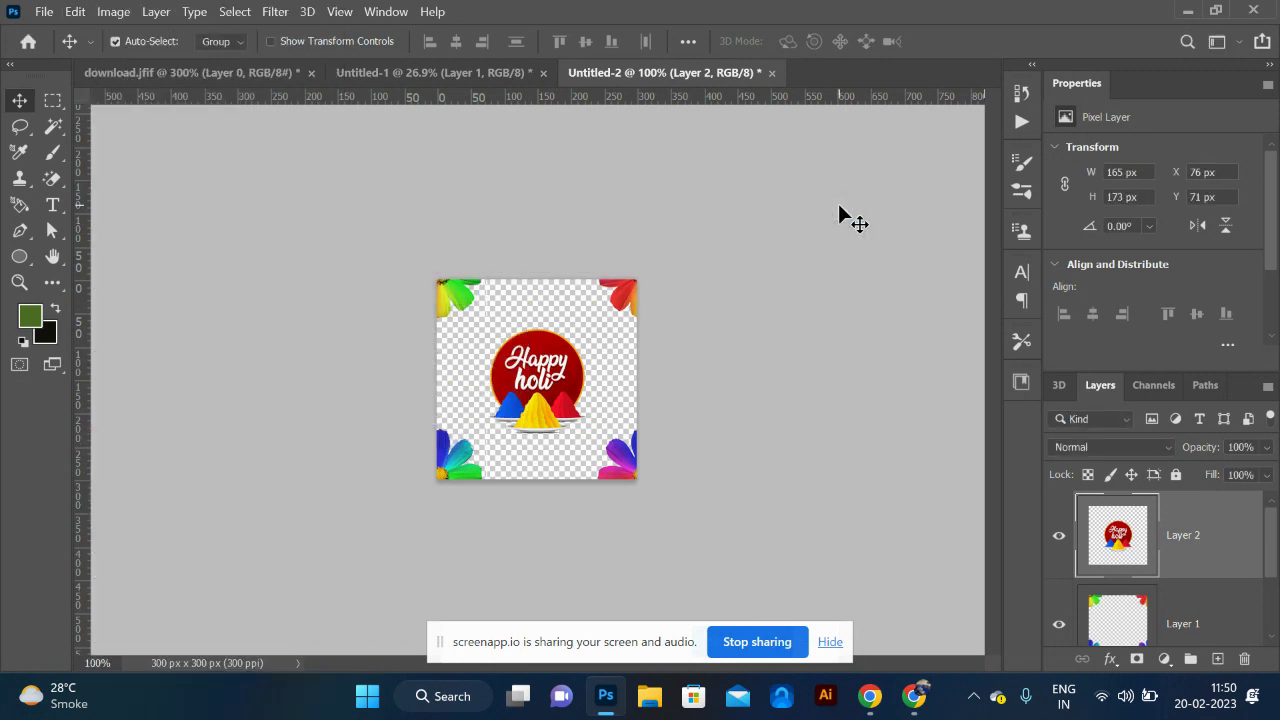
Step: Create a new 1200 × 1200 px document
{"action": "left_click", "coordinate": [44, 11]}
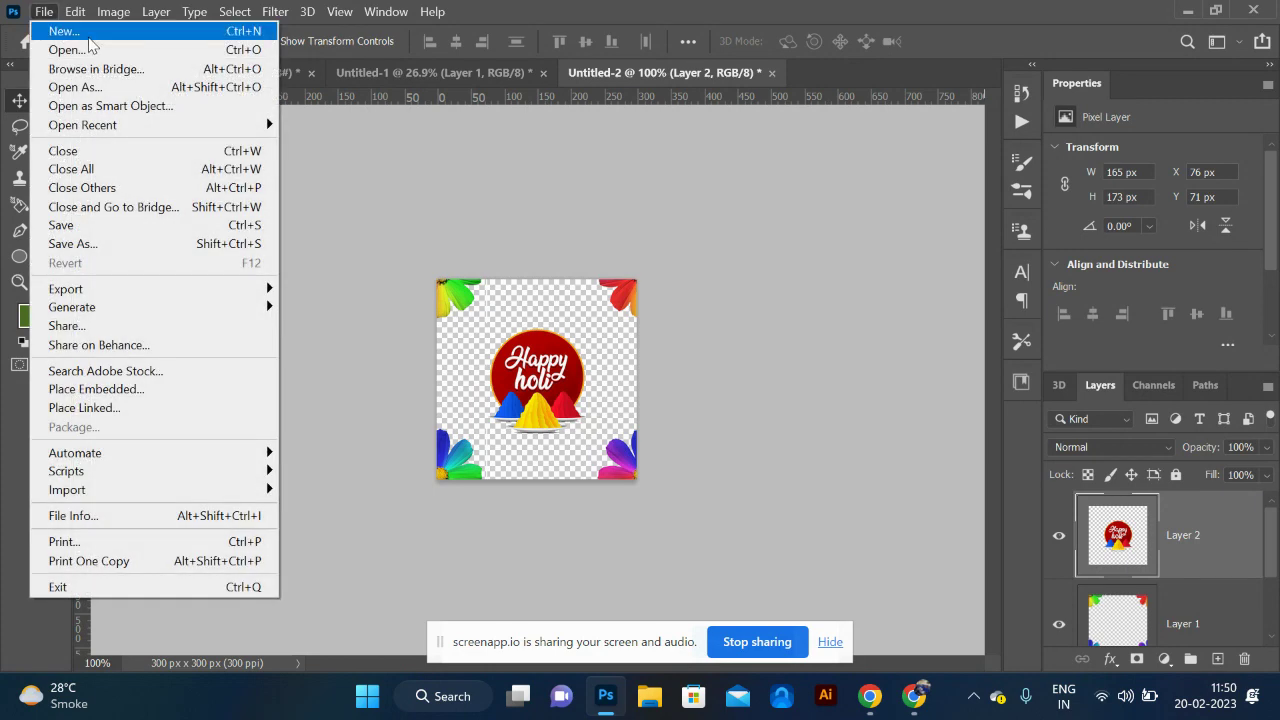
{"action": "left_click", "coordinate": [88, 36]}
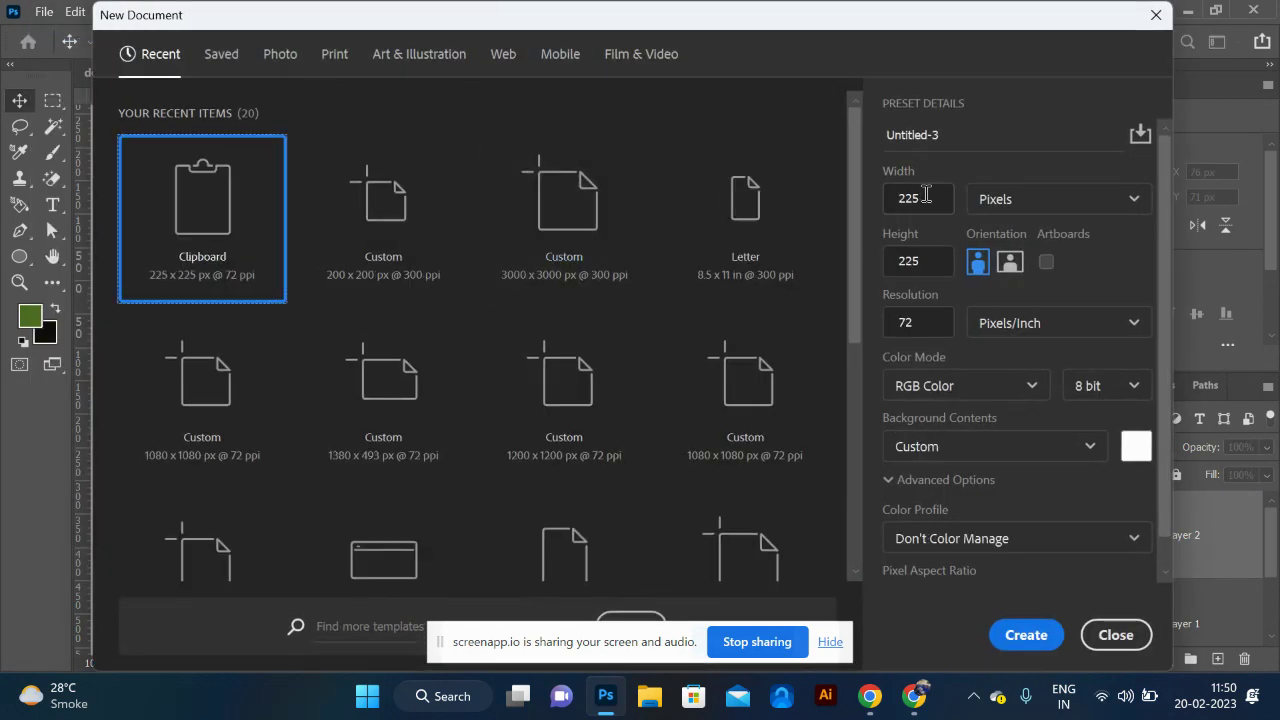
{"action": "type", "text": "1200"}
{"action": "key", "text": "Tab"}
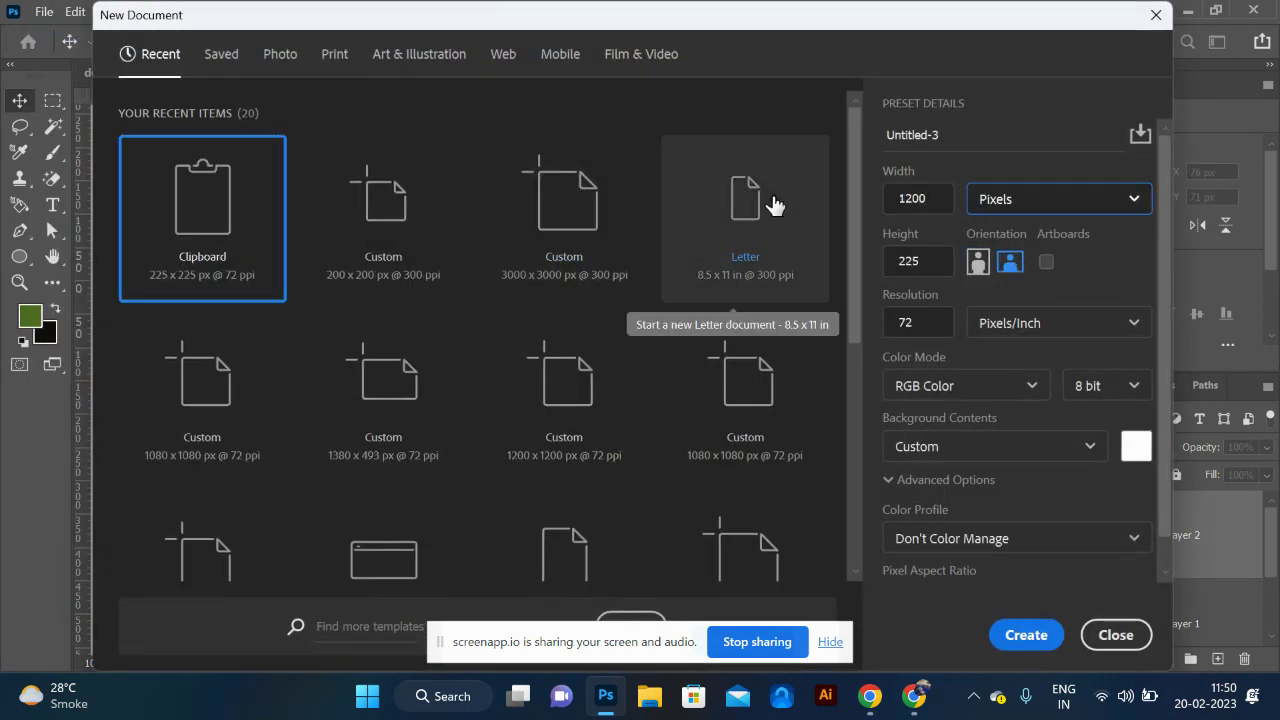
{"action": "key", "text": "Tab"}
{"action": "type", "text": "1200"}
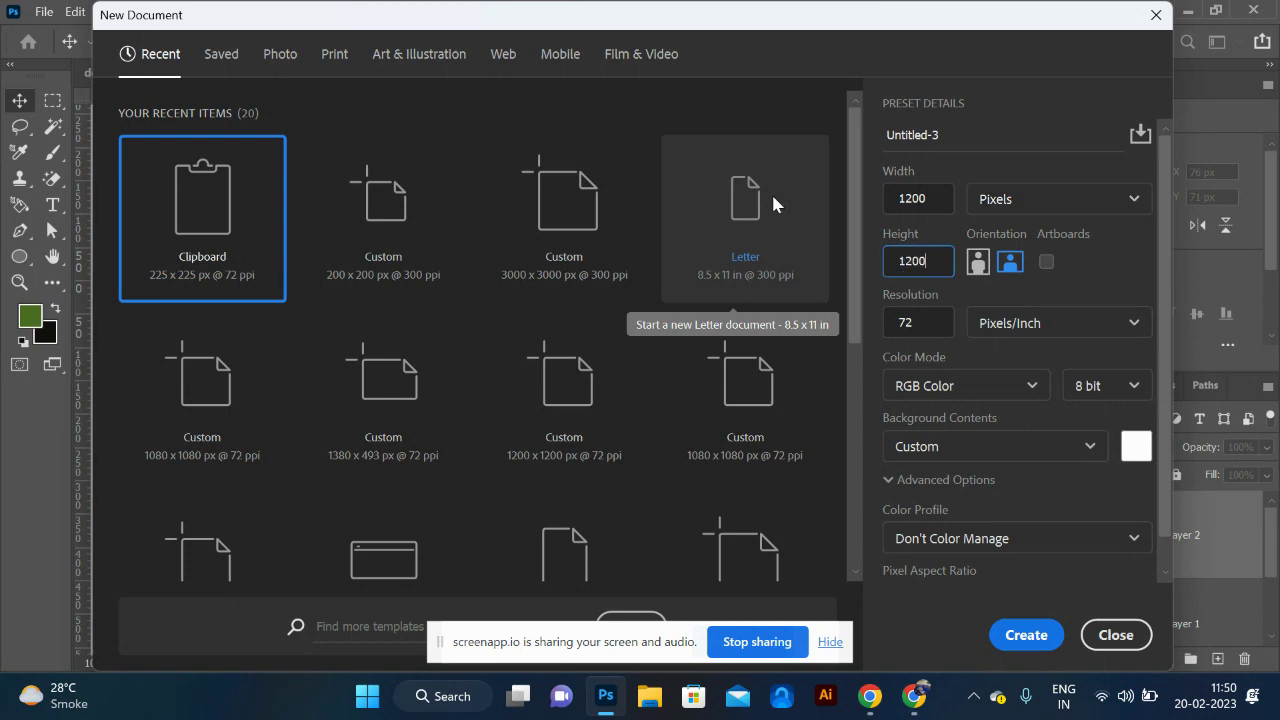
{"action": "key", "text": "Return"}
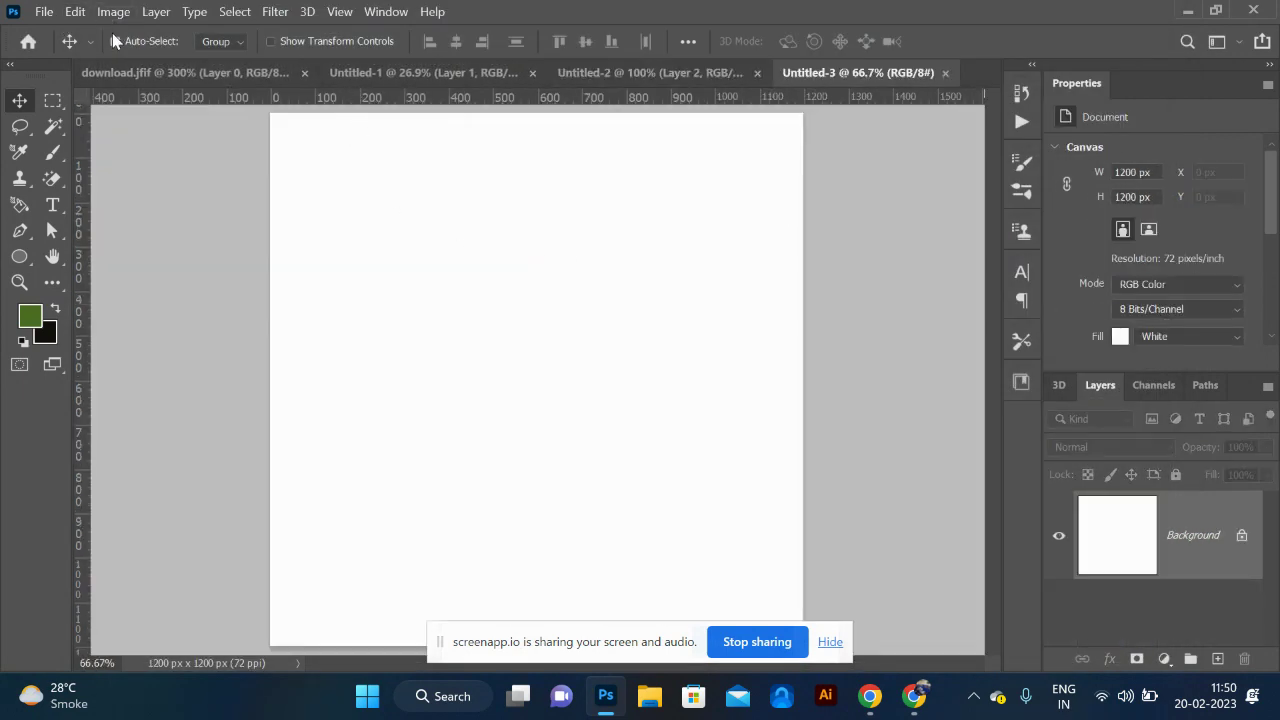
Step: Fill the canvas with the Happy Holi flower pattern, with Script turned off
{"action": "left_click", "coordinate": [76, 12]}
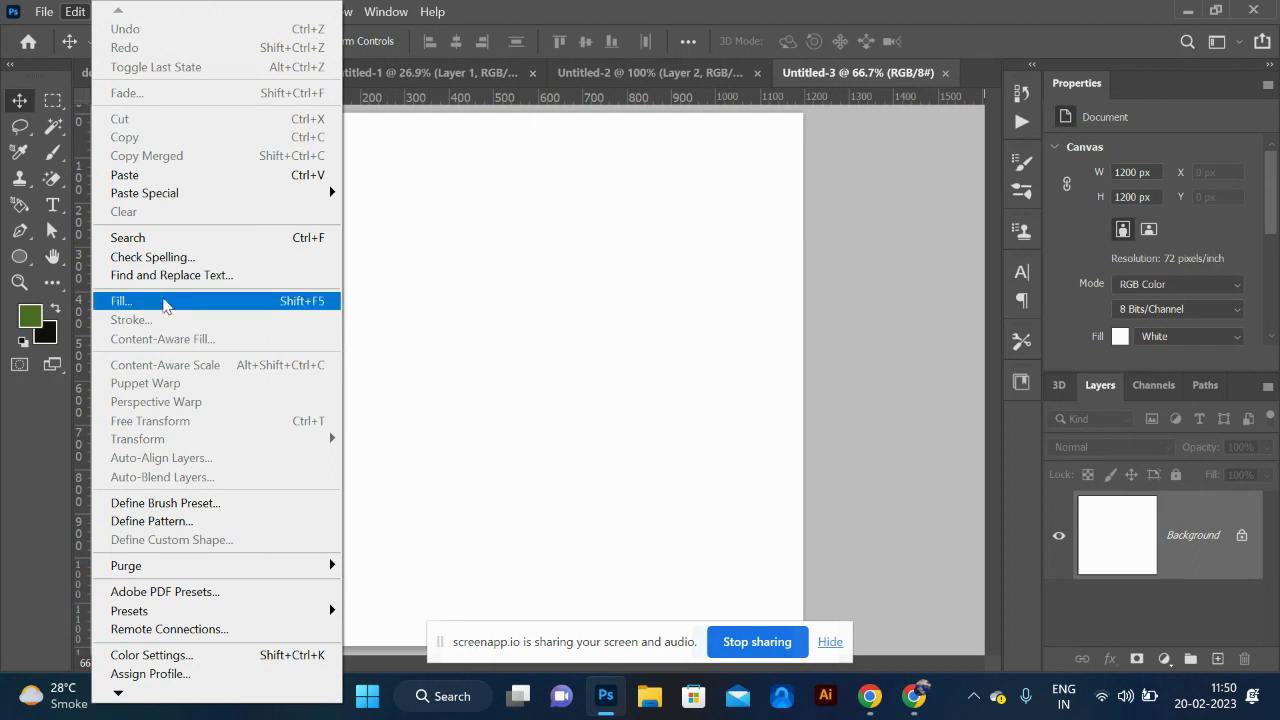
{"action": "left_click", "coordinate": [160, 300]}
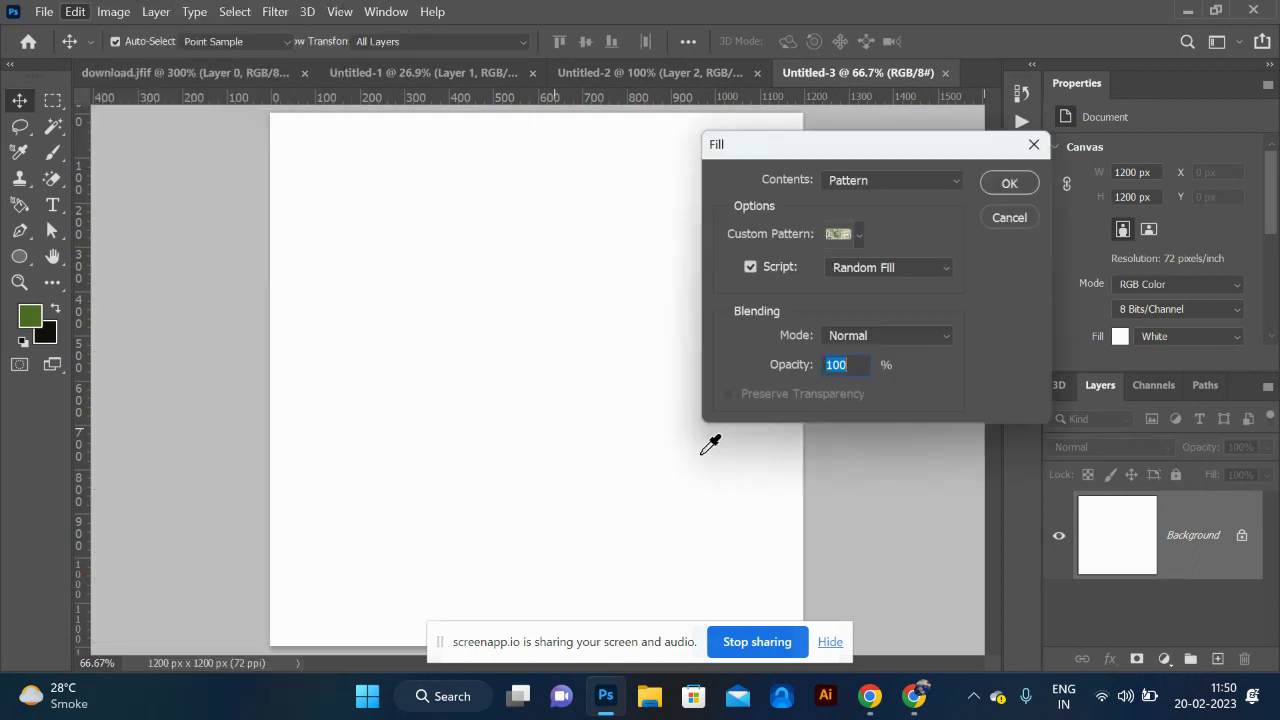
{"action": "left_click", "coordinate": [860, 235]}
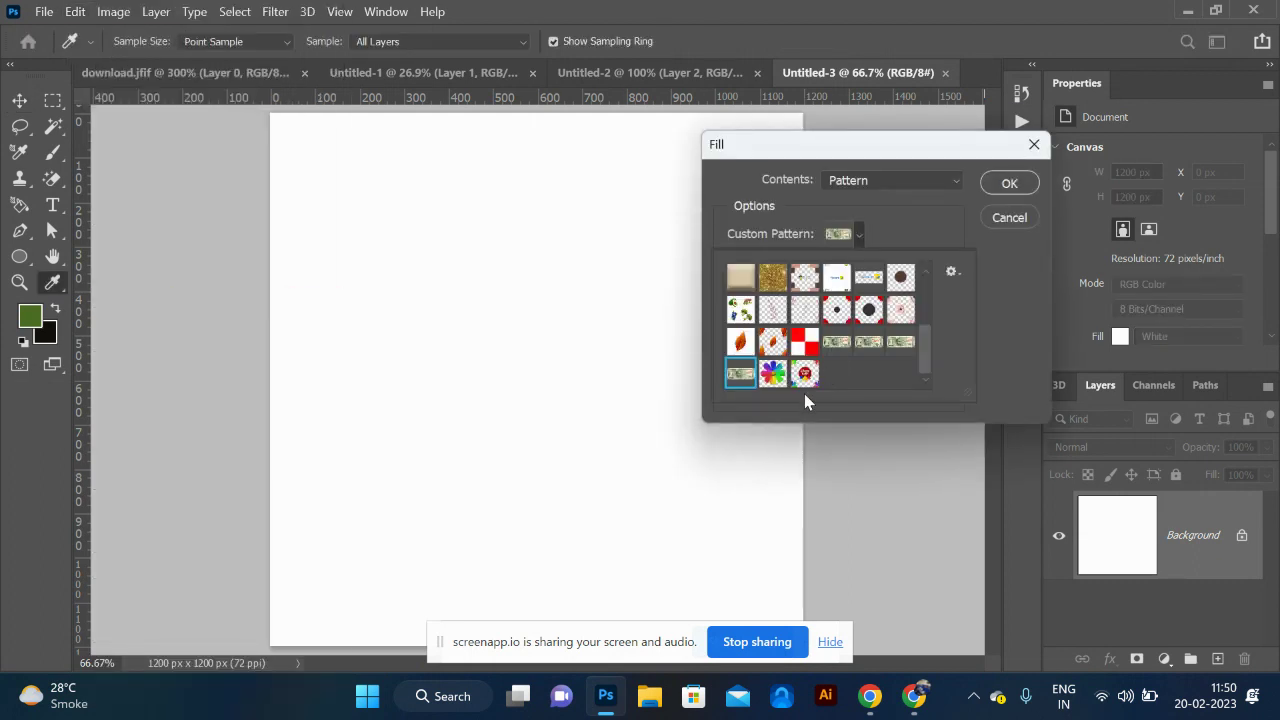
{"action": "left_click", "coordinate": [804, 373]}
{"action": "left_click", "coordinate": [1037, 287]}
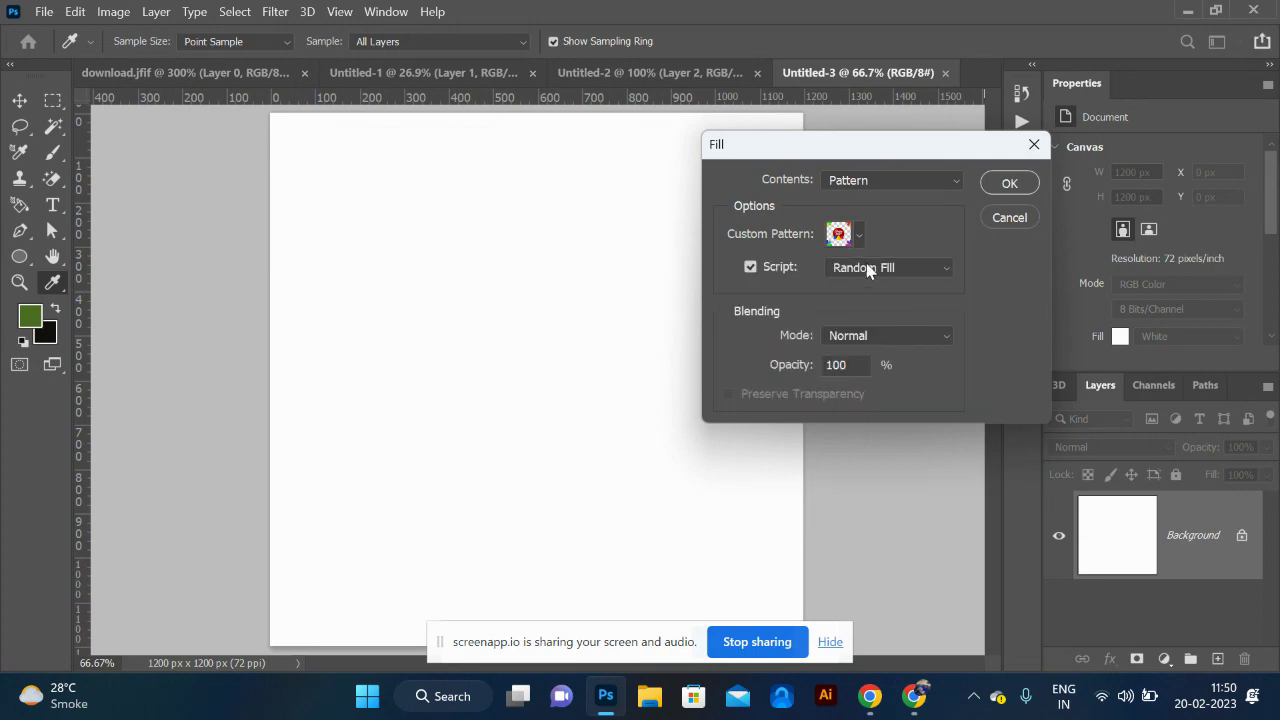
{"action": "left_click", "coordinate": [750, 267]}
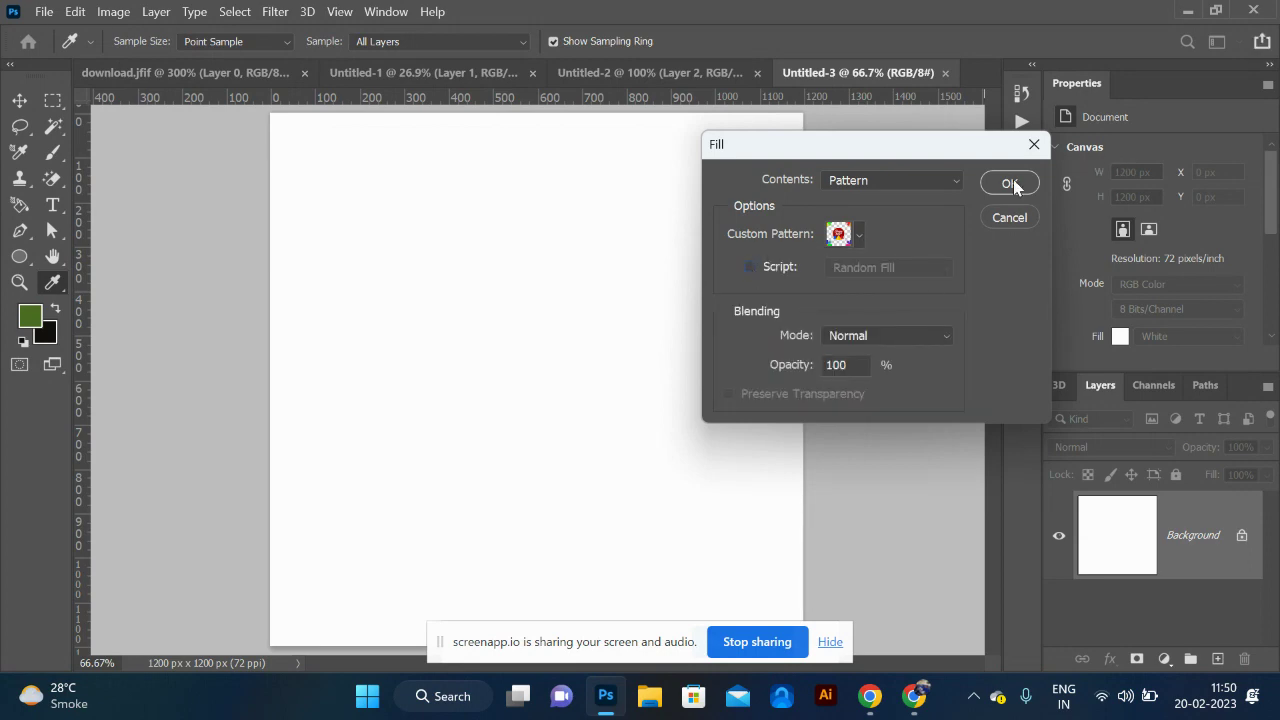
{"action": "left_click", "coordinate": [1008, 183]}
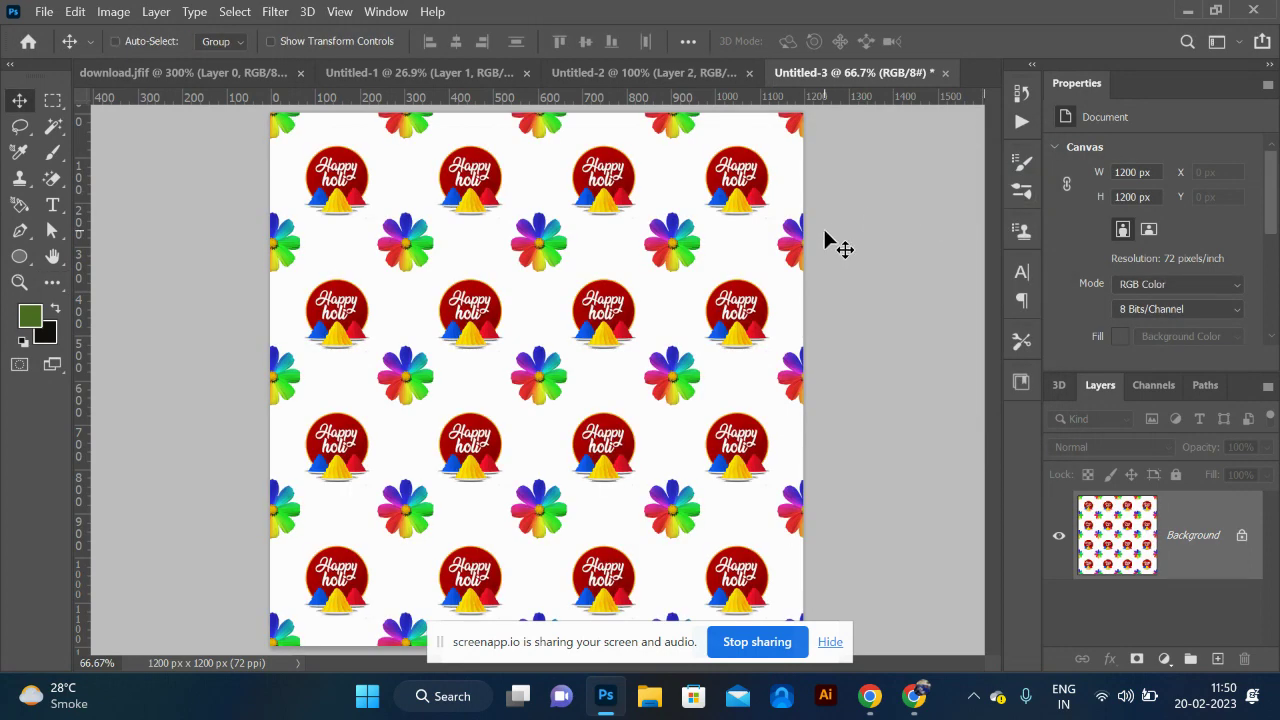
Step: Zoom in and out to inspect the tiled pattern, then try moving the layer
{"action": "key", "text": "ctrl+plus"}
{"action": "key", "text": "ctrl+plus"}
{"action": "key", "text": "ctrl+minus"}
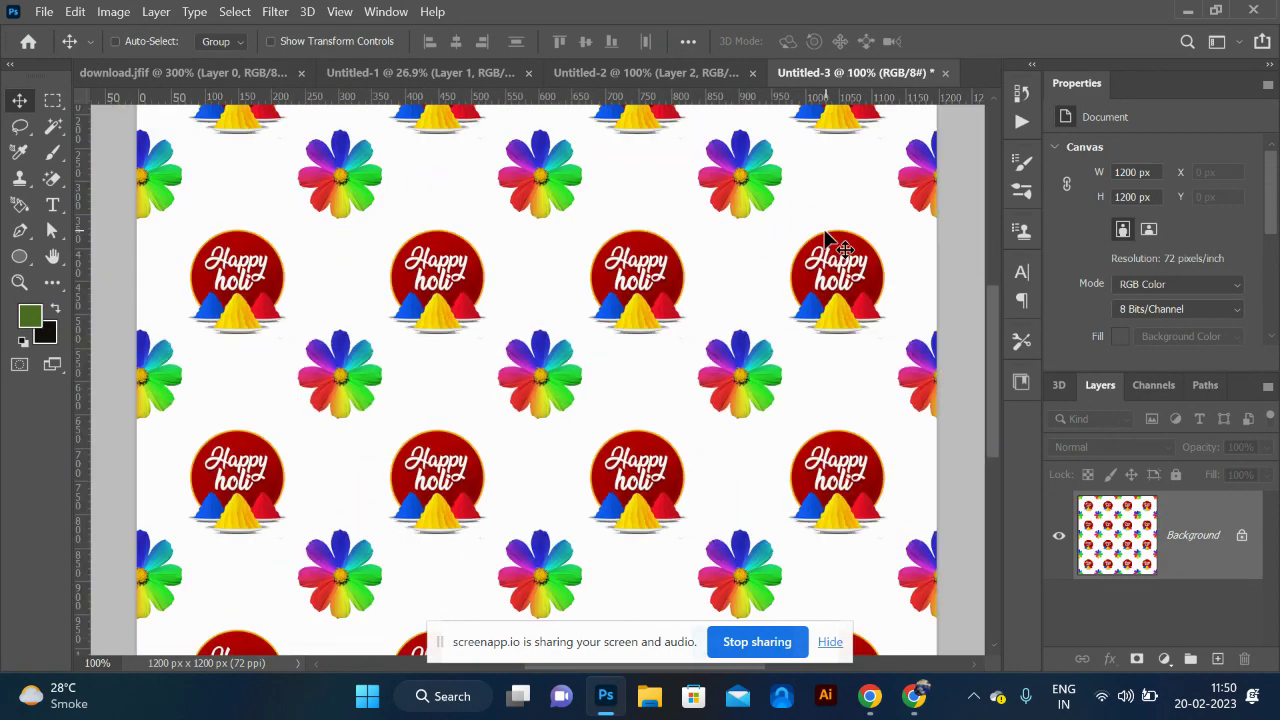
{"action": "key", "text": "ctrl+minus"}
{"action": "key", "text": "ctrl+minus"}
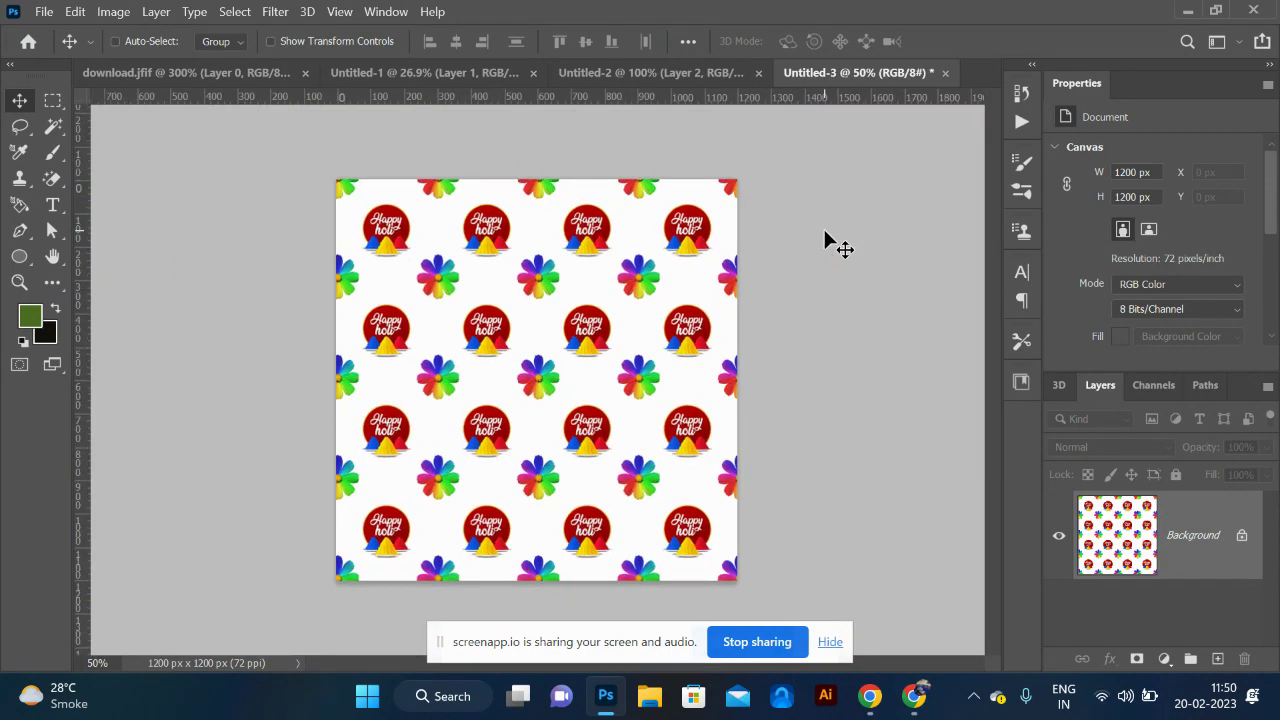
{"action": "key", "text": "ctrl+plus"}
{"action": "key", "text": "ctrl+plus"}
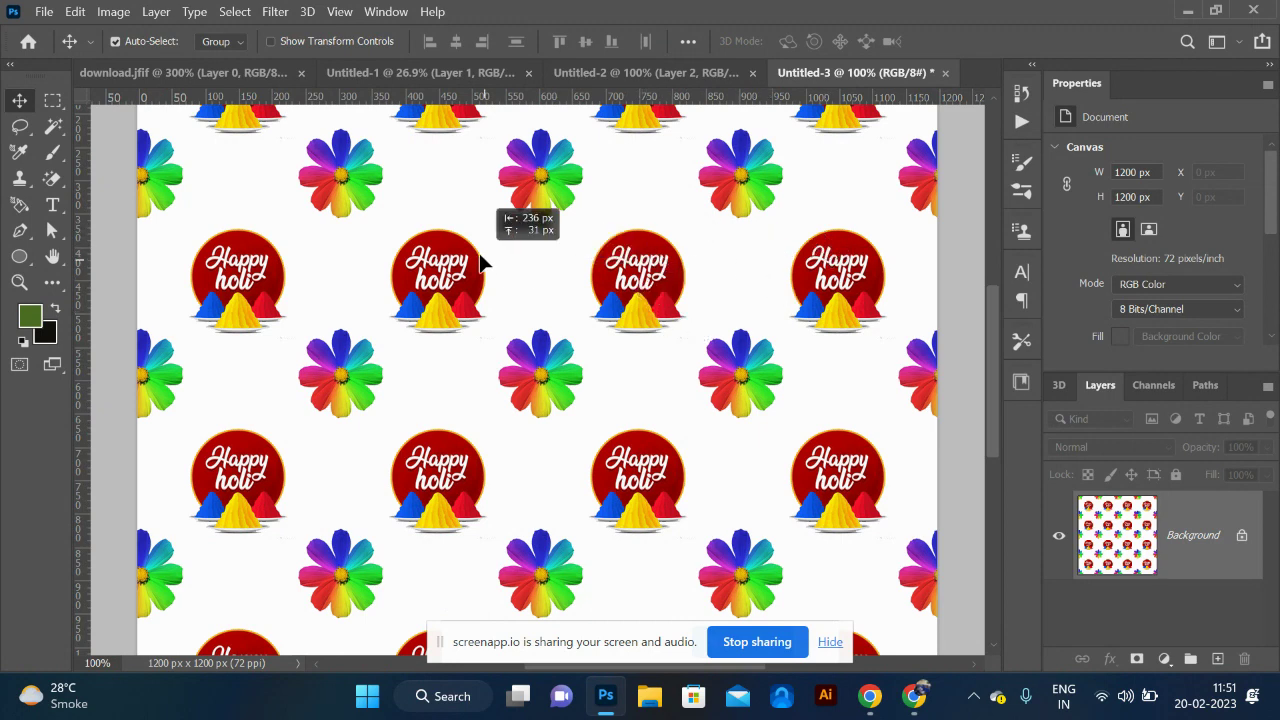
{"action": "left_click", "coordinate": [618, 288]}
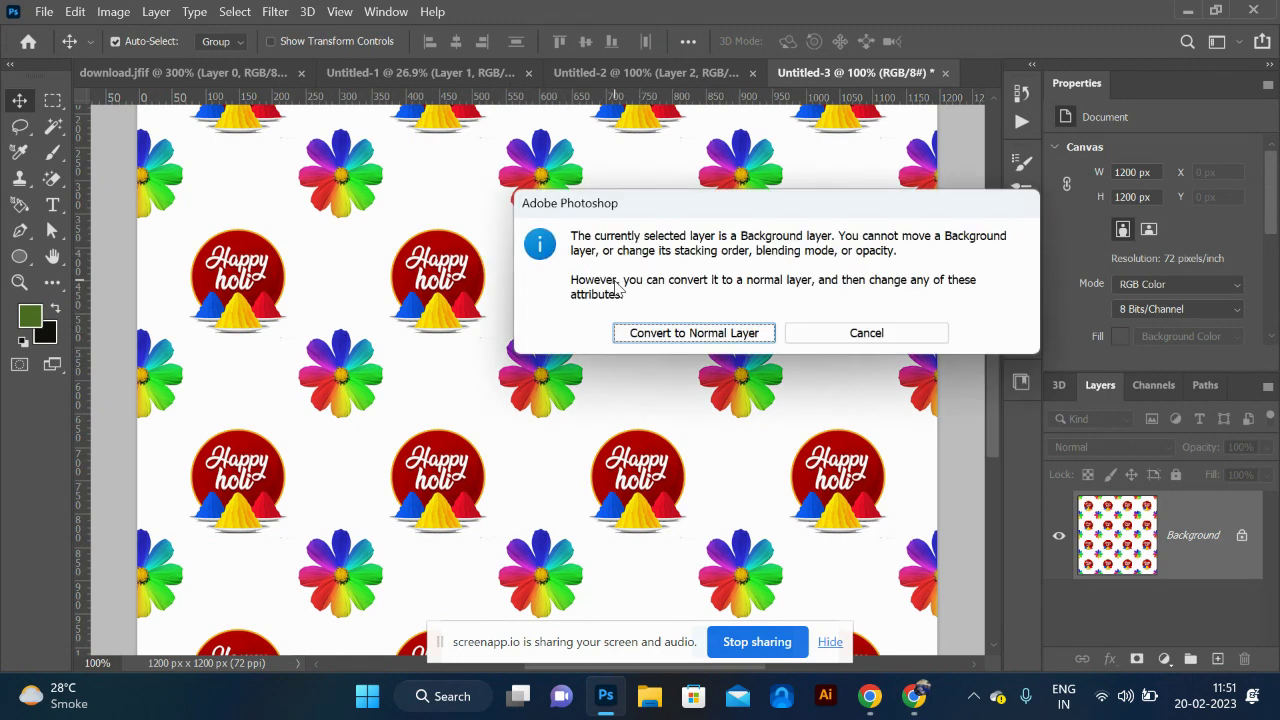
{"action": "key", "text": "alt+Tab"}
{"action": "left_click", "coordinate": [722, 55]}
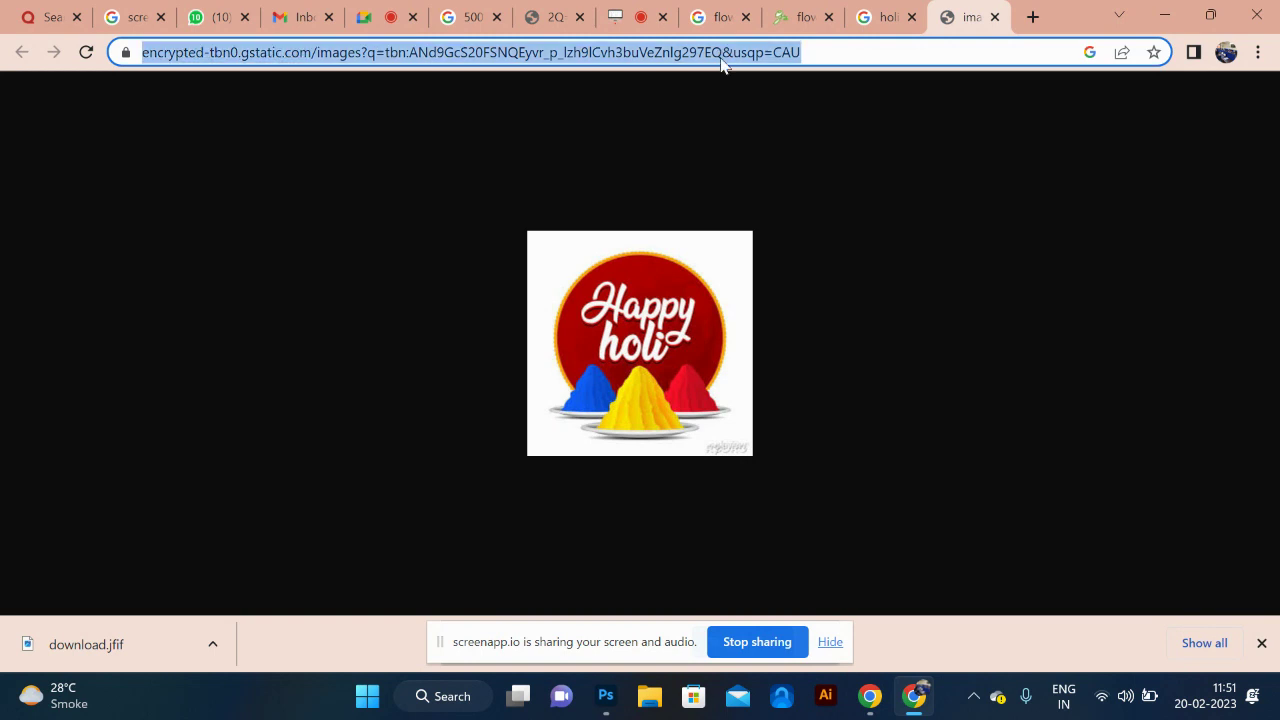
Step: Search Google Images for 'backdrop'
{"action": "type", "text": "backdrop"}
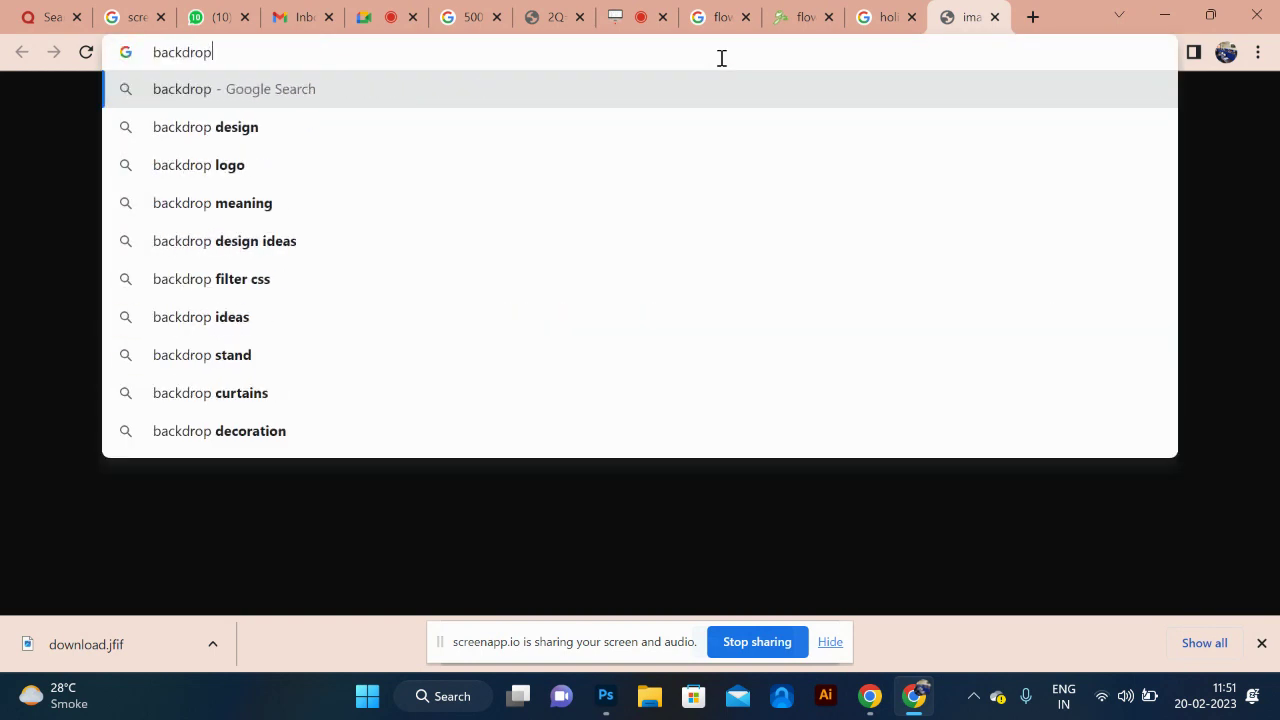
{"action": "key", "text": "Return"}
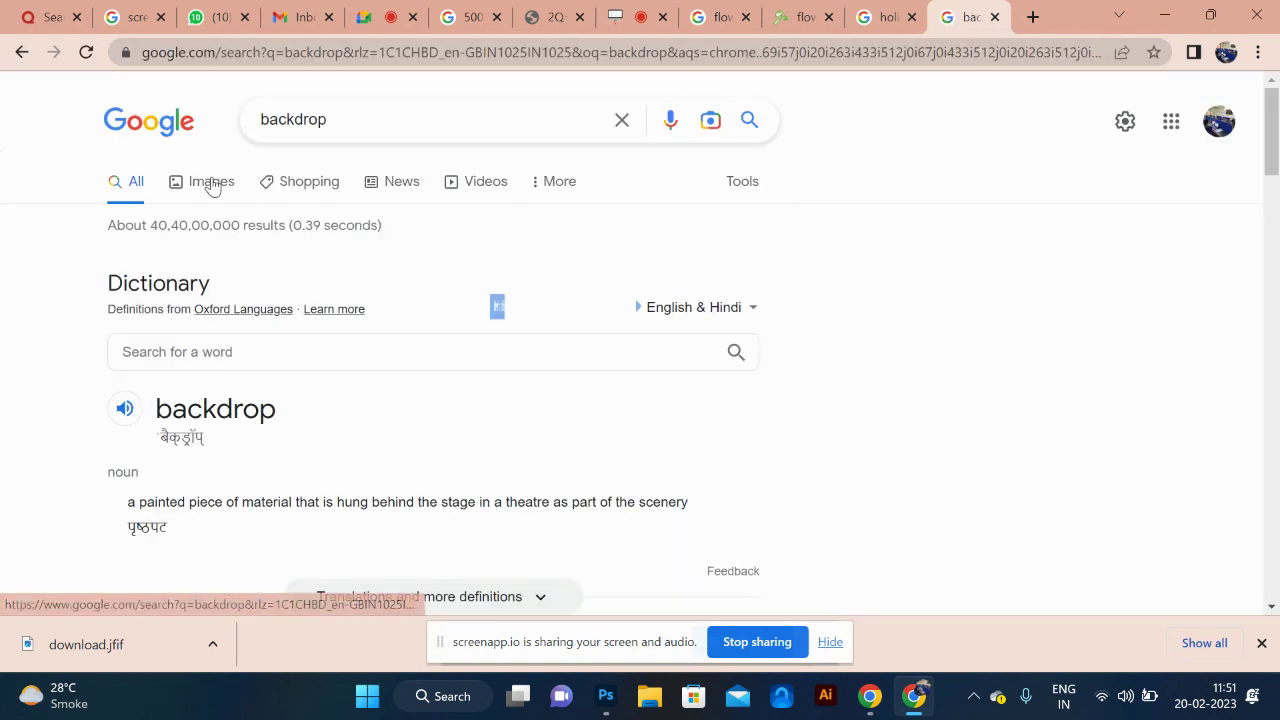
{"action": "left_click", "coordinate": [212, 184]}
{"action": "scroll", "coordinate": [487, 320], "scroll_direction": "down", "scroll_amount": 2}
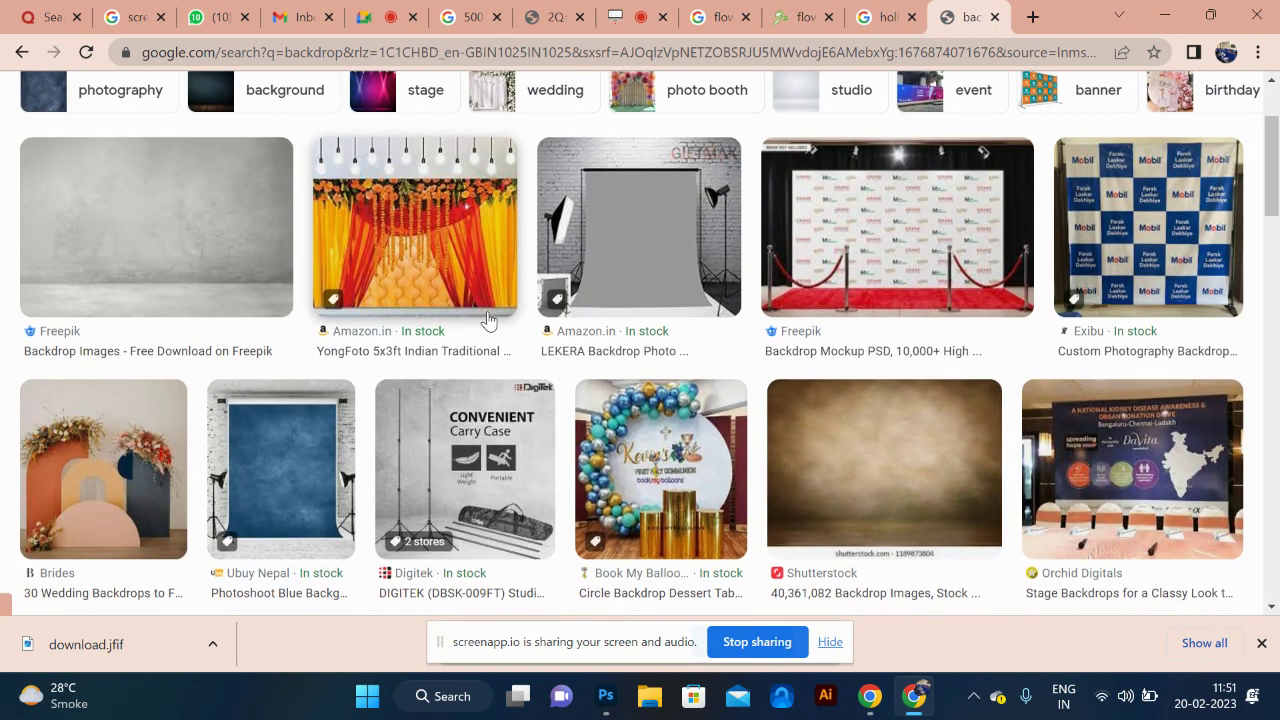
Step: Preview the red-carpet, checkered, press conference and 20th anniversary stage backdrop images
{"action": "left_click", "coordinate": [1030, 250]}
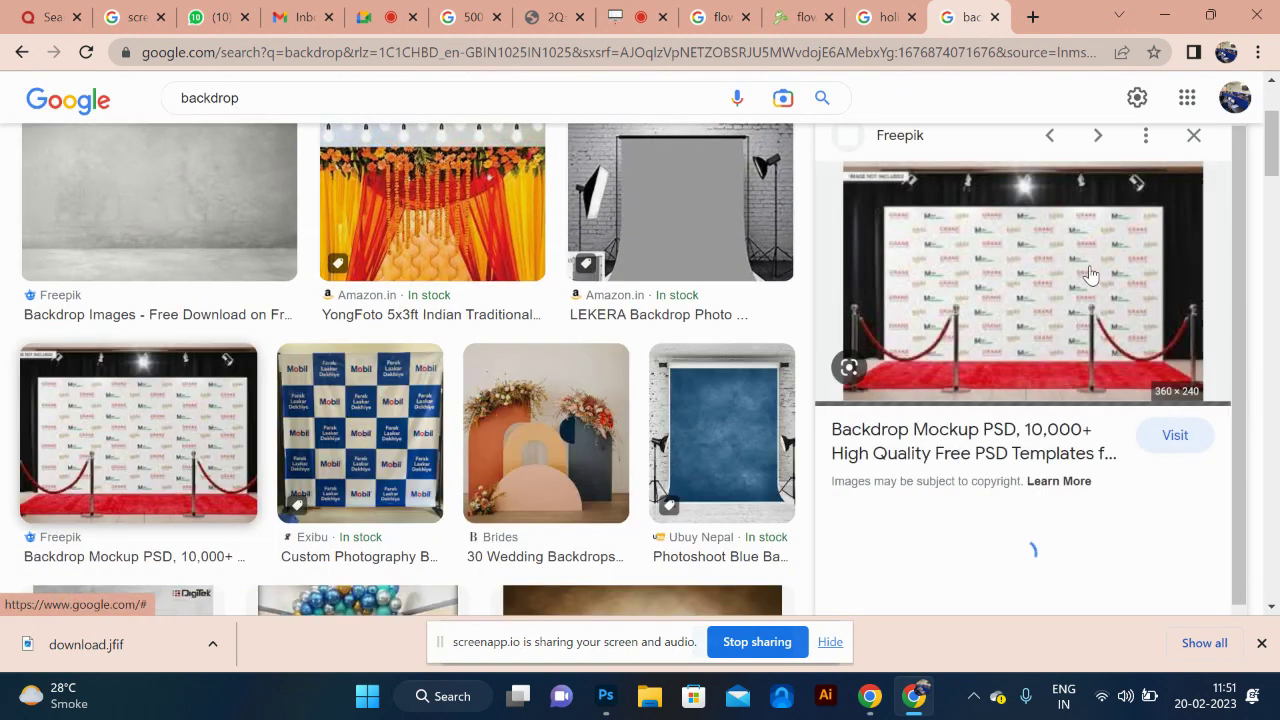
{"action": "left_click", "coordinate": [372, 451]}
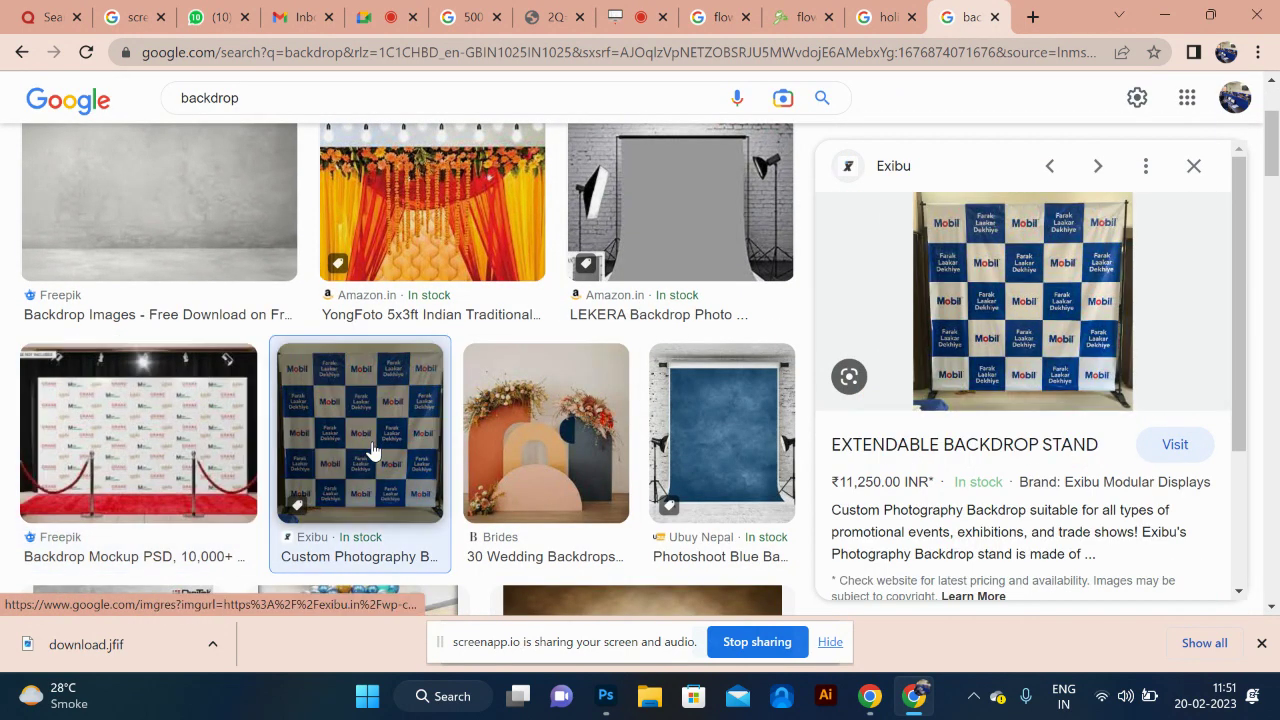
{"action": "scroll", "coordinate": [522, 399], "scroll_direction": "down", "scroll_amount": 5}
{"action": "scroll", "coordinate": [522, 399], "scroll_direction": "down", "scroll_amount": 3}
{"action": "scroll", "coordinate": [522, 399], "scroll_direction": "down", "scroll_amount": 1}
{"action": "scroll", "coordinate": [522, 399], "scroll_direction": "down", "scroll_amount": 1}
{"action": "scroll", "coordinate": [522, 399], "scroll_direction": "down", "scroll_amount": 2}
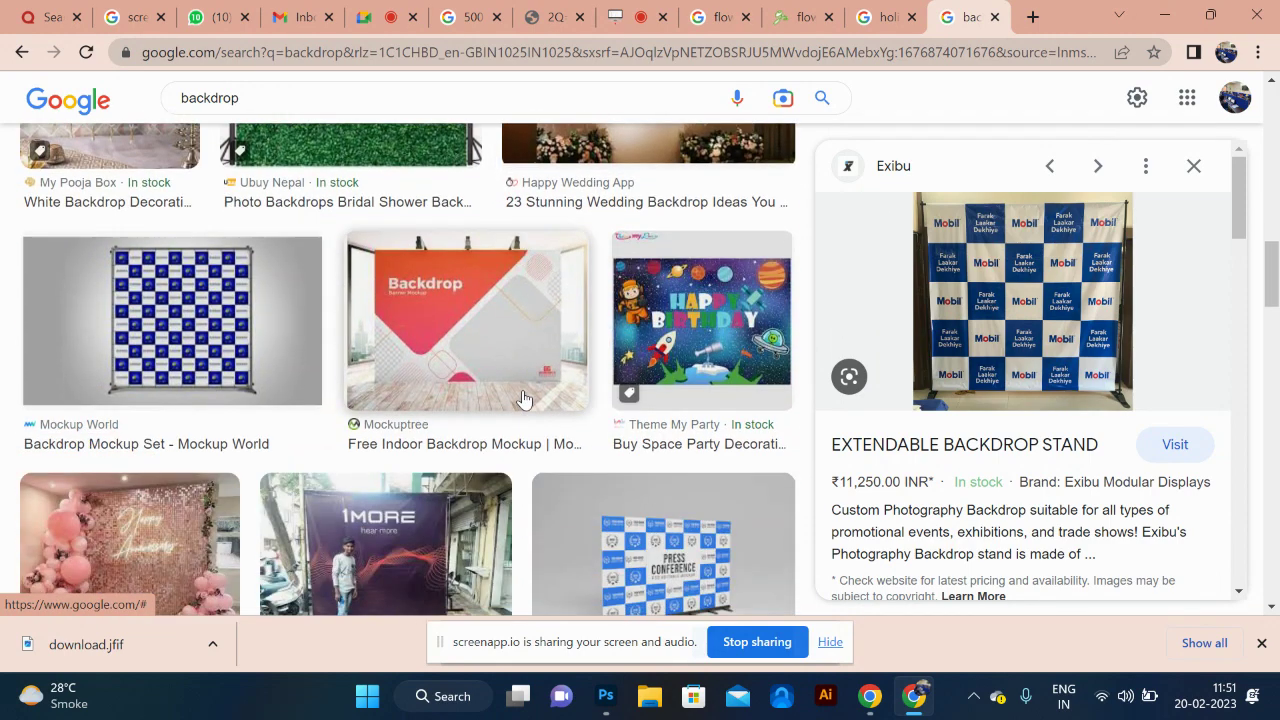
{"action": "left_click", "coordinate": [172, 320]}
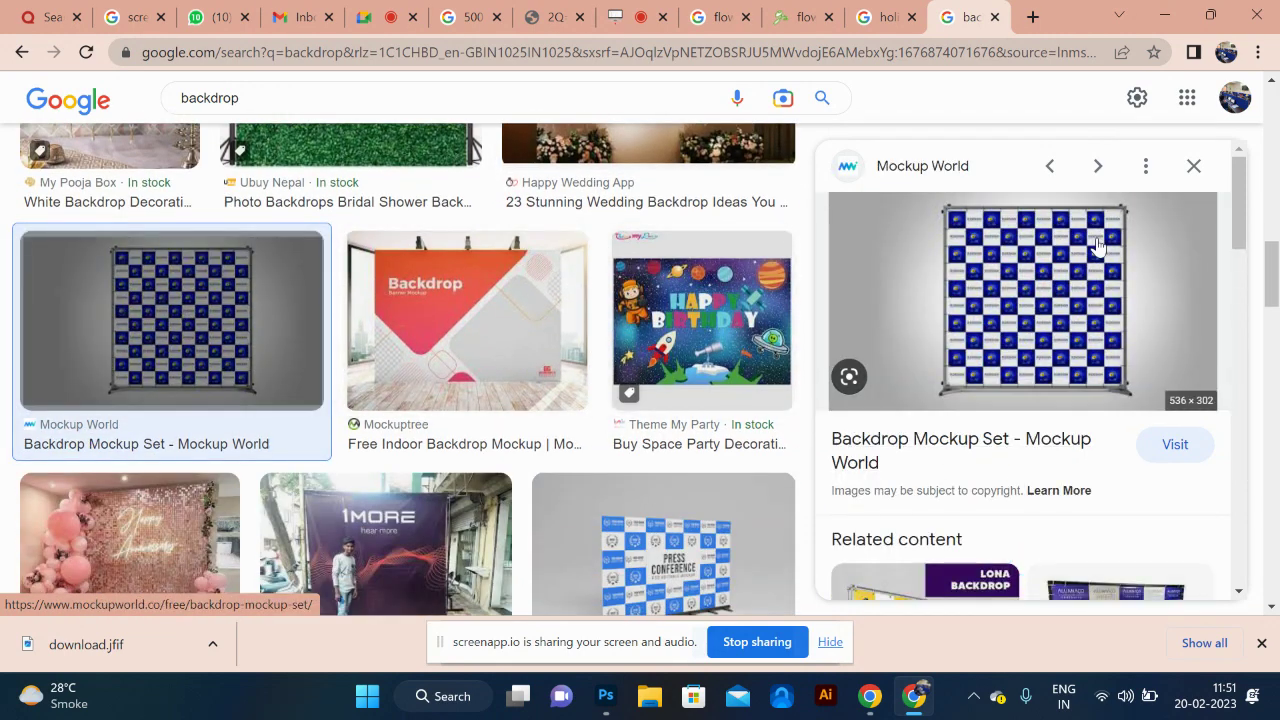
{"action": "scroll", "coordinate": [697, 424], "scroll_direction": "down", "scroll_amount": 2}
{"action": "left_click", "coordinate": [697, 424]}
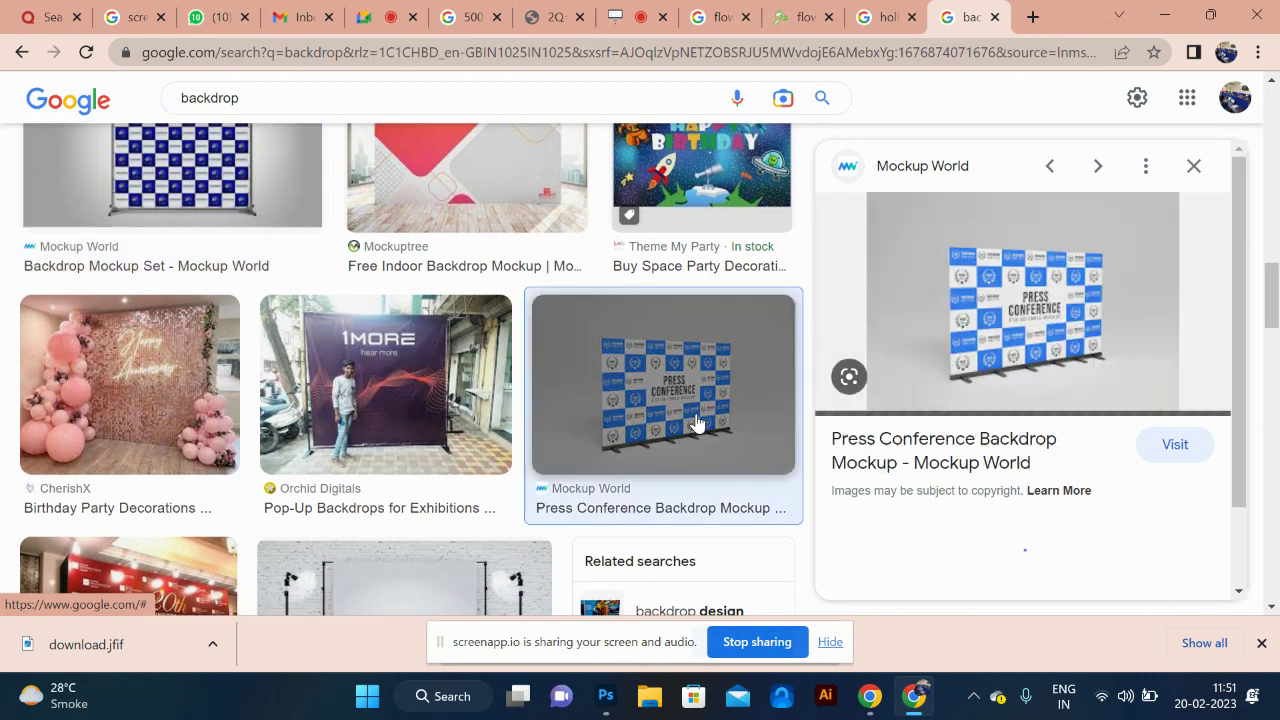
{"action": "scroll", "coordinate": [333, 511], "scroll_direction": "down", "scroll_amount": 4}
{"action": "scroll", "coordinate": [333, 511], "scroll_direction": "up", "scroll_amount": 1}
{"action": "left_click", "coordinate": [140, 314]}
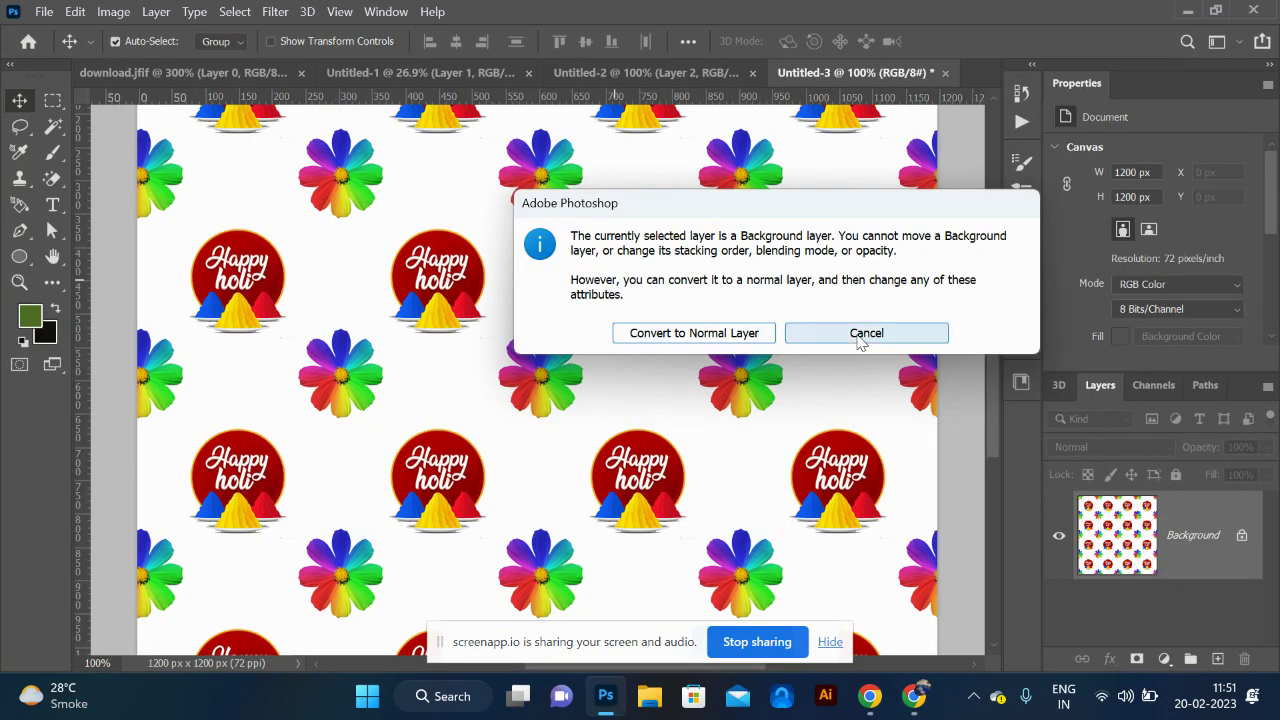
Step: Dismiss the Background layer warning and return to the zoomed Untitled-2 Happy Holi tile
{"action": "left_click", "coordinate": [858, 338]}
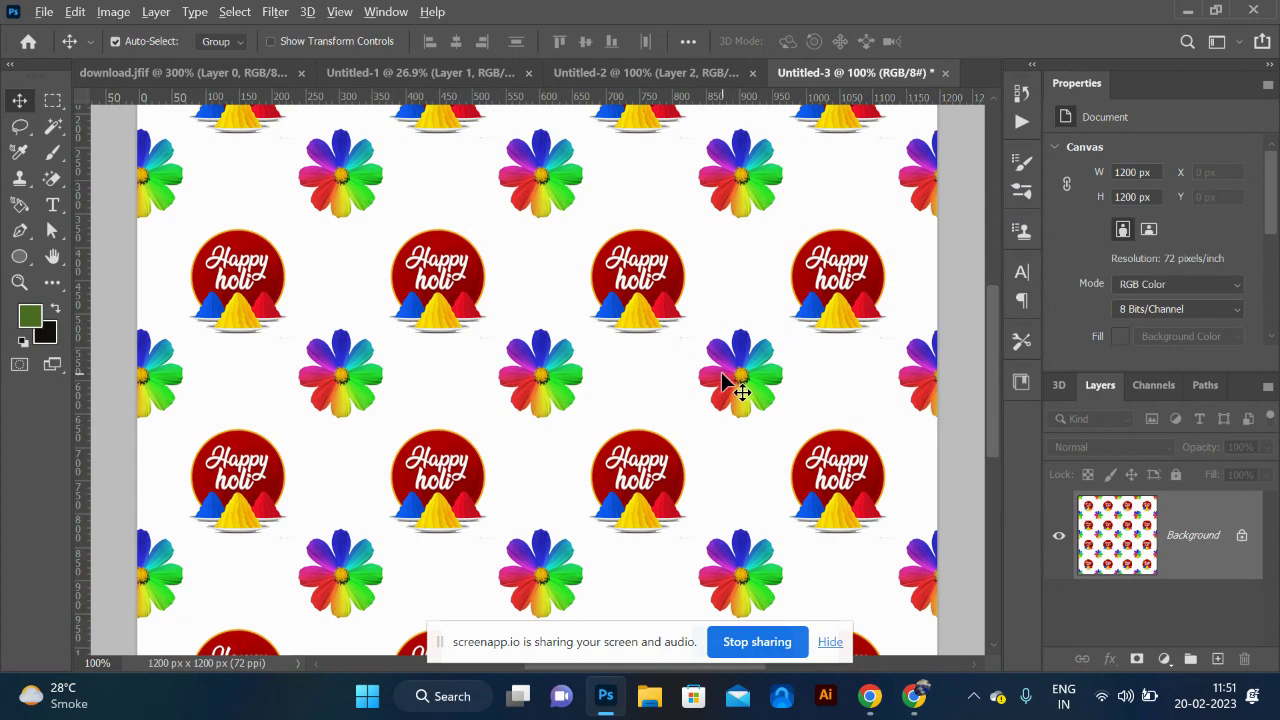
{"action": "key", "text": "alt+Tab"}
{"action": "key", "text": "alt+Tab"}
{"action": "key", "text": "ctrl+z"}
{"action": "left_click", "coordinate": [632, 73]}
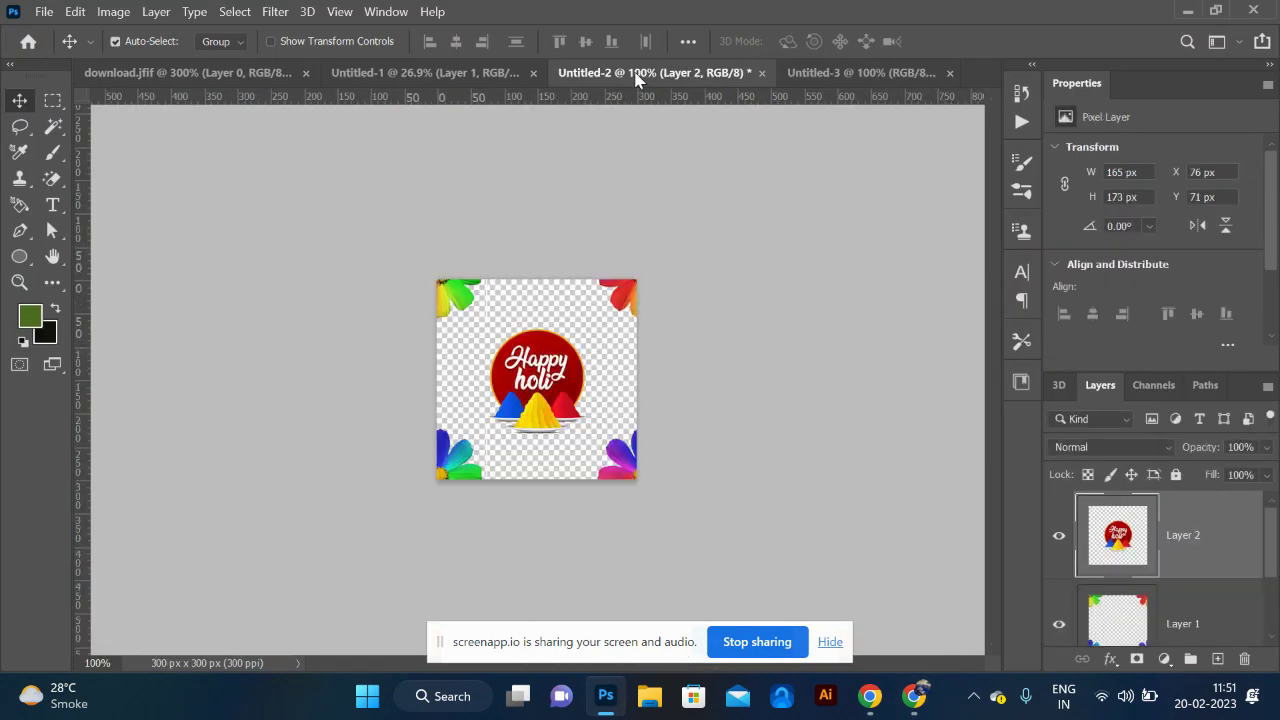
{"action": "key", "text": "ctrl+plus"}
{"action": "key", "text": "ctrl+plus"}
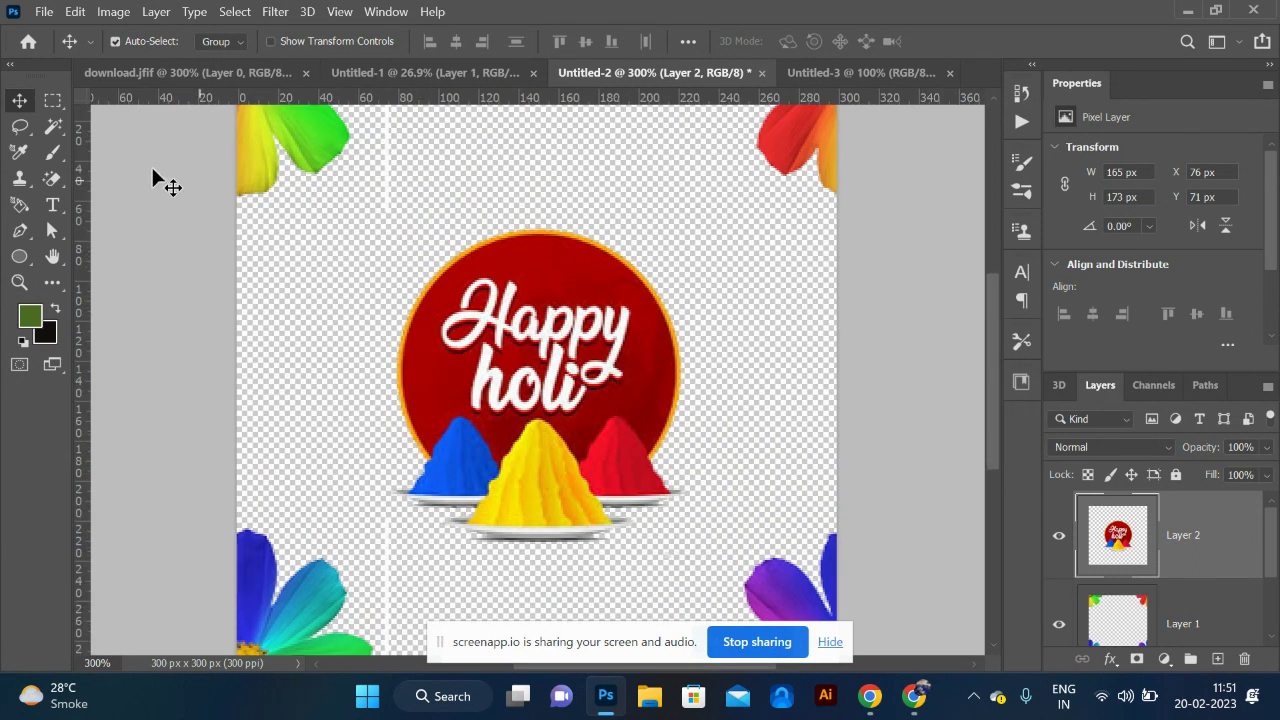
Step: On a new layer, fill a thin left-edge strip with green and drag a copy to the right edge
{"action": "left_click", "coordinate": [52, 100]}
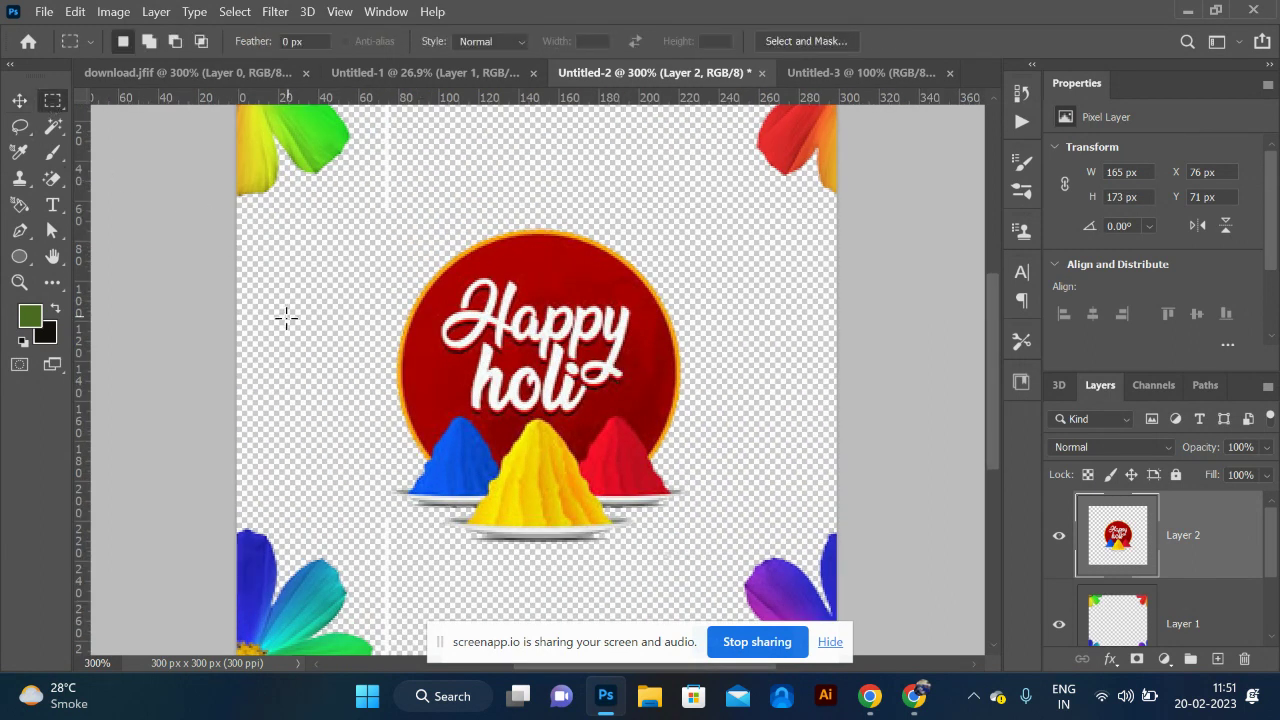
{"action": "left_click_drag", "start_coordinate": [238, 235], "coordinate": [256, 493]}
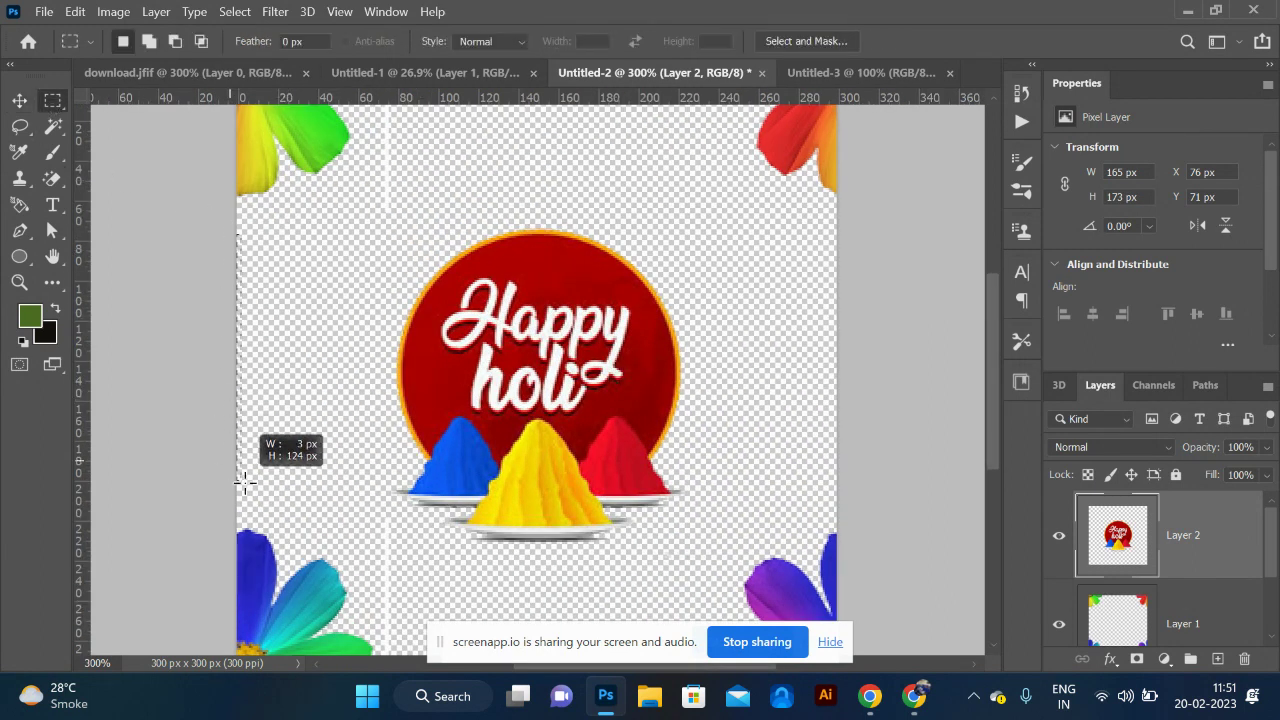
{"action": "left_click", "coordinate": [1218, 658]}
{"action": "key", "text": "alt+BackSpace"}
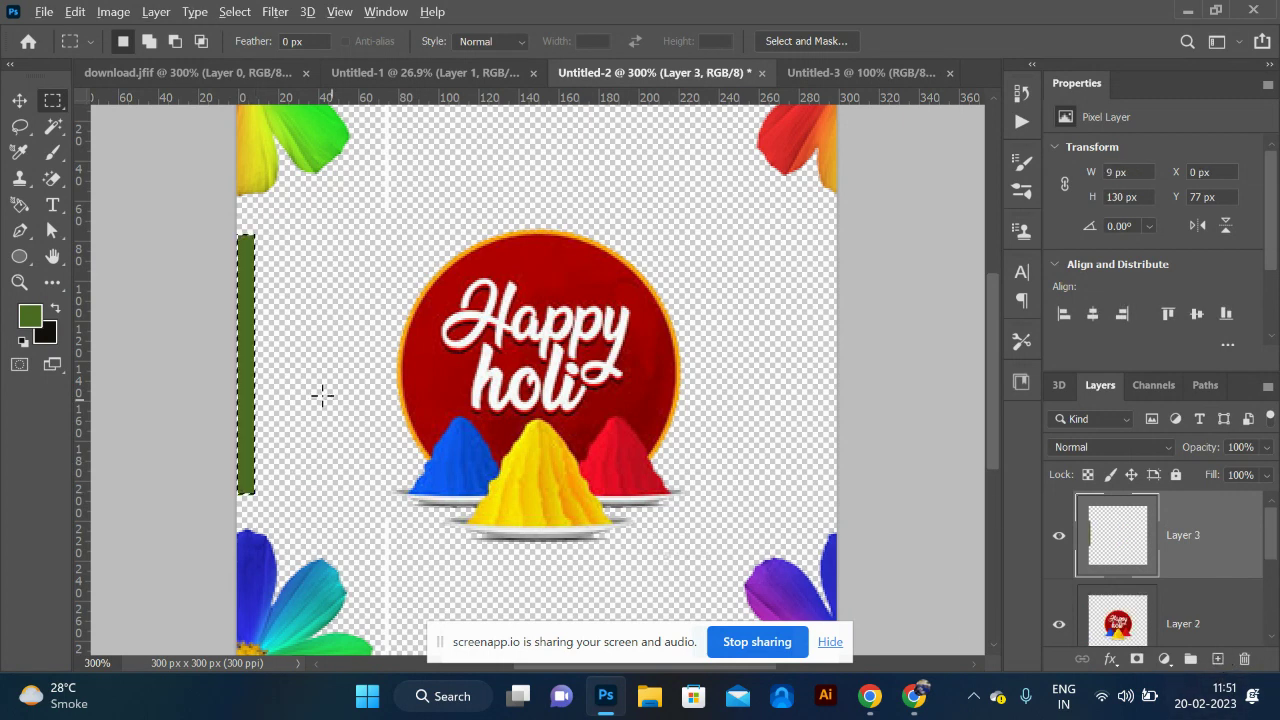
{"action": "left_click", "coordinate": [16, 102]}
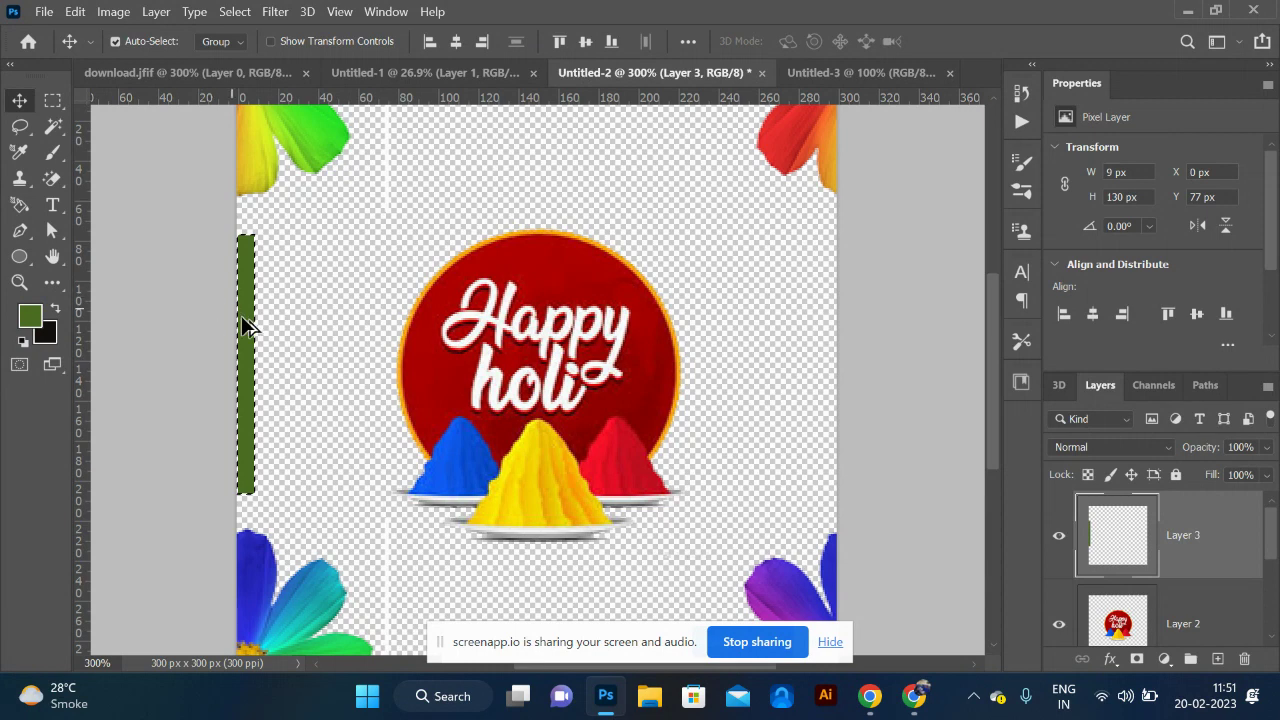
{"action": "left_click_drag", "start_coordinate": [246, 323], "coordinate": [828, 358]}
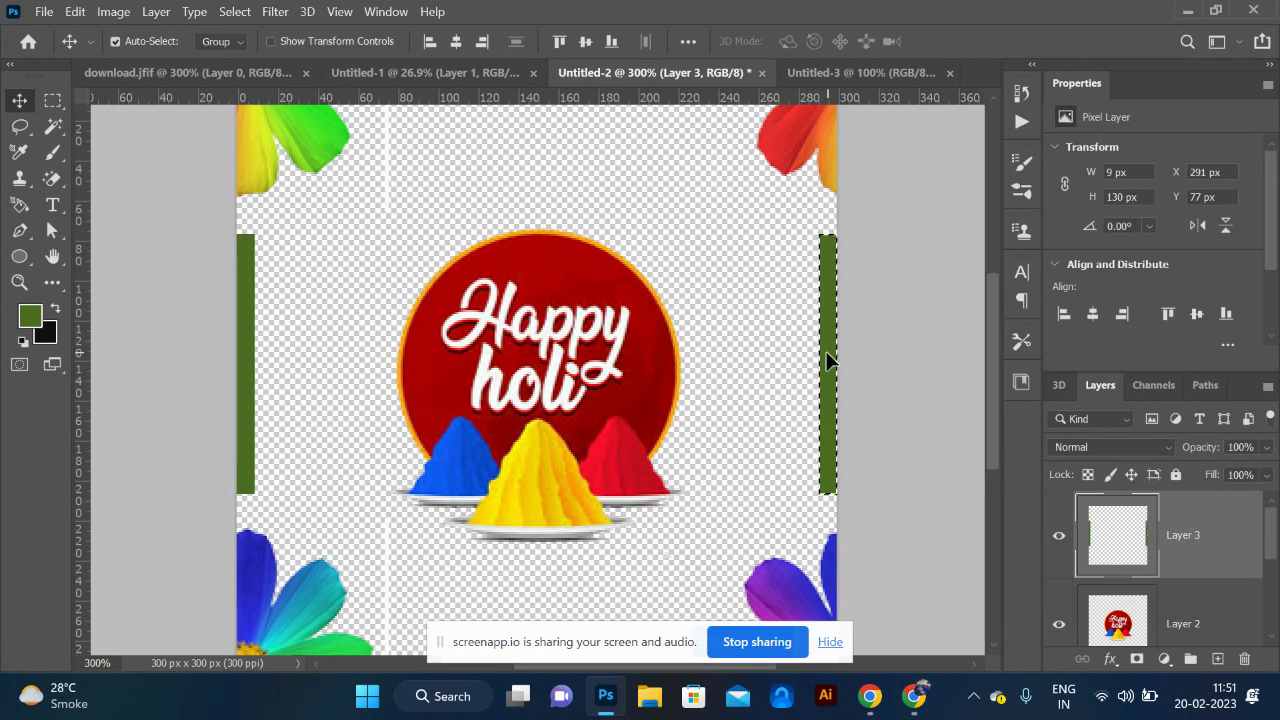
Step: Recolour the right strip with the red sampled from the Happy holi circle, then deselect
{"action": "key", "text": "i"}
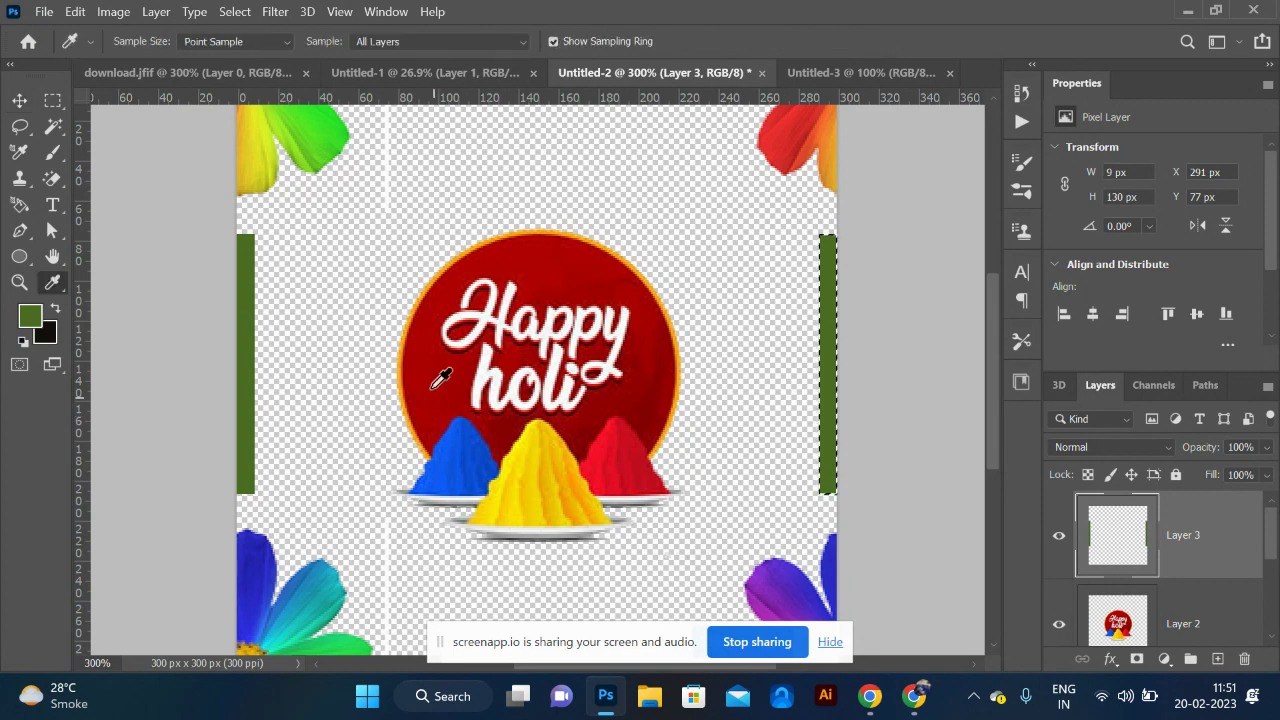
{"action": "left_click", "coordinate": [433, 373]}
{"action": "key", "text": "alt+BackSpace"}
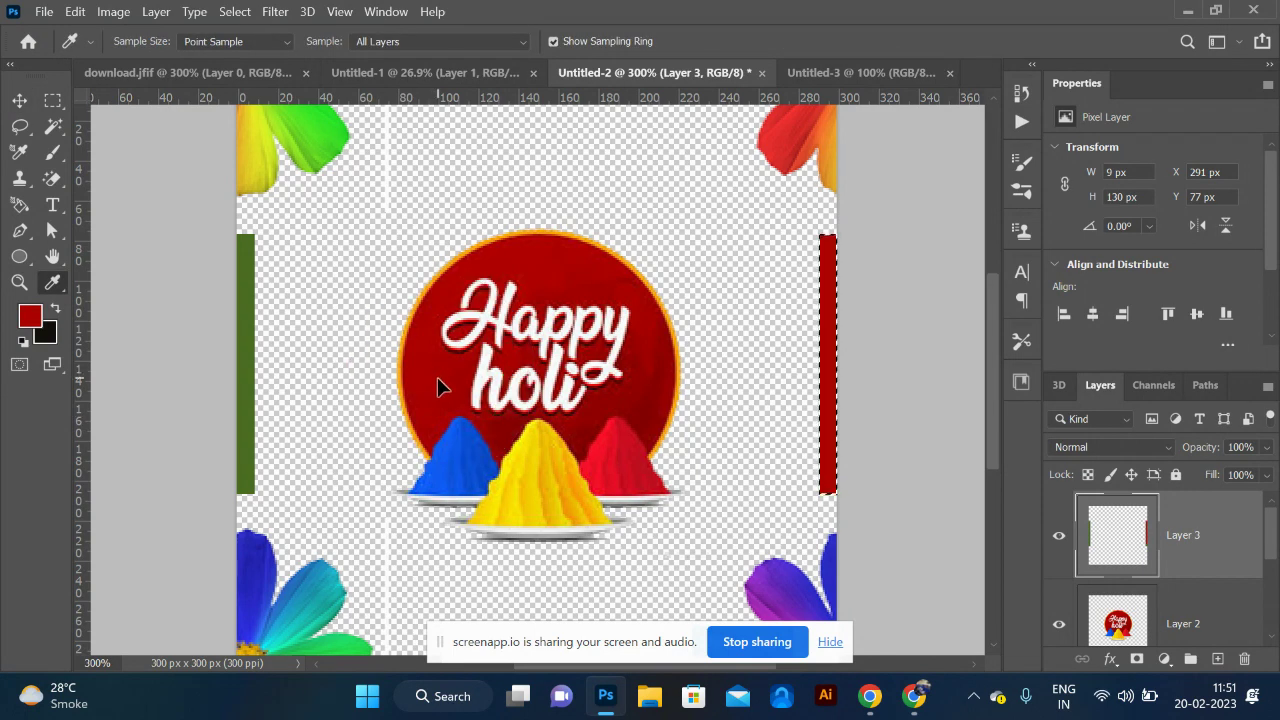
{"action": "key", "text": "ctrl+d"}
{"action": "key", "text": "ctrl+minus"}
{"action": "key", "text": "ctrl+minus"}
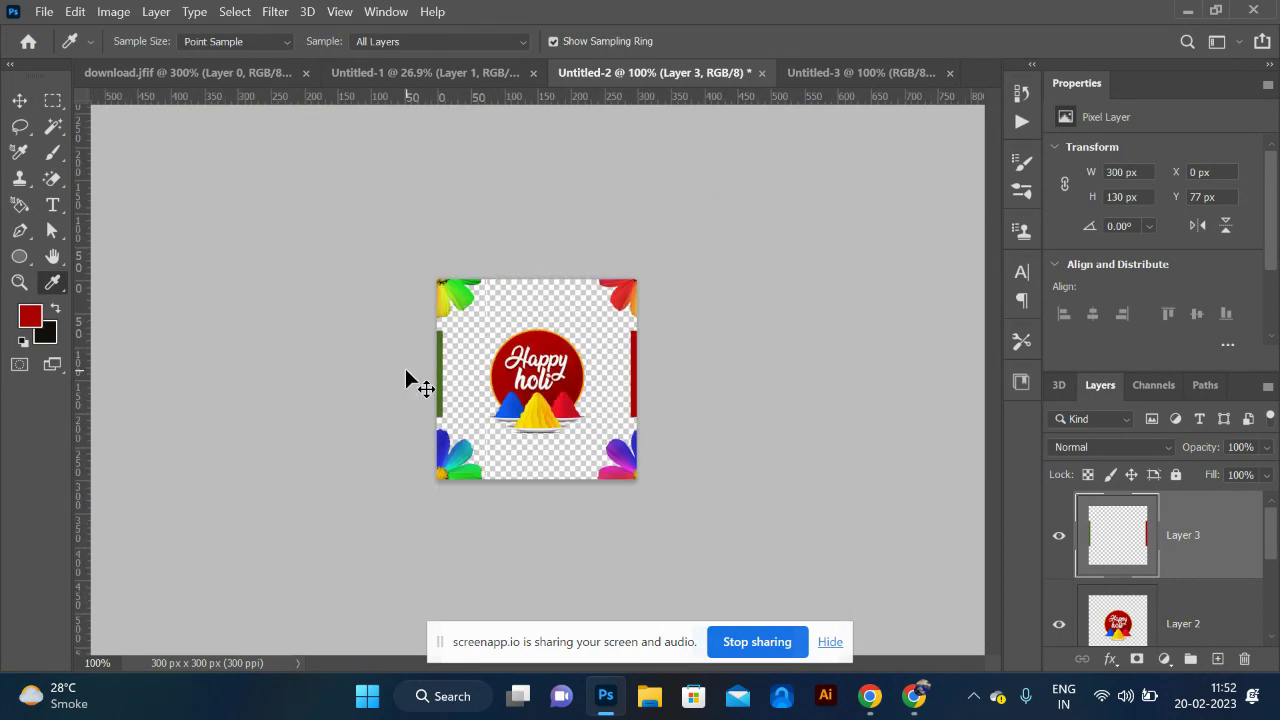
{"action": "key", "text": "alt+e"}
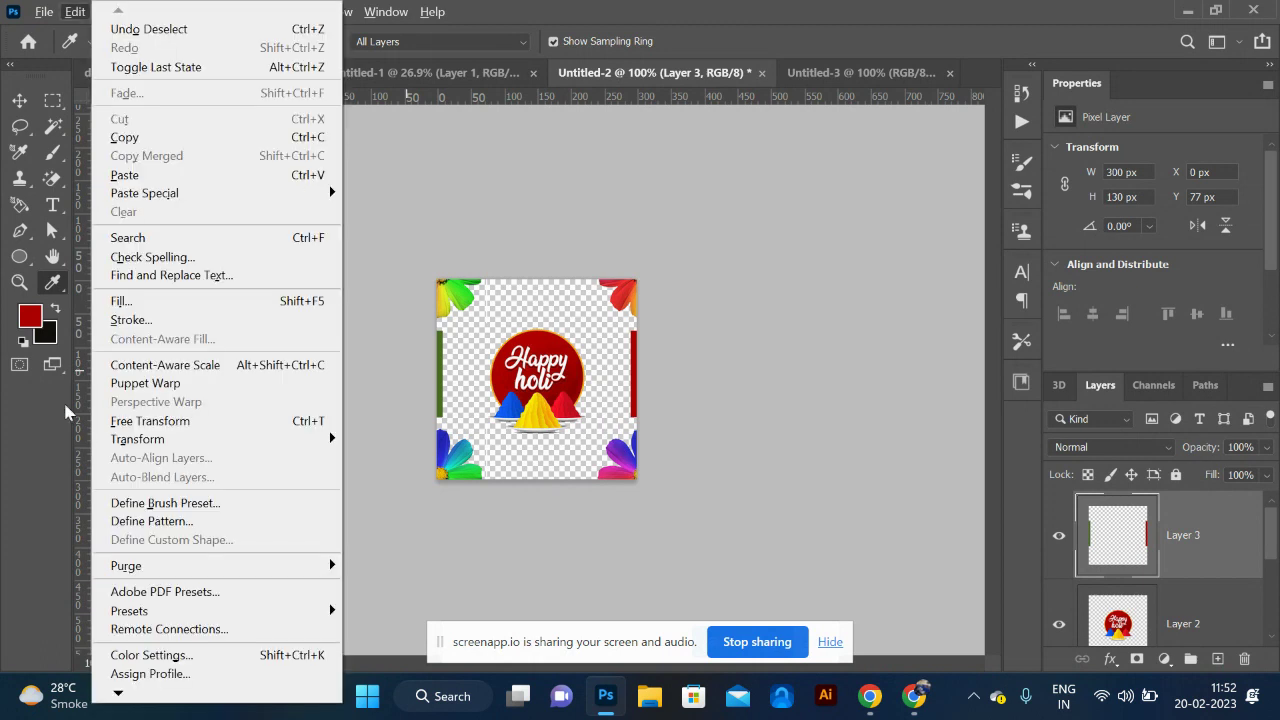
Step: Define the Happy Holi tile as Pattern 24 and fill the blank Untitled-3 canvas with it
{"action": "left_click", "coordinate": [183, 521]}
{"action": "left_click", "coordinate": [838, 211]}
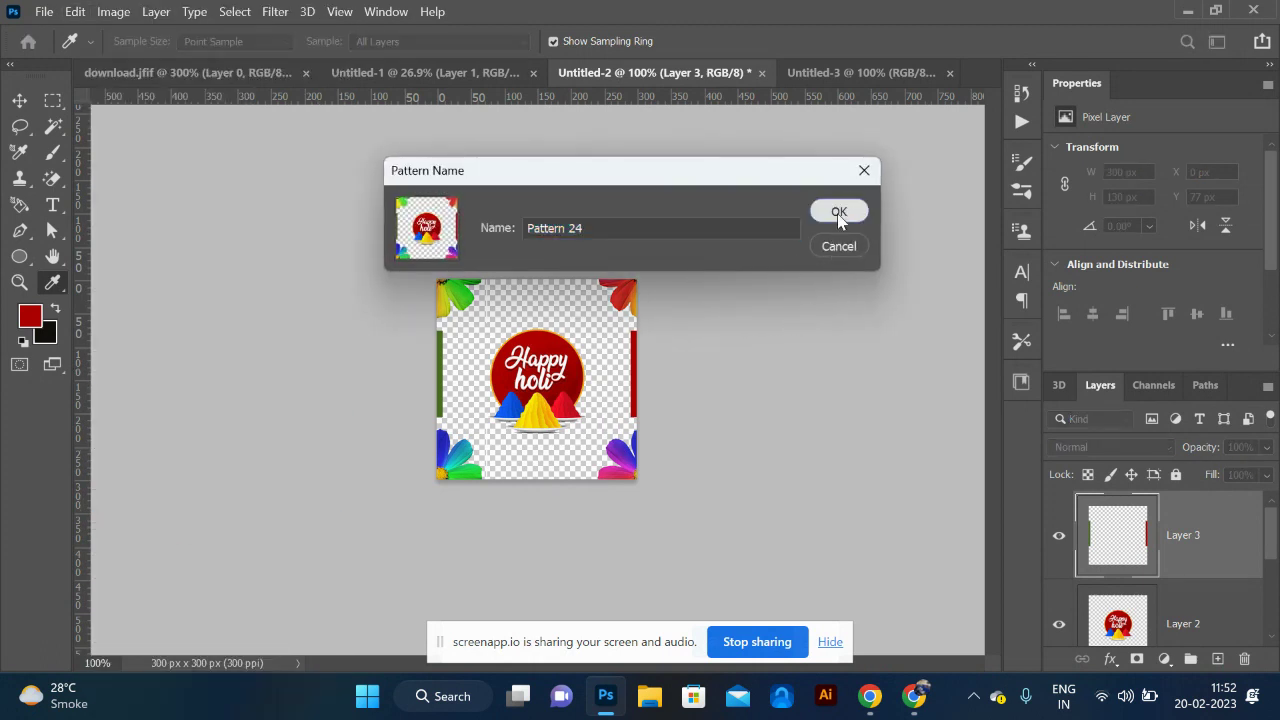
{"action": "left_click", "coordinate": [848, 78]}
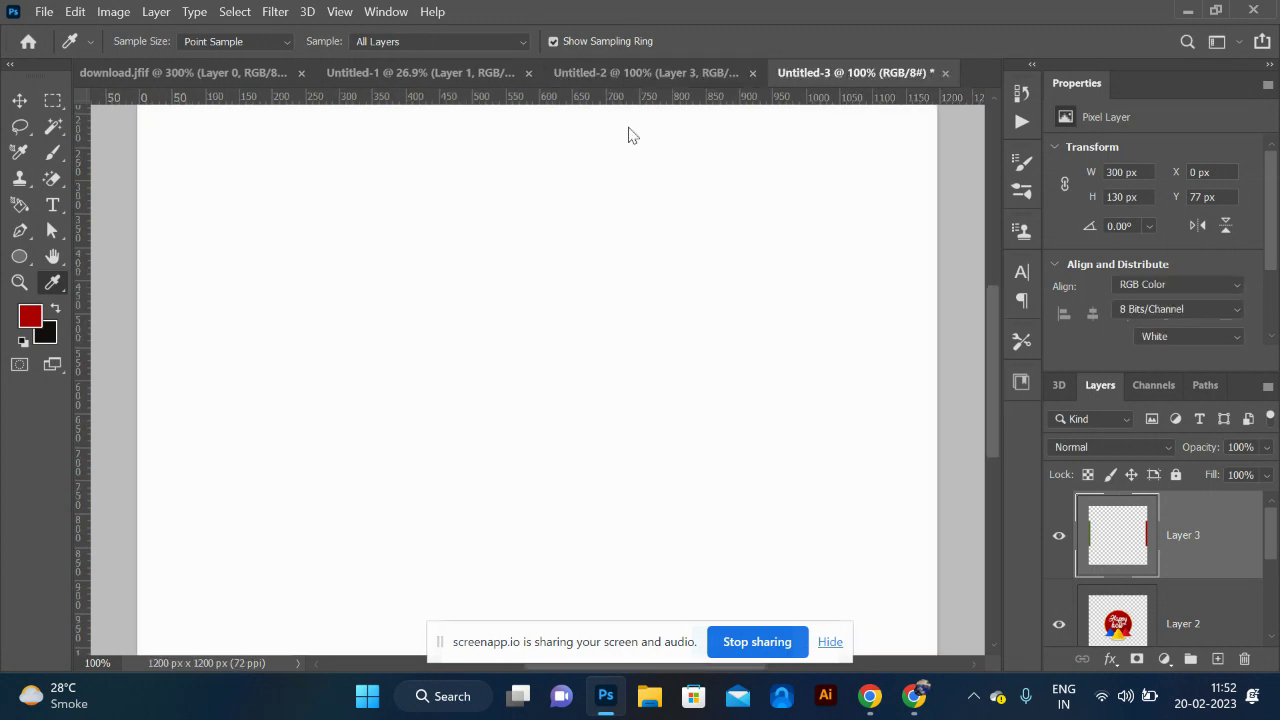
{"action": "left_click", "coordinate": [75, 11]}
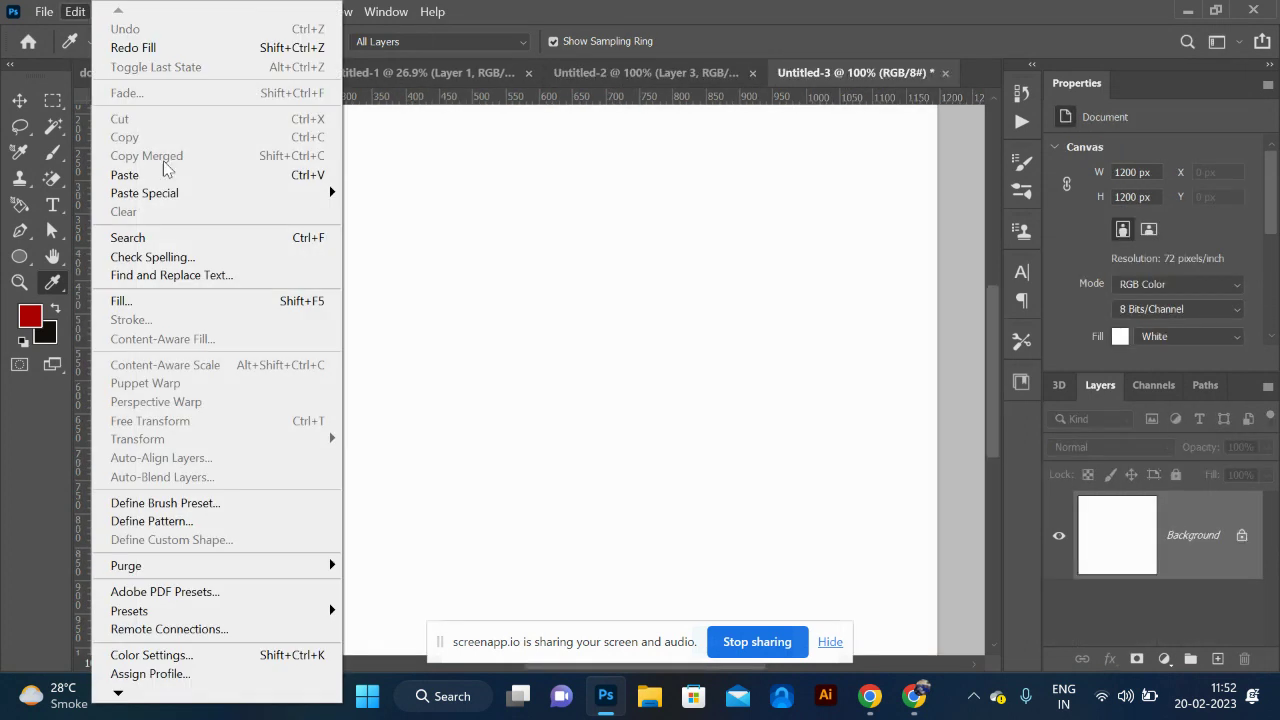
{"action": "left_click", "coordinate": [178, 301]}
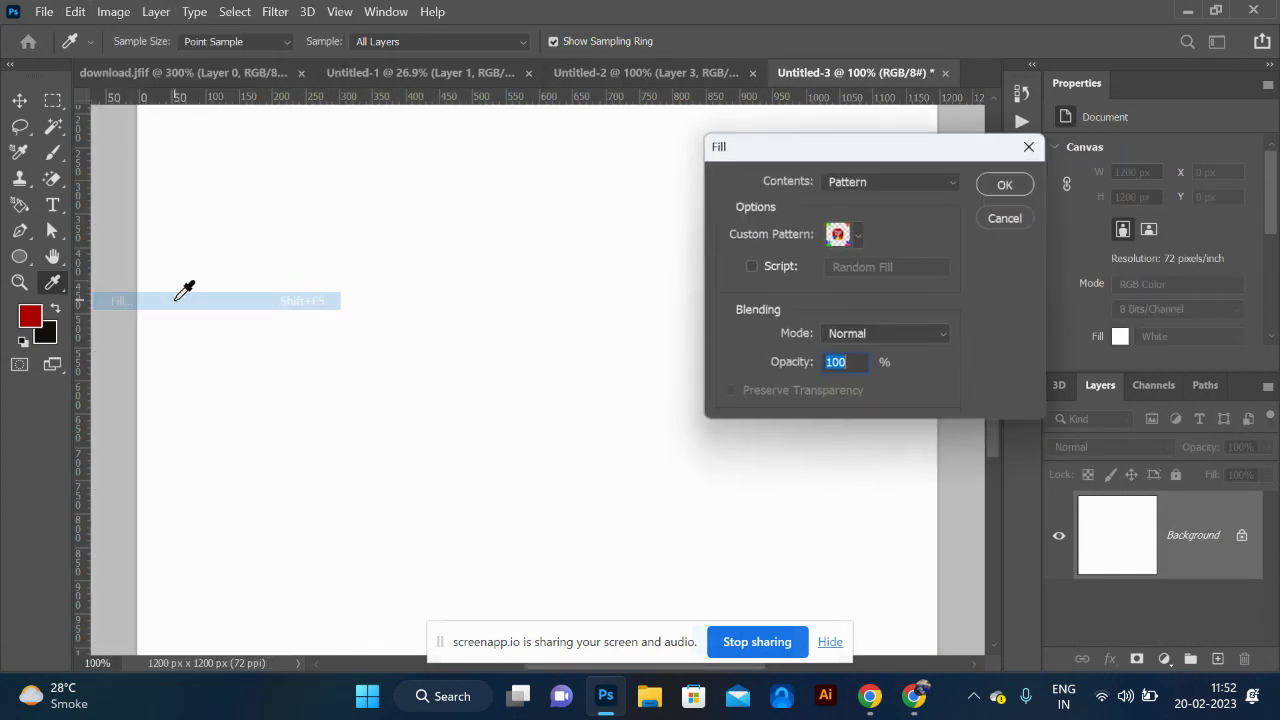
{"action": "left_click", "coordinate": [853, 237]}
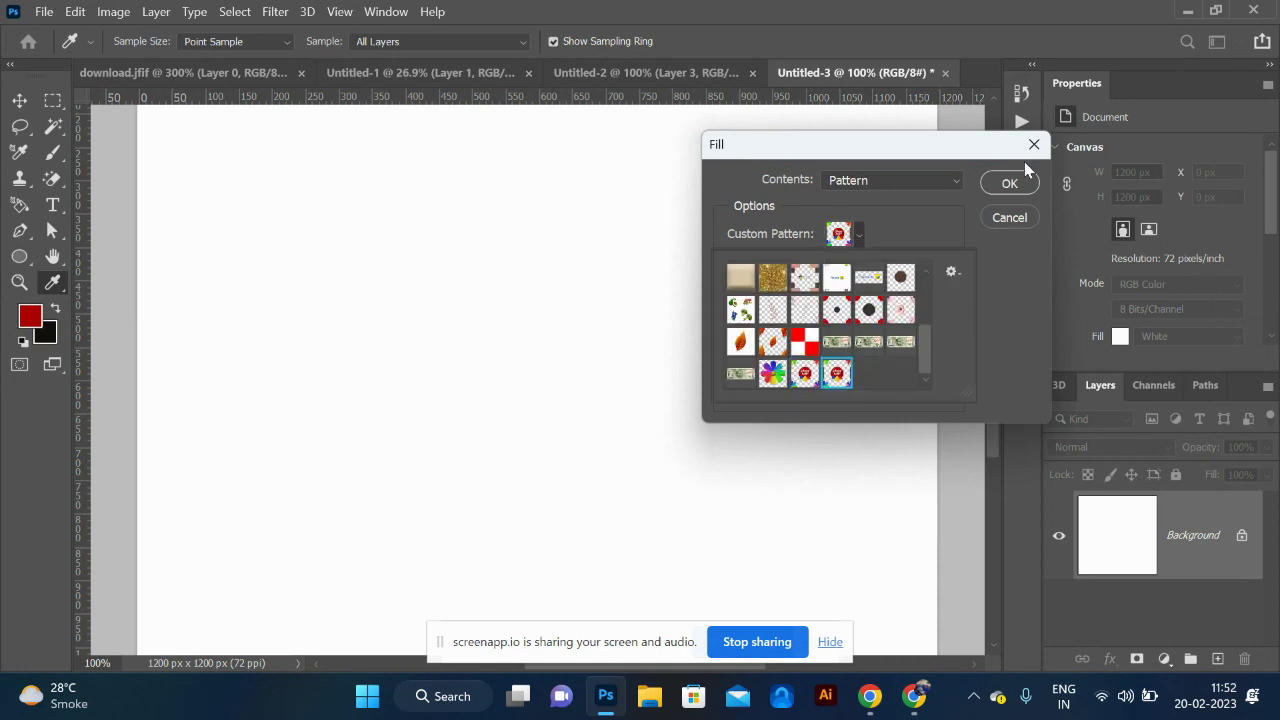
{"action": "left_click", "coordinate": [990, 187]}
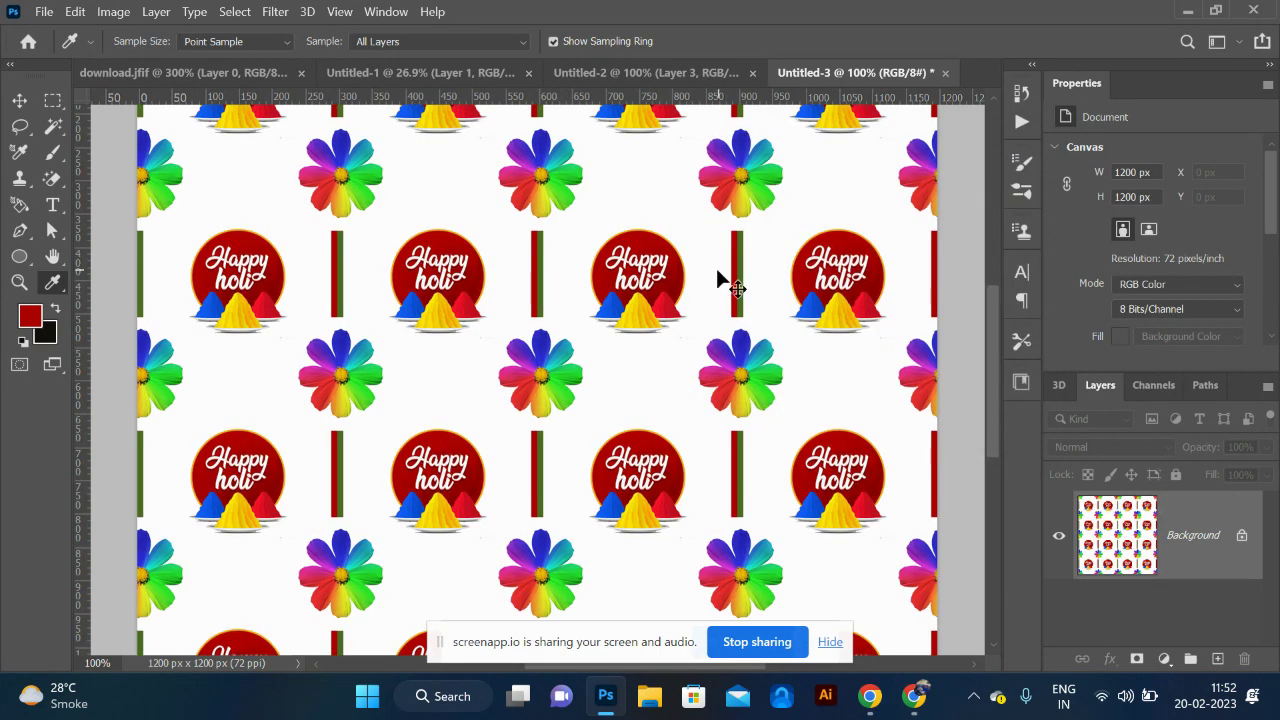
{"action": "key", "text": "ctrl+minus"}
{"action": "key", "text": "ctrl+minus"}
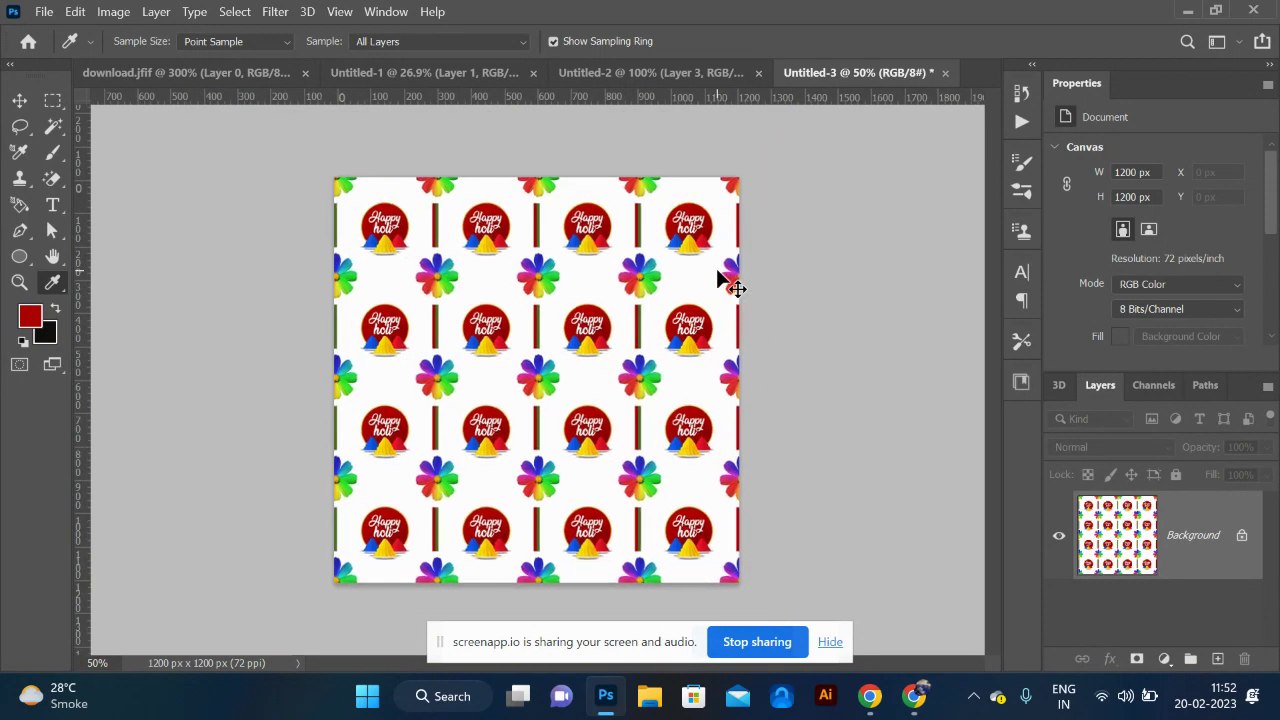
Step: View the Pattern 24 tiling at 66.7%, then bring Chrome's 'backdrop' image results to the front
{"action": "key", "text": "ctrl+plus"}
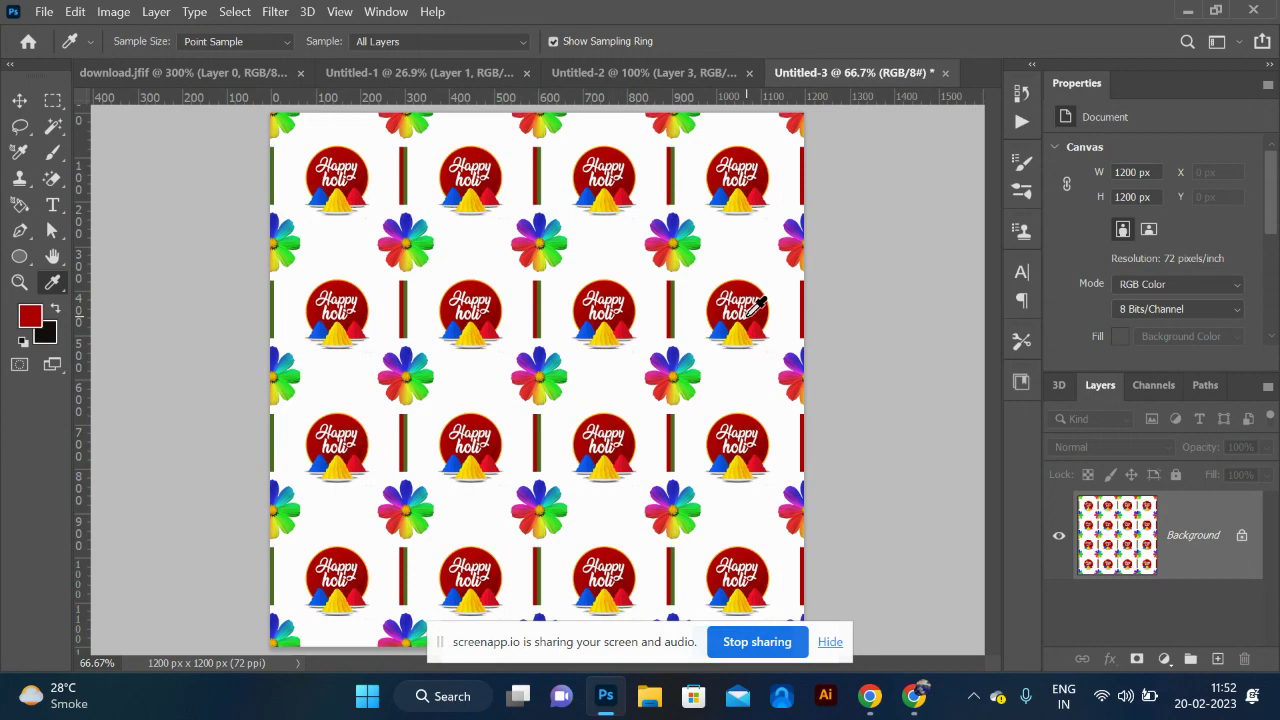
{"action": "key", "text": "alt+Tab"}
{"action": "key", "text": "alt+Tab"}
{"action": "key", "text": "alt+Tab"}
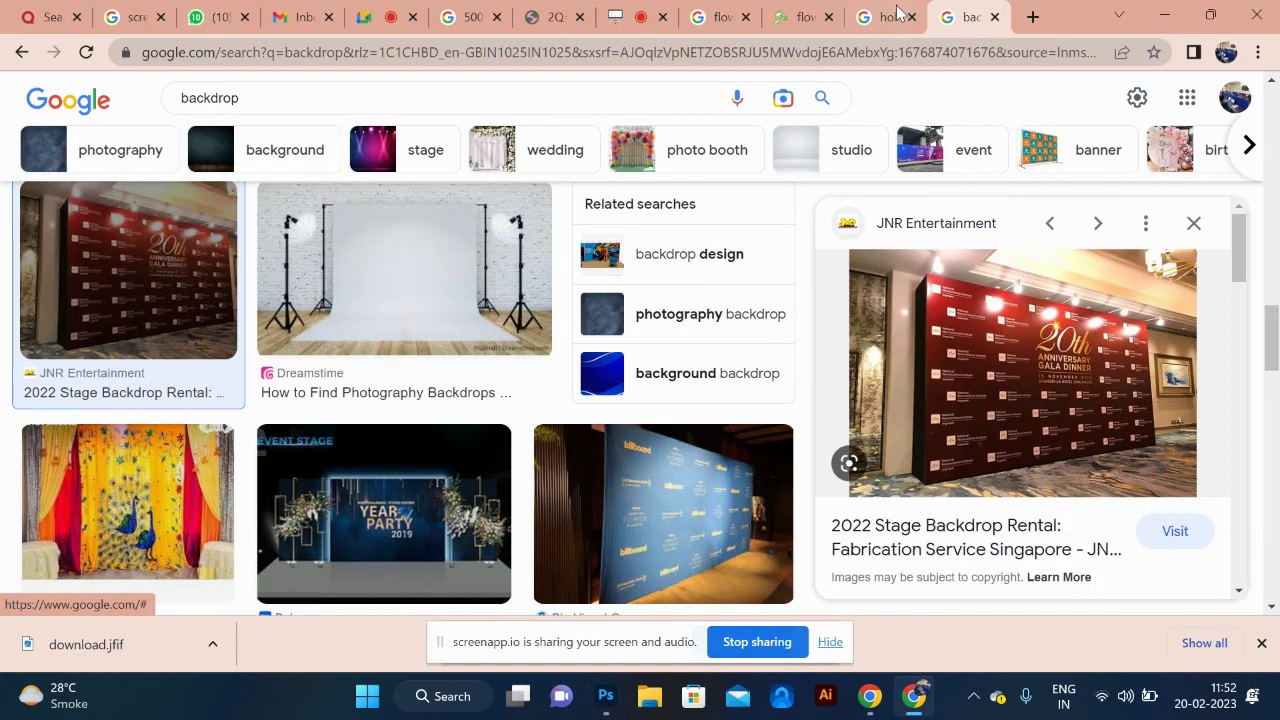
Step: Look over the 'holi logo' image results and the Photoshop pattern, then go to the ScreenApp recording tab
{"action": "left_click", "coordinate": [888, 14]}
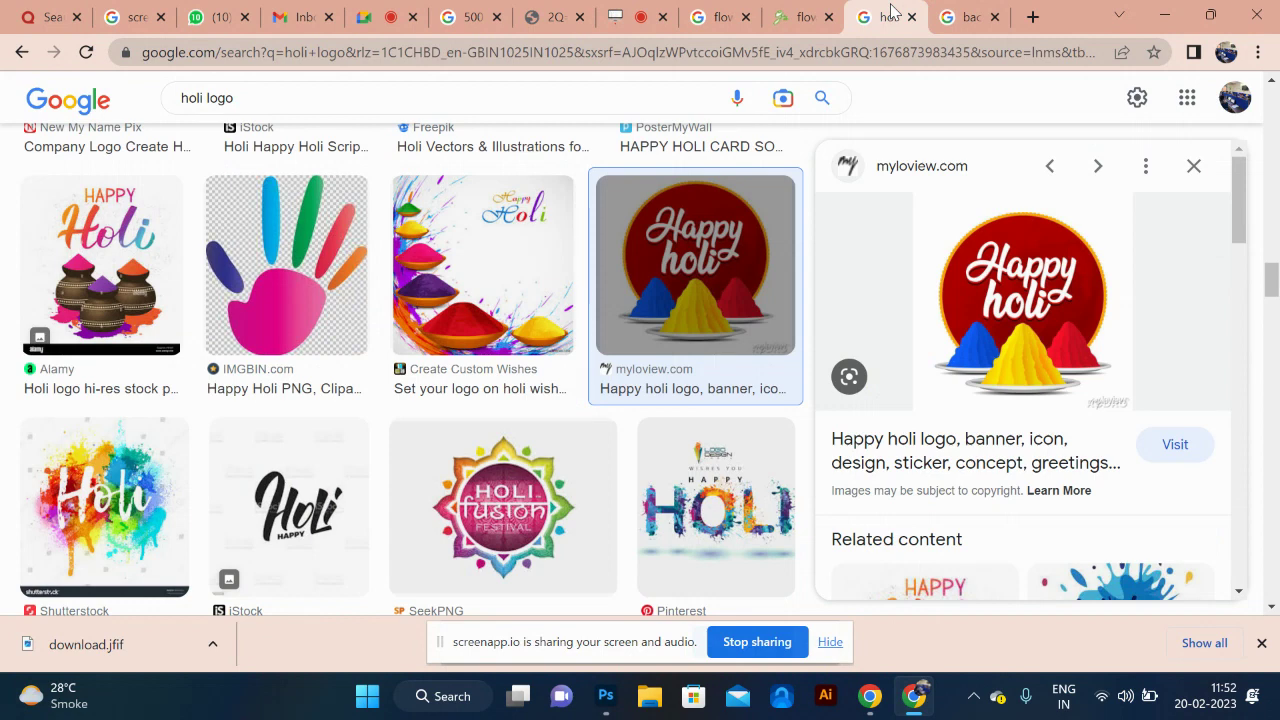
{"action": "key", "text": "alt+Tab"}
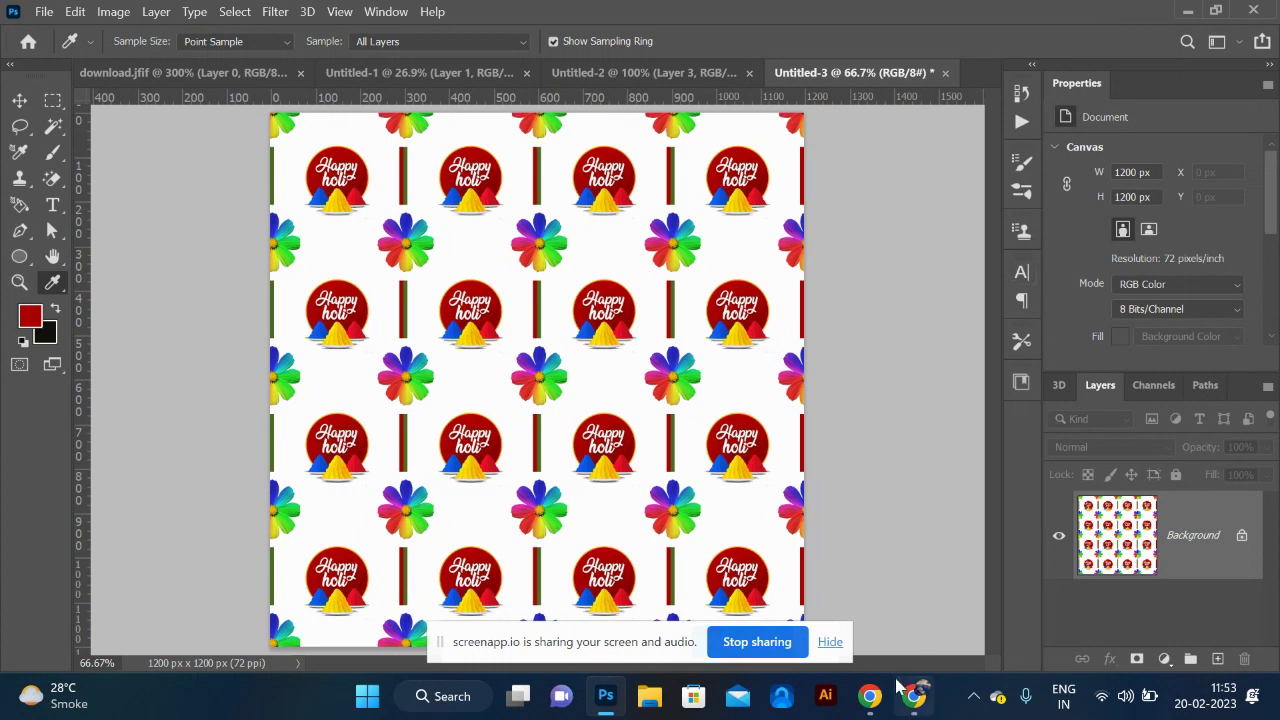
{"action": "left_click", "coordinate": [930, 702]}
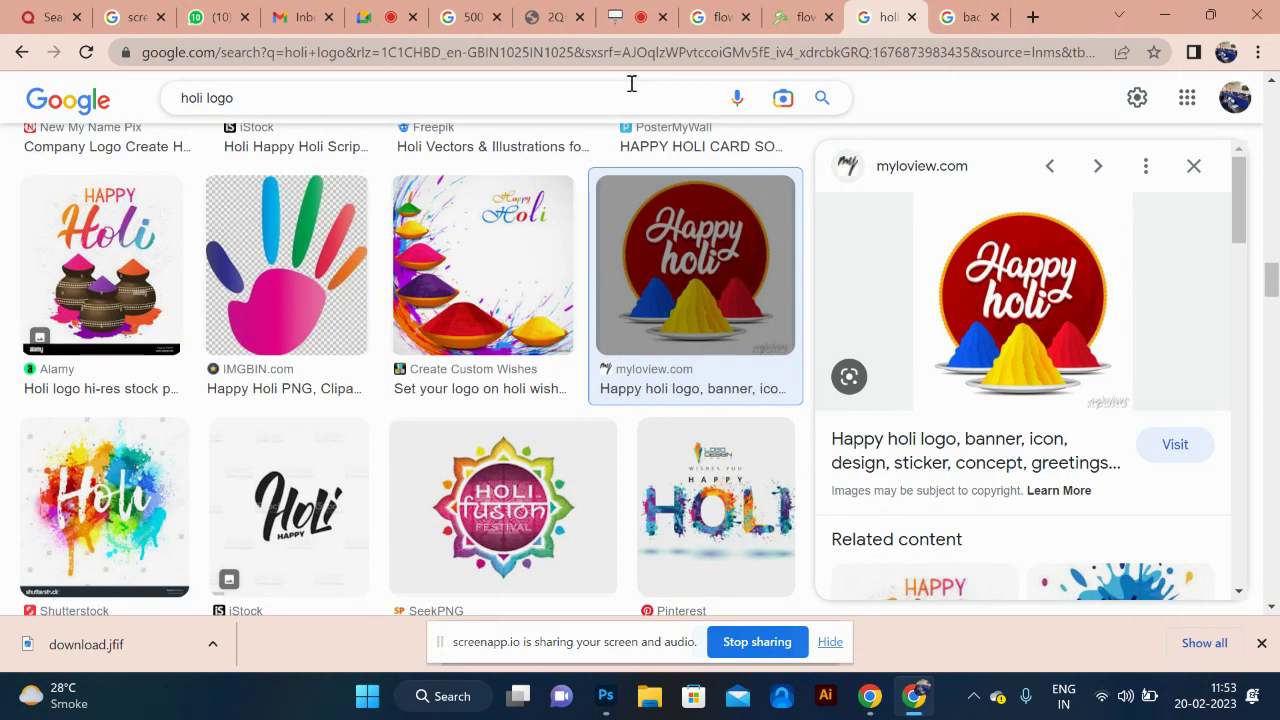
{"action": "left_click", "coordinate": [622, 14]}
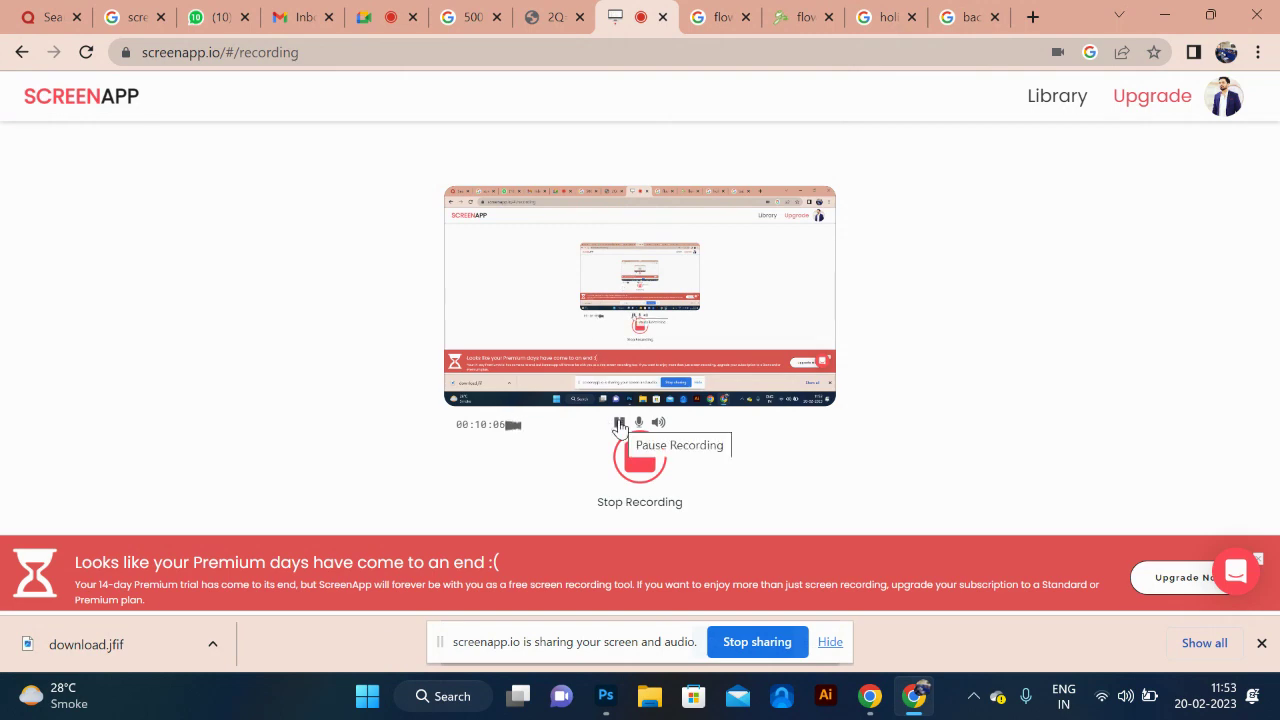
{"action": "left_click", "coordinate": [620, 427]}
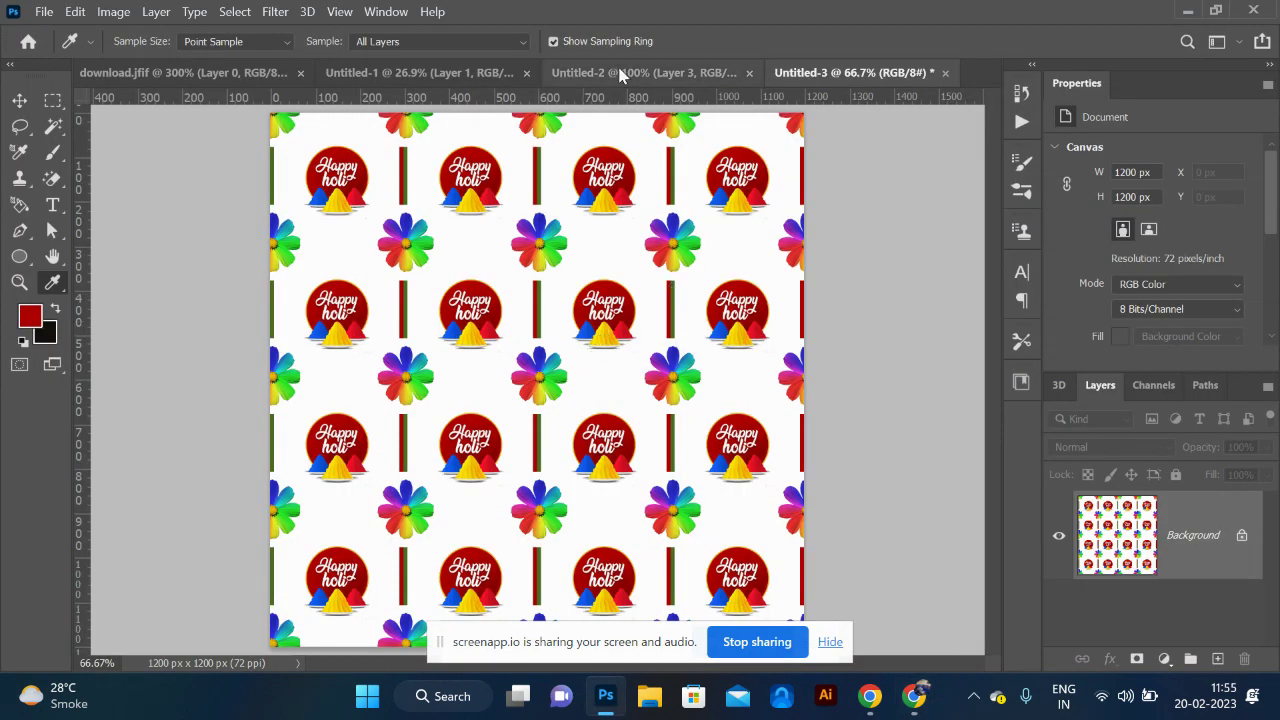
Step: In Untitled-2, duplicate Layer 3, rotate the copy -90° and stretch it into top and bottom red-green strips
{"action": "left_click", "coordinate": [620, 72]}
{"action": "left_click", "coordinate": [19, 100]}
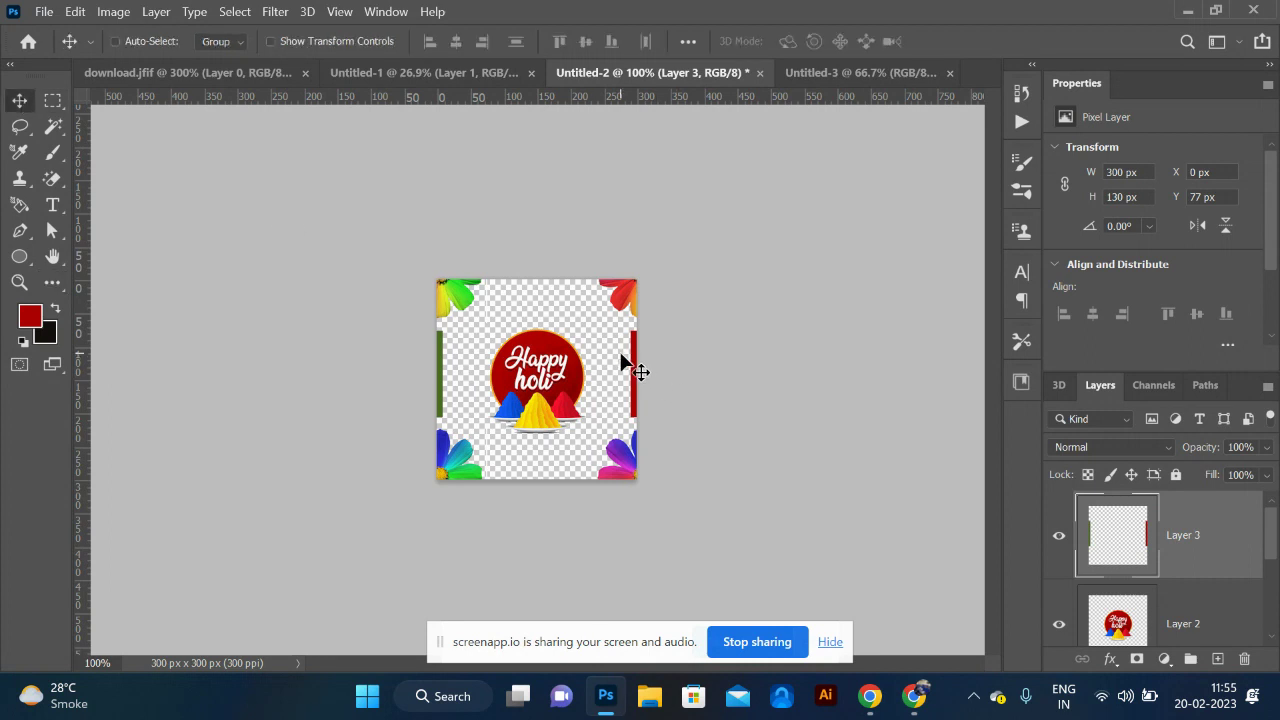
{"action": "key", "text": "ctrl+j"}
{"action": "key", "text": "ctrl+t"}
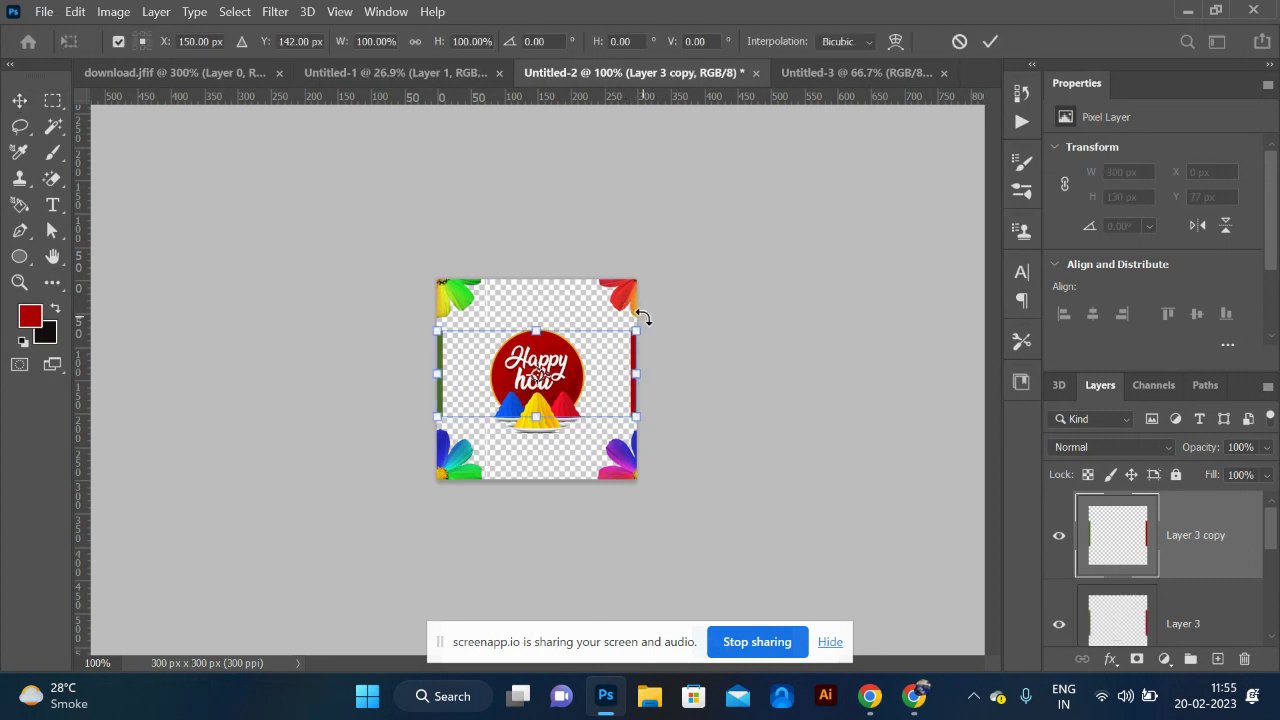
{"action": "left_click_drag", "start_coordinate": [642, 318], "coordinate": [452, 247]}
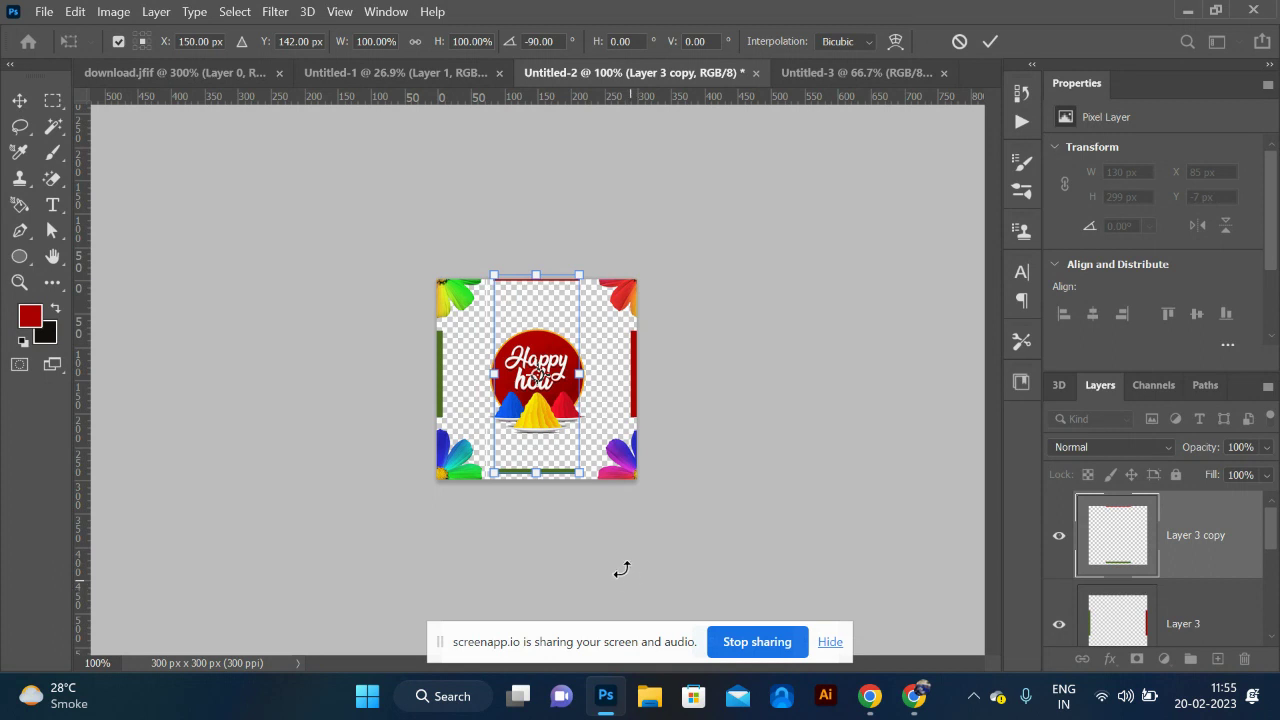
{"action": "key", "text": "Down"}
{"action": "key", "text": "Down"}
{"action": "key", "text": "Down"}
{"action": "key", "text": "Down"}
{"action": "key", "text": "Down"}
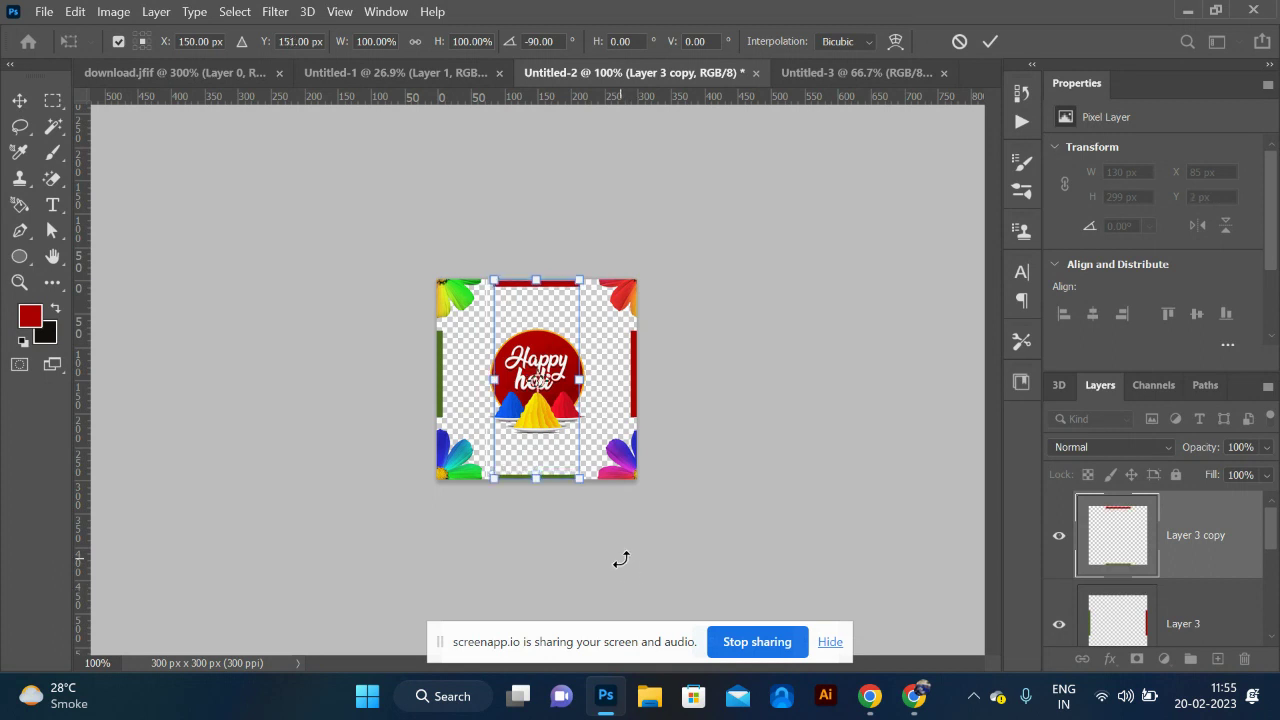
{"action": "key", "text": "Return"}
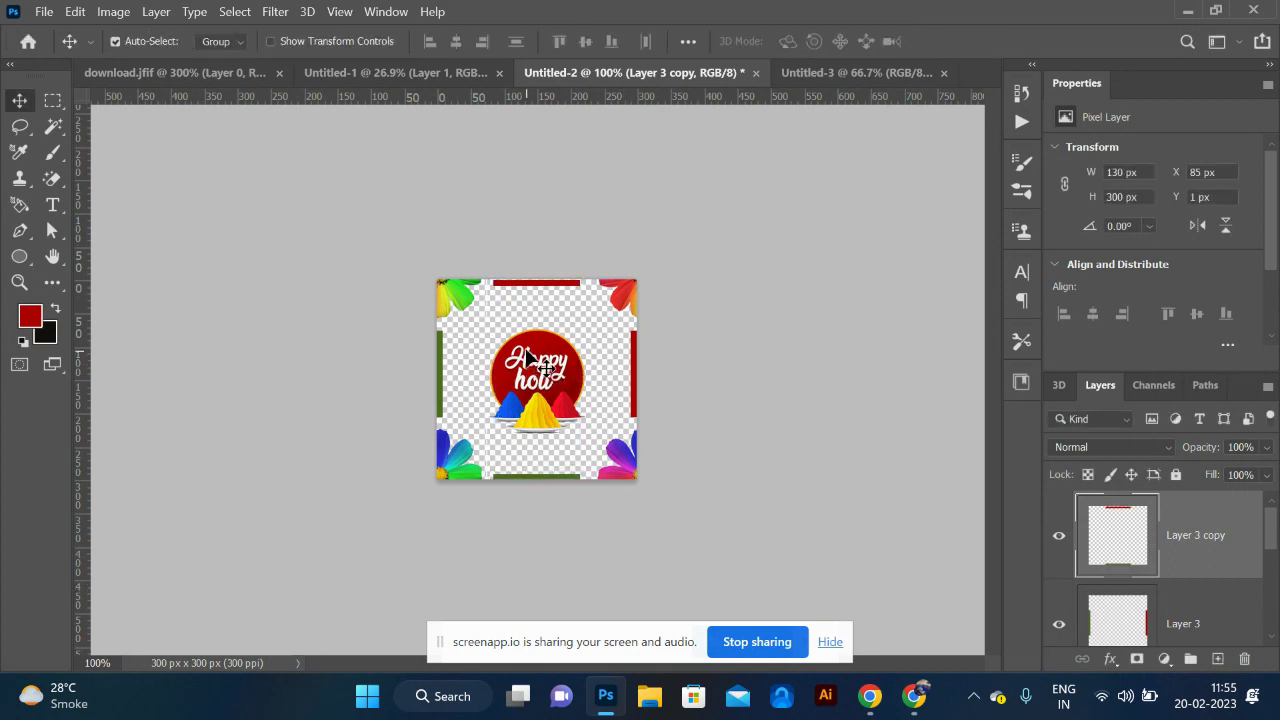
{"action": "key", "text": "ctrl+t"}
{"action": "left_click_drag", "start_coordinate": [540, 270], "coordinate": [540, 267]}
{"action": "key", "text": "Return"}
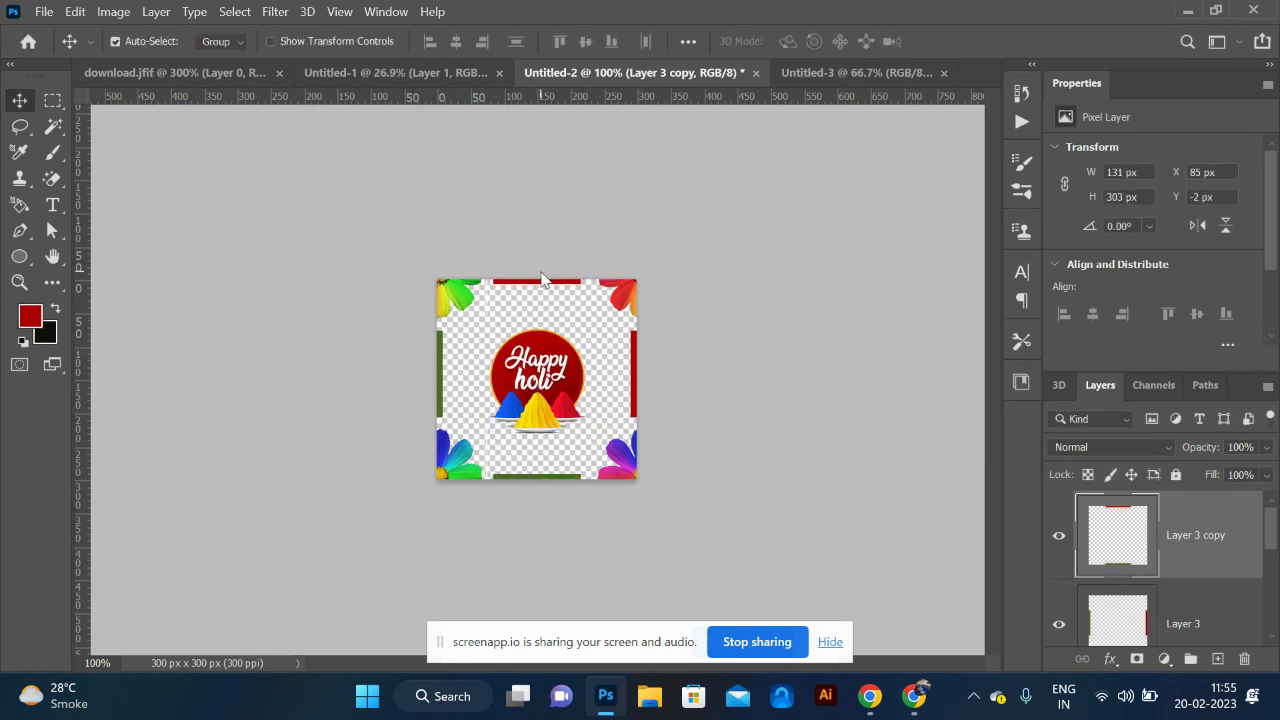
Step: Define the updated strip-bordered tile as Pattern 25
{"action": "left_click", "coordinate": [75, 12]}
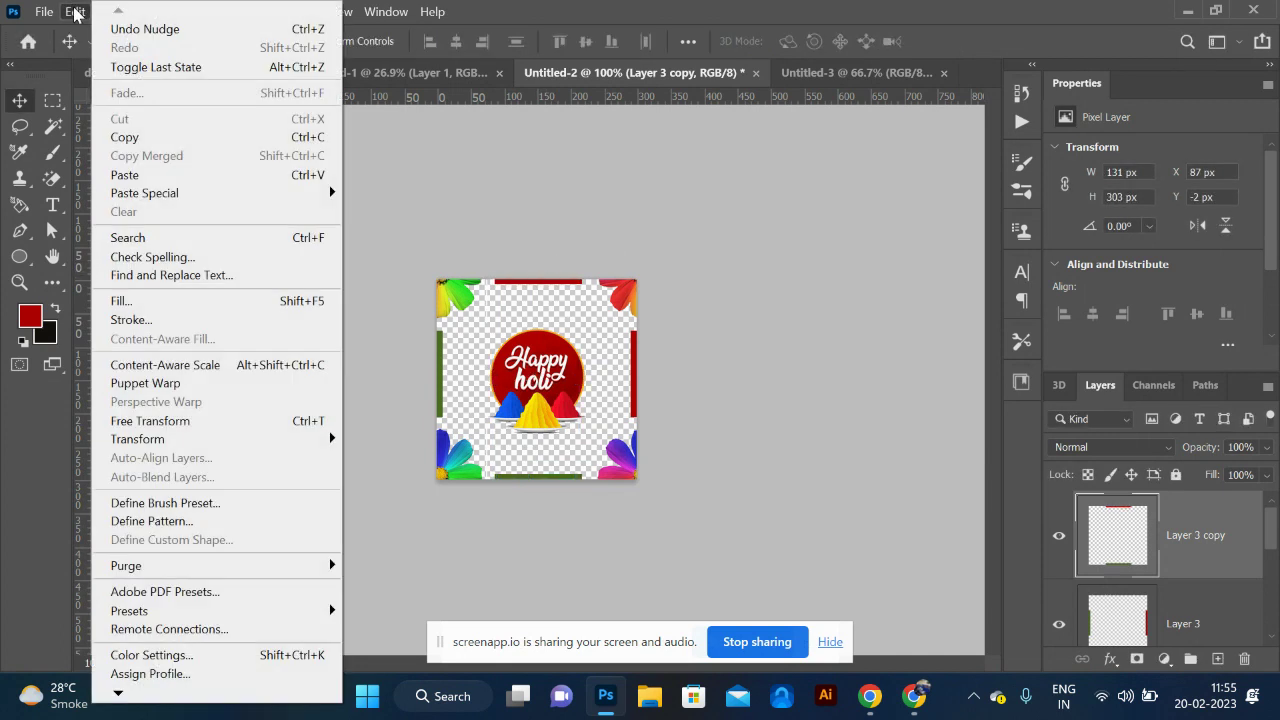
{"action": "left_click", "coordinate": [183, 520]}
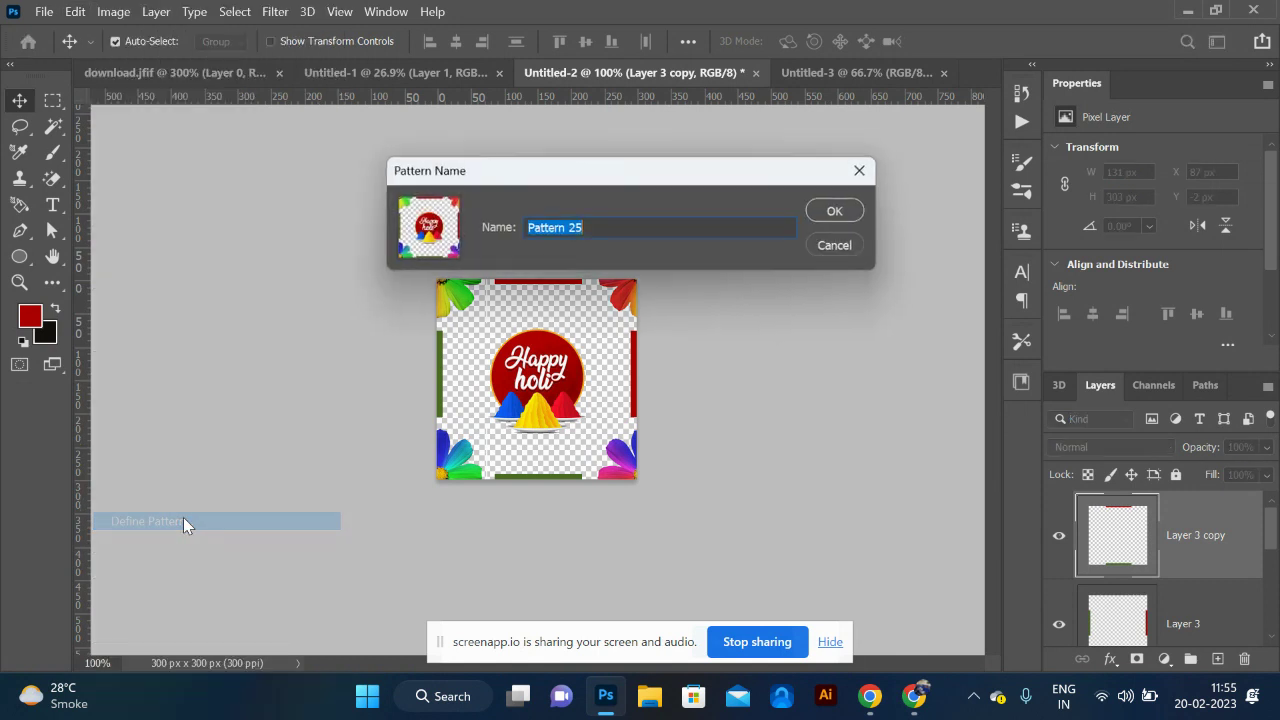
{"action": "left_click", "coordinate": [838, 211]}
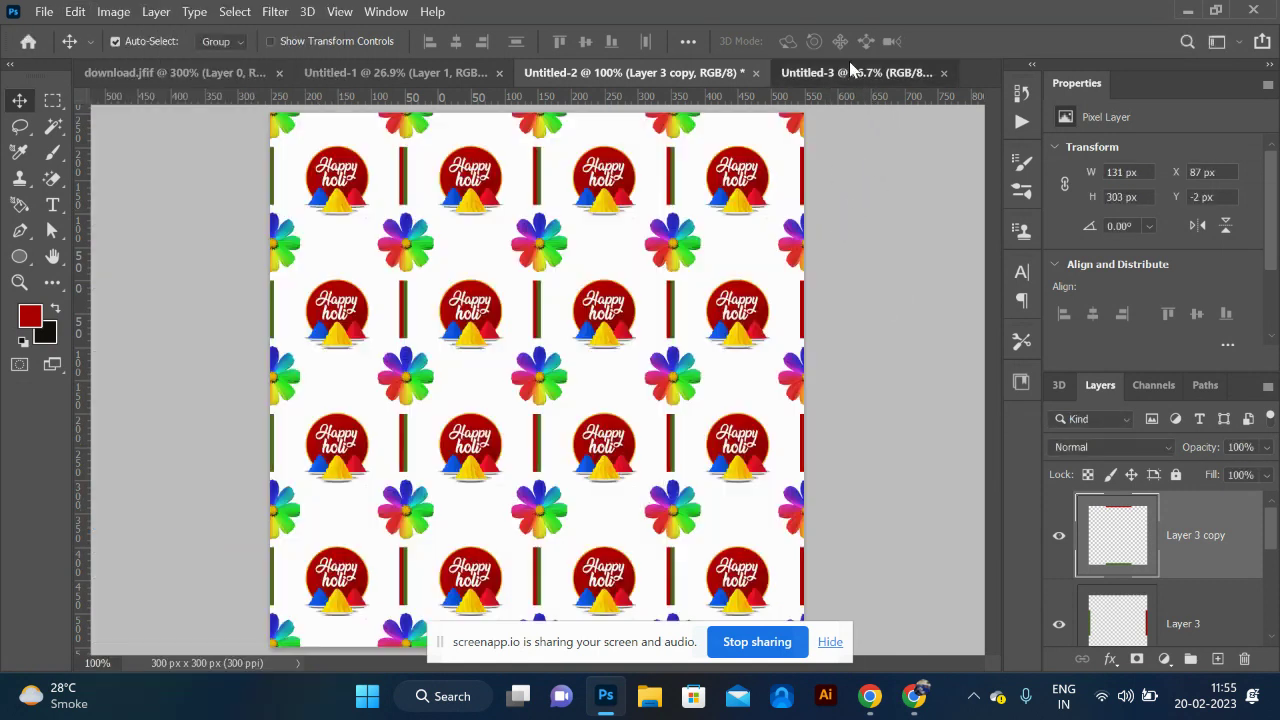
Step: Undo the old pattern fill on Untitled-3, leaving a plain white canvas
{"action": "left_click", "coordinate": [849, 66]}
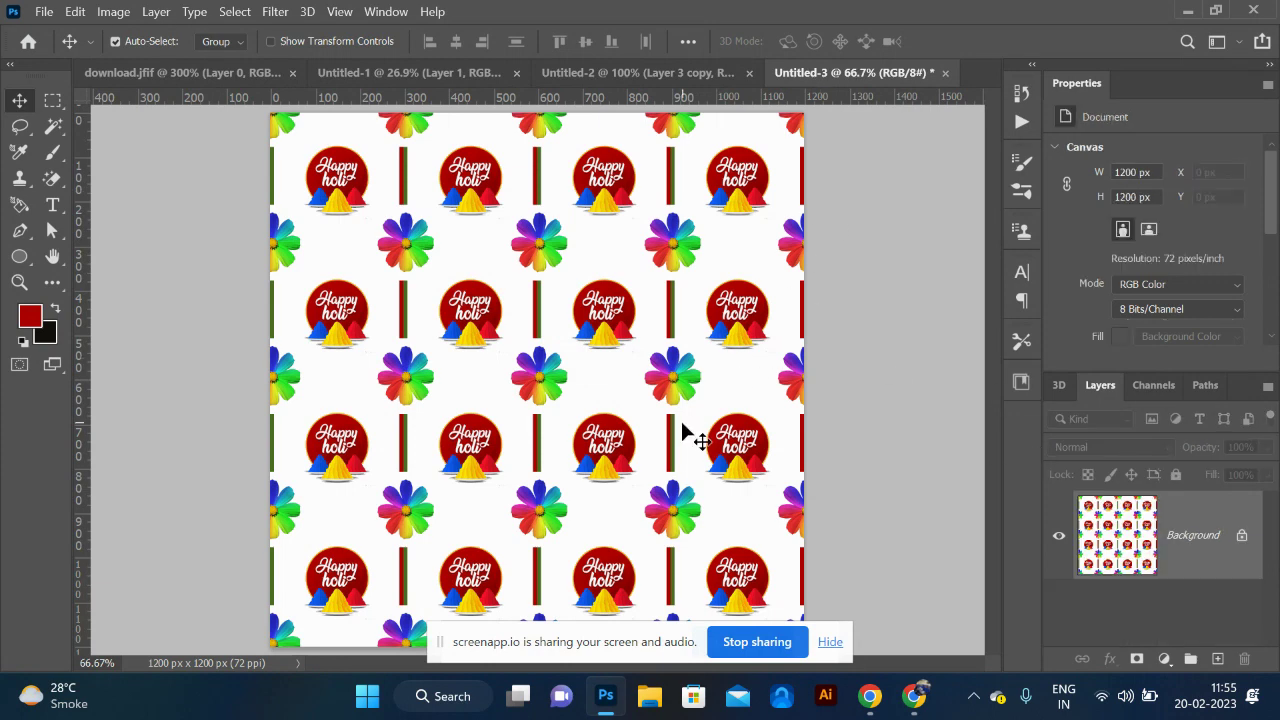
{"action": "key", "text": "ctrl+z"}
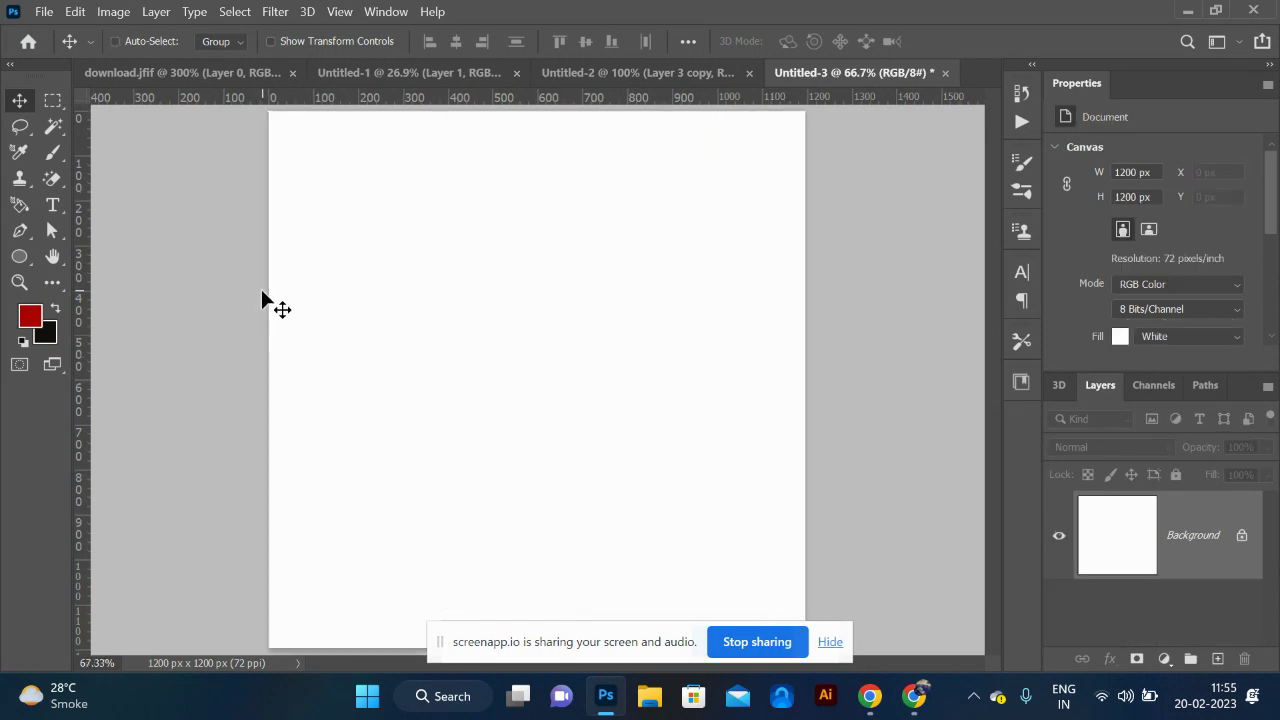
{"action": "key", "text": "ctrl+minus"}
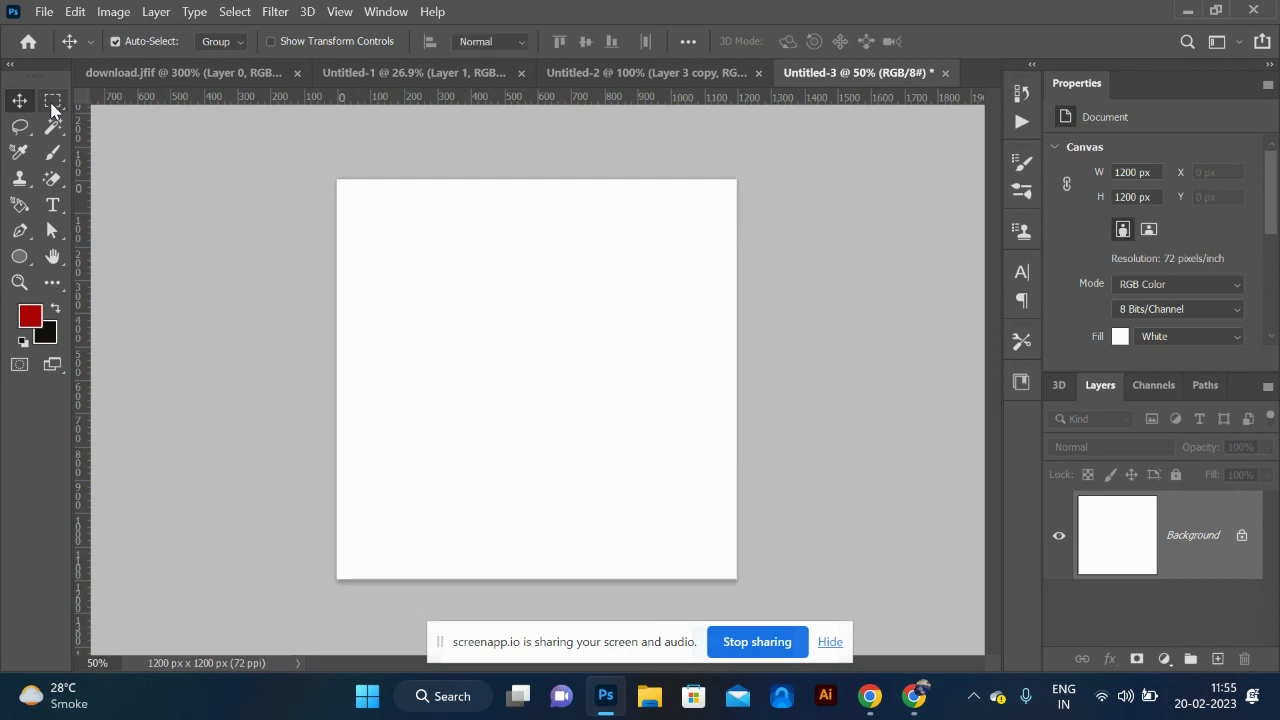
Step: Select the whole Untitled-3 canvas and fill it with the updated Holi flower pattern
{"action": "left_click", "coordinate": [52, 104]}
{"action": "left_click_drag", "start_coordinate": [339, 175], "coordinate": [850, 540]}
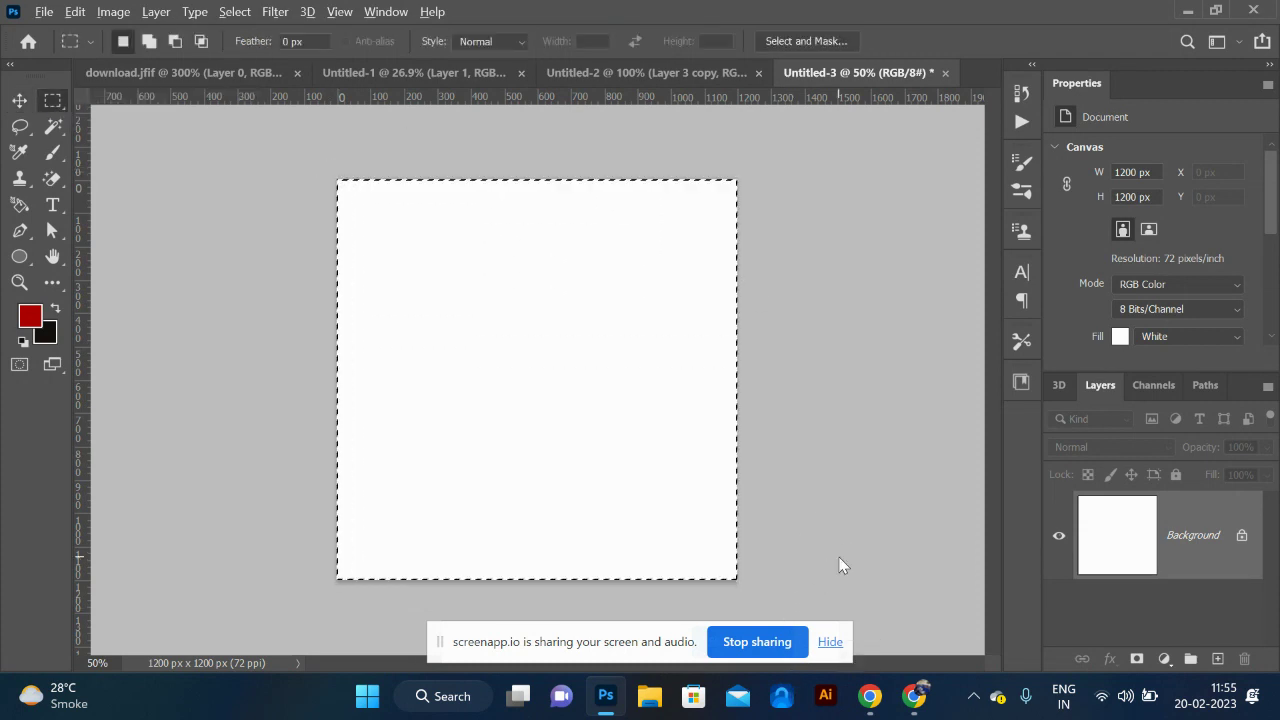
{"action": "key", "text": "alt+e"}
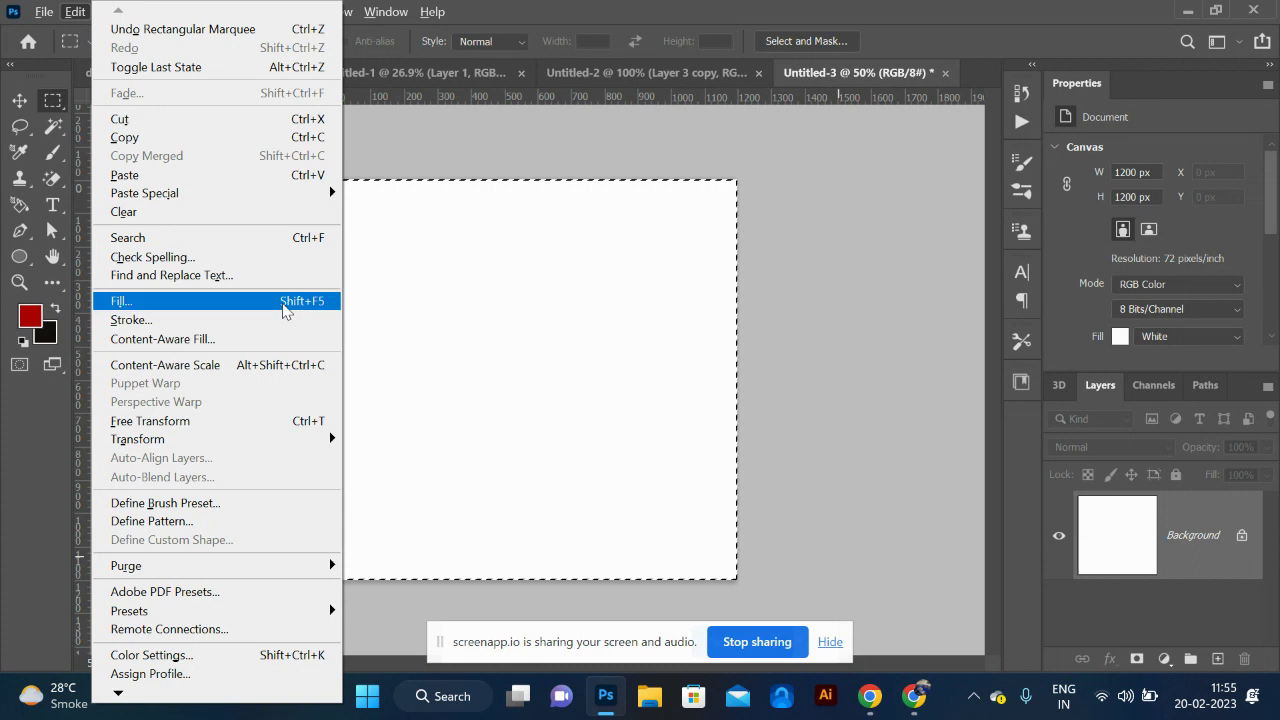
{"action": "left_click", "coordinate": [283, 305]}
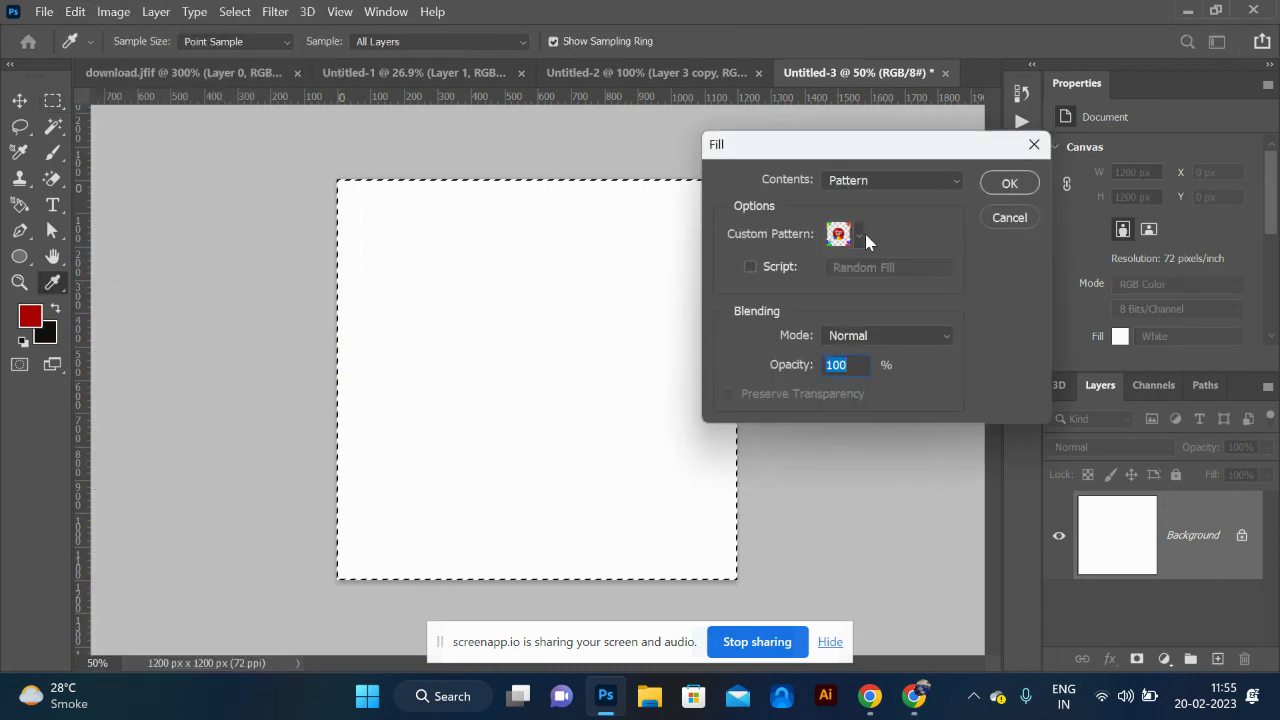
{"action": "left_click", "coordinate": [857, 234]}
{"action": "left_click", "coordinate": [870, 375]}
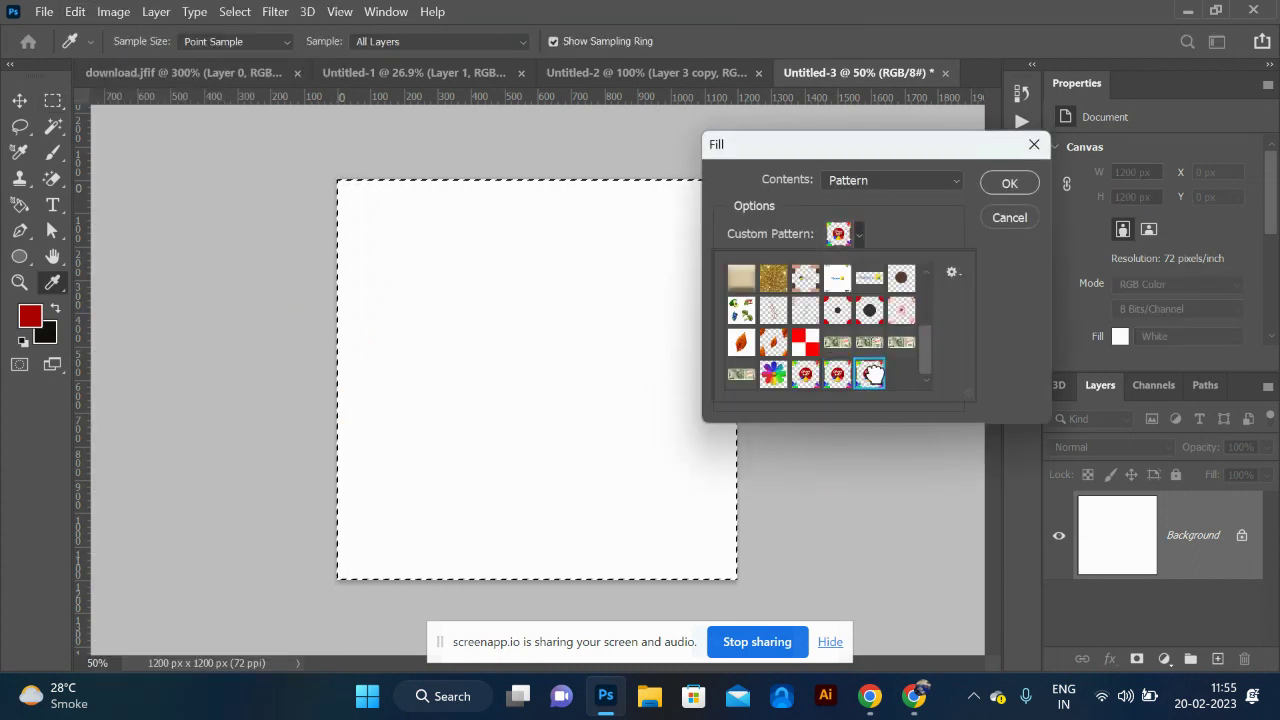
{"action": "left_click", "coordinate": [1027, 185]}
{"action": "left_click", "coordinate": [815, 297]}
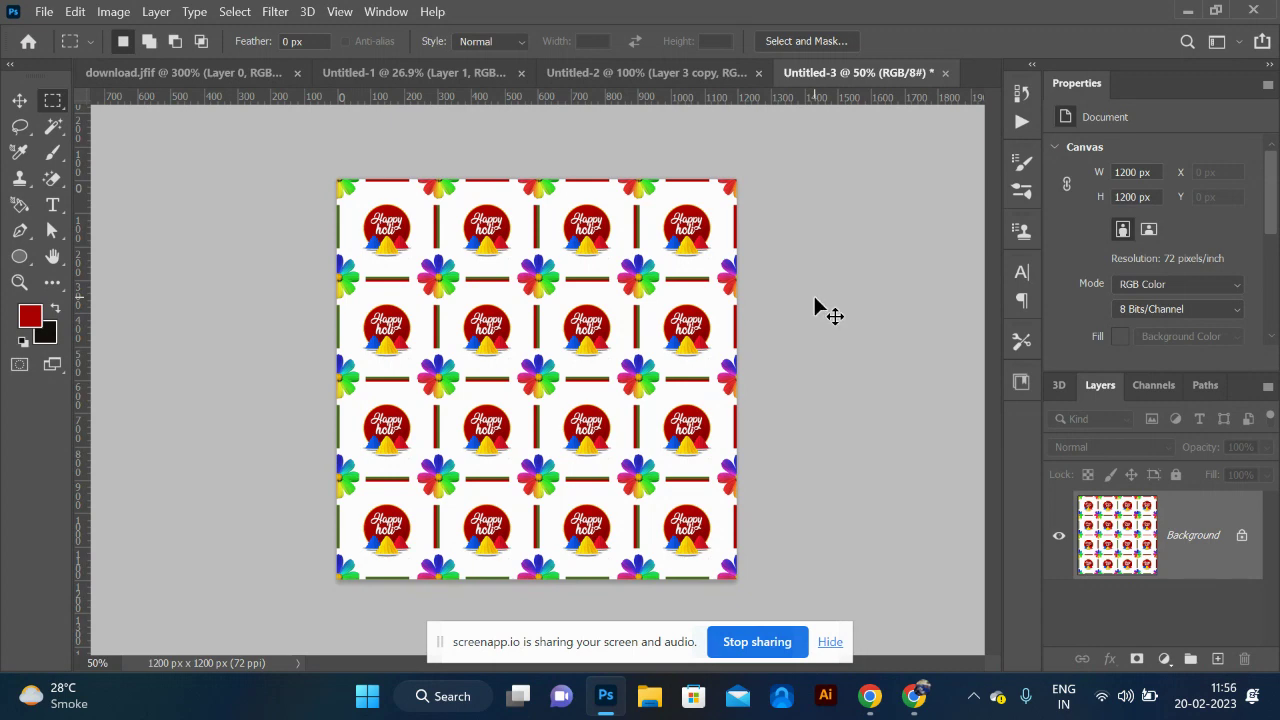
{"action": "key", "text": "ctrl+plus"}
{"action": "key", "text": "ctrl+plus"}
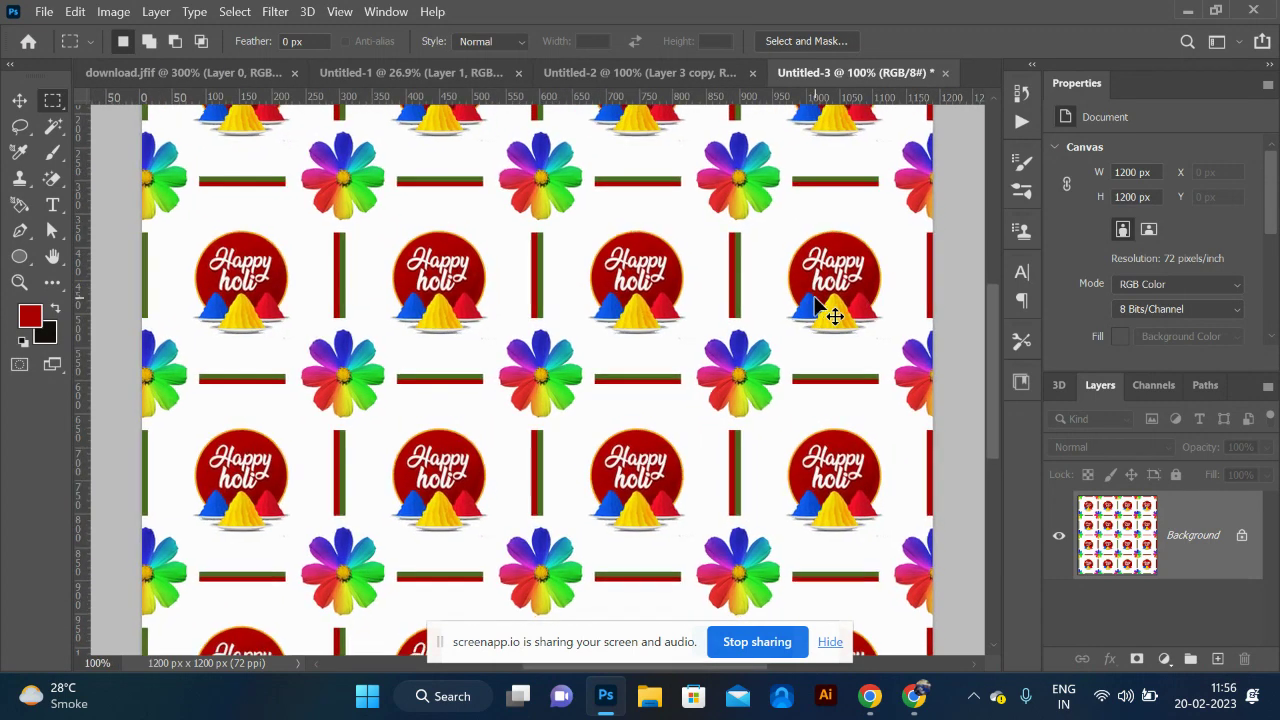
{"action": "key", "text": "ctrl+minus"}
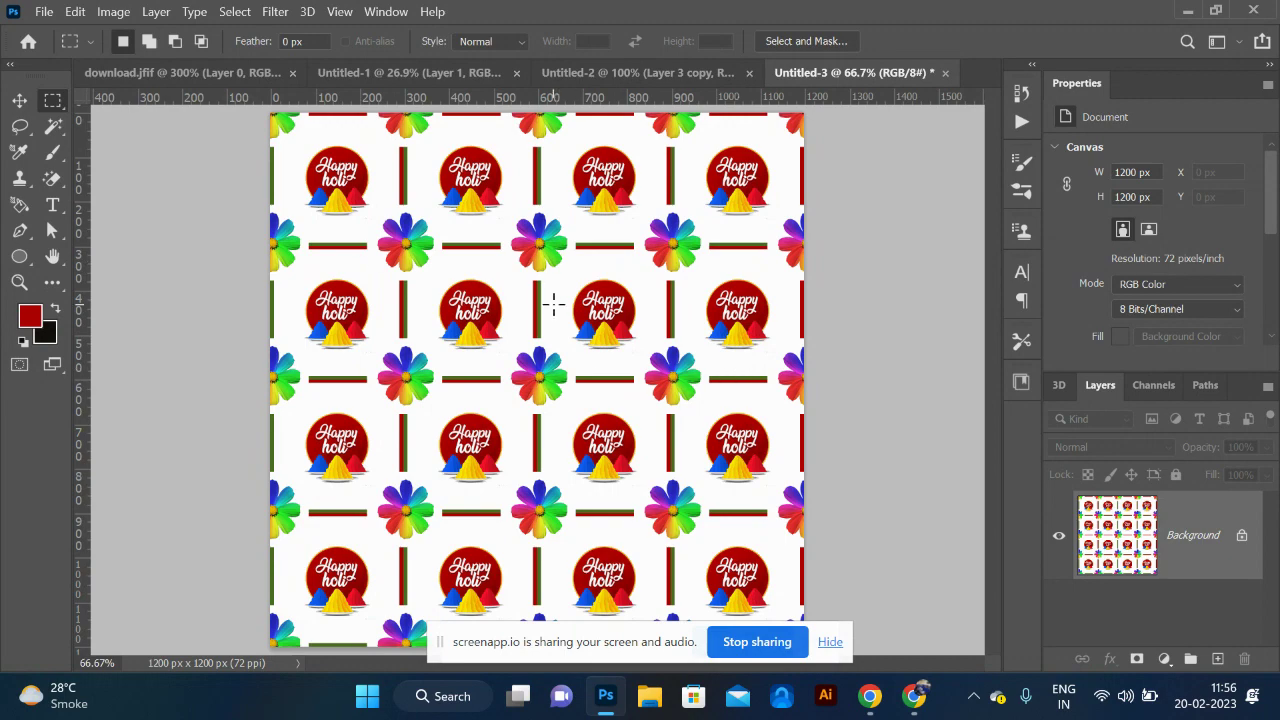
Step: Copy the Happy Holi logo from the 'holi logo' image results and paste it into Untitled-3 as Layer 1
{"action": "key", "text": "alt+Tab"}
{"action": "key", "text": "alt+Tab"}
{"action": "key", "text": "alt+Tab"}
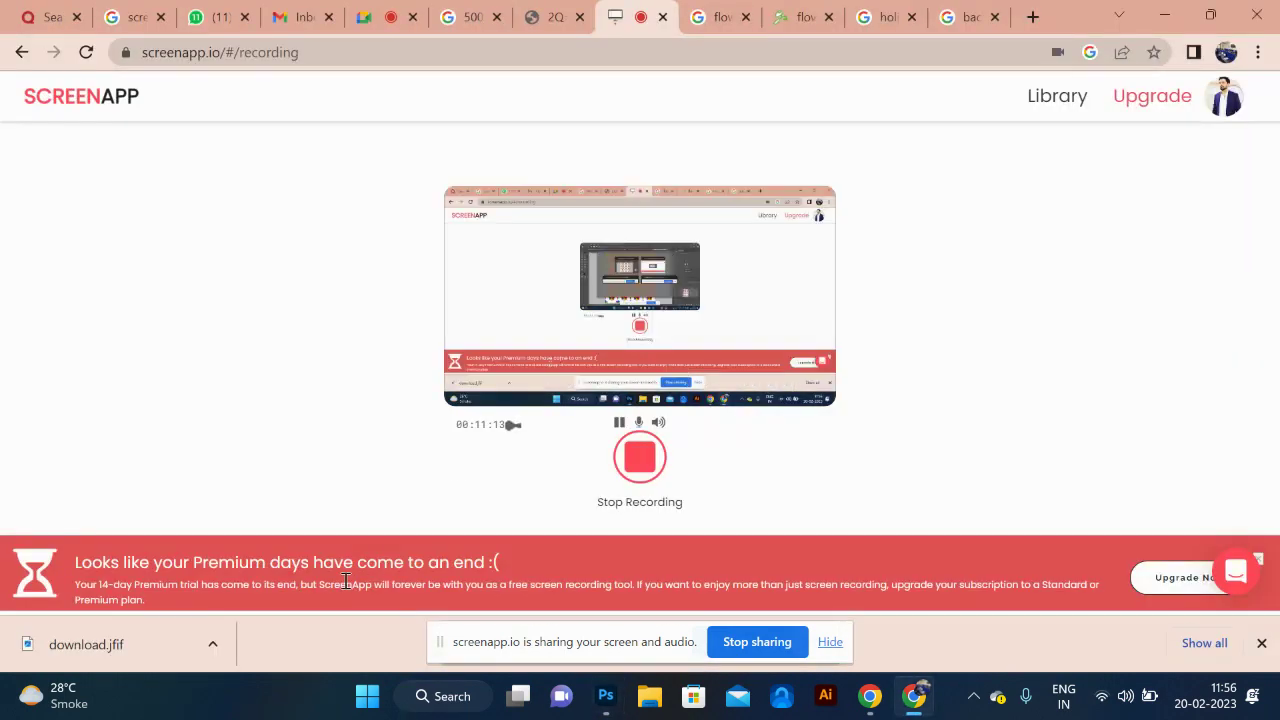
{"action": "left_click", "coordinate": [880, 12]}
{"action": "right_click", "coordinate": [1018, 280]}
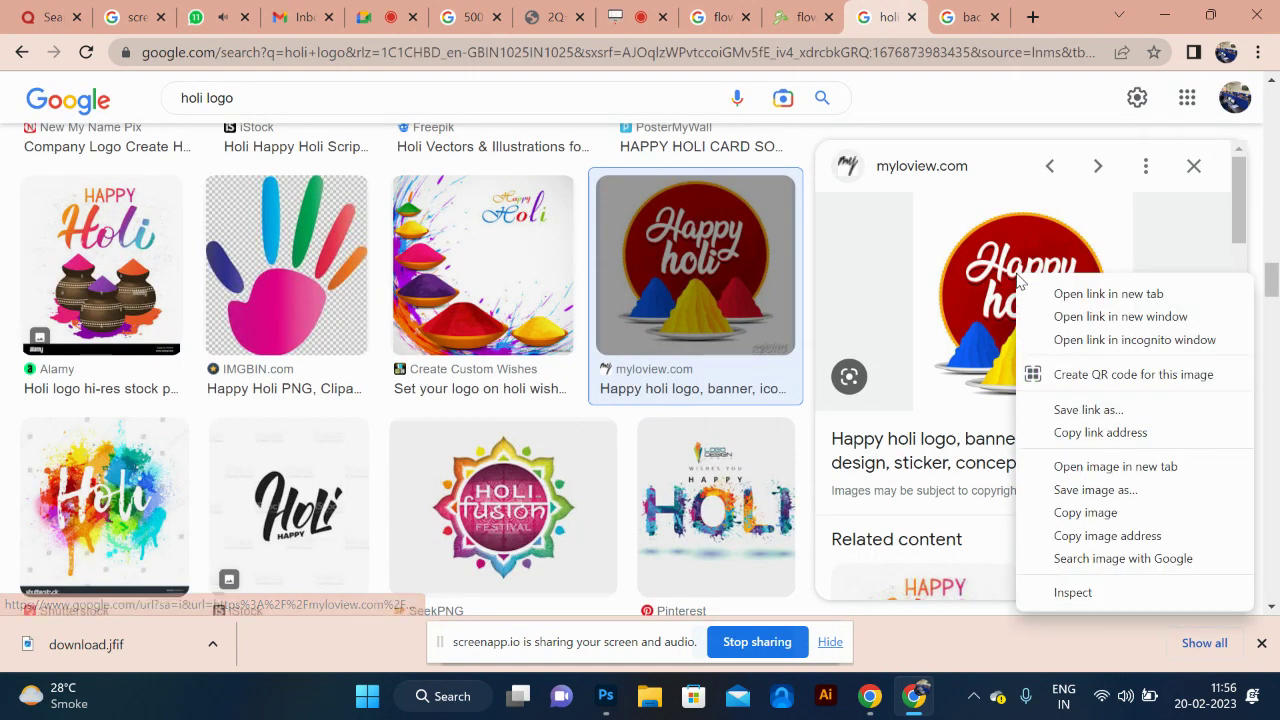
{"action": "left_click", "coordinate": [1108, 513]}
{"action": "key", "text": "alt+Tab"}
{"action": "key", "text": "ctrl+v"}
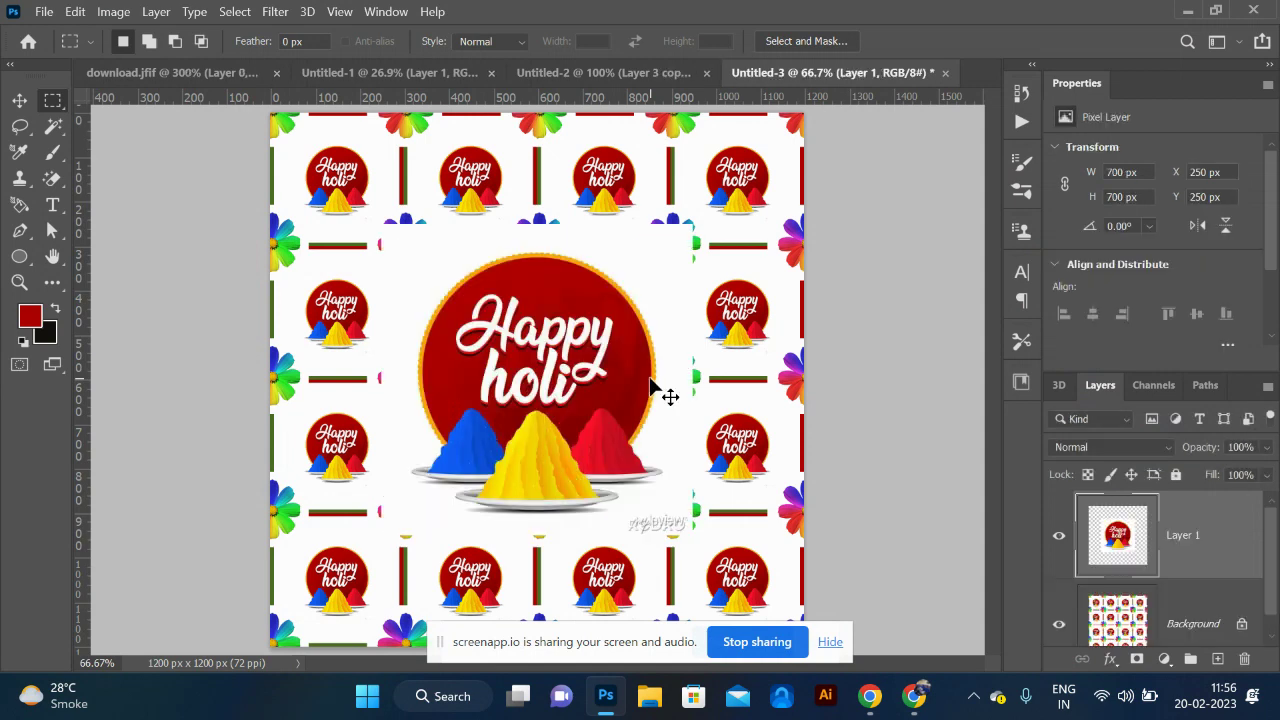
Step: Delete the Happy Holi logo's white background with the Magic Wand
{"action": "key", "text": "b"}
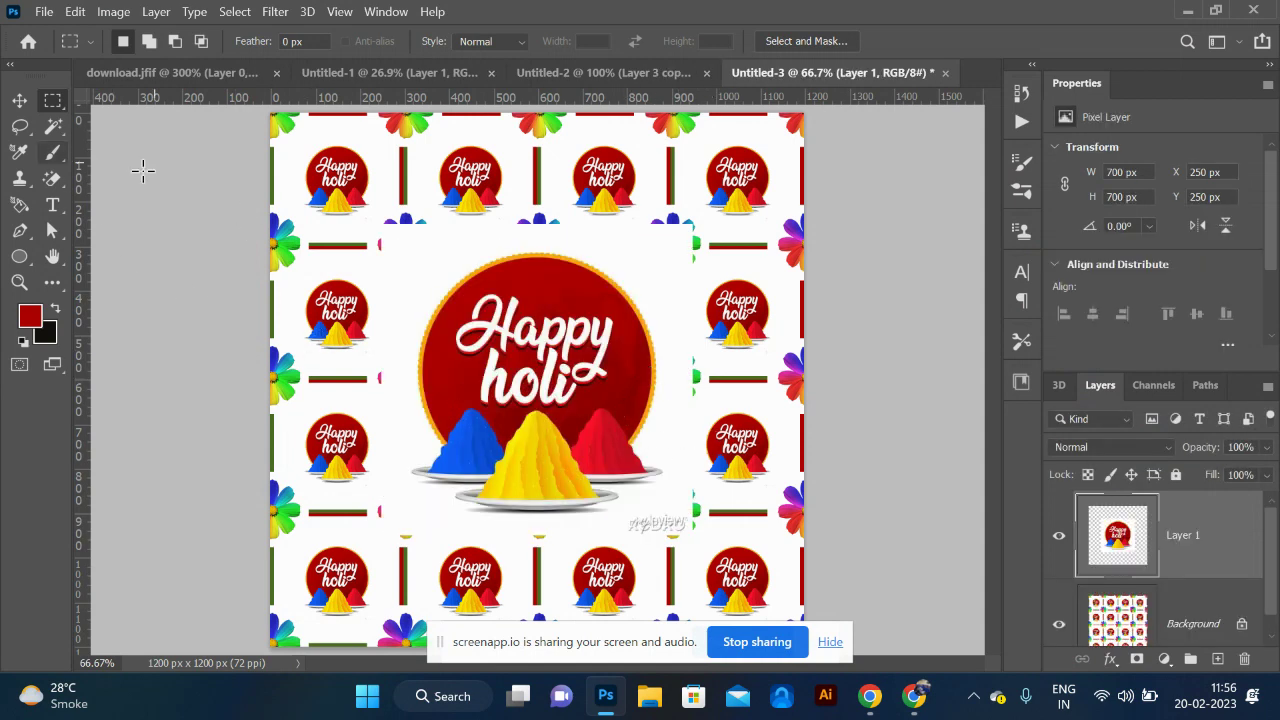
{"action": "left_click", "coordinate": [53, 127]}
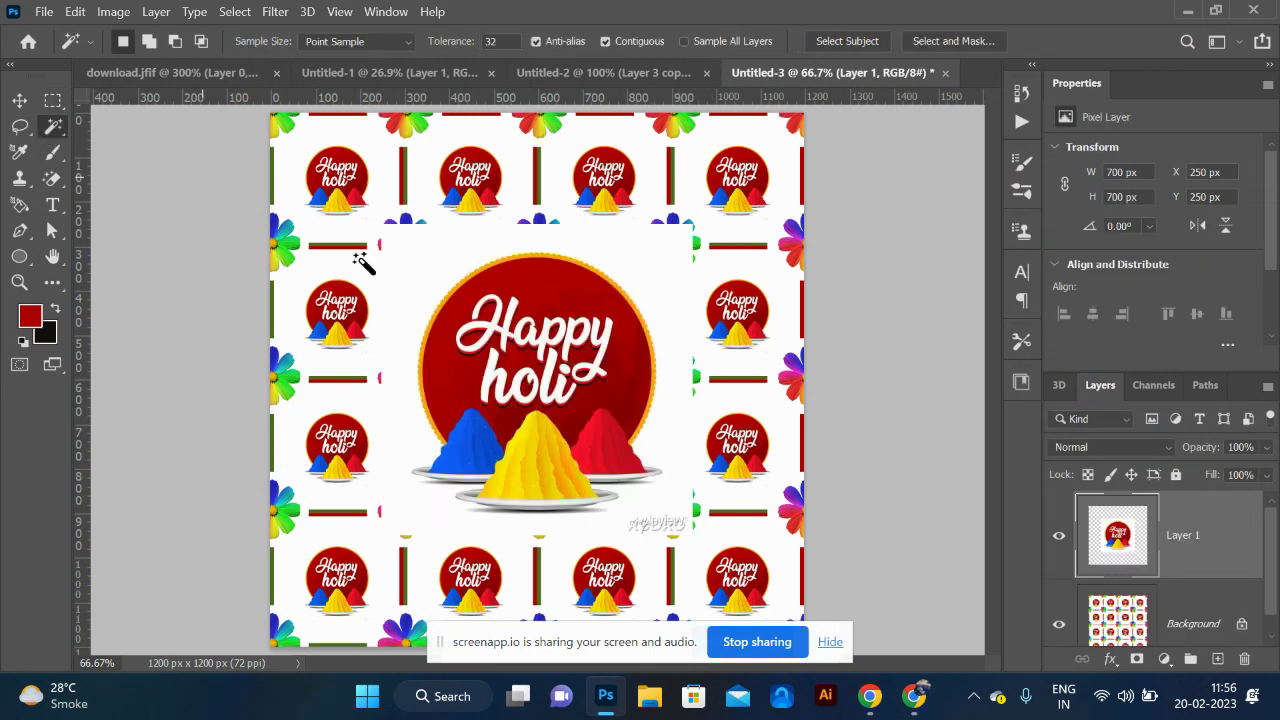
{"action": "left_click", "coordinate": [422, 277]}
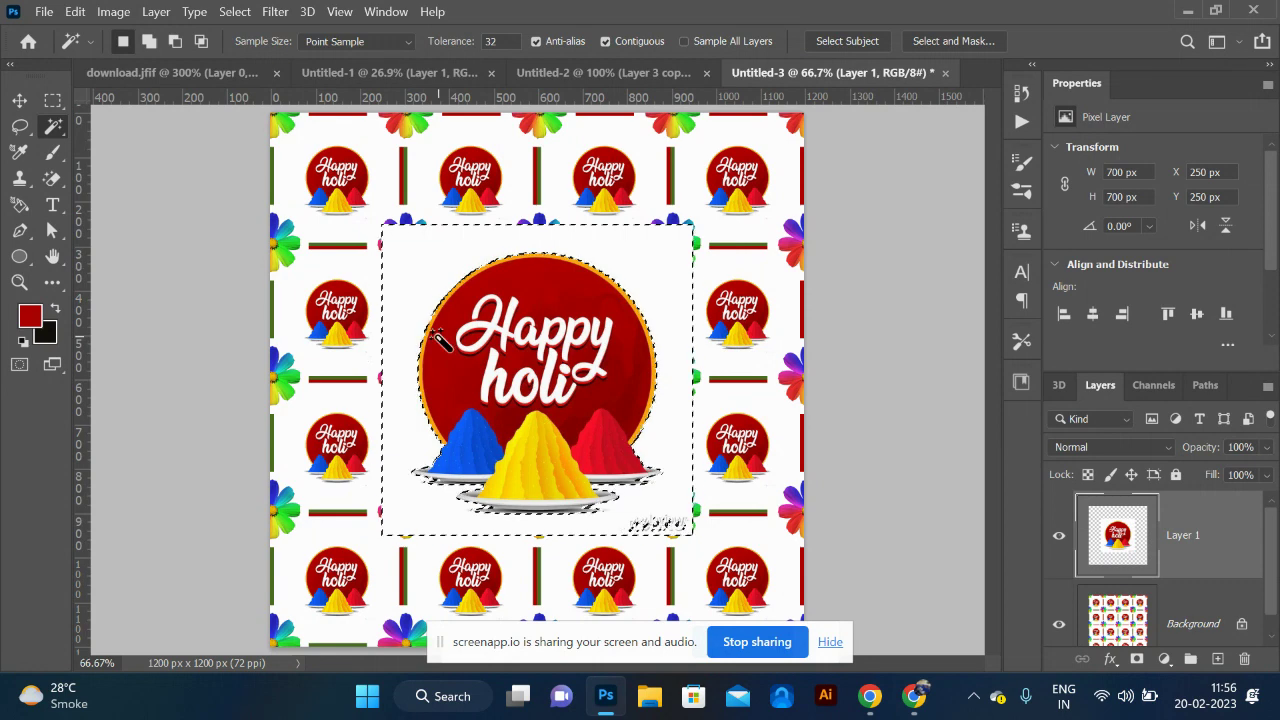
{"action": "key", "text": "Delete"}
{"action": "key", "text": "ctrl+d"}
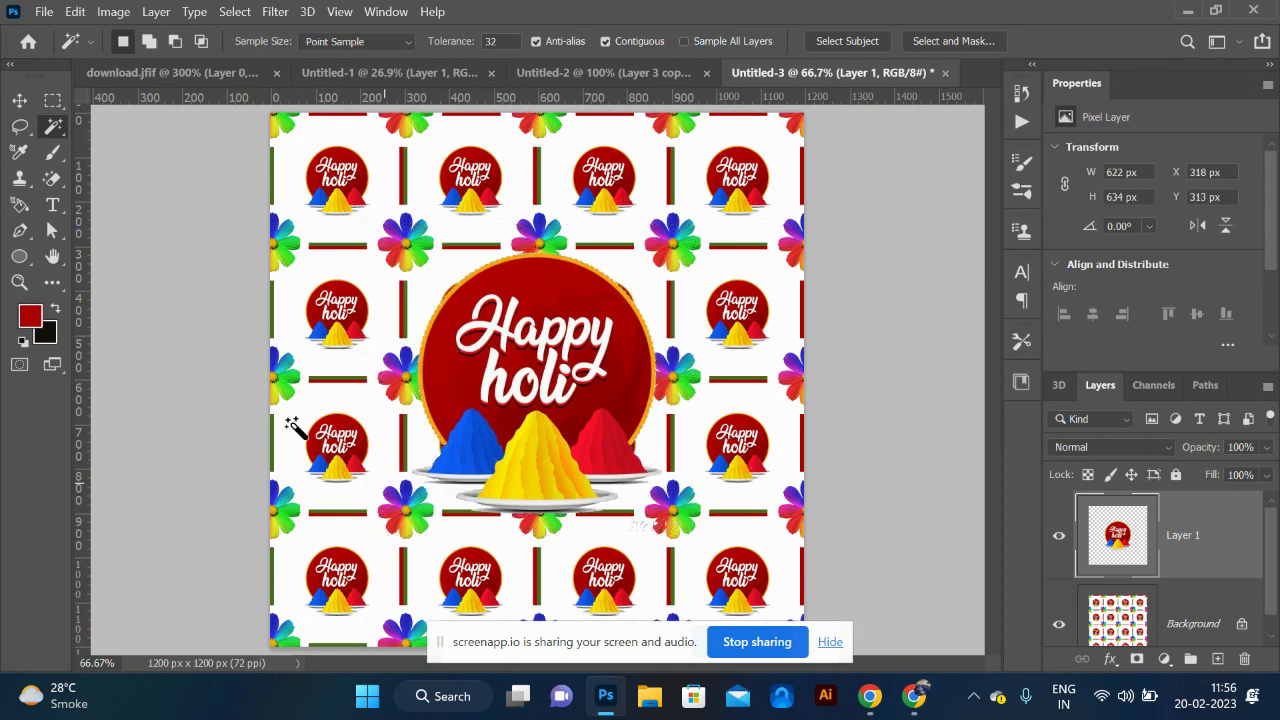
Step: Fill a circular selection with red on a new Layer 2 behind the logo
{"action": "left_click", "coordinate": [53, 100]}
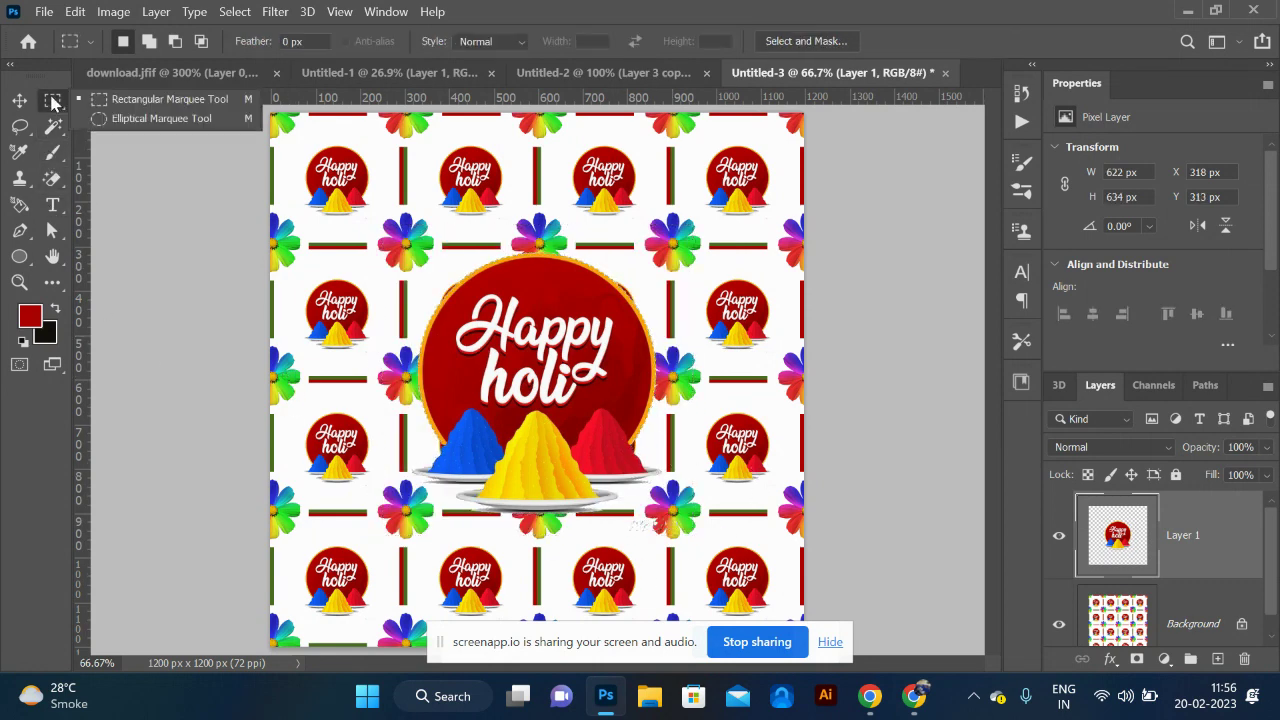
{"action": "left_click", "coordinate": [118, 117]}
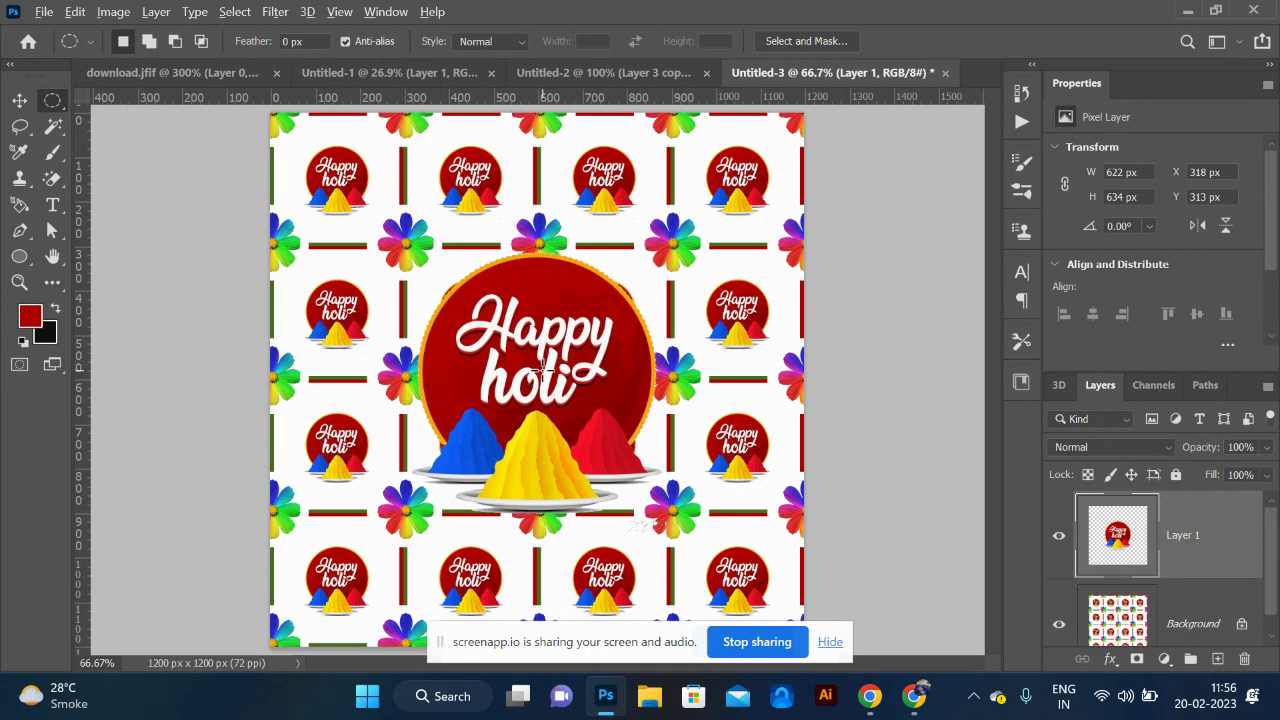
{"action": "left_click_drag", "start_coordinate": [540, 372], "coordinate": [719, 507]}
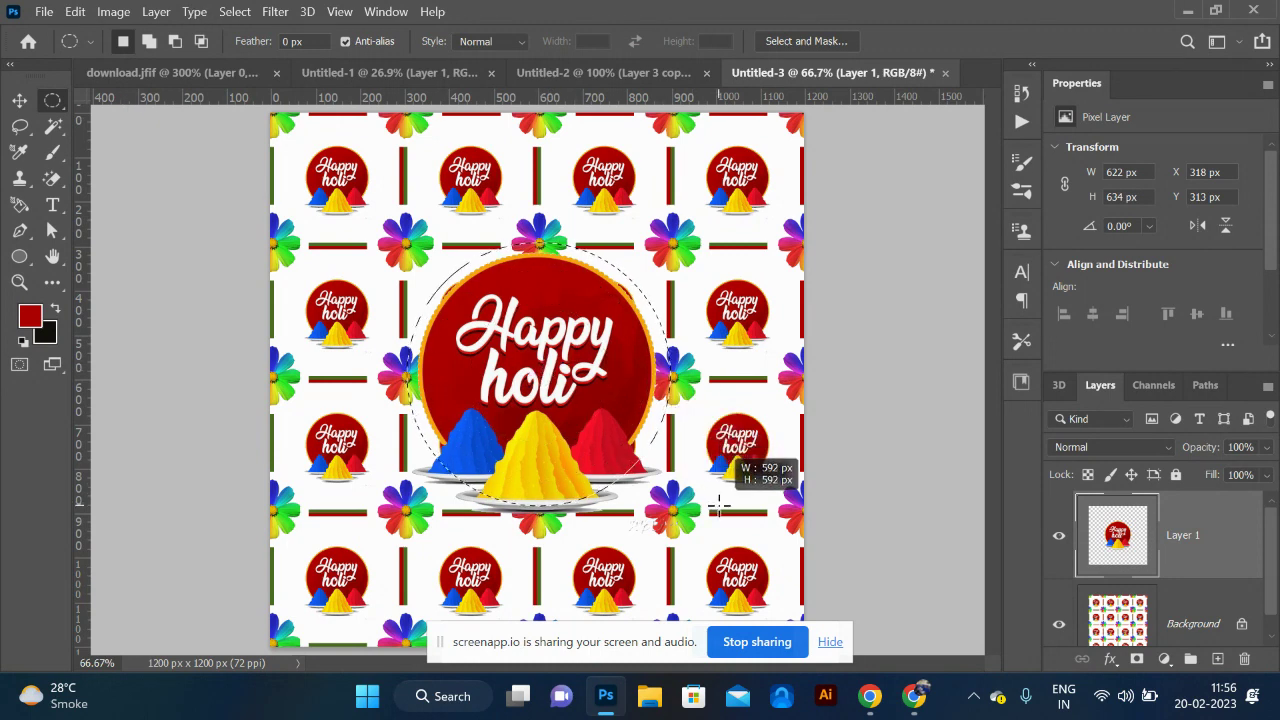
{"action": "left_click_drag", "start_coordinate": [719, 507], "coordinate": [719, 507]}
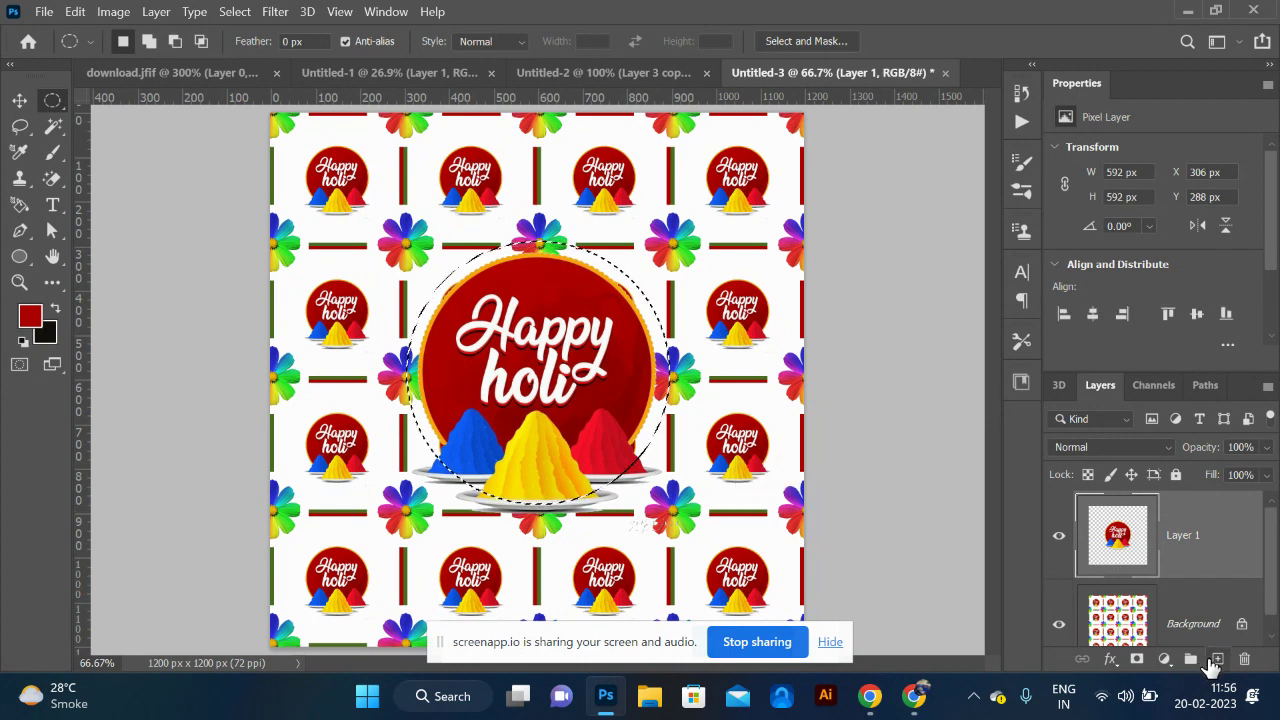
{"action": "left_click", "coordinate": [1212, 659]}
{"action": "key", "text": "alt+BackSpace"}
{"action": "key", "text": "ctrl+d"}
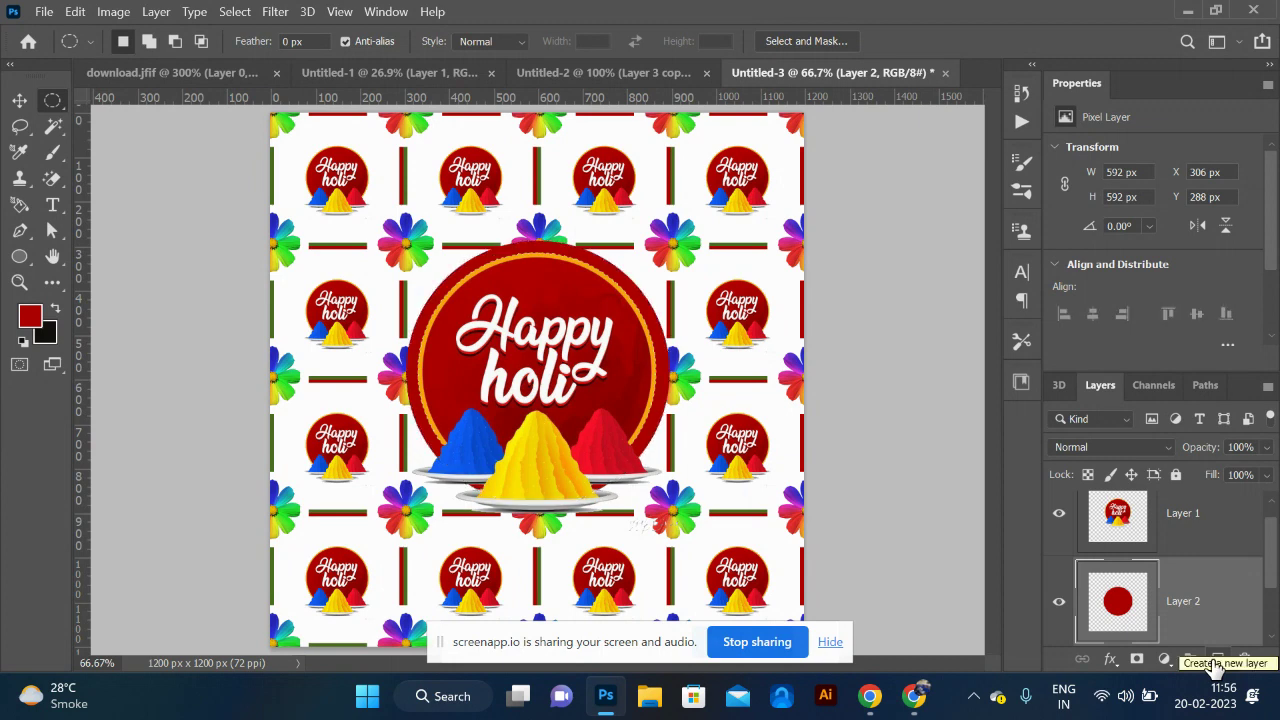
{"action": "key", "text": "ctrl+minus"}
{"action": "key", "text": "ctrl+minus"}
{"action": "key", "text": "ctrl+minus"}
{"action": "key", "text": "ctrl+plus"}
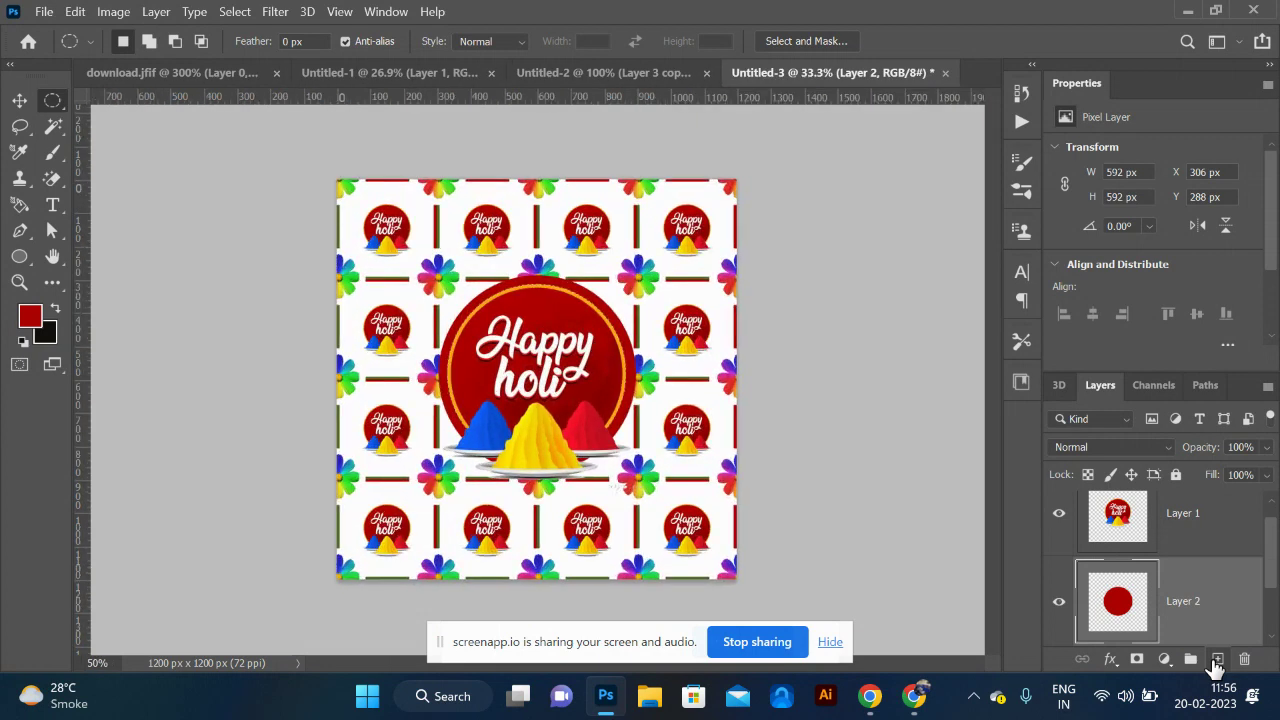
{"action": "key", "text": "ctrl+plus"}
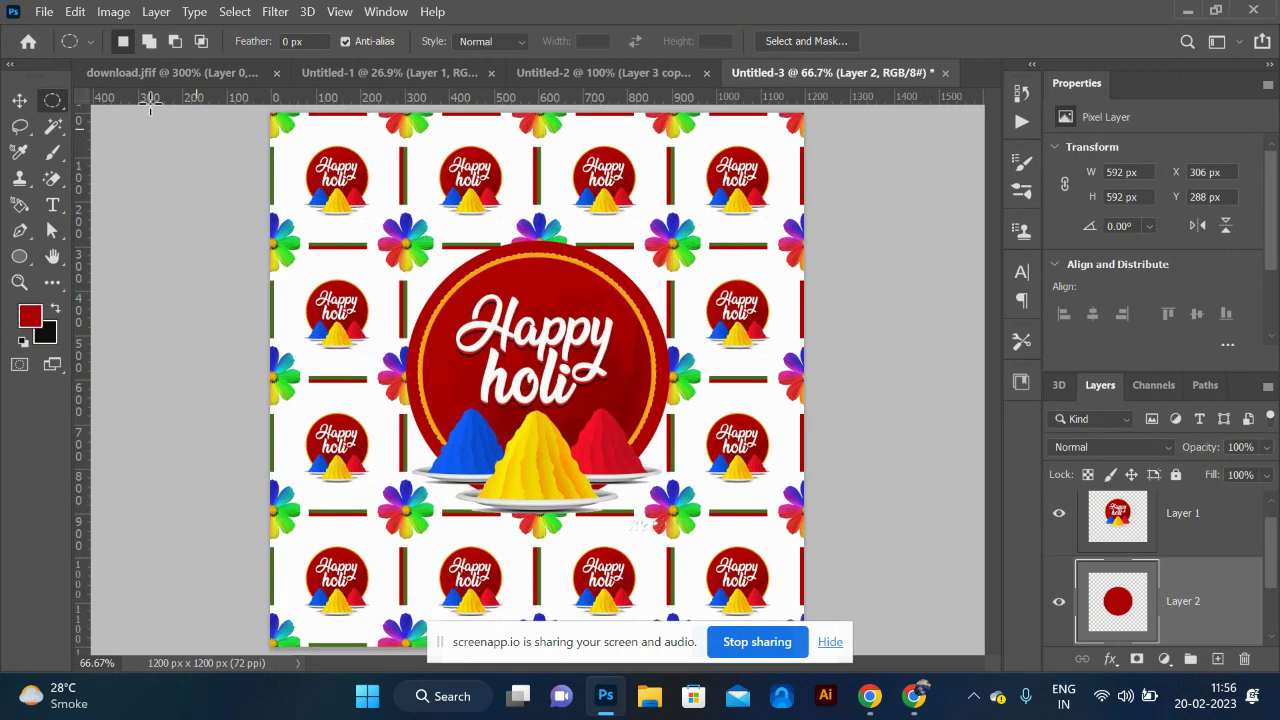
Step: Fill the canvas's lower half with sampled white on a new layer above the red circle
{"action": "right_click", "coordinate": [50, 105]}
{"action": "left_click_drag", "start_coordinate": [262, 383], "coordinate": [985, 640]}
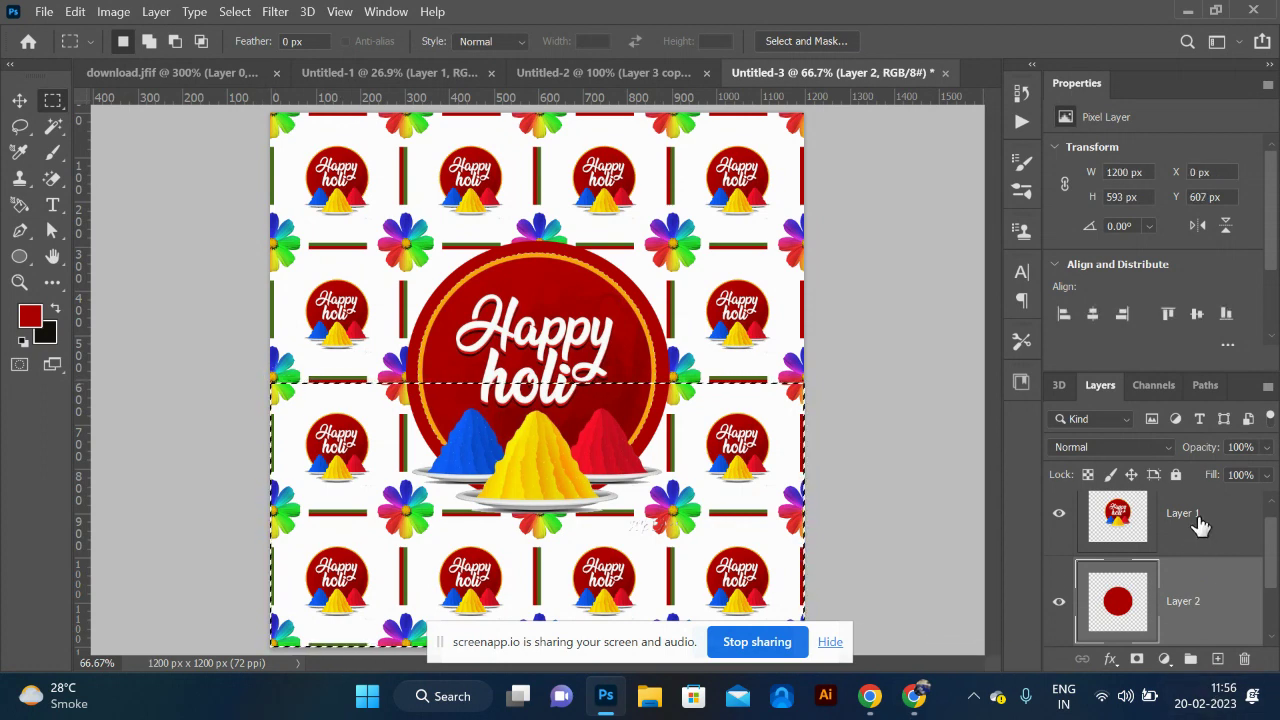
{"action": "left_click", "coordinate": [1205, 545]}
{"action": "left_click", "coordinate": [1205, 623]}
{"action": "left_click", "coordinate": [1218, 659]}
{"action": "key", "text": "i"}
{"action": "left_click", "coordinate": [771, 278]}
{"action": "key", "text": "alt+BackSpace"}
{"action": "key", "text": "ctrl+d"}
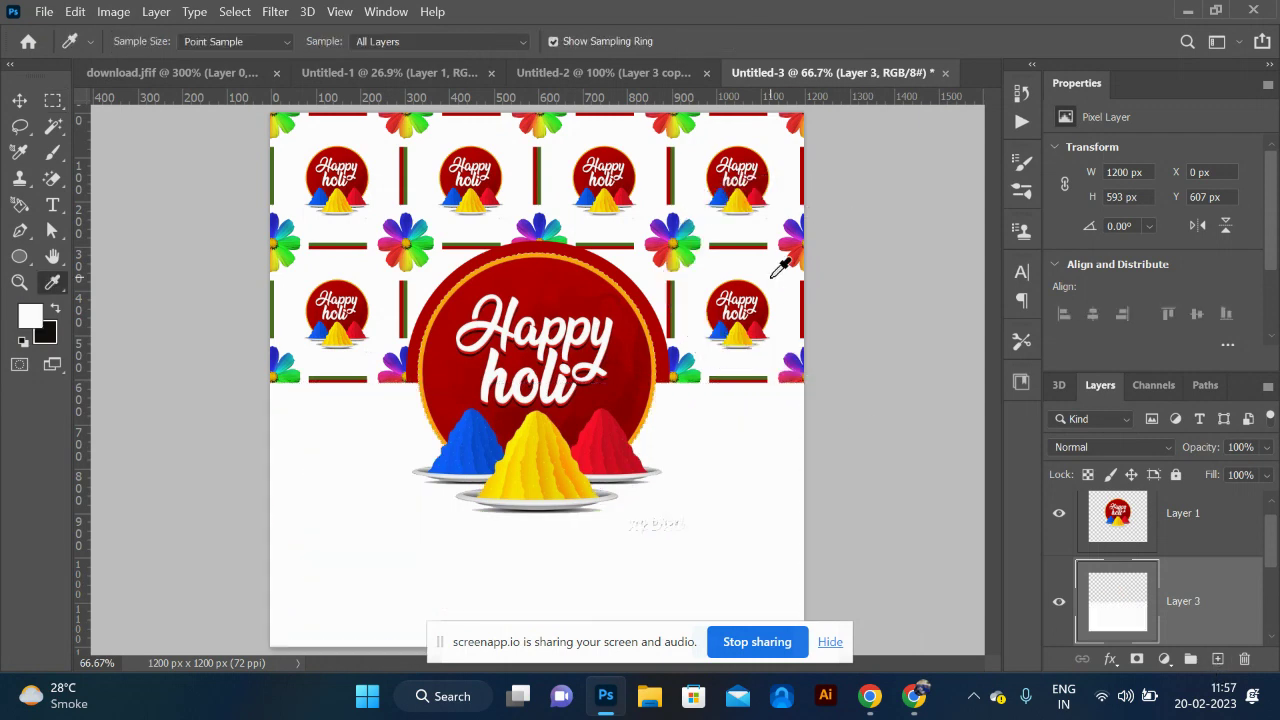
{"action": "key", "text": "ctrl+minus"}
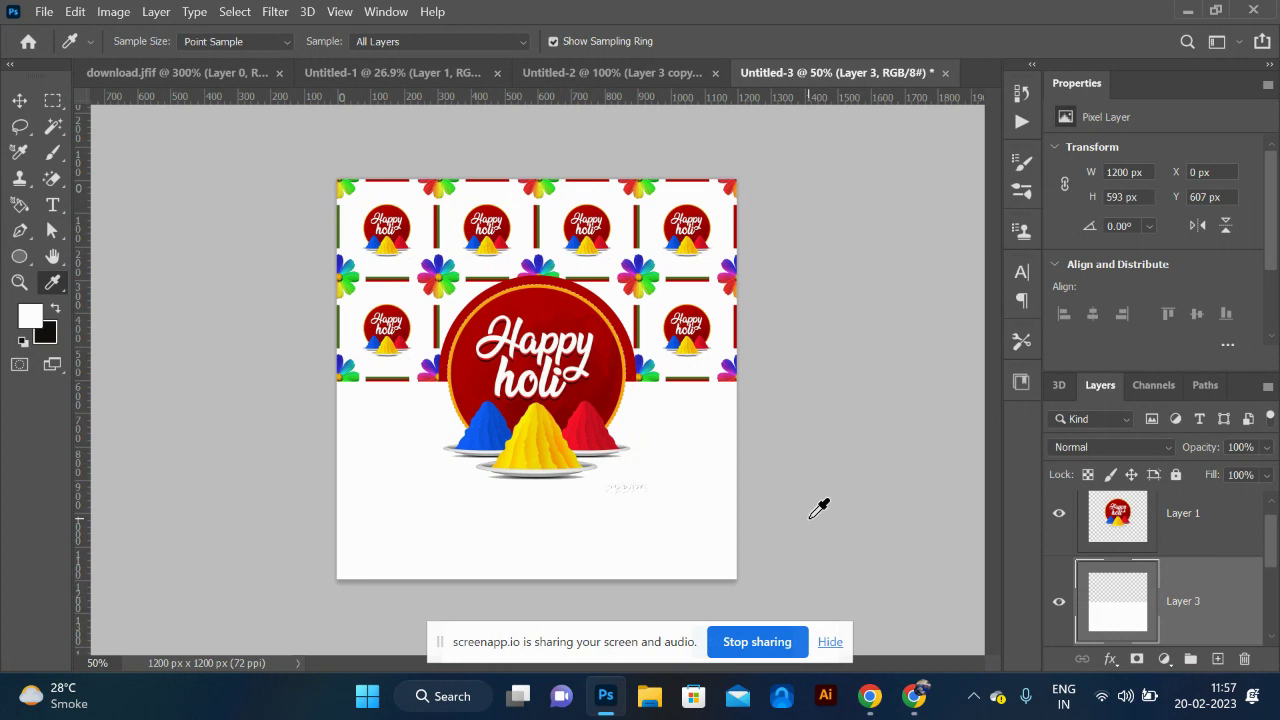
{"action": "left_click", "coordinate": [608, 75]}
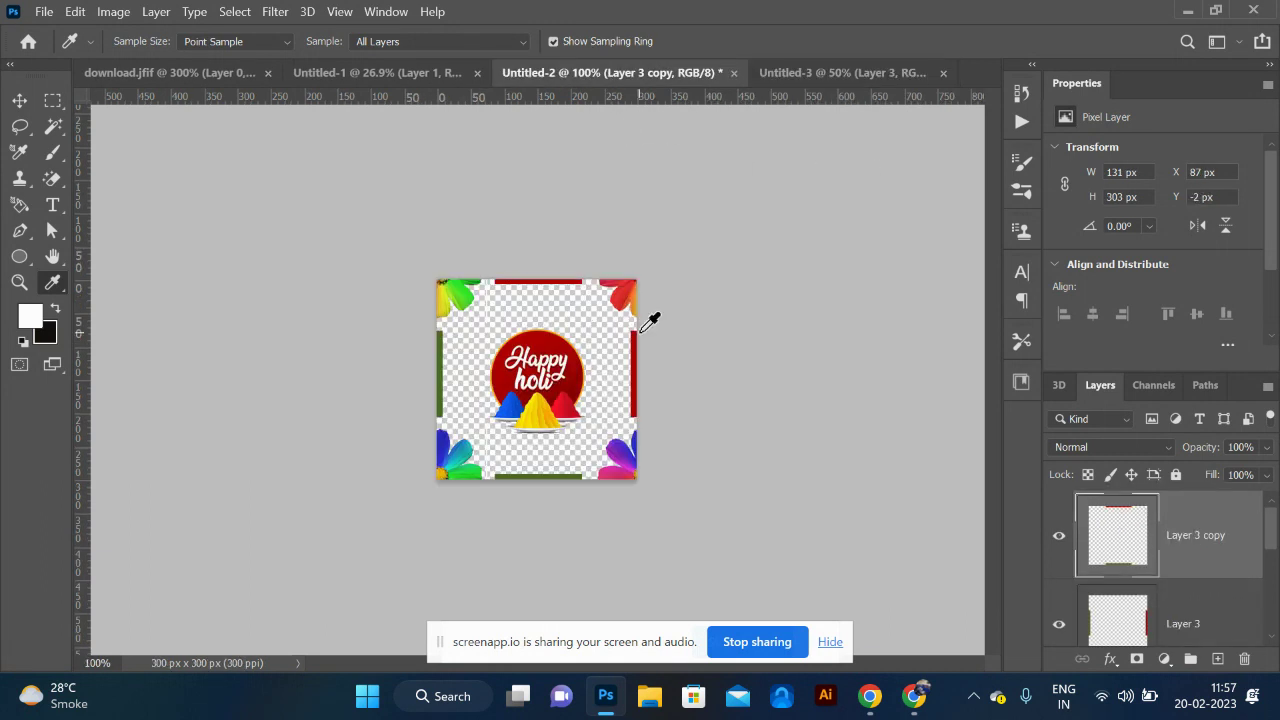
{"action": "key", "text": "alt+Tab"}
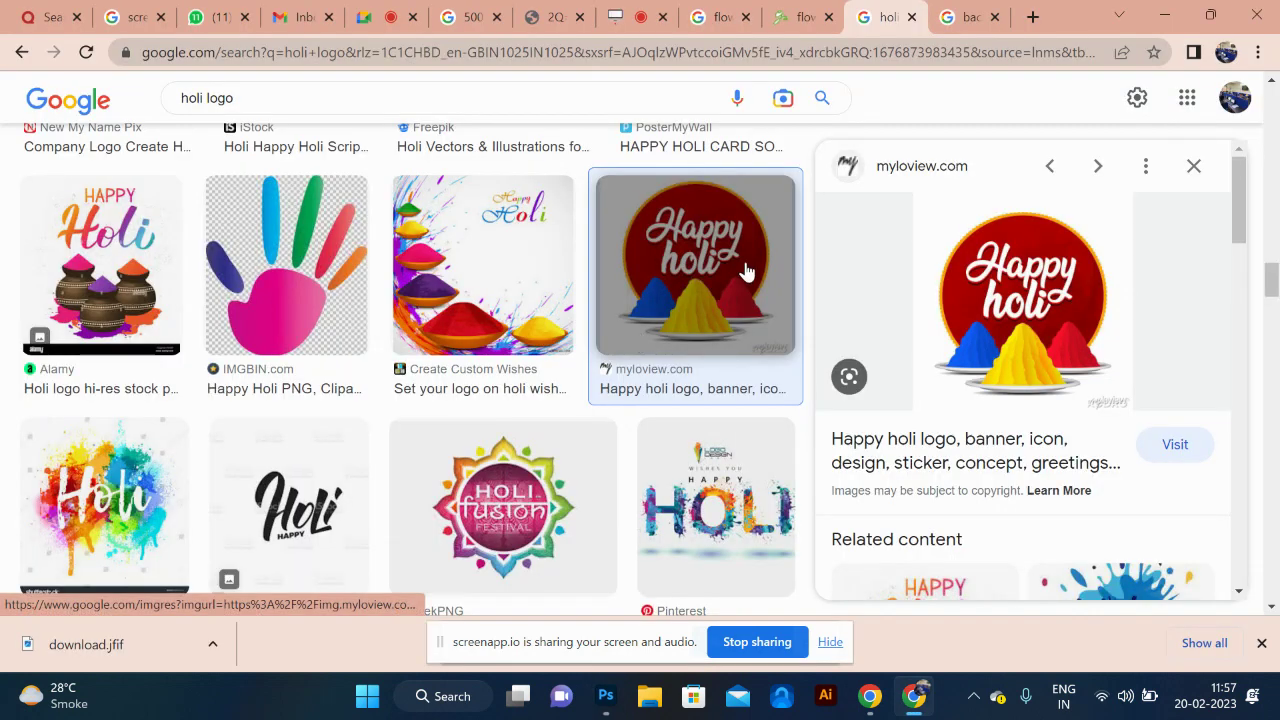
Step: Search Google Images for 'suits white' and scroll through the results
{"action": "triple_click", "coordinate": [515, 98]}
{"action": "type", "text": "shi"}
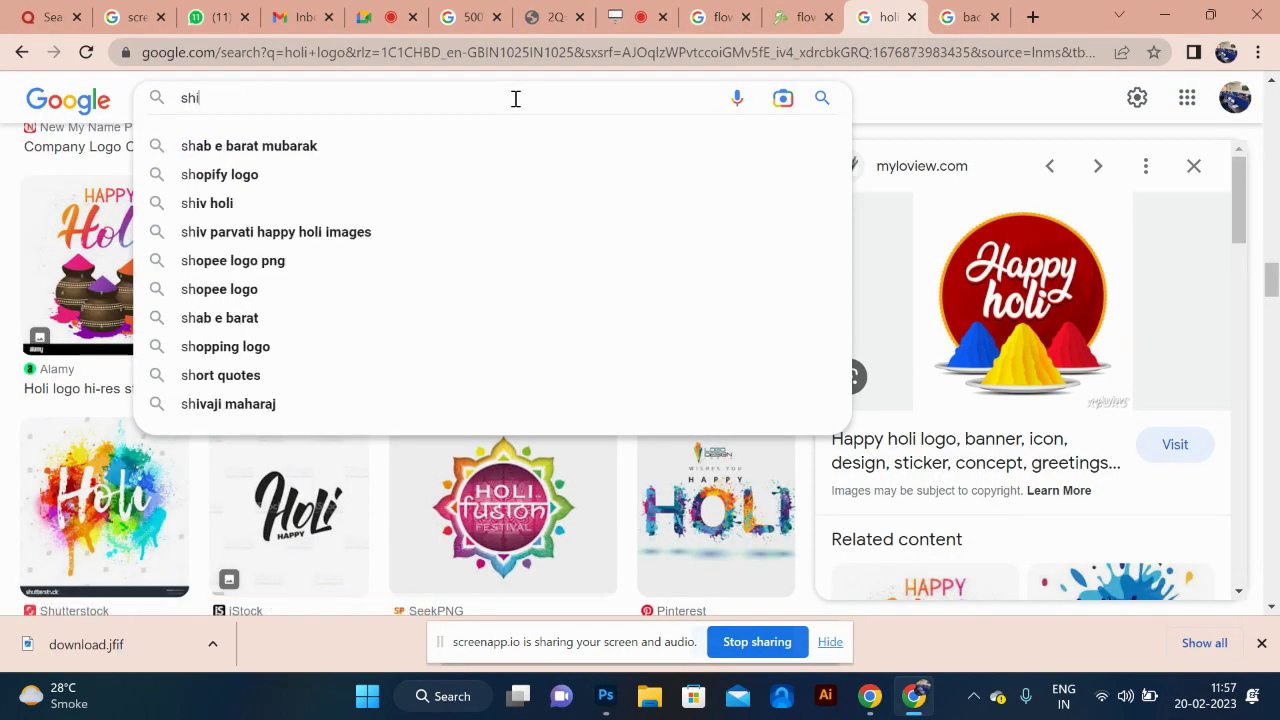
{"action": "key", "text": "BackSpace"}
{"action": "key", "text": "BackSpace"}
{"action": "key", "text": "BackSpace"}
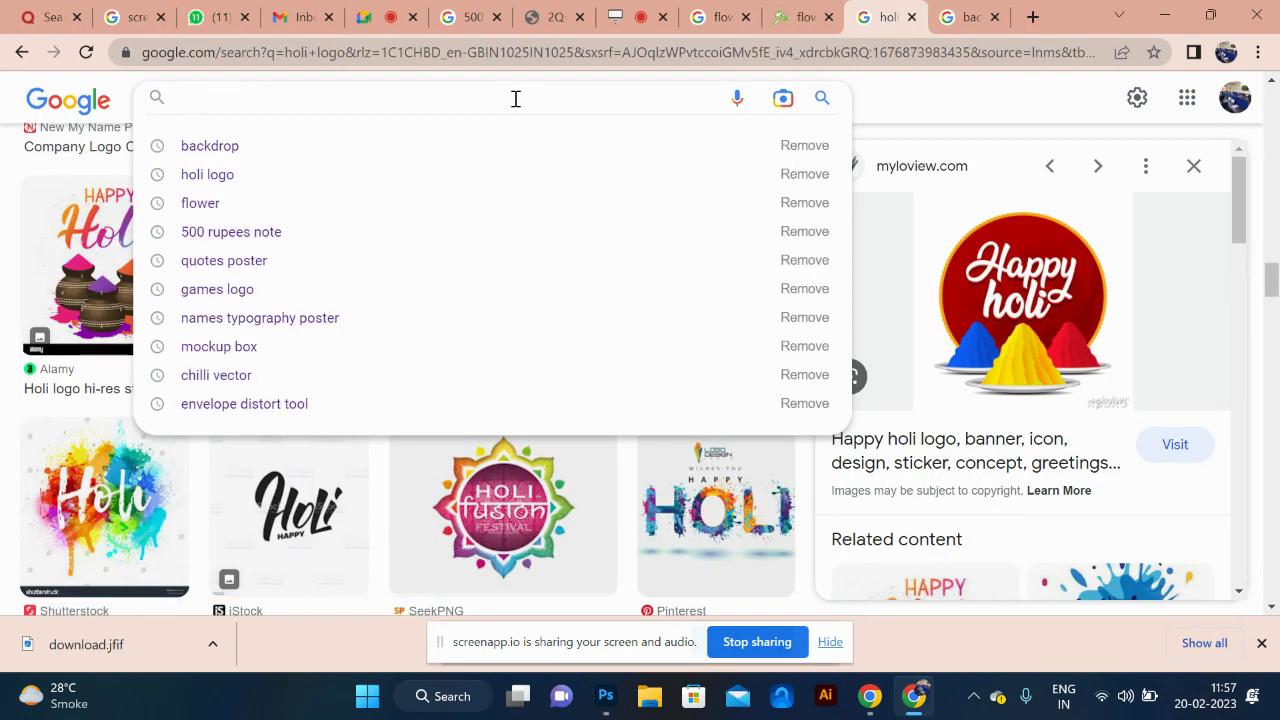
{"action": "type", "text": "suits"}
{"action": "key", "text": "Return"}
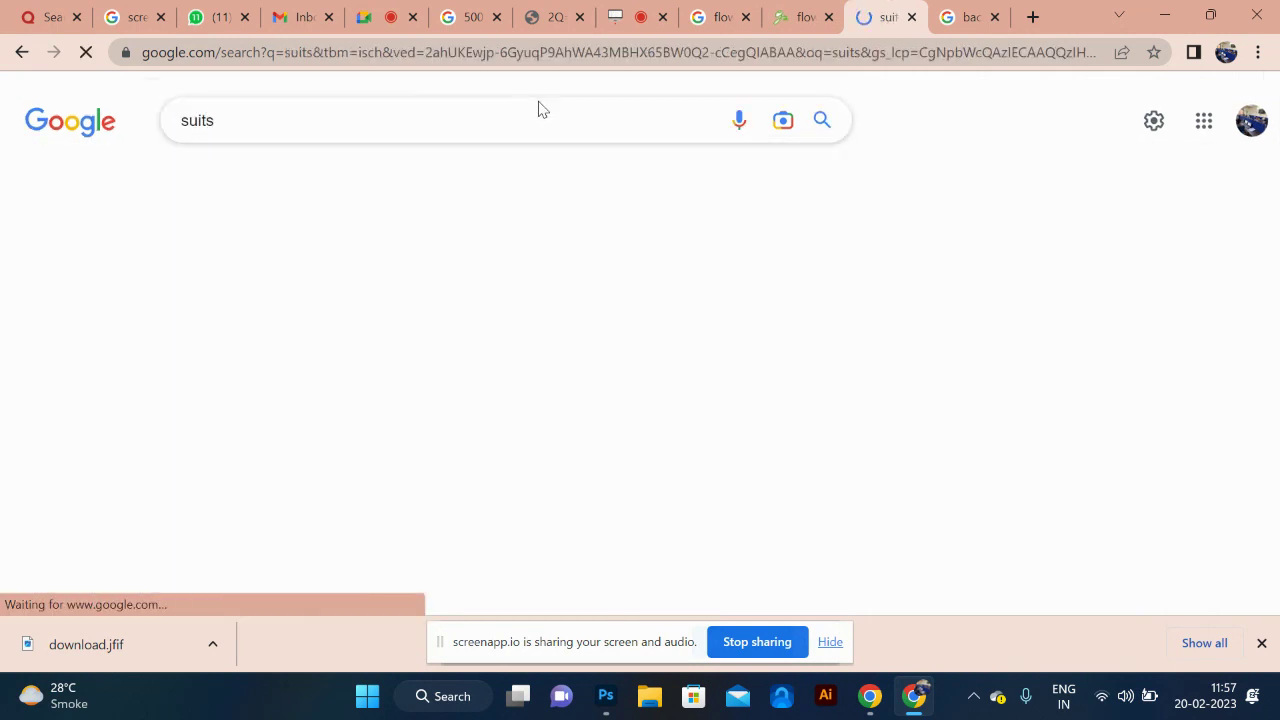
{"action": "left_click", "coordinate": [342, 126]}
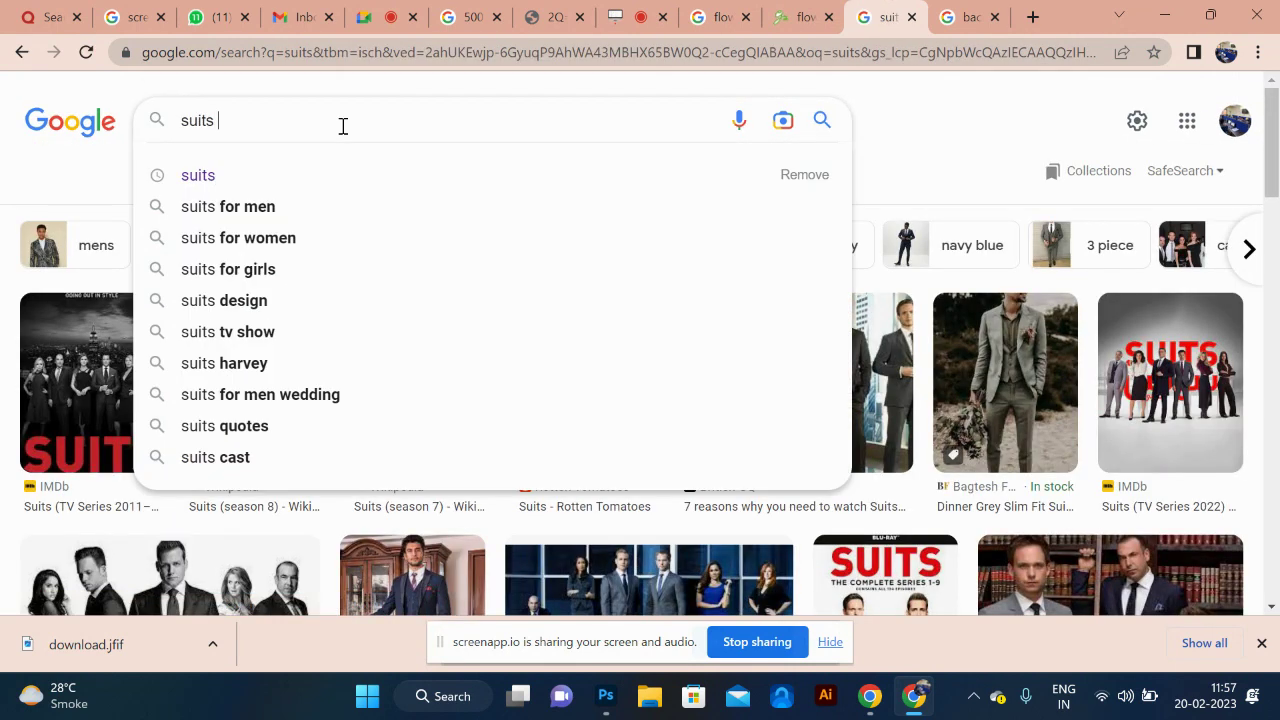
{"action": "type", "text": "l"}
{"action": "key", "text": "BackSpace"}
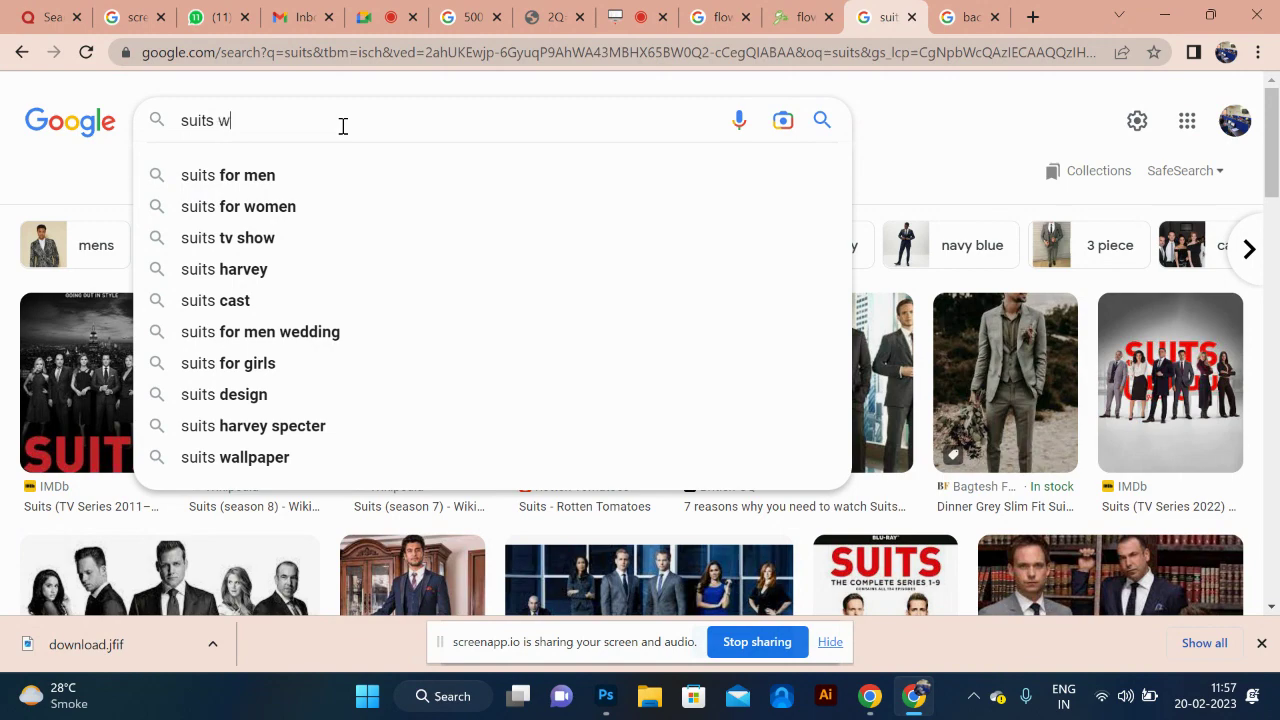
{"action": "type", "text": "white"}
{"action": "key", "text": "Return"}
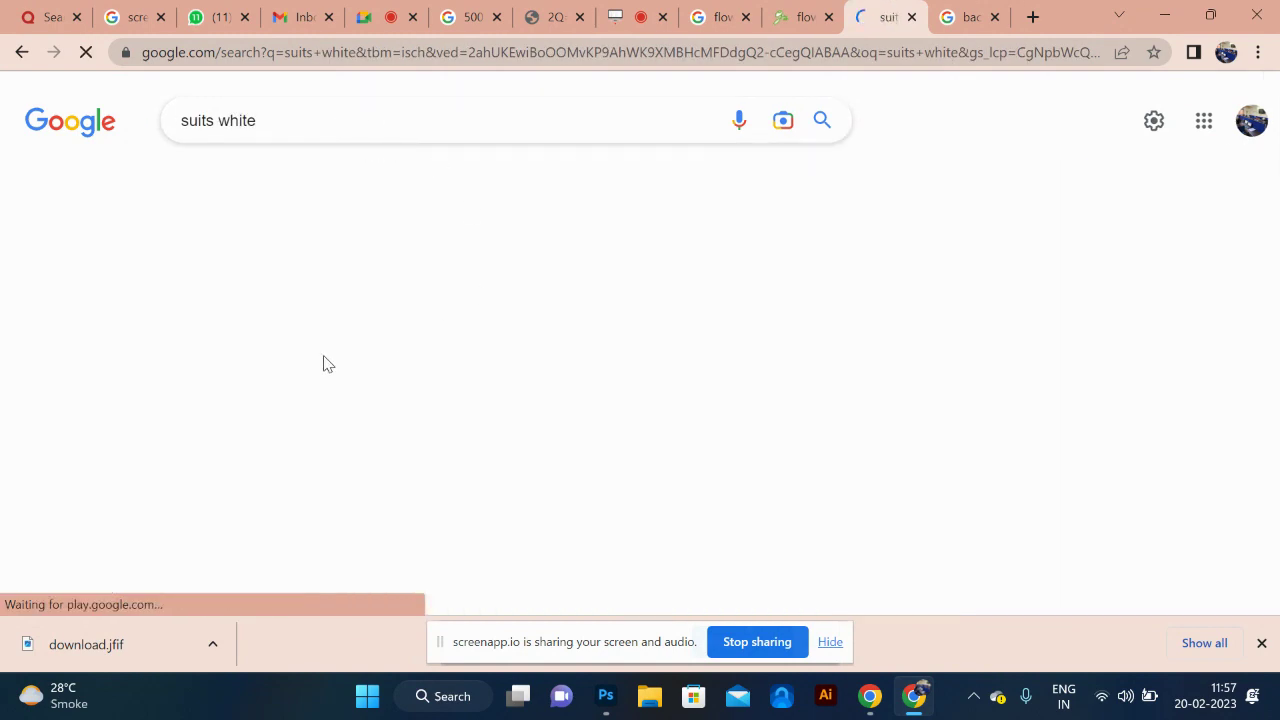
{"action": "scroll", "coordinate": [418, 405], "scroll_direction": "down", "scroll_amount": 2}
{"action": "scroll", "coordinate": [420, 412], "scroll_direction": "down", "scroll_amount": 1}
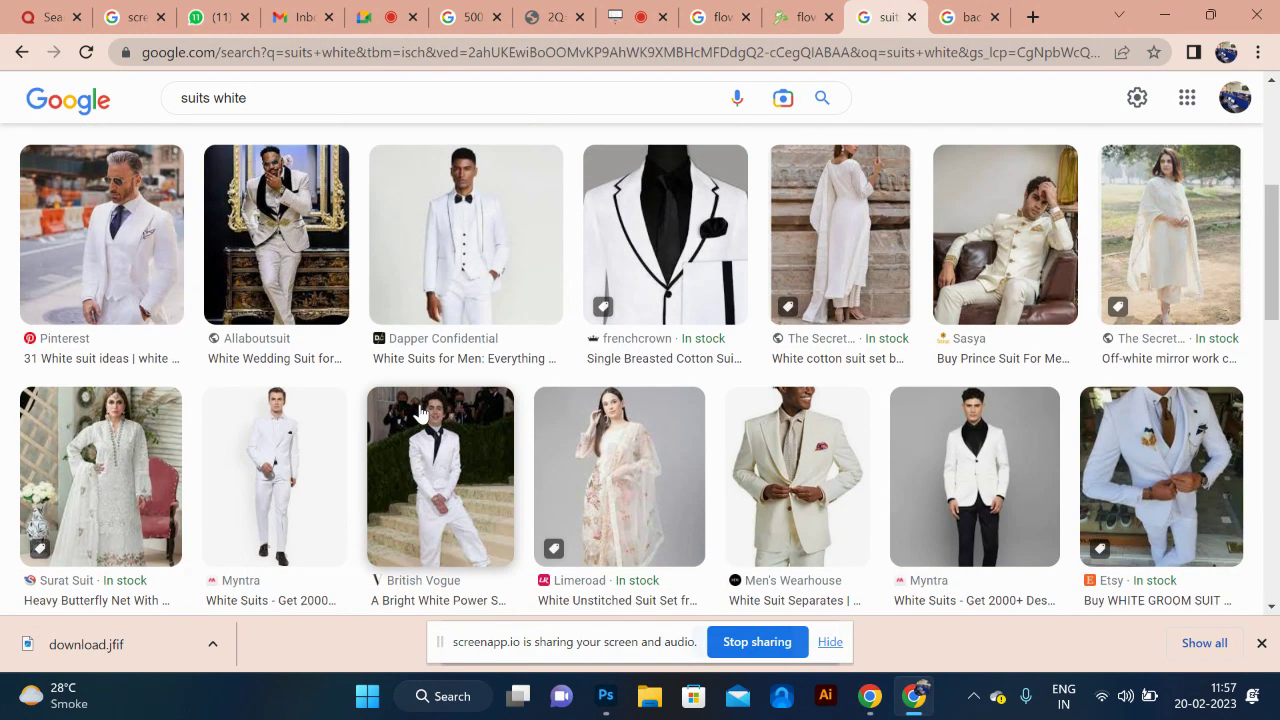
{"action": "scroll", "coordinate": [420, 412], "scroll_direction": "down", "scroll_amount": 1}
Step: Open the White cotton suit set photo full size in a new tab and copy it
{"action": "left_click", "coordinate": [840, 240]}
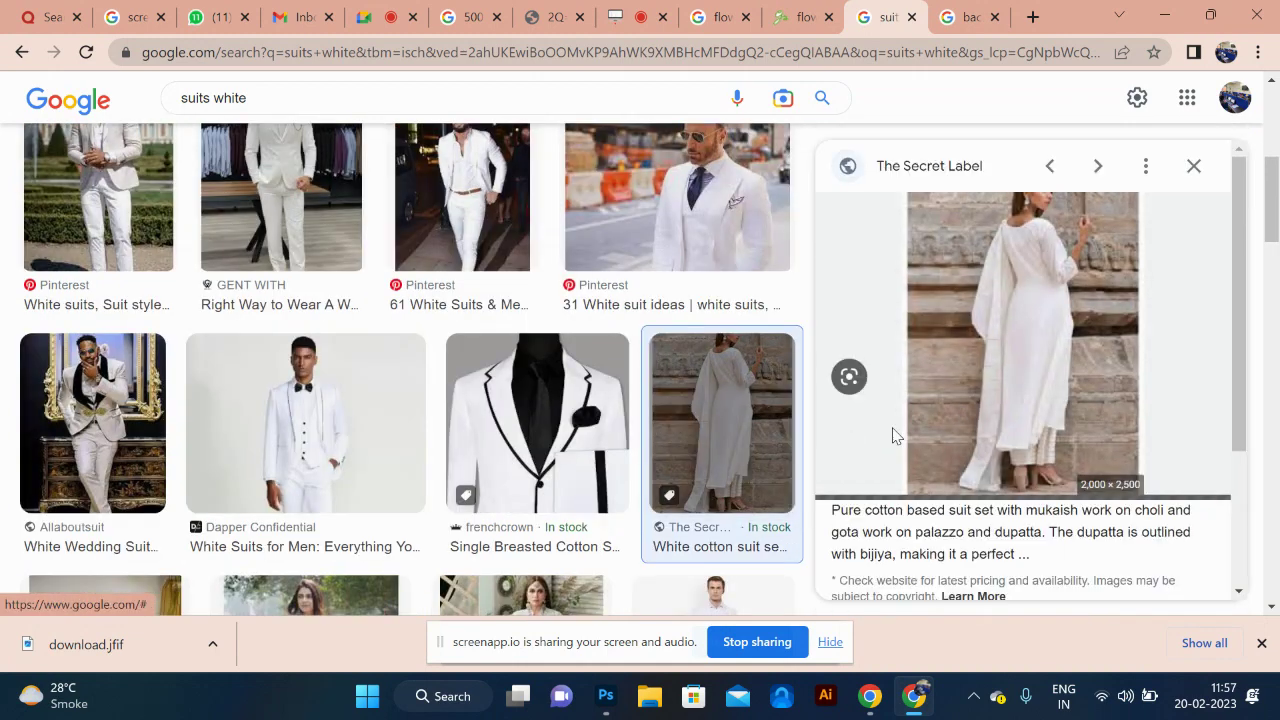
{"action": "right_click", "coordinate": [1047, 326]}
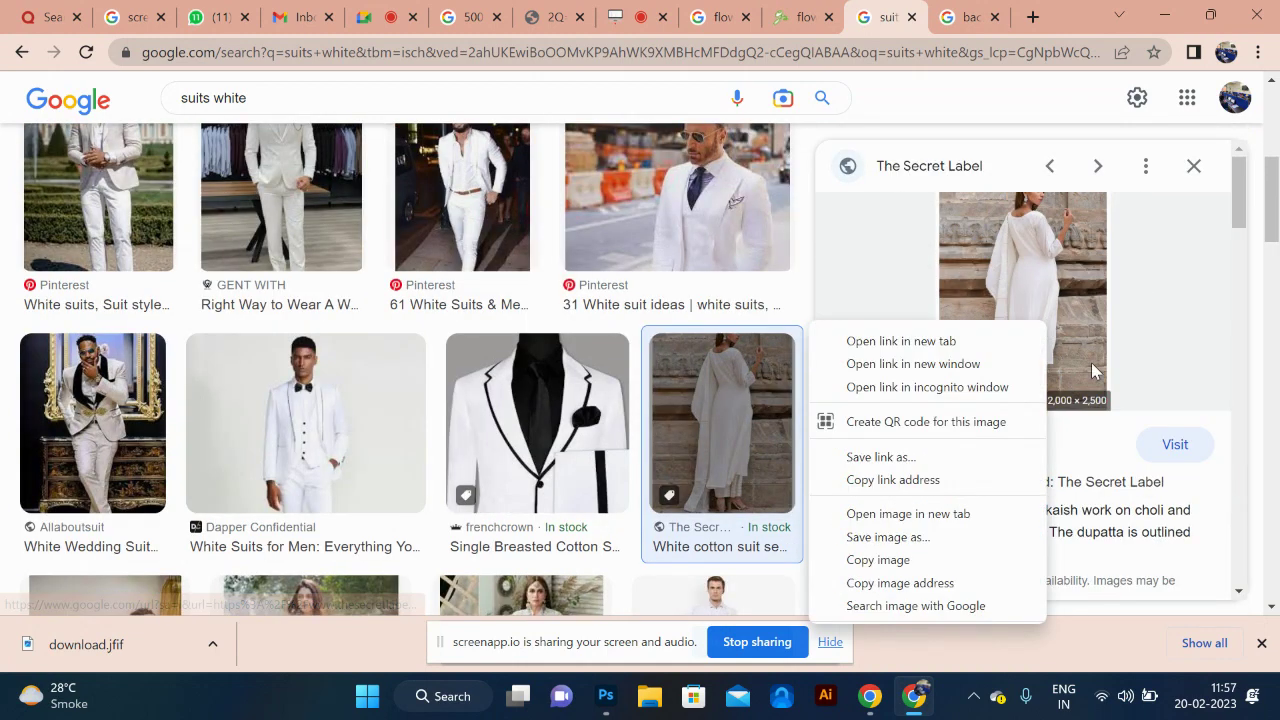
{"action": "left_click", "coordinate": [935, 513]}
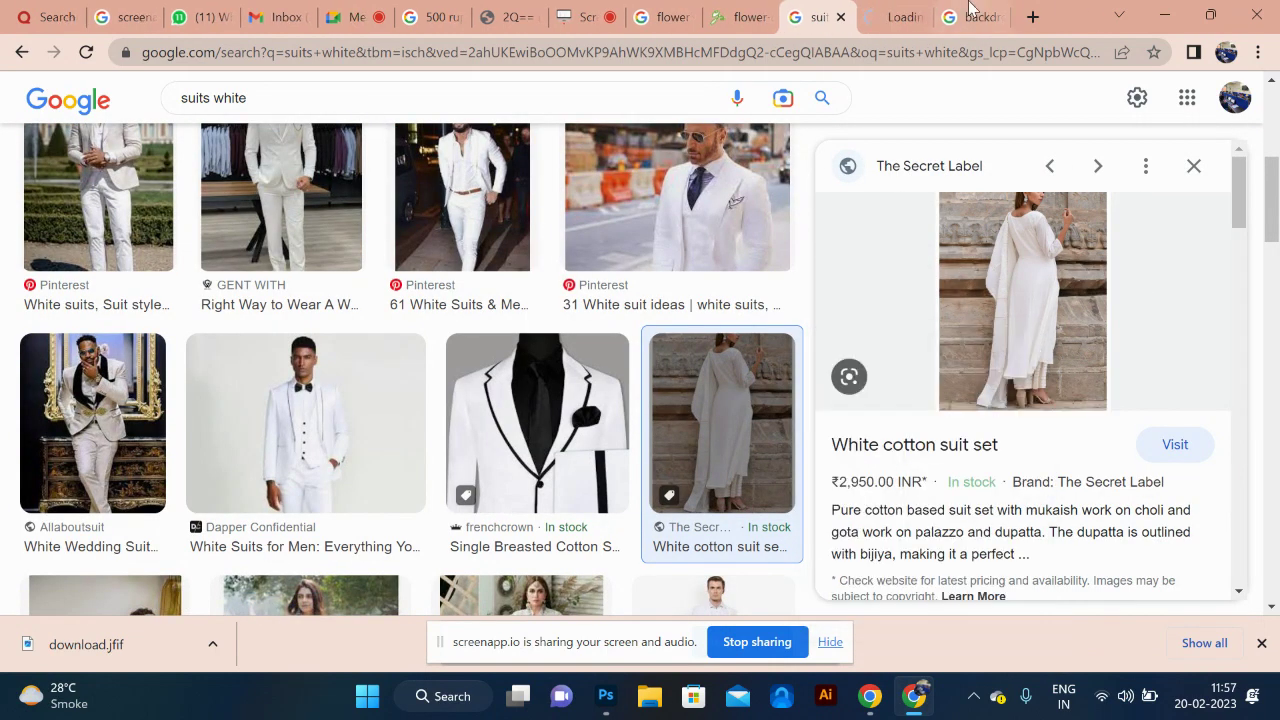
{"action": "left_click", "coordinate": [895, 17]}
{"action": "right_click", "coordinate": [686, 244]}
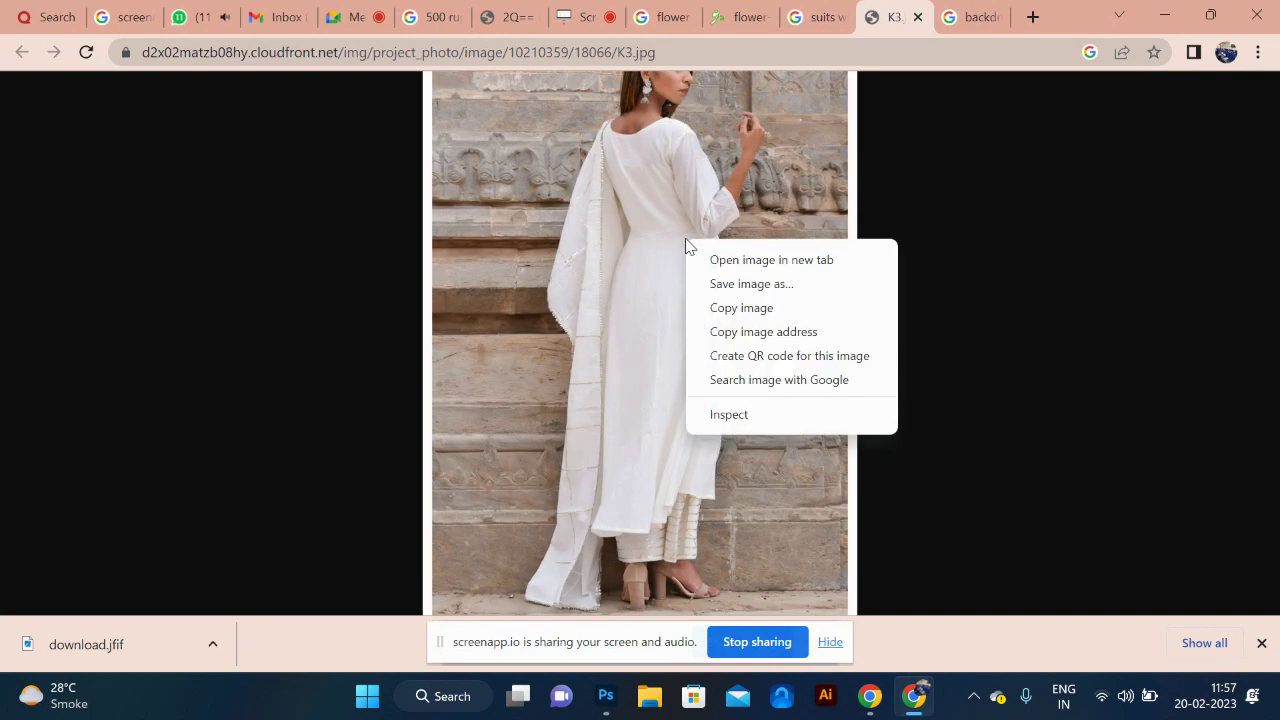
{"action": "left_click", "coordinate": [731, 307]}
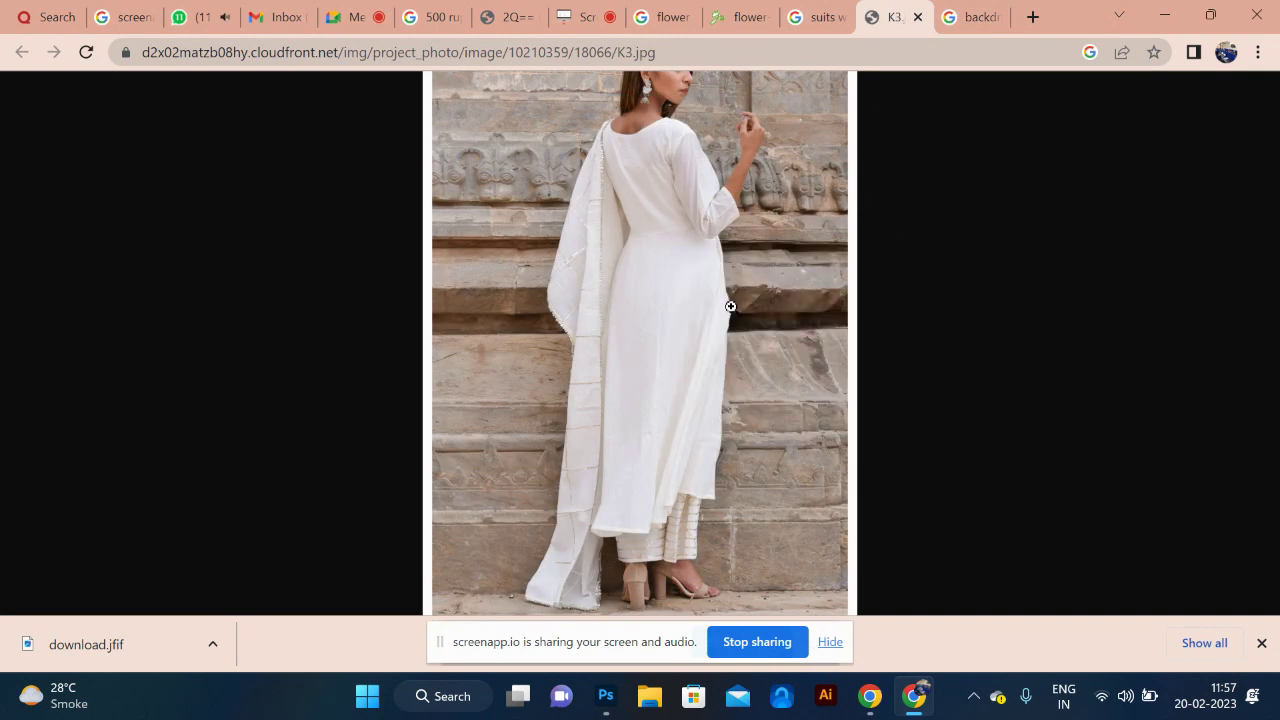
{"action": "right_click", "coordinate": [690, 244]}
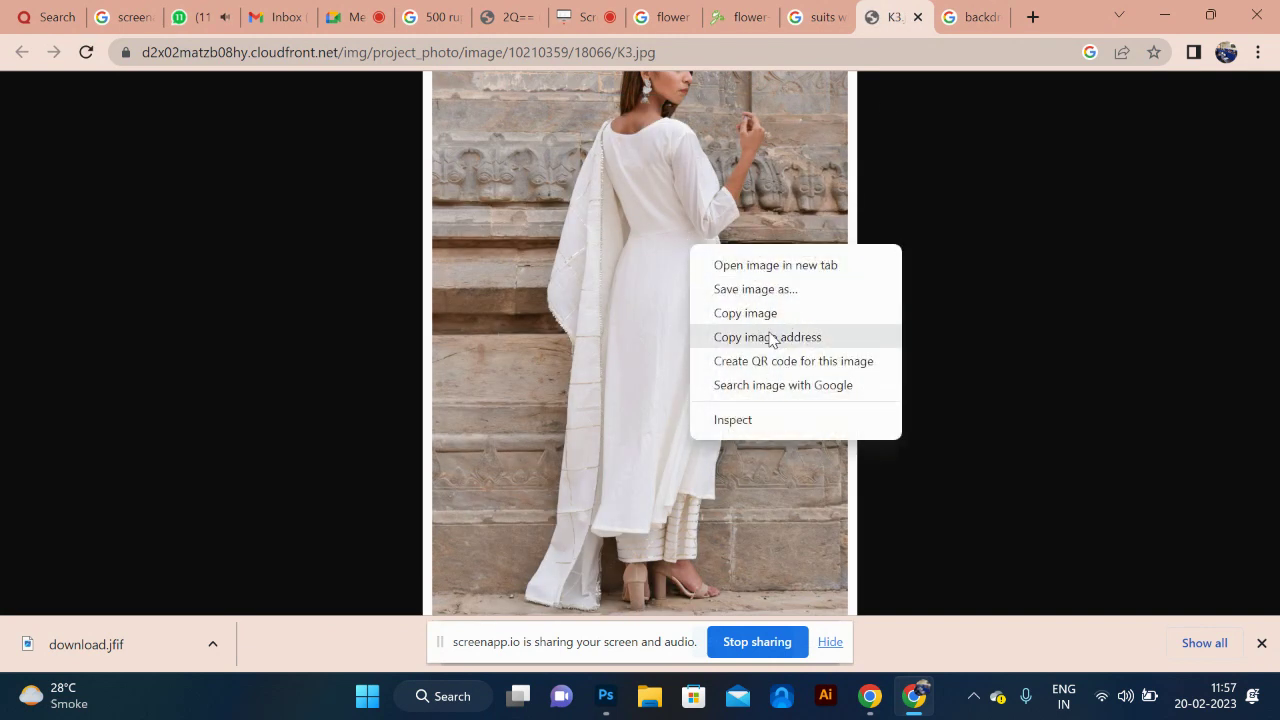
{"action": "left_click", "coordinate": [765, 311]}
Step: Undo a mistaken Holi image paste in a new 700 × 700 document and recopy the suit photo
{"action": "key", "text": "alt+Tab"}
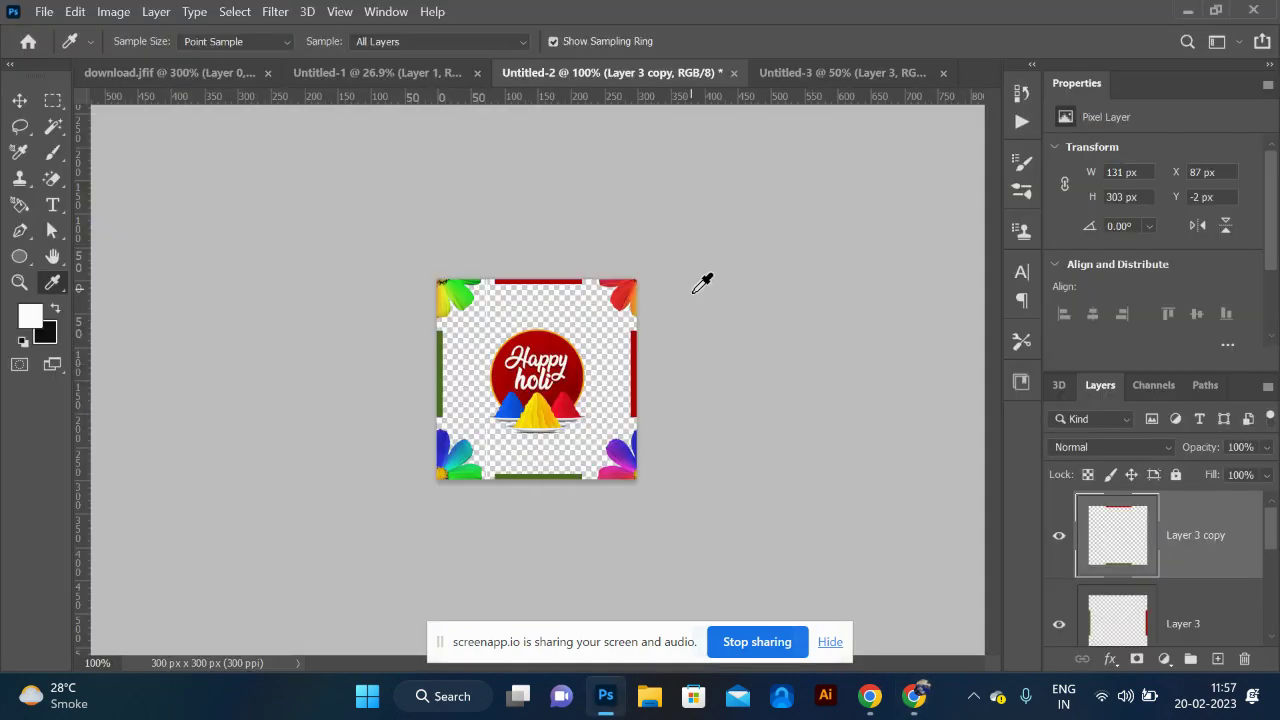
{"action": "key", "text": "ctrl+n"}
{"action": "key", "text": "Return"}
{"action": "key", "text": "ctrl+v"}
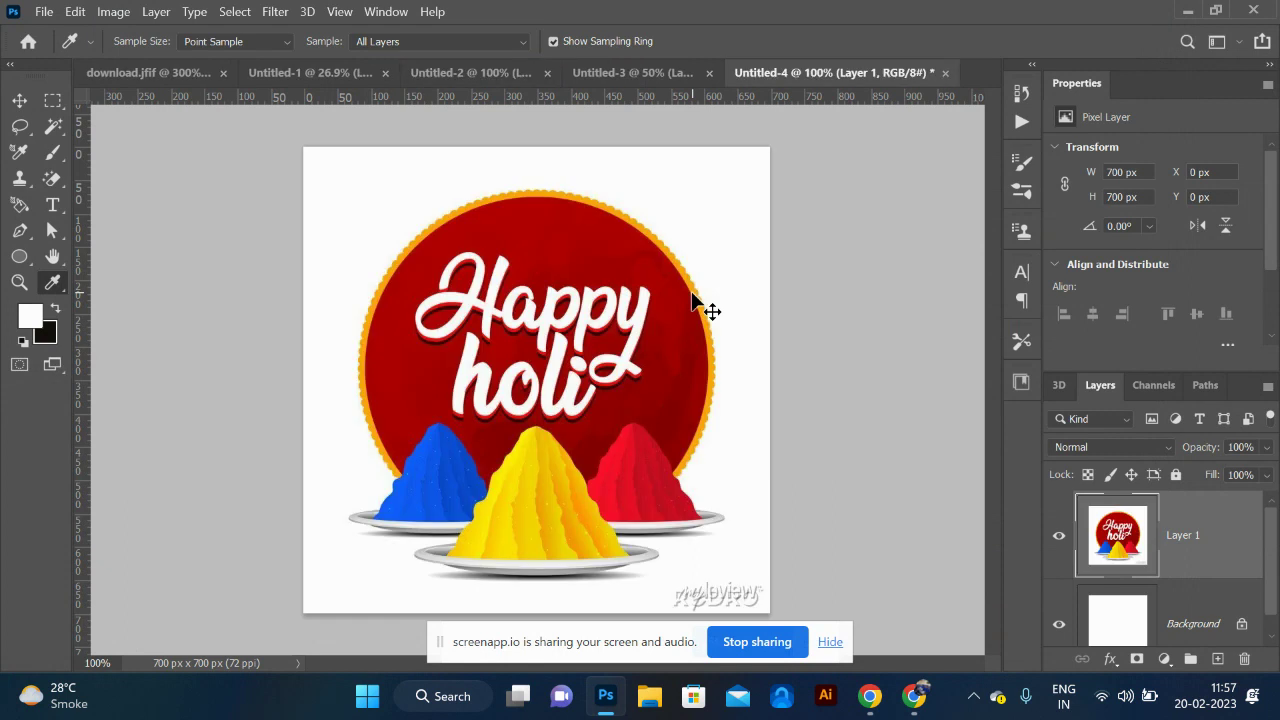
{"action": "key", "text": "ctrl+z"}
{"action": "key", "text": "alt+Tab"}
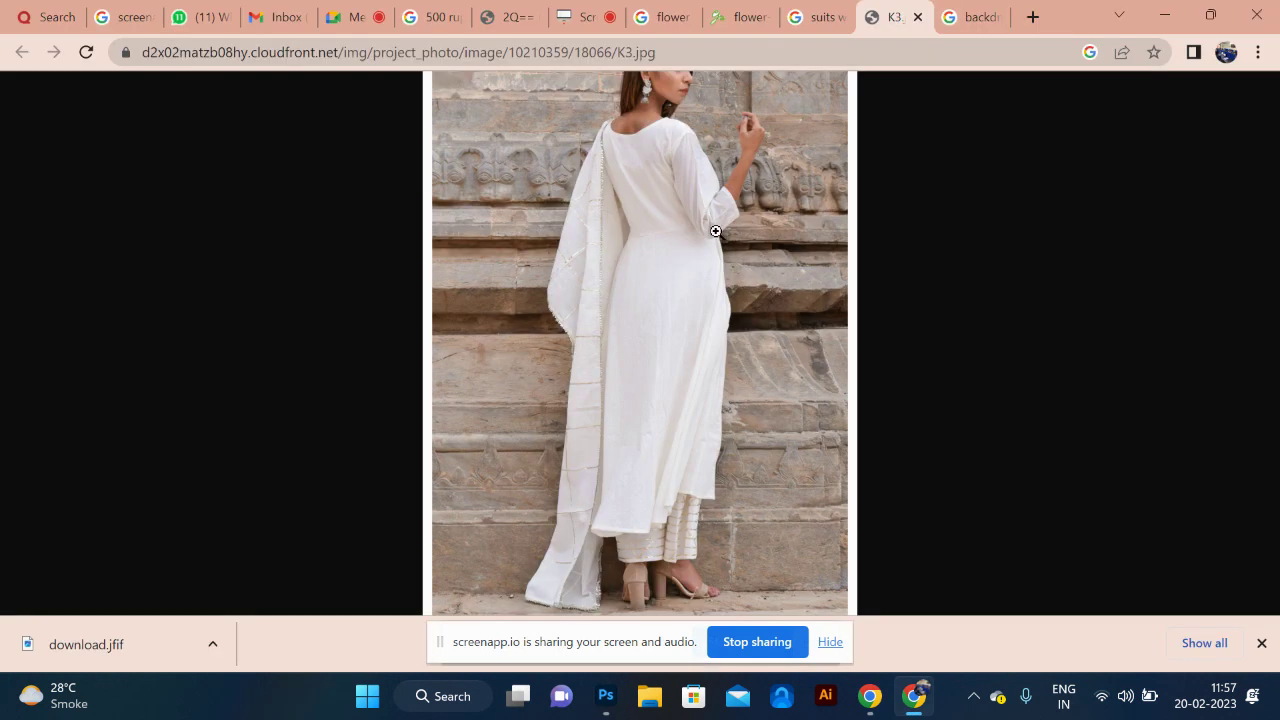
{"action": "right_click", "coordinate": [715, 231]}
{"action": "left_click", "coordinate": [801, 303]}
{"action": "key", "text": "alt+Tab"}
Step: Paste the white suit photo into a new 2000 × 2500 px Clipboard-sized document
{"action": "key", "text": "ctrl+n"}
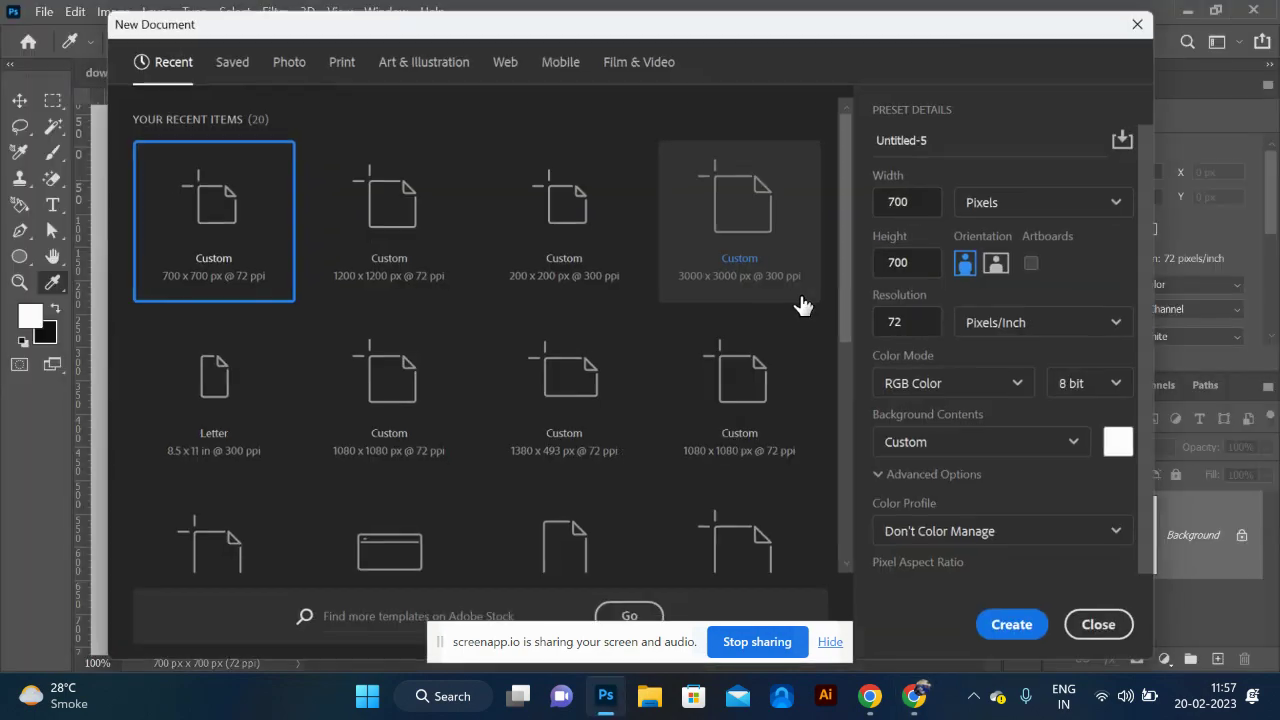
{"action": "key", "text": "Return"}
{"action": "key", "text": "ctrl+v"}
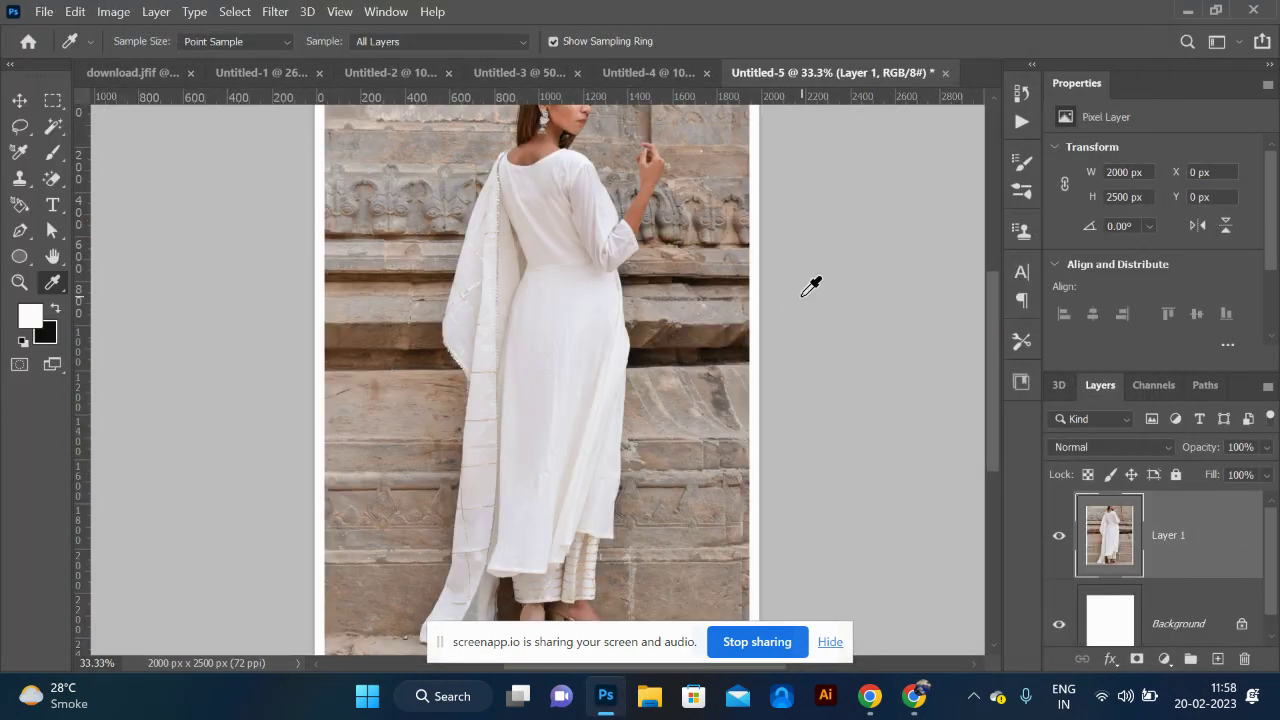
Step: Quick-select the white dress, then add an empty Layer 2 for the pattern
{"action": "left_click", "coordinate": [56, 122]}
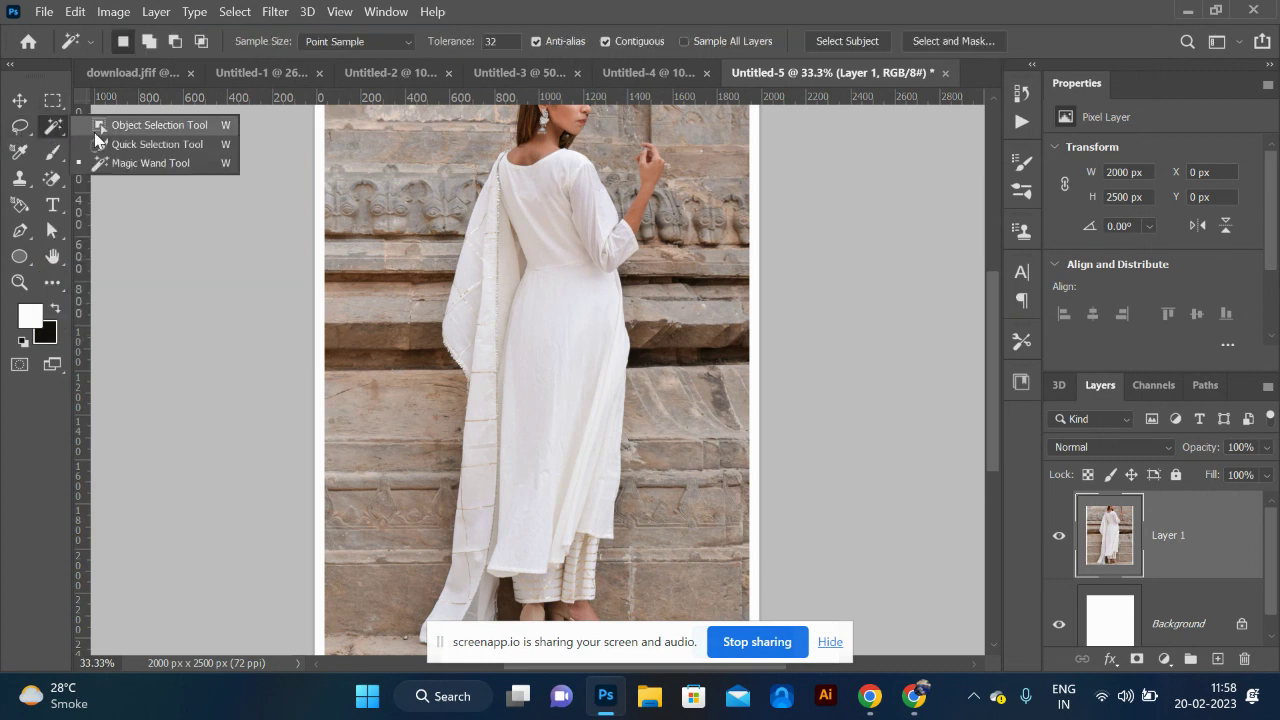
{"action": "left_click", "coordinate": [155, 144]}
{"action": "left_click_drag", "start_coordinate": [541, 460], "coordinate": [559, 283]}
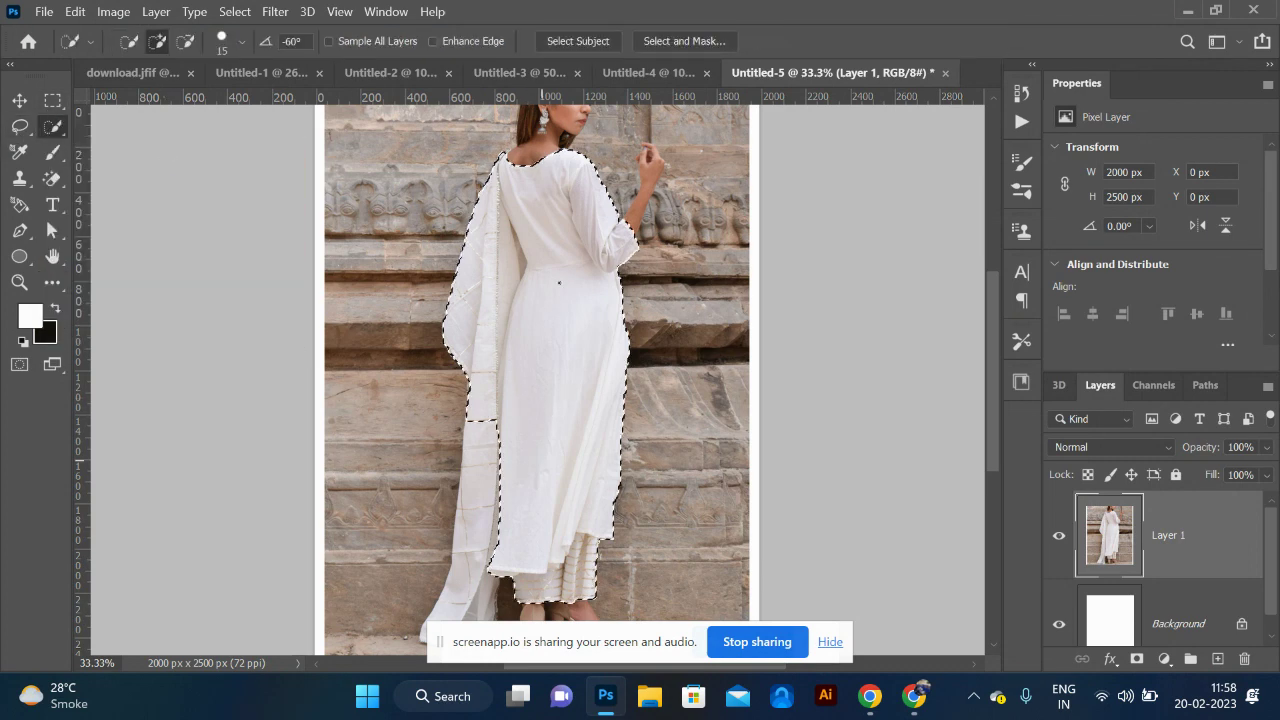
{"action": "left_click_drag", "start_coordinate": [553, 229], "coordinate": [552, 212]}
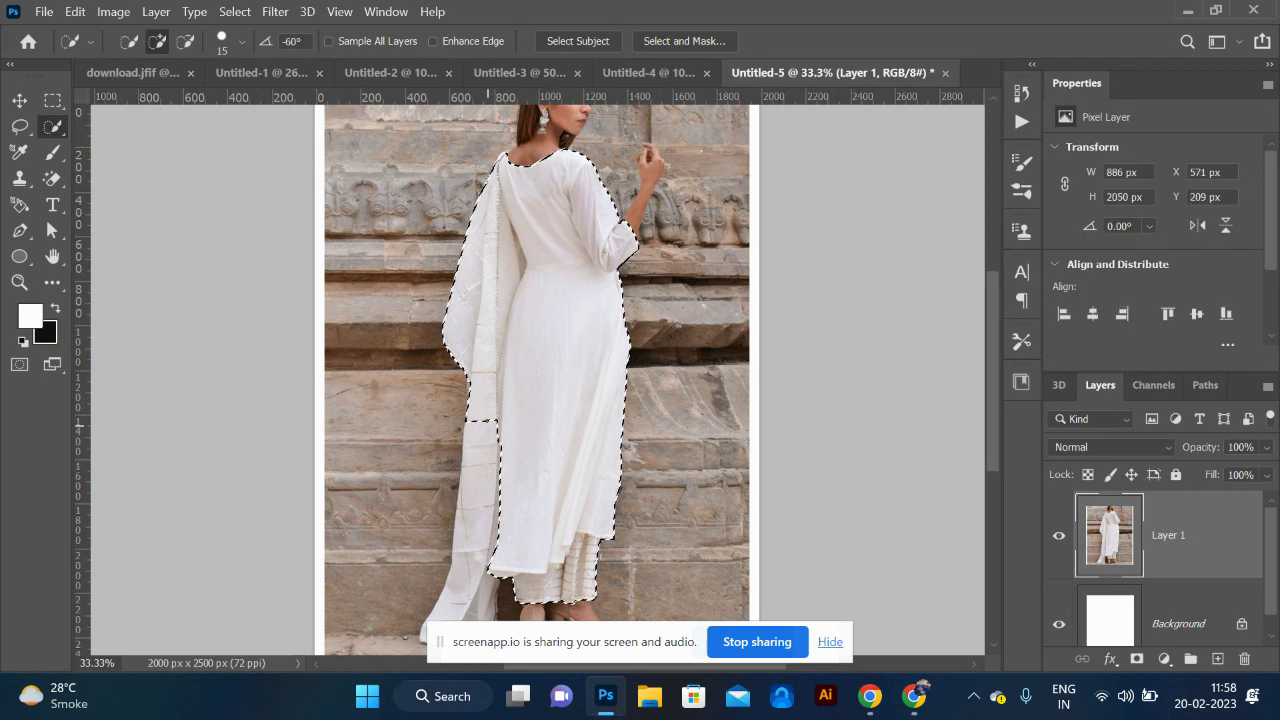
{"action": "left_click", "coordinate": [430, 606]}
{"action": "key", "text": "ctrl+z"}
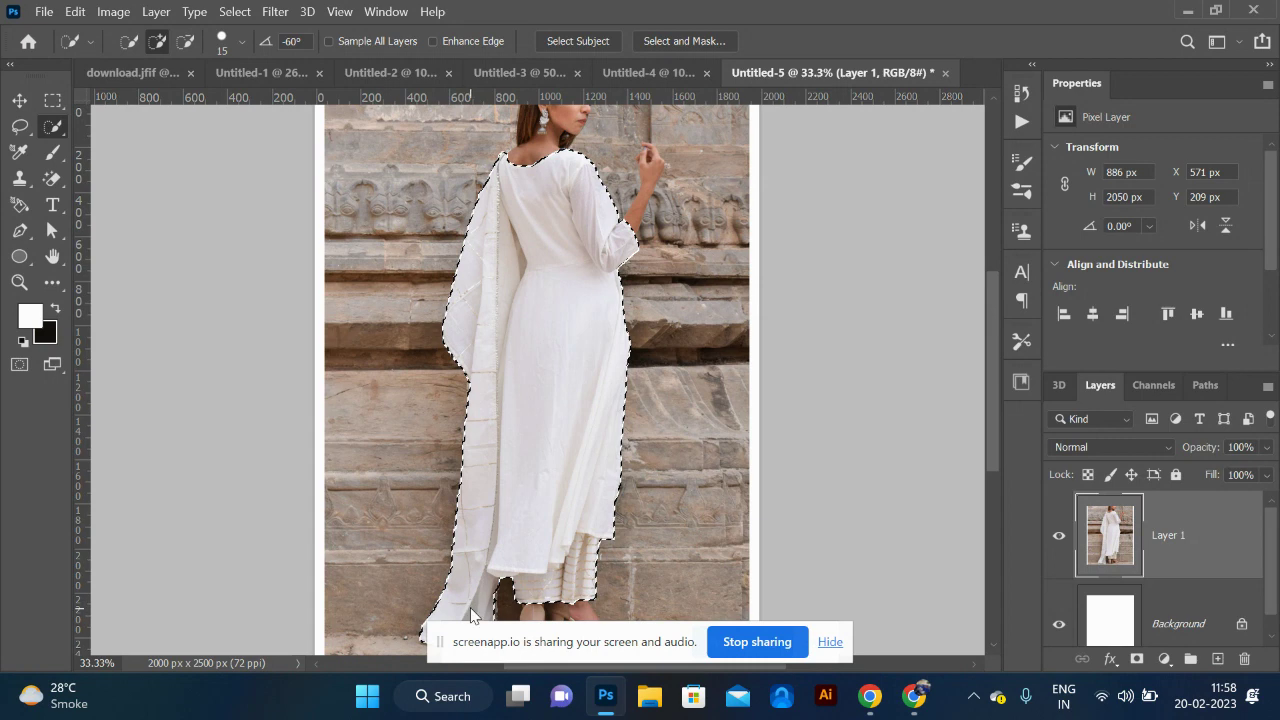
{"action": "left_click", "coordinate": [1217, 659]}
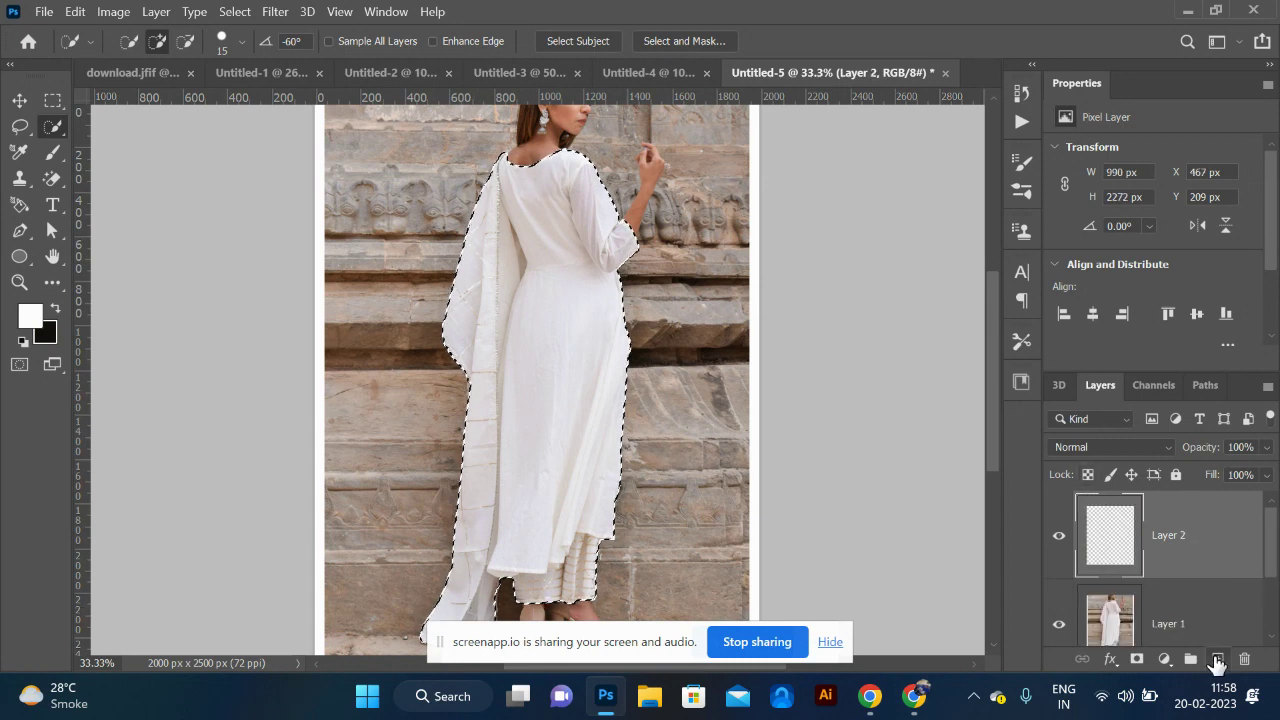
Step: Fill the dress selection on the new layer with the rainbow flower custom pattern, then deselect
{"action": "left_click", "coordinate": [1164, 659]}
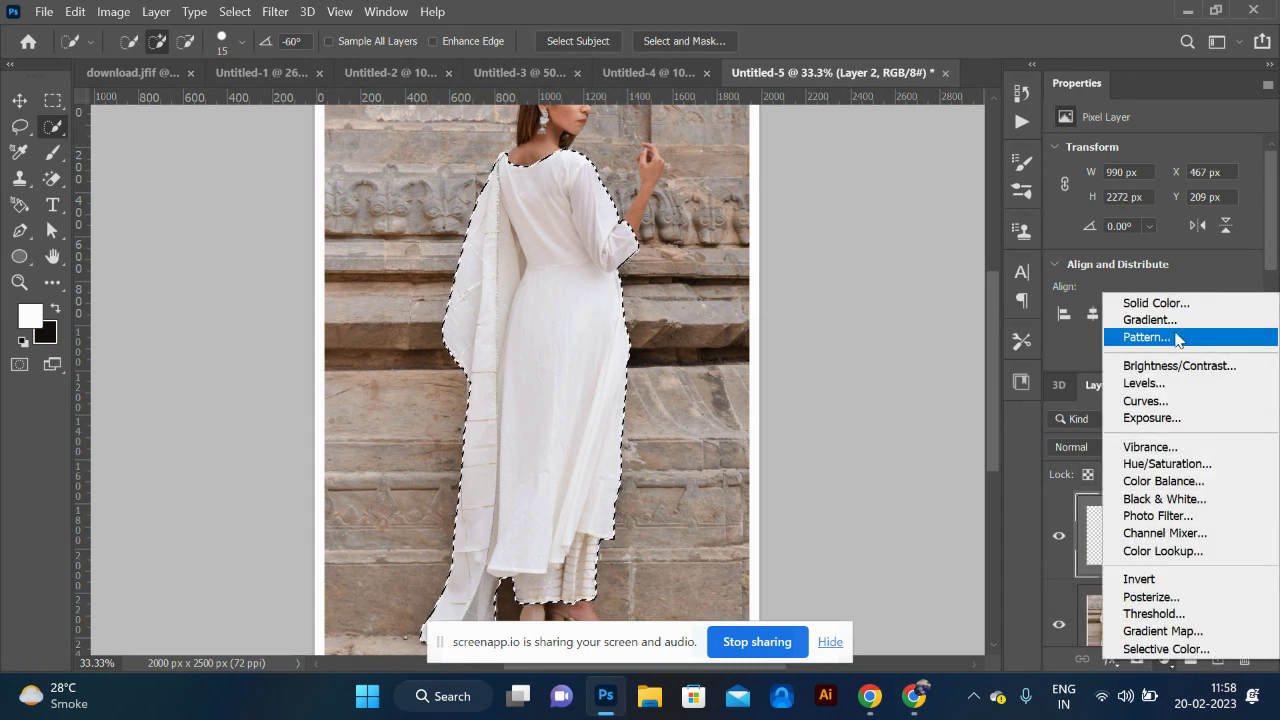
{"action": "left_click", "coordinate": [75, 12]}
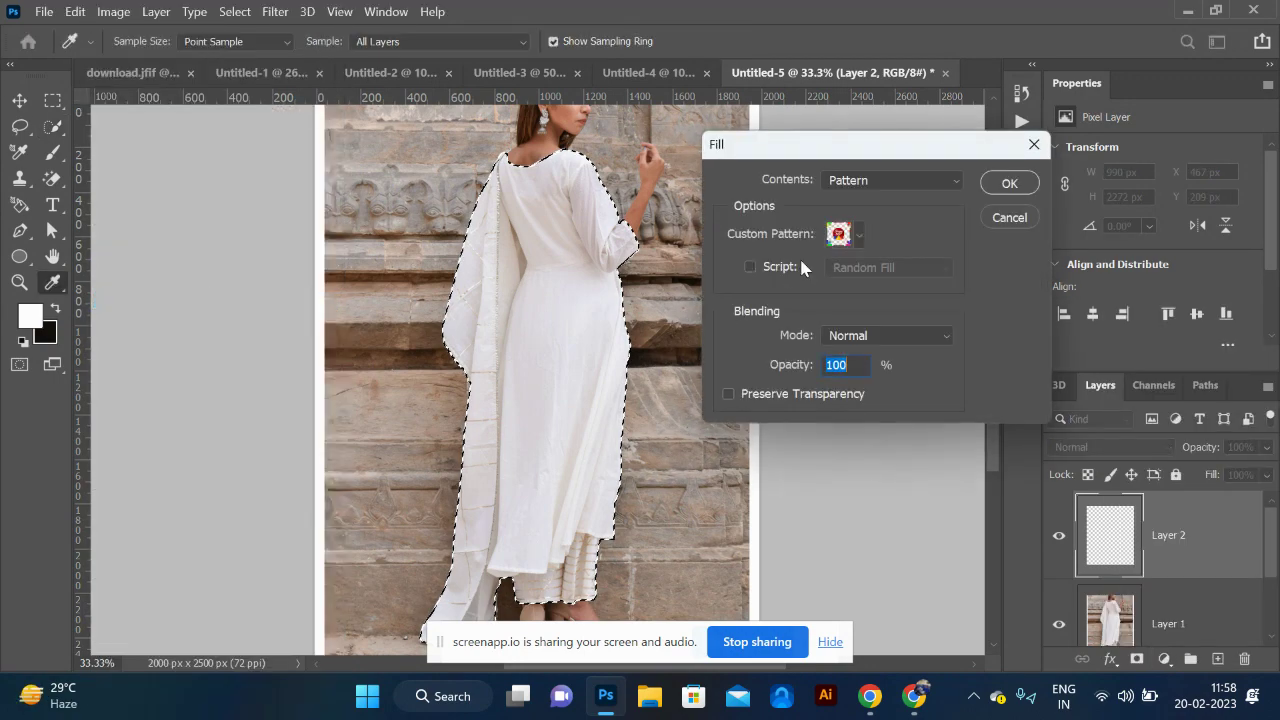
{"action": "left_click", "coordinate": [855, 234]}
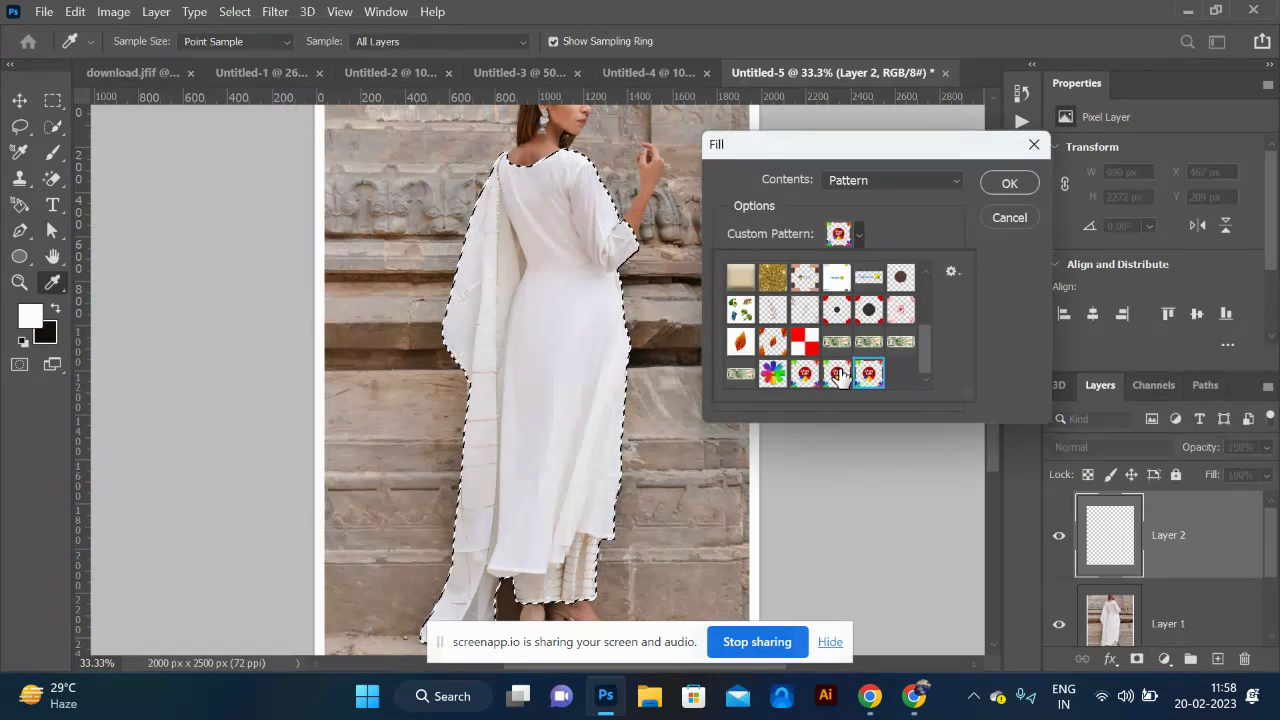
{"action": "left_click", "coordinate": [773, 373]}
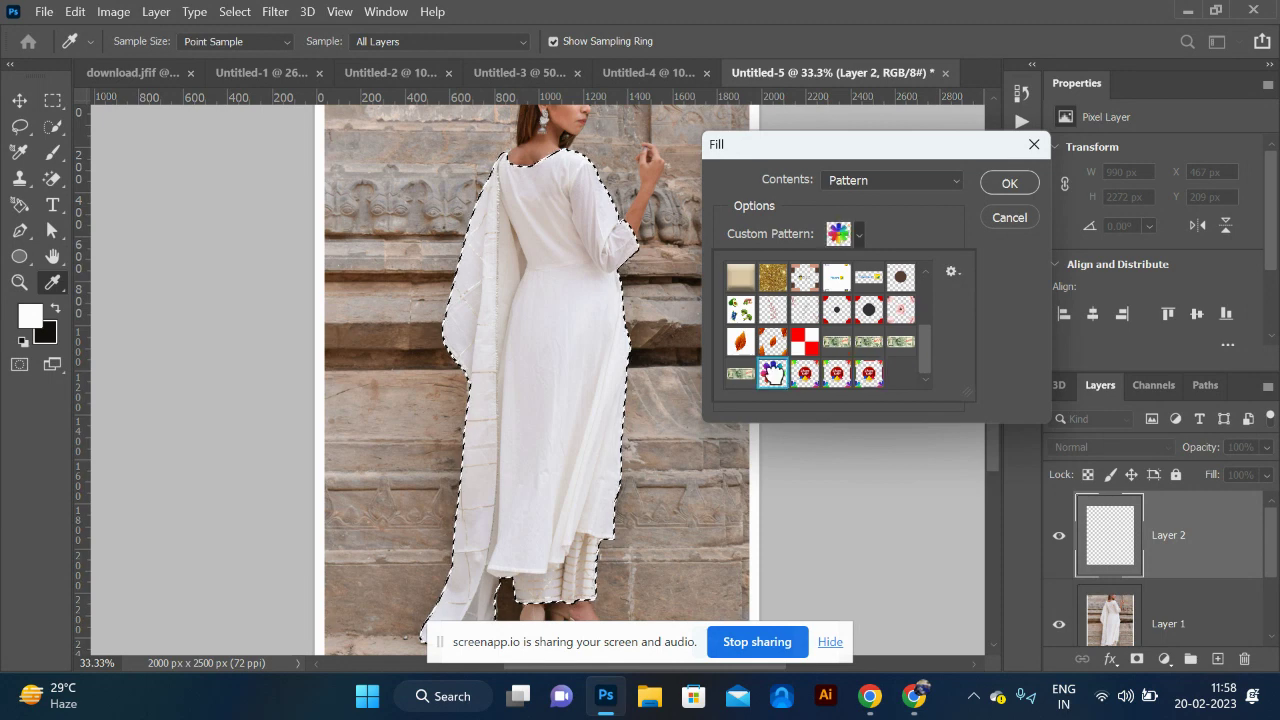
{"action": "left_click", "coordinate": [991, 187]}
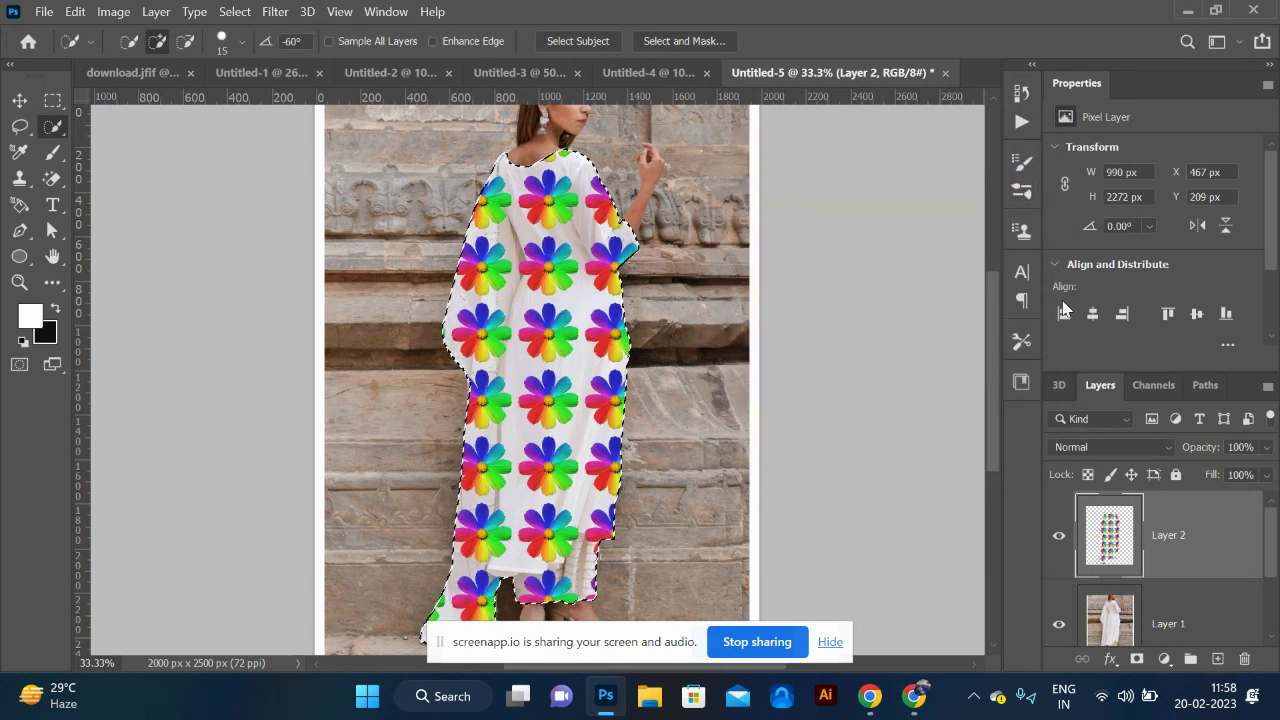
{"action": "key", "text": "ctrl+d"}
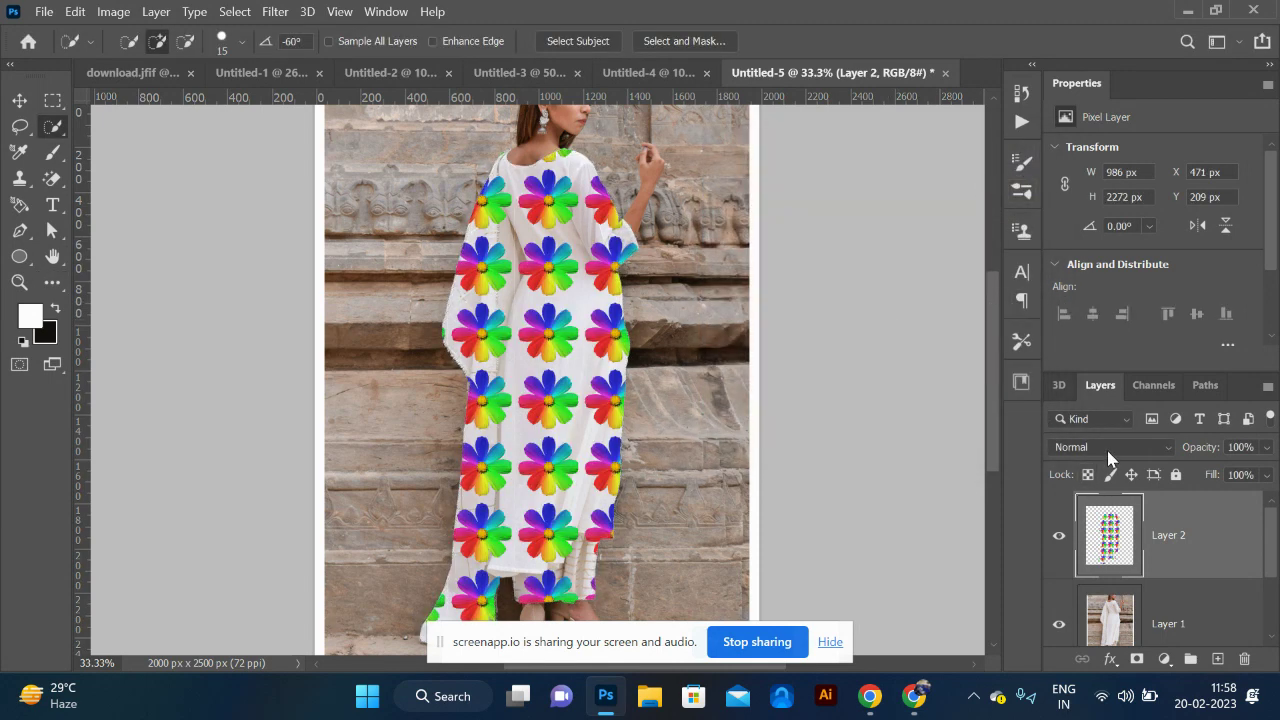
Step: Set the pattern layer's blend mode to Multiply and zoom in on the dress
{"action": "left_click", "coordinate": [1110, 449]}
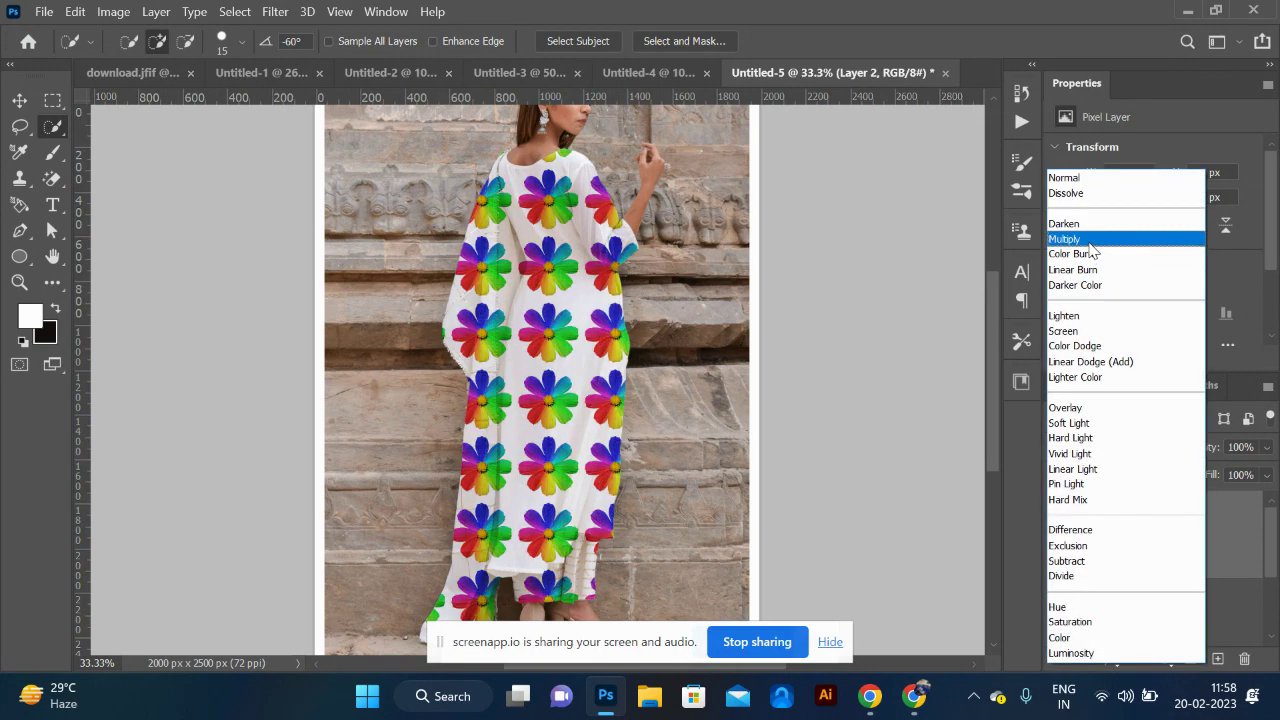
{"action": "left_click", "coordinate": [1065, 239]}
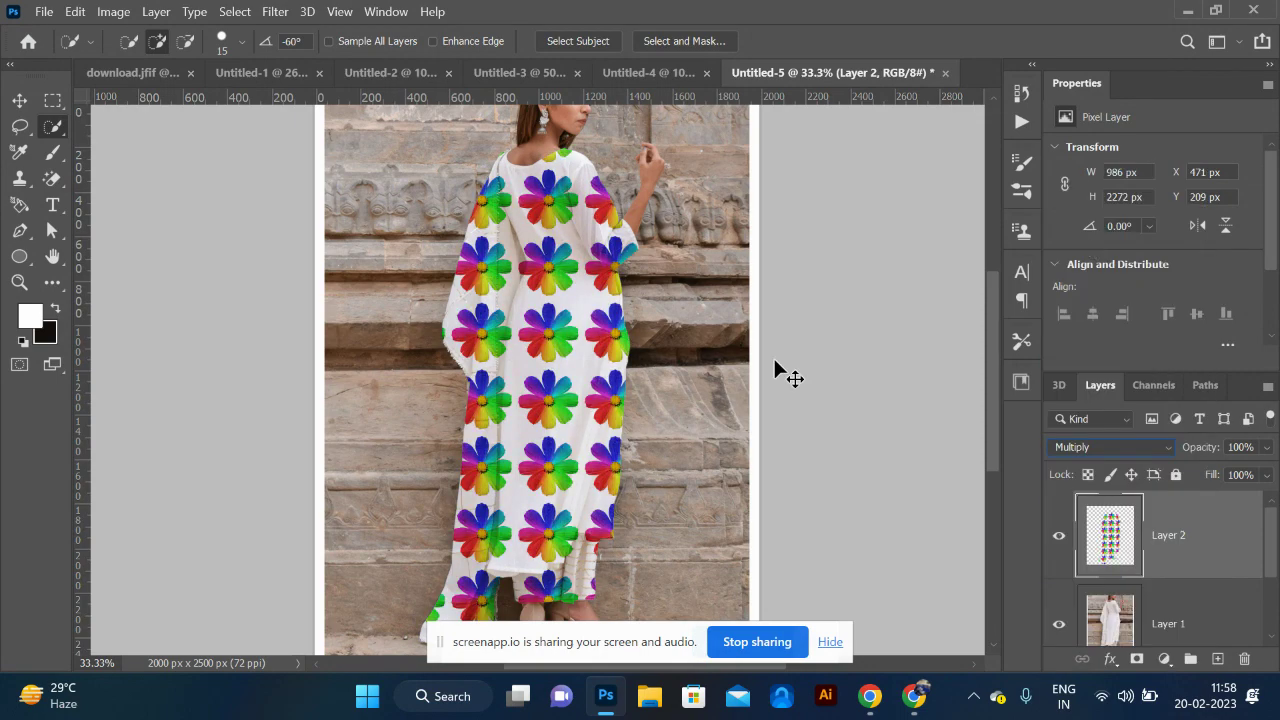
{"action": "key", "text": "ctrl+minus"}
{"action": "key", "text": "ctrl+plus"}
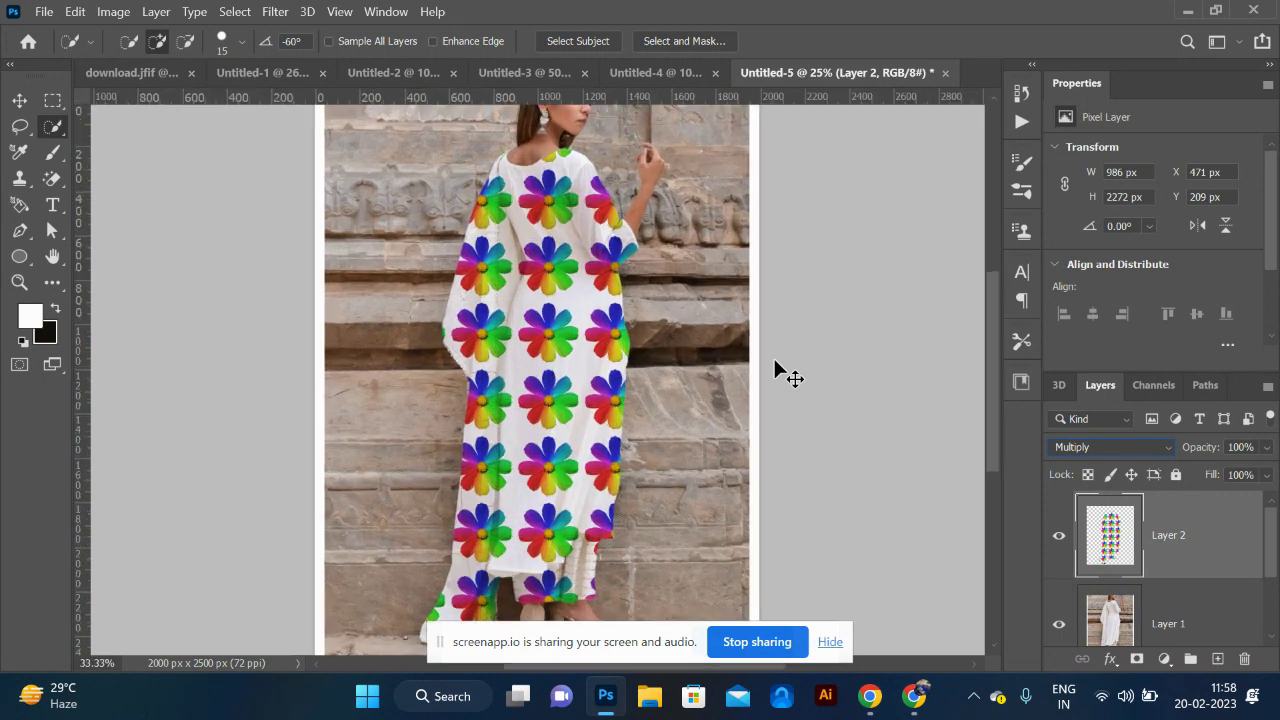
{"action": "key", "text": "ctrl+plus"}
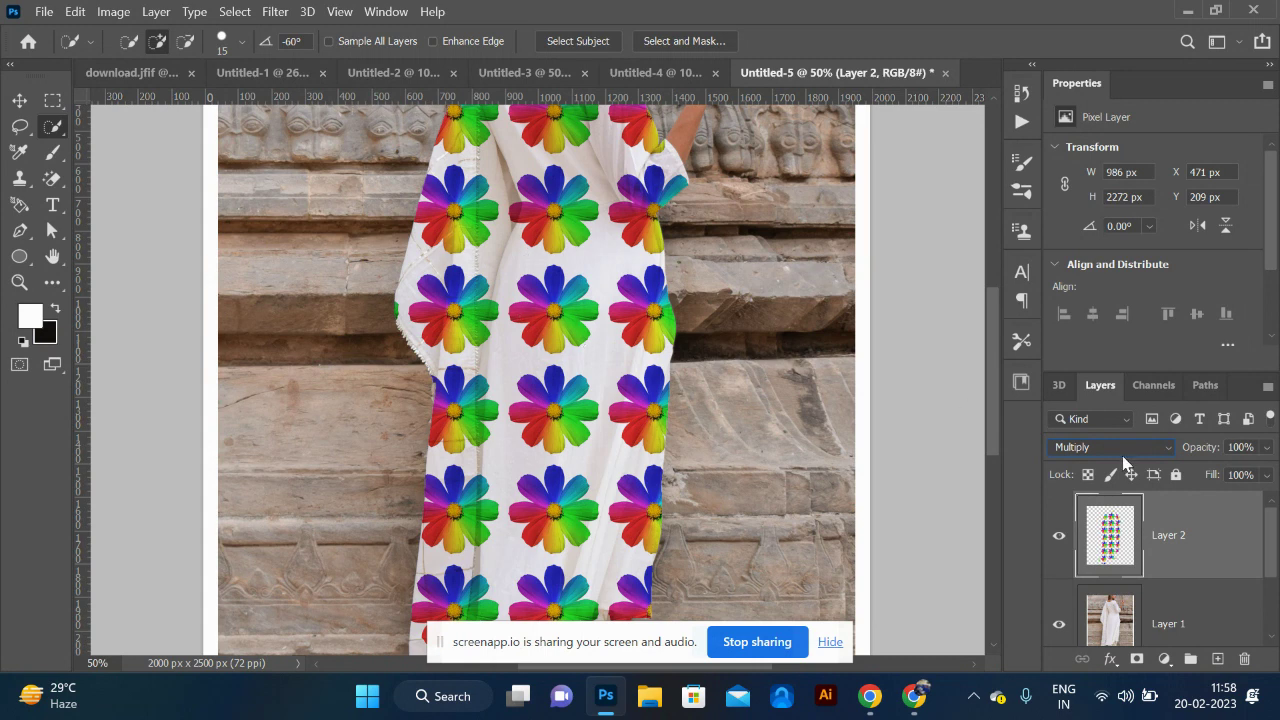
Step: Hide Layer 2 and save the document to Documents as suitt.psd
{"action": "left_click", "coordinate": [1059, 536]}
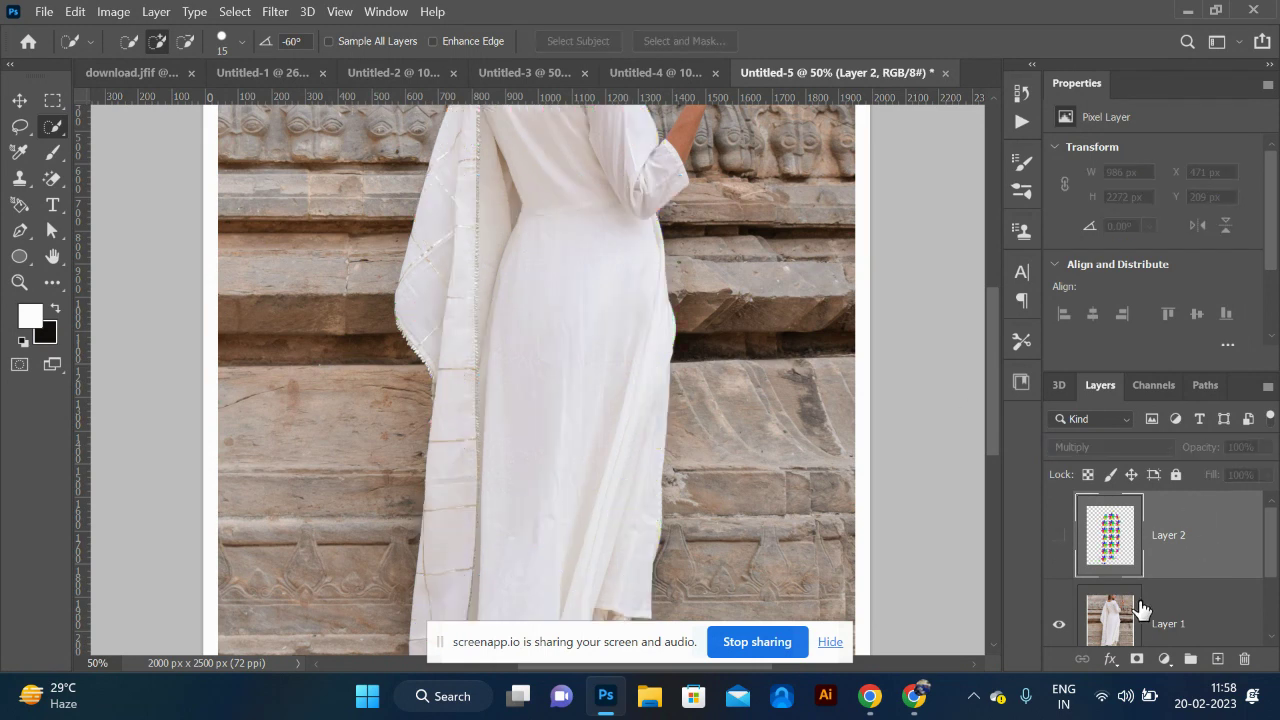
{"action": "key", "text": "ctrl+minus"}
{"action": "key", "text": "ctrl+minus"}
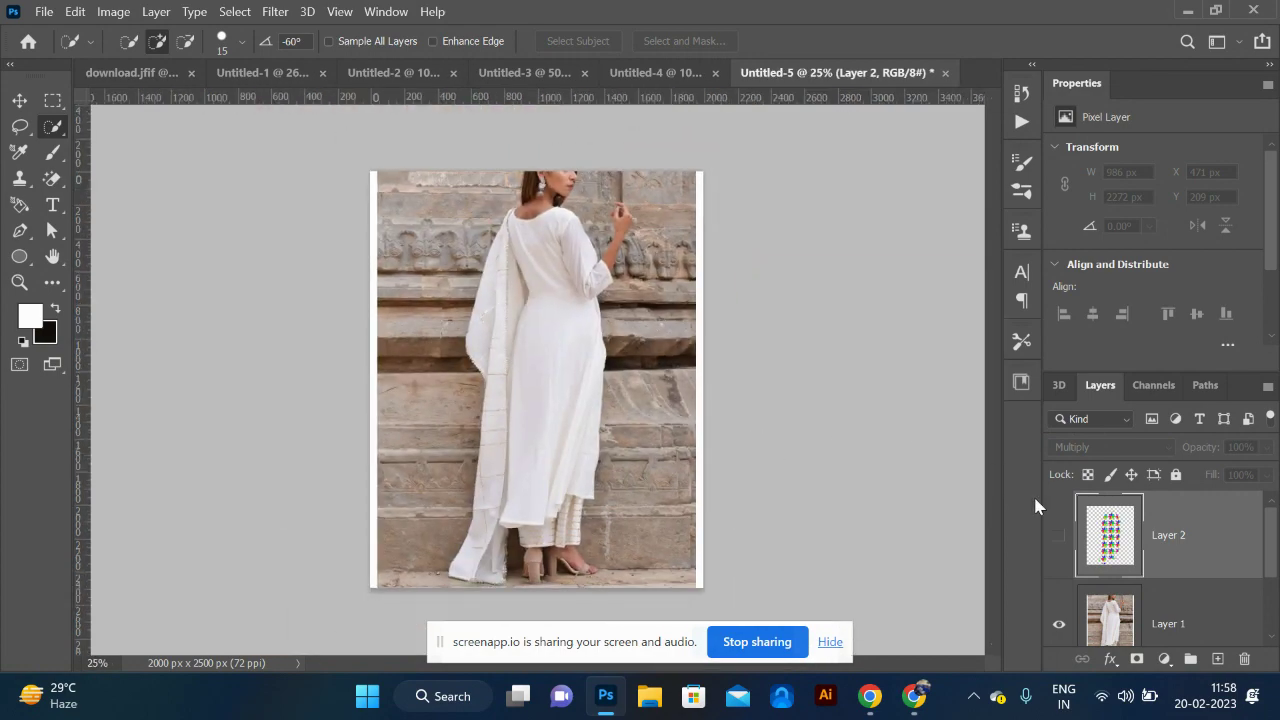
{"action": "key", "text": "ctrl+s"}
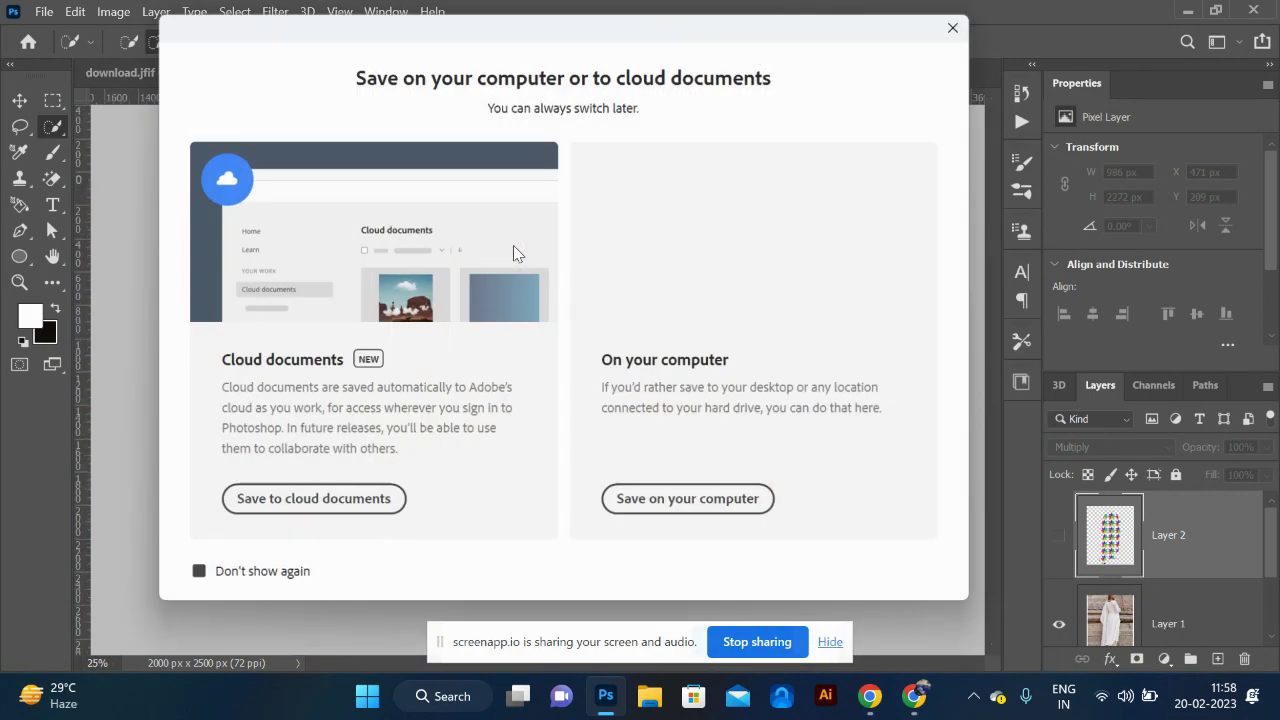
{"action": "left_click", "coordinate": [643, 509]}
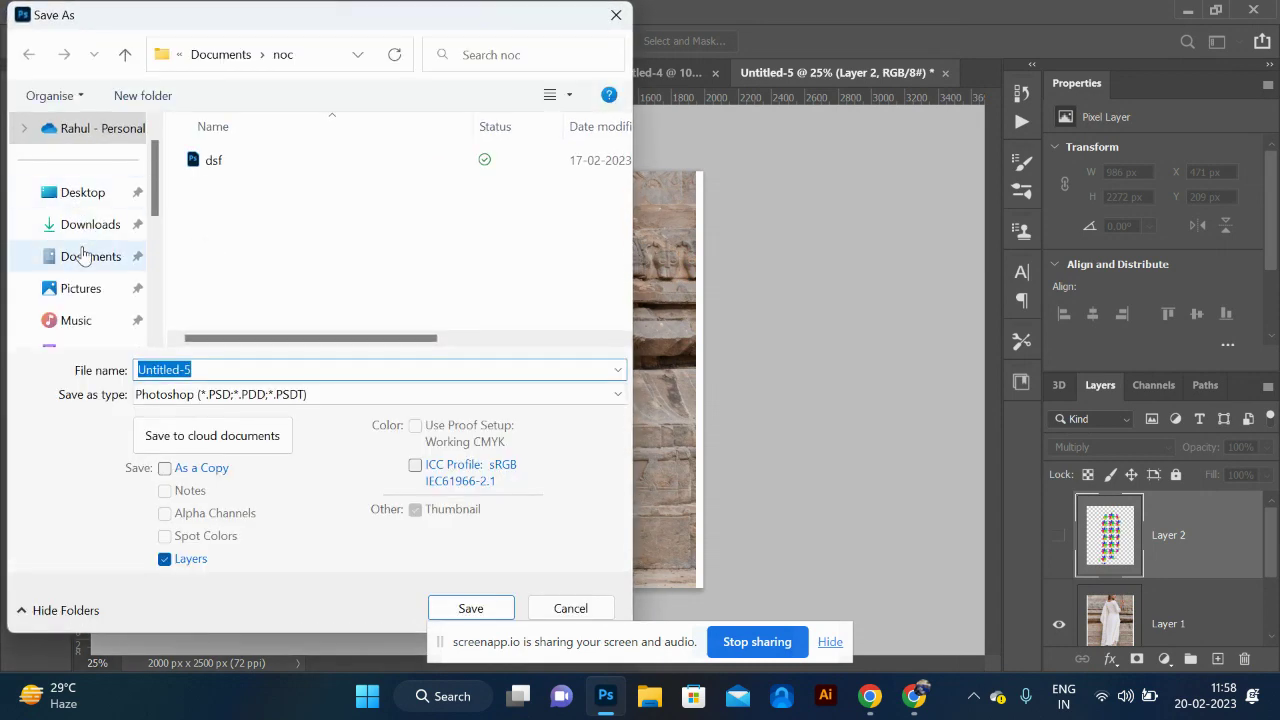
{"action": "left_click", "coordinate": [85, 257]}
{"action": "double_click", "coordinate": [300, 362]}
{"action": "type", "text": "suitt"}
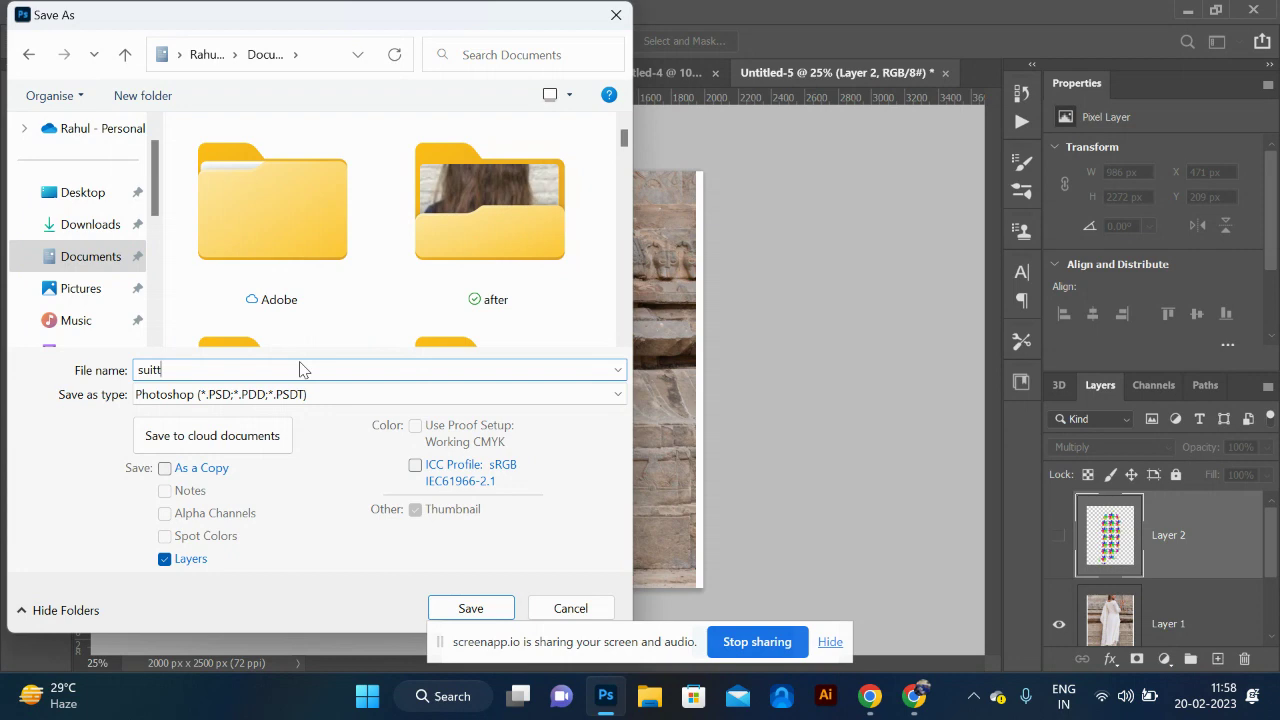
{"action": "key", "text": "Return"}
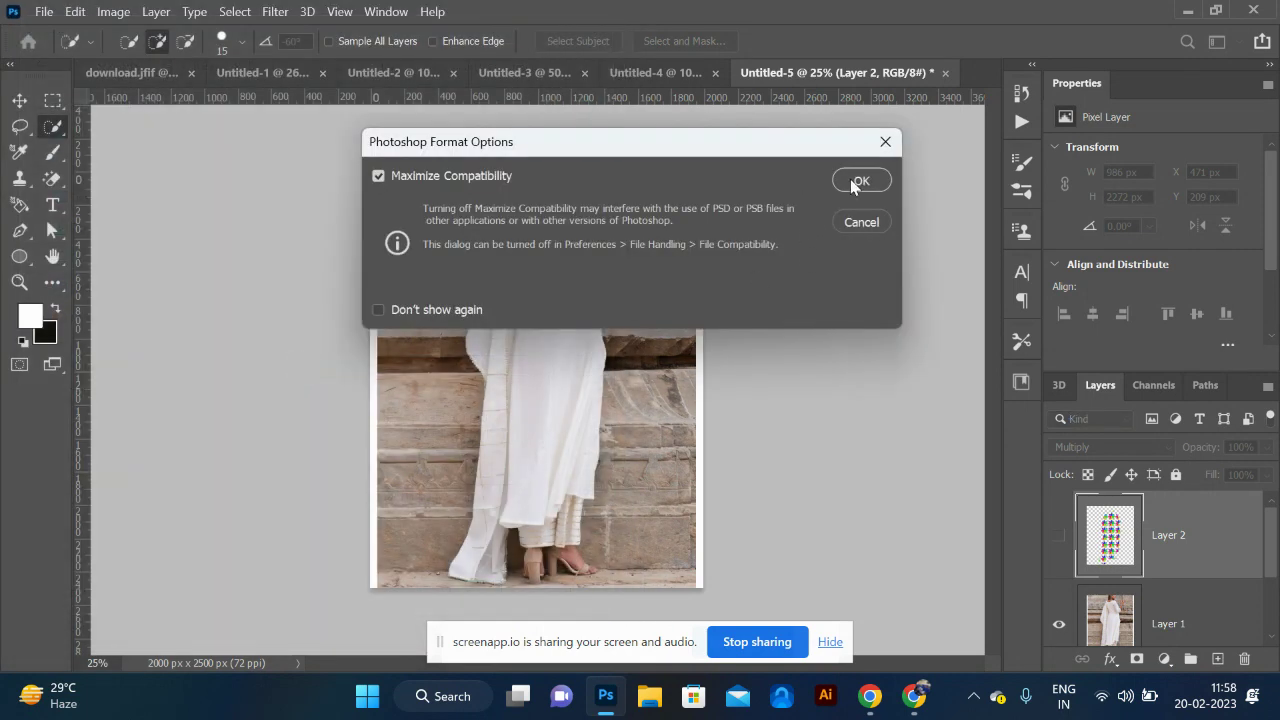
{"action": "left_click", "coordinate": [858, 181]}
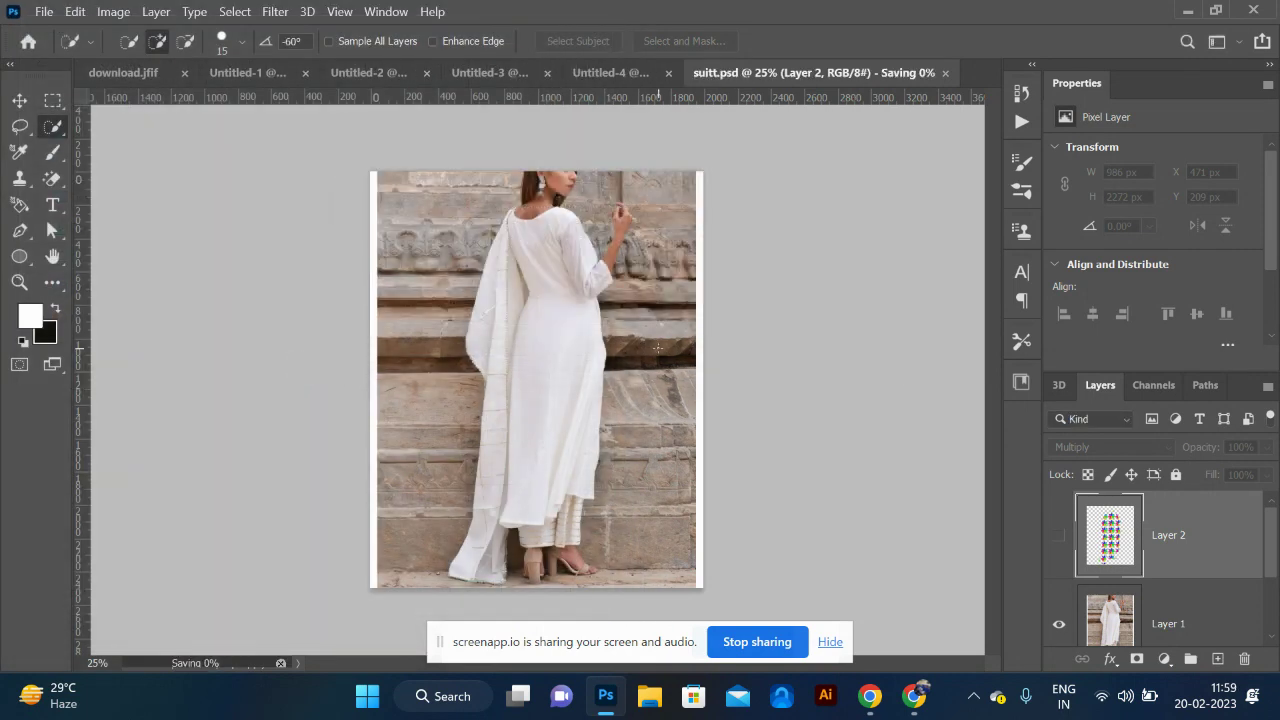
Step: Show Layer 2 again and run the Displace filter with default settings
{"action": "left_click", "coordinate": [1058, 537]}
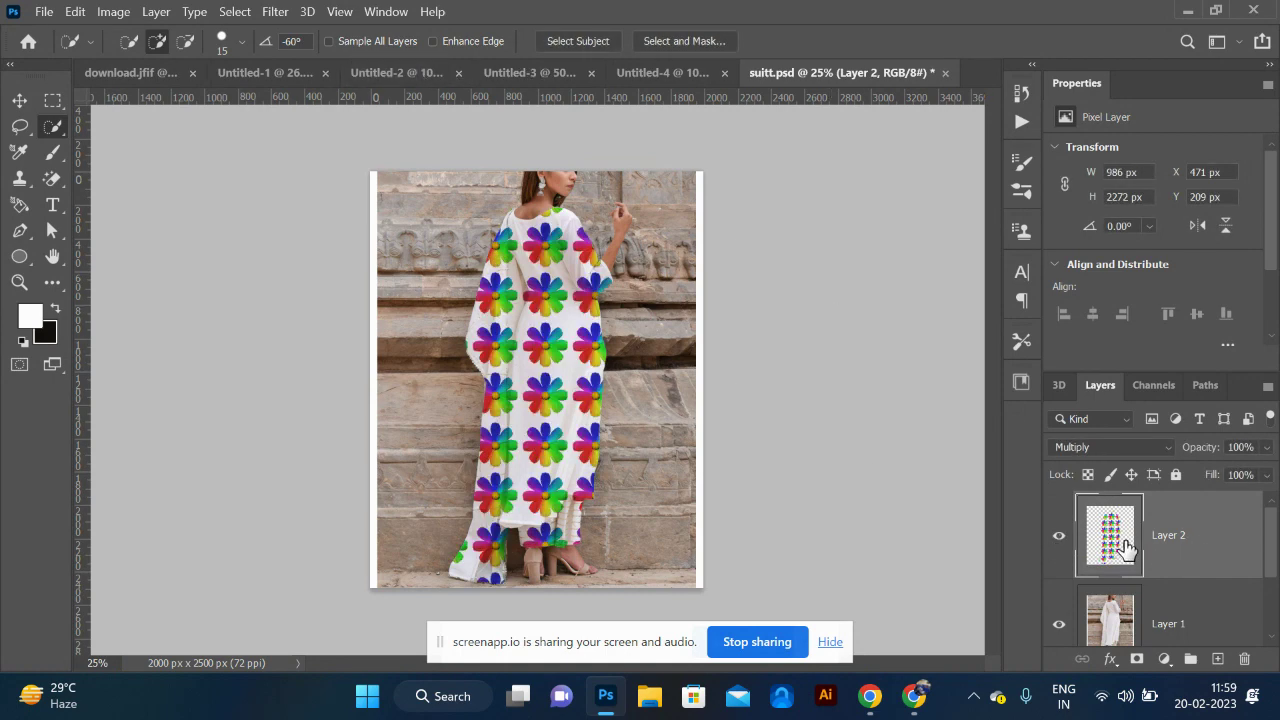
{"action": "left_click", "coordinate": [275, 12]}
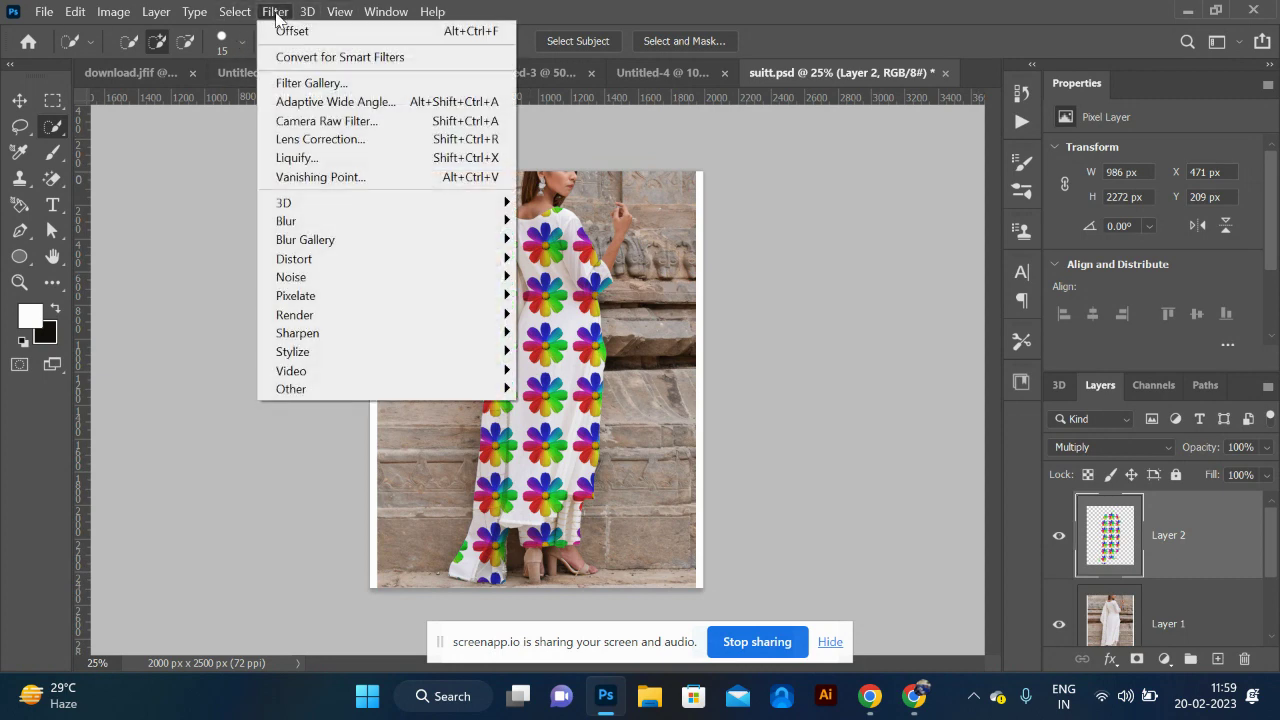
{"action": "mouse_move", "coordinate": [294, 259]}
{"action": "left_click", "coordinate": [569, 262]}
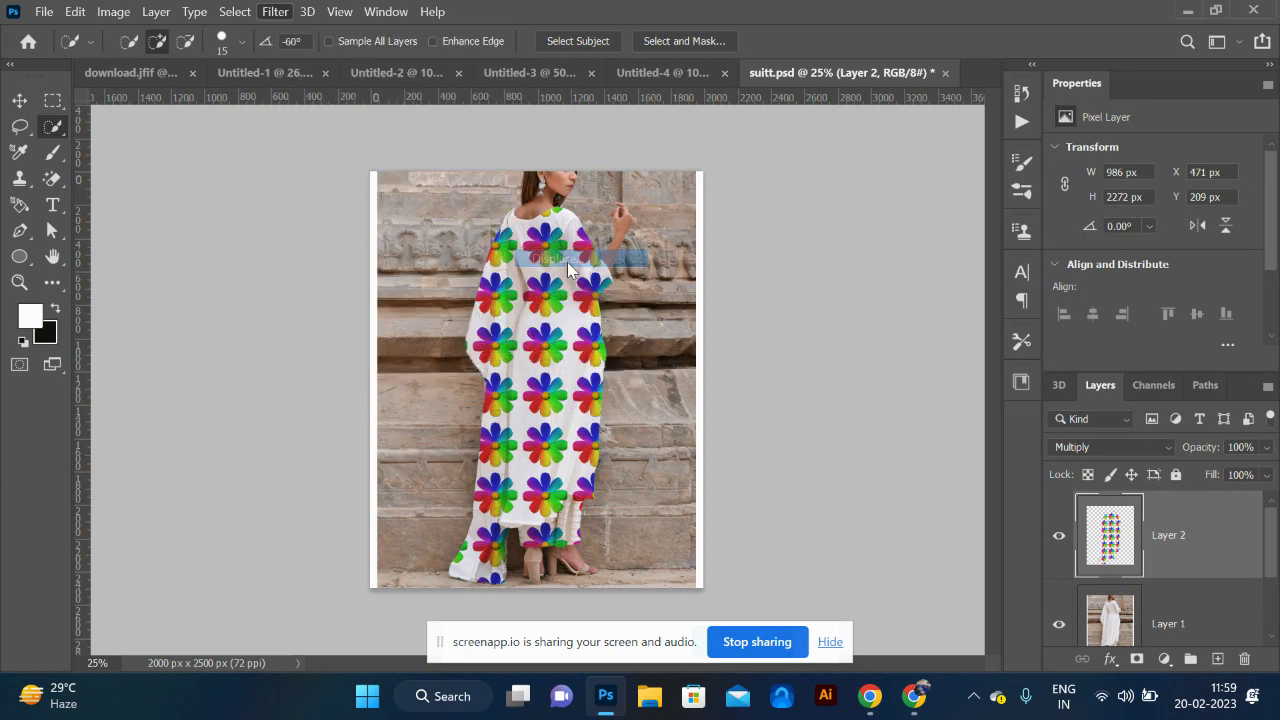
{"action": "left_click", "coordinate": [1018, 174]}
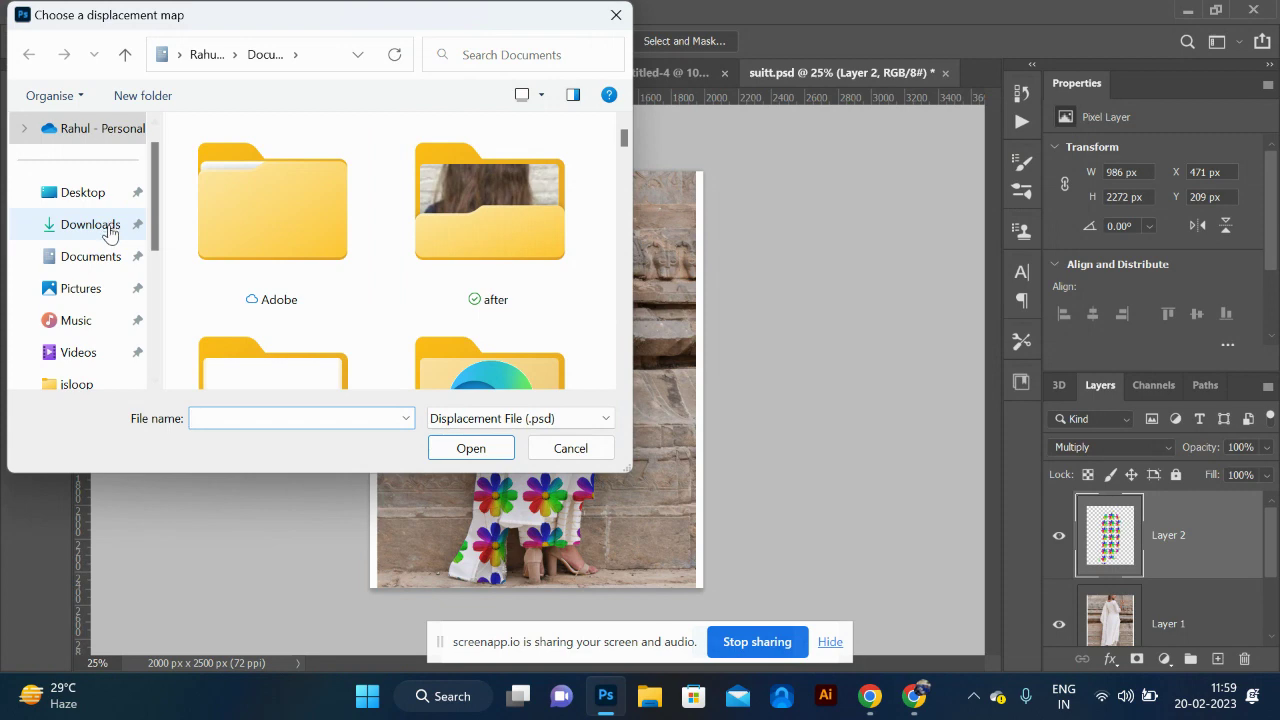
Step: Pick suitt.psd as the displacement map to warp the pattern
{"action": "left_click", "coordinate": [262, 264]}
{"action": "key", "text": "s"}
{"action": "key", "text": "s"}
{"action": "key", "text": "s"}
{"action": "key", "text": "s"}
{"action": "key", "text": "s"}
{"action": "key", "text": "s"}
{"action": "key", "text": "s"}
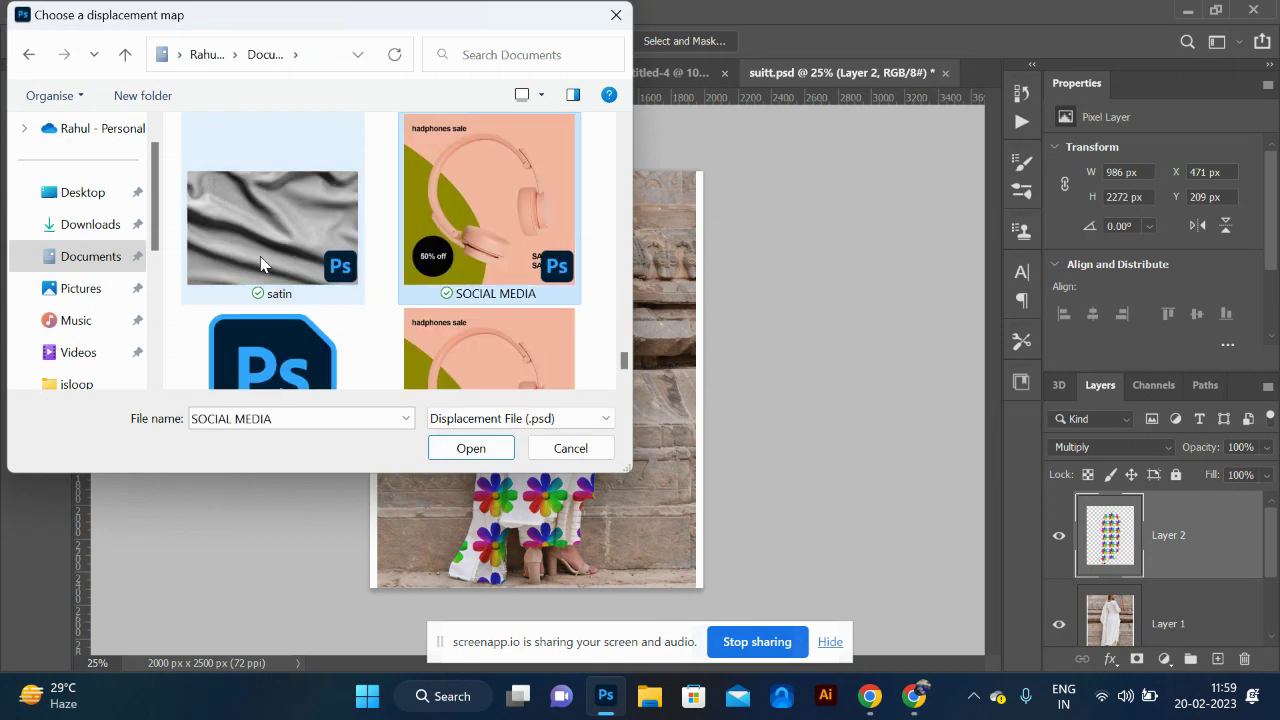
{"action": "key", "text": "s"}
{"action": "key", "text": "s"}
{"action": "key", "text": "s"}
{"action": "key", "text": "s"}
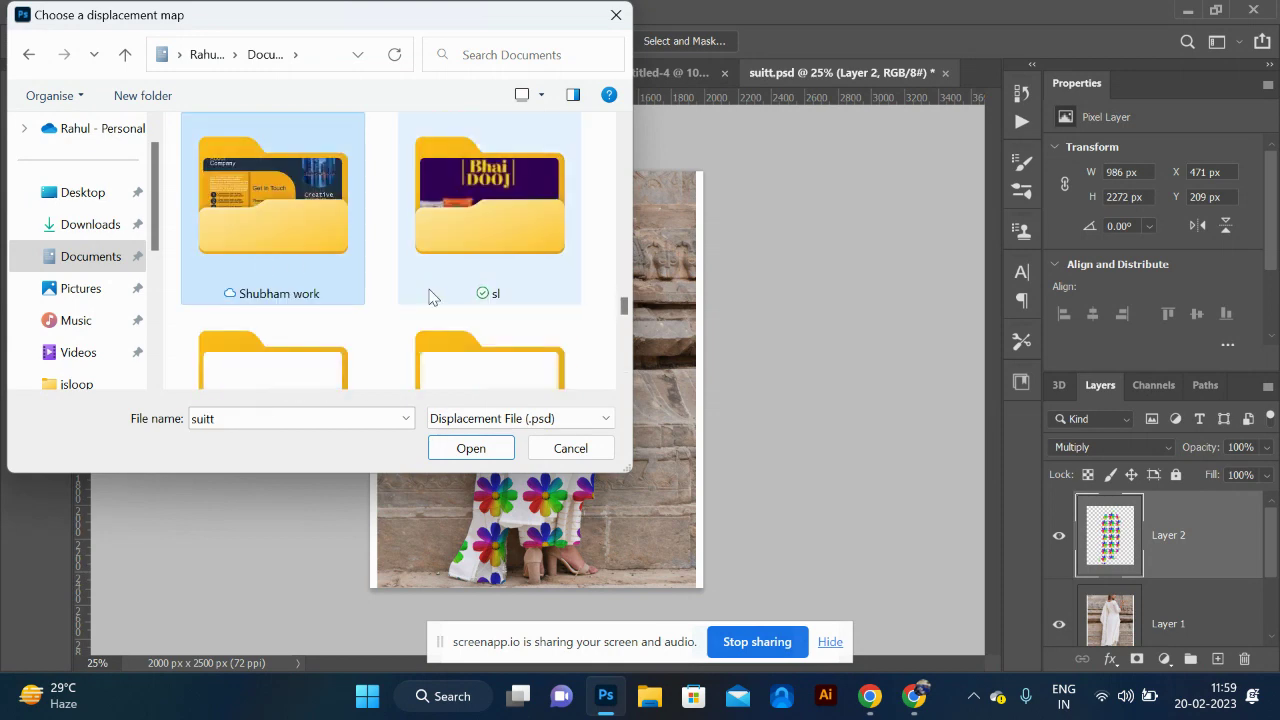
{"action": "scroll", "coordinate": [432, 305], "scroll_direction": "down", "scroll_amount": 3}
{"action": "scroll", "coordinate": [432, 300], "scroll_direction": "down", "scroll_amount": 3}
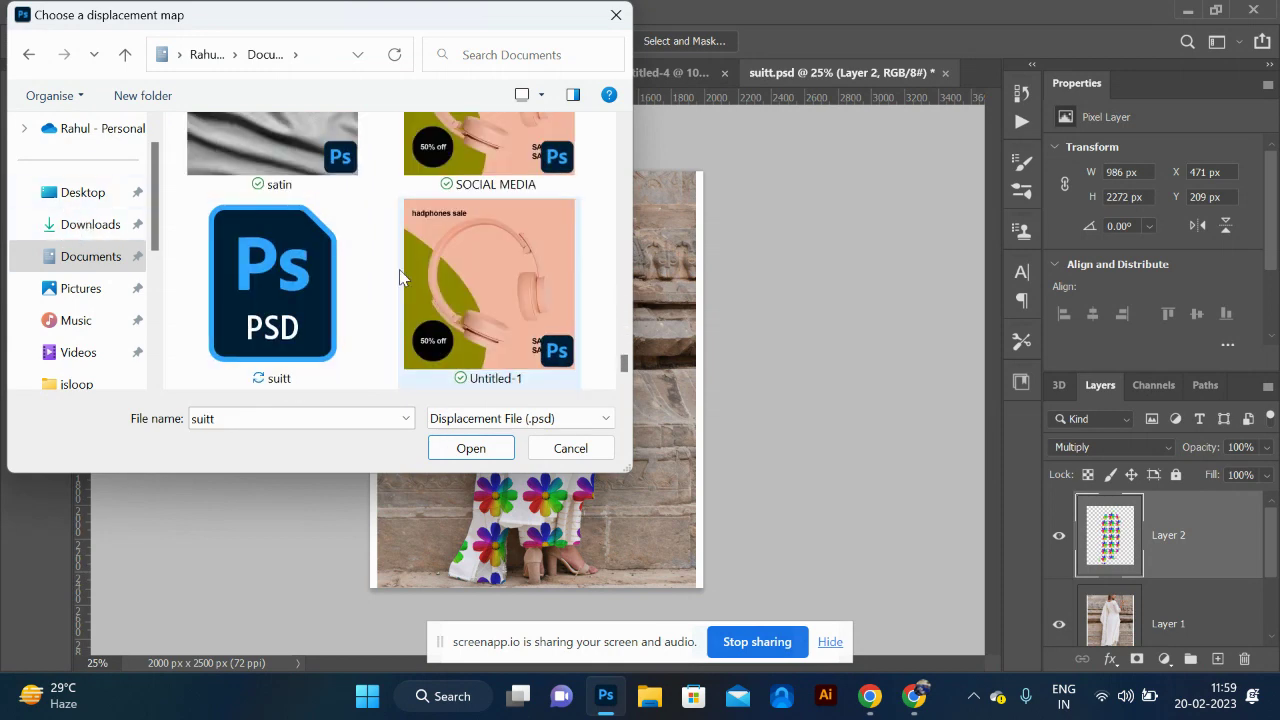
{"action": "scroll", "coordinate": [400, 275], "scroll_direction": "up", "scroll_amount": 2}
{"action": "scroll", "coordinate": [399, 269], "scroll_direction": "down", "scroll_amount": 1}
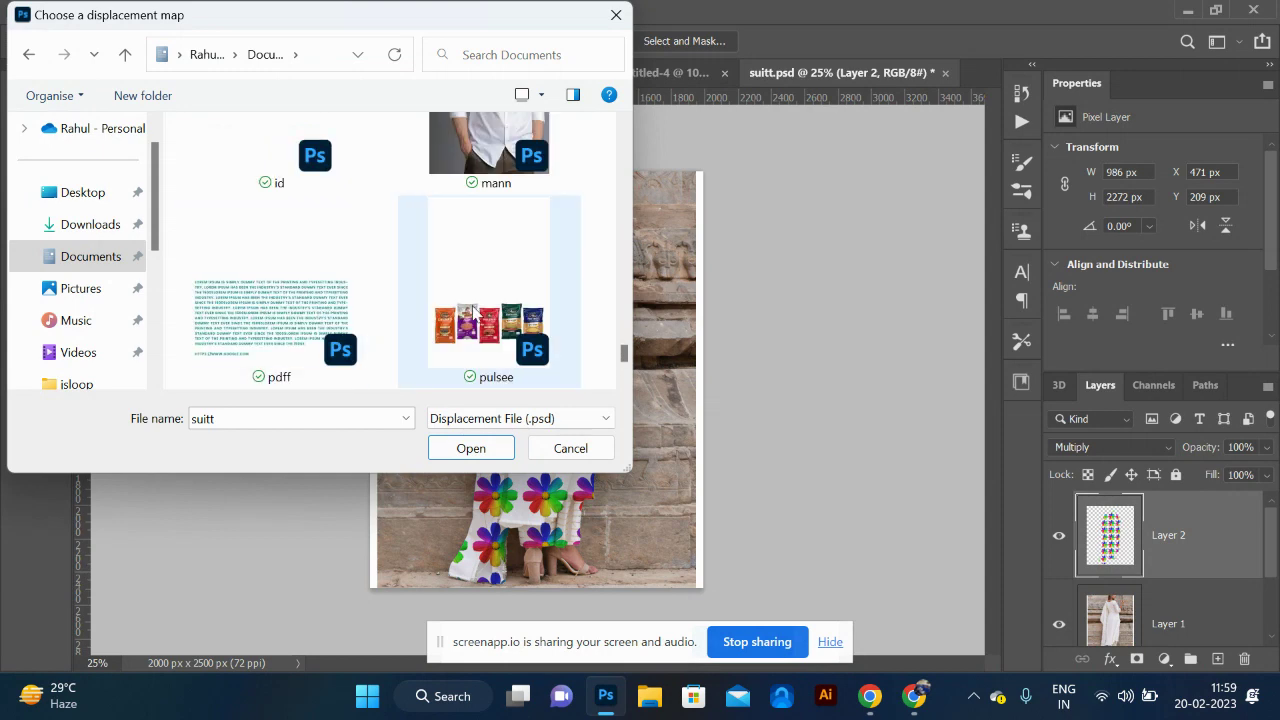
{"action": "scroll", "coordinate": [472, 305], "scroll_direction": "down", "scroll_amount": 3}
{"action": "left_click", "coordinate": [298, 316]}
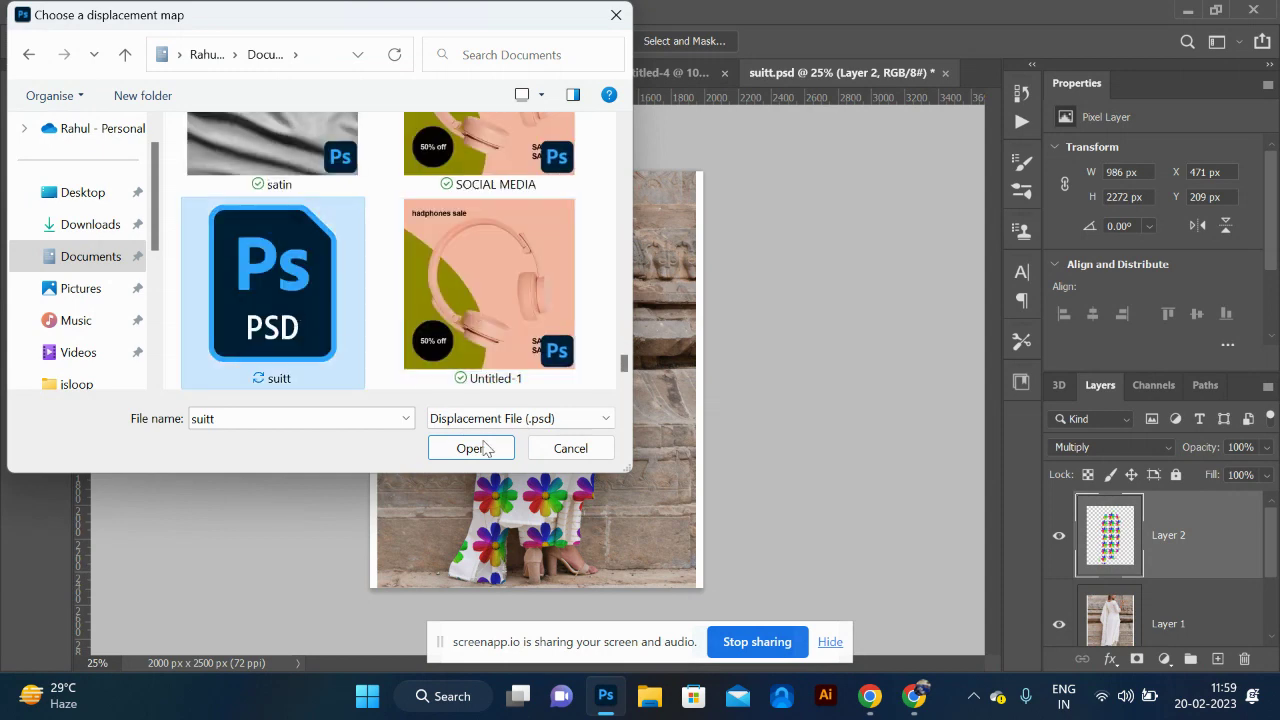
{"action": "left_click", "coordinate": [478, 452]}
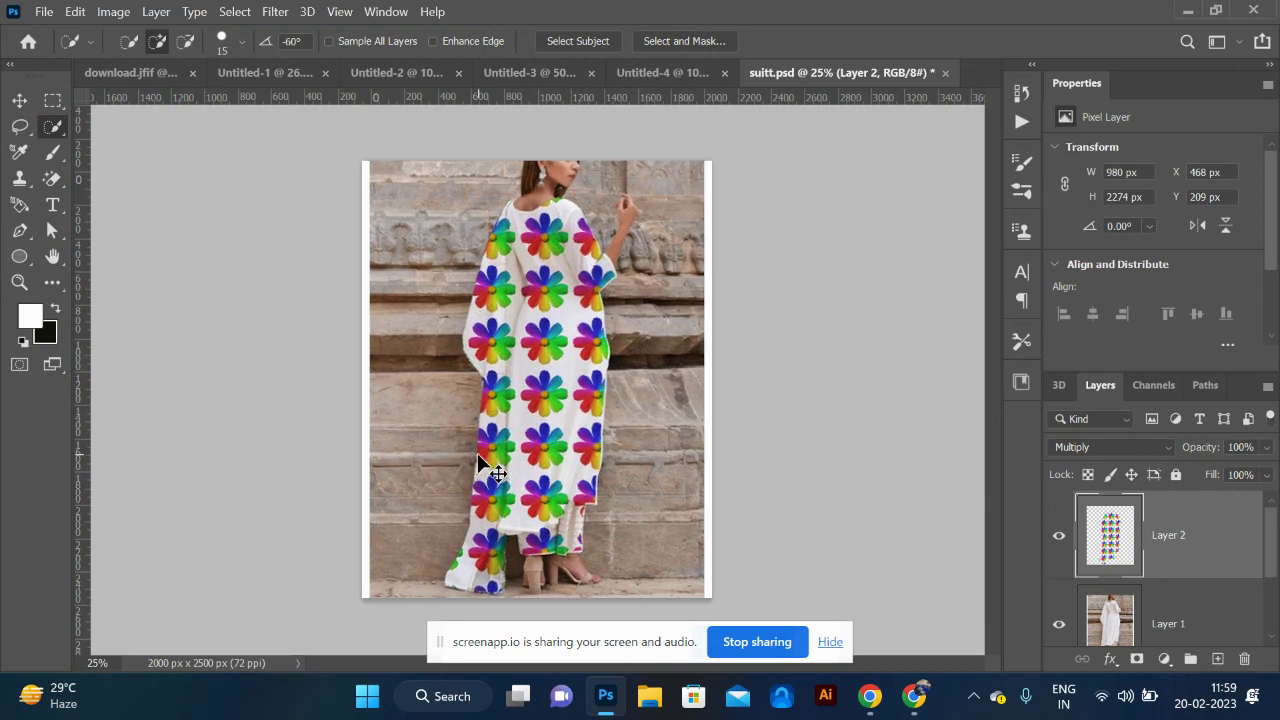
Step: Scroll over the image to inspect the displaced flower pattern on the dress
{"action": "scroll", "coordinate": [478, 455], "scroll_direction": "up", "scroll_amount": 3}
{"action": "scroll", "coordinate": [478, 462], "scroll_direction": "up", "scroll_amount": 1}
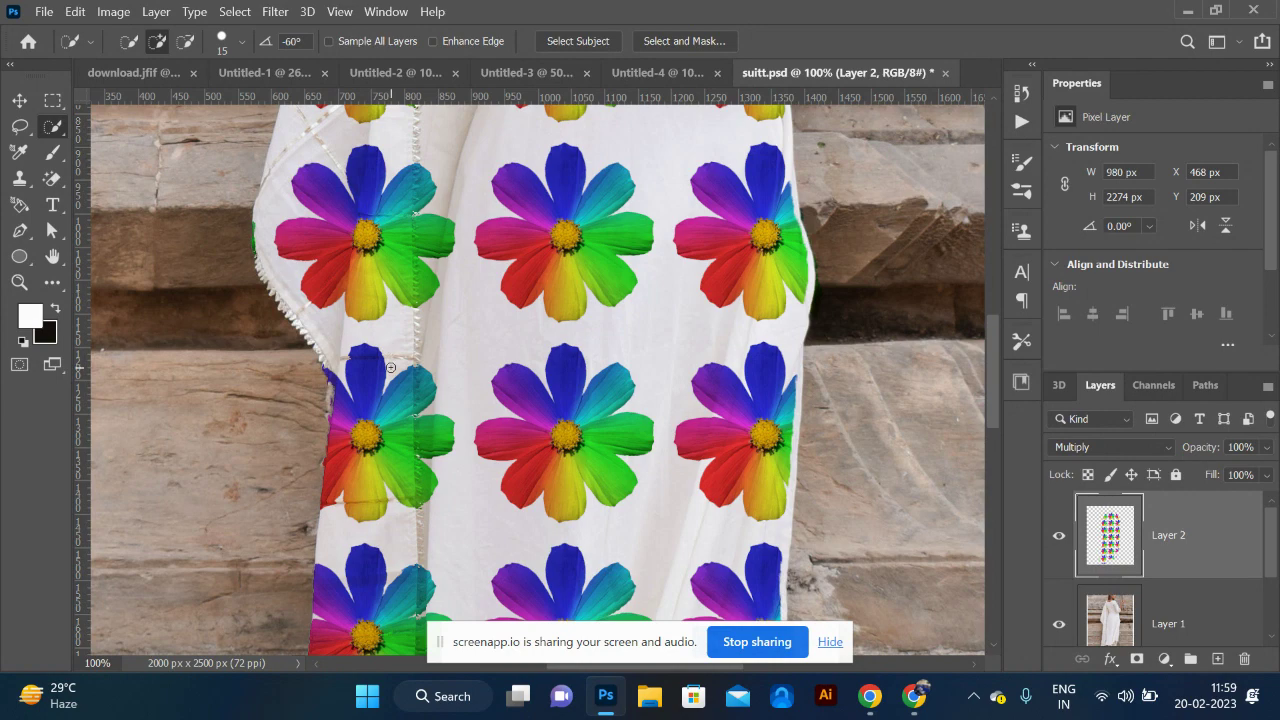
{"action": "scroll", "coordinate": [390, 368], "scroll_direction": "down", "scroll_amount": 2}
{"action": "scroll", "coordinate": [392, 372], "scroll_direction": "down", "scroll_amount": 1}
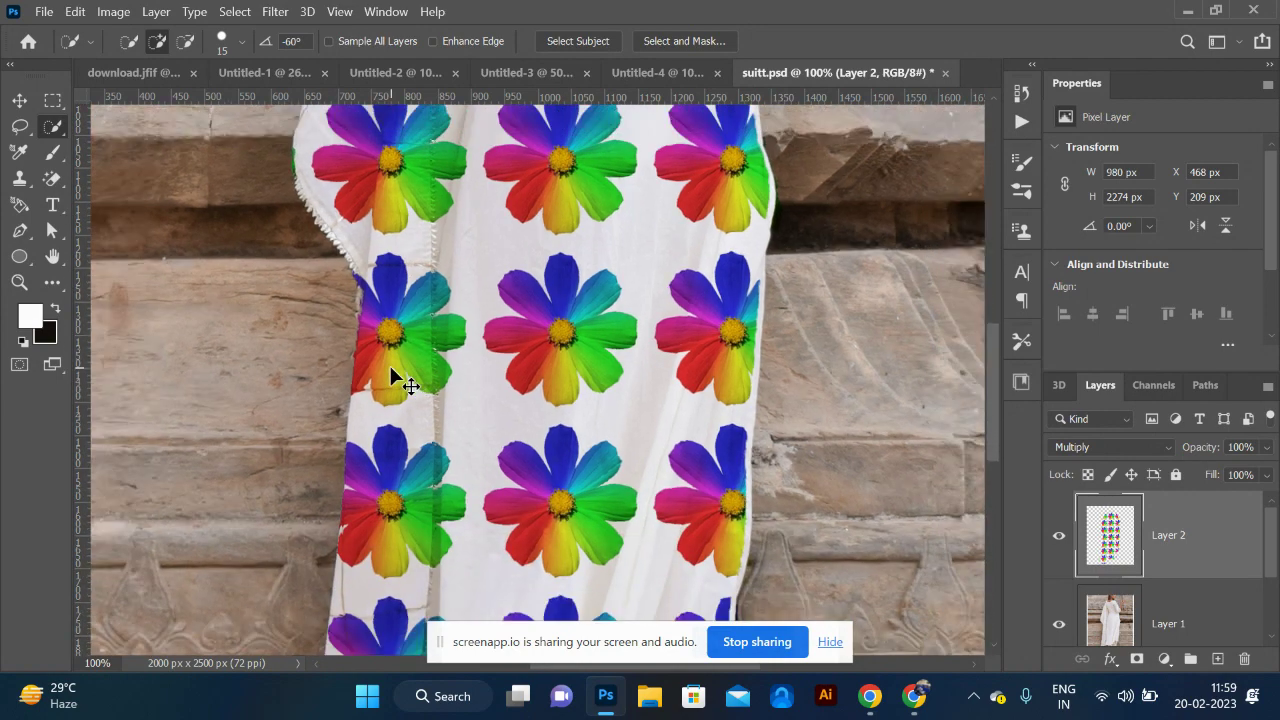
{"action": "scroll", "coordinate": [390, 378], "scroll_direction": "down", "scroll_amount": 2}
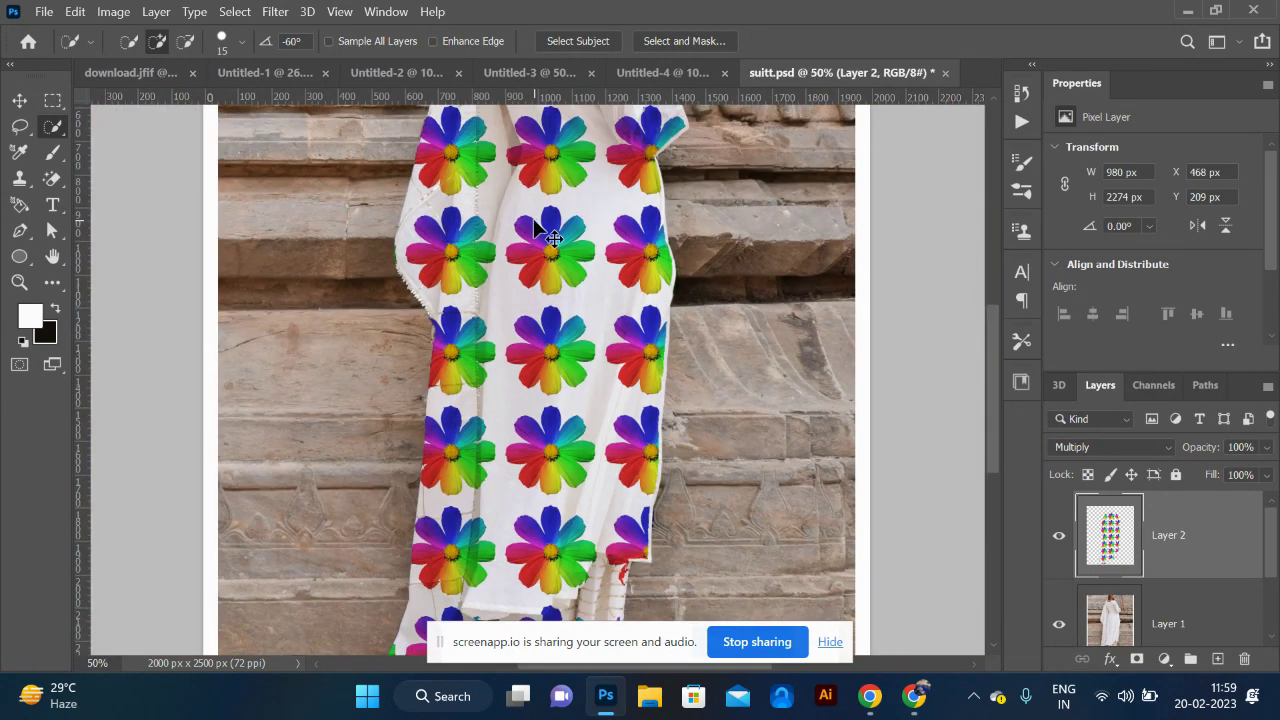
{"action": "scroll", "coordinate": [540, 228], "scroll_direction": "down", "scroll_amount": 1}
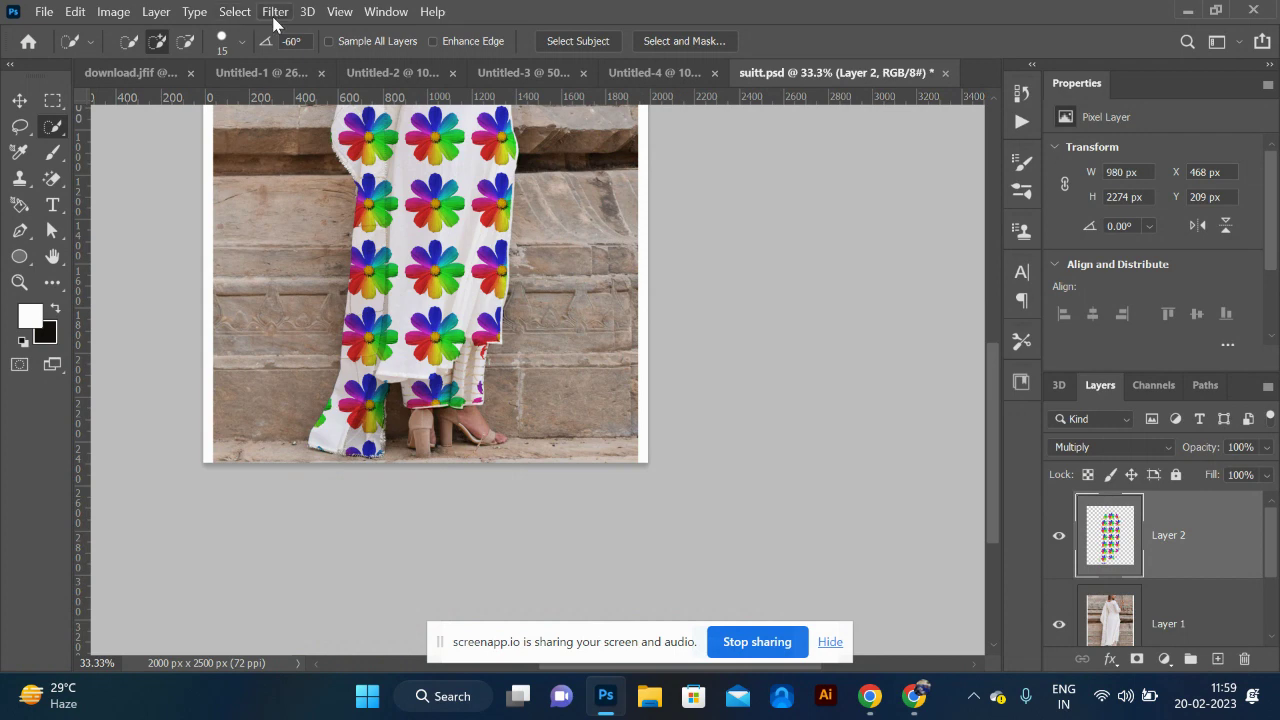
Step: Open Liquify, shrink the brush to size 250, and forward-warp the middle flower
{"action": "left_click", "coordinate": [275, 14]}
{"action": "left_click", "coordinate": [334, 160]}
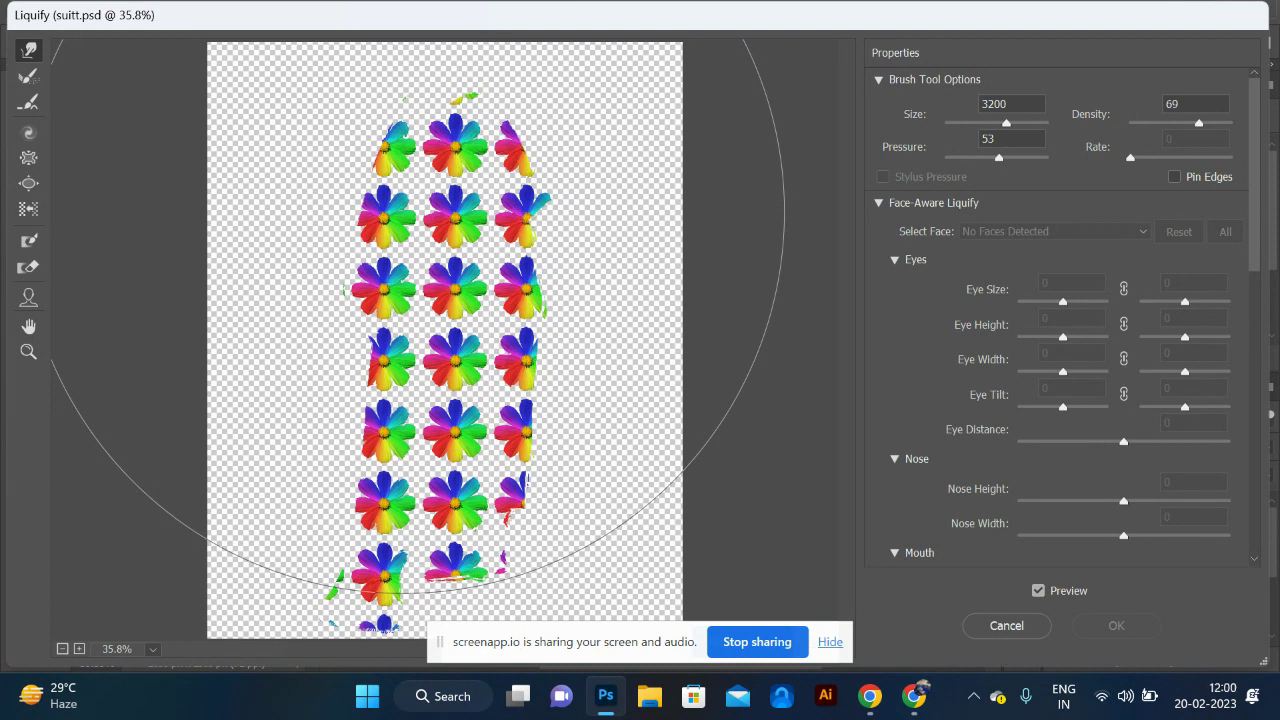
{"action": "key", "text": "bracketleft"}
{"action": "key", "text": "bracketleft"}
{"action": "key", "text": "bracketleft"}
{"action": "key", "text": "bracketleft"}
{"action": "key", "text": "bracketleft"}
{"action": "key", "text": "bracketleft"}
{"action": "key", "text": "bracketleft"}
{"action": "key", "text": "bracketleft"}
{"action": "key", "text": "bracketleft"}
{"action": "key", "text": "bracketleft"}
{"action": "key", "text": "bracketleft"}
{"action": "key", "text": "bracketleft"}
{"action": "key", "text": "bracketleft"}
{"action": "key", "text": "bracketleft"}
{"action": "key", "text": "bracketleft"}
{"action": "key", "text": "bracketleft"}
{"action": "key", "text": "bracketleft"}
{"action": "key", "text": "bracketleft"}
{"action": "key", "text": "bracketleft"}
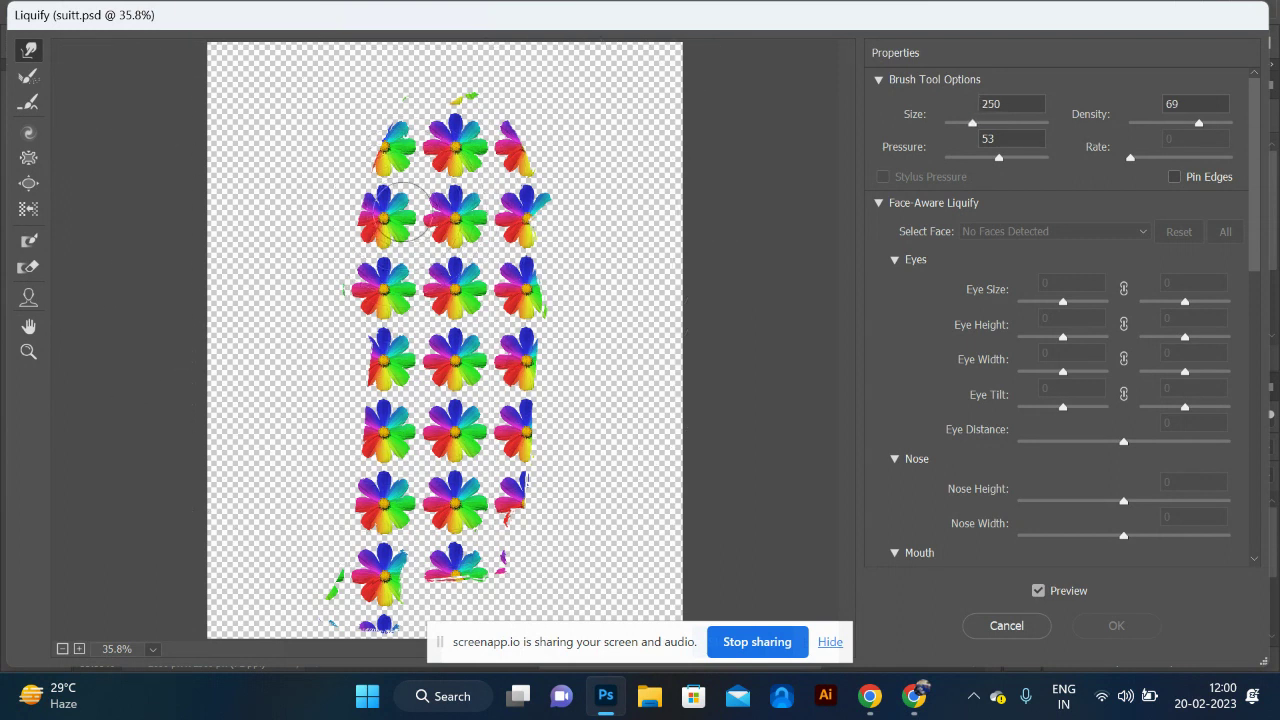
{"action": "left_click_drag", "start_coordinate": [430, 218], "coordinate": [450, 218]}
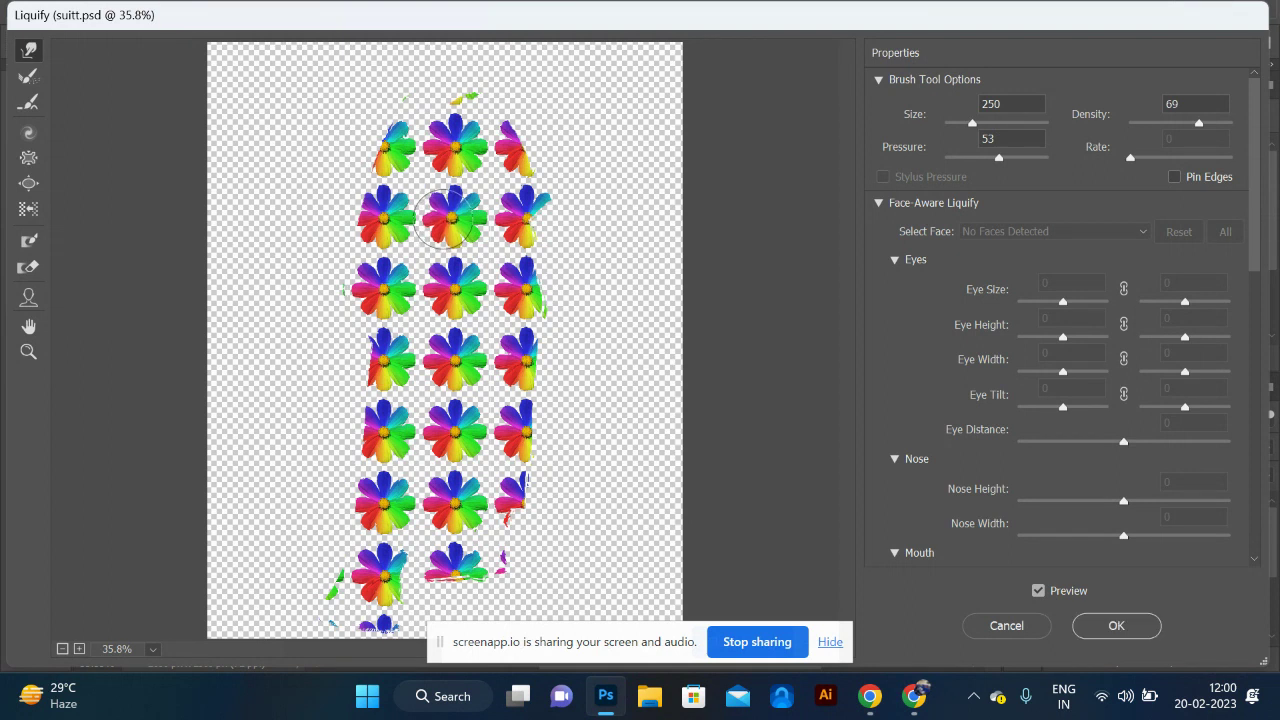
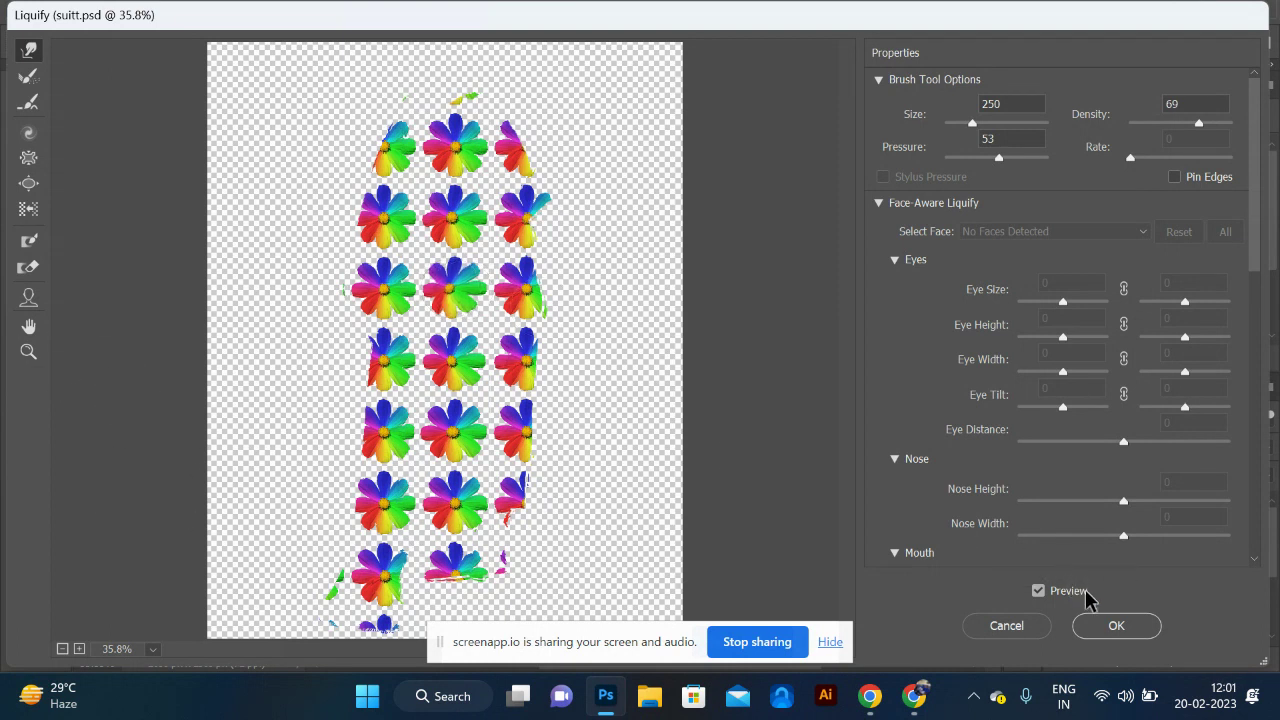
Step: Commit the Liquify warp on the flower layer and zoom out to 25% to see the whole photo
{"action": "left_click", "coordinate": [1116, 625]}
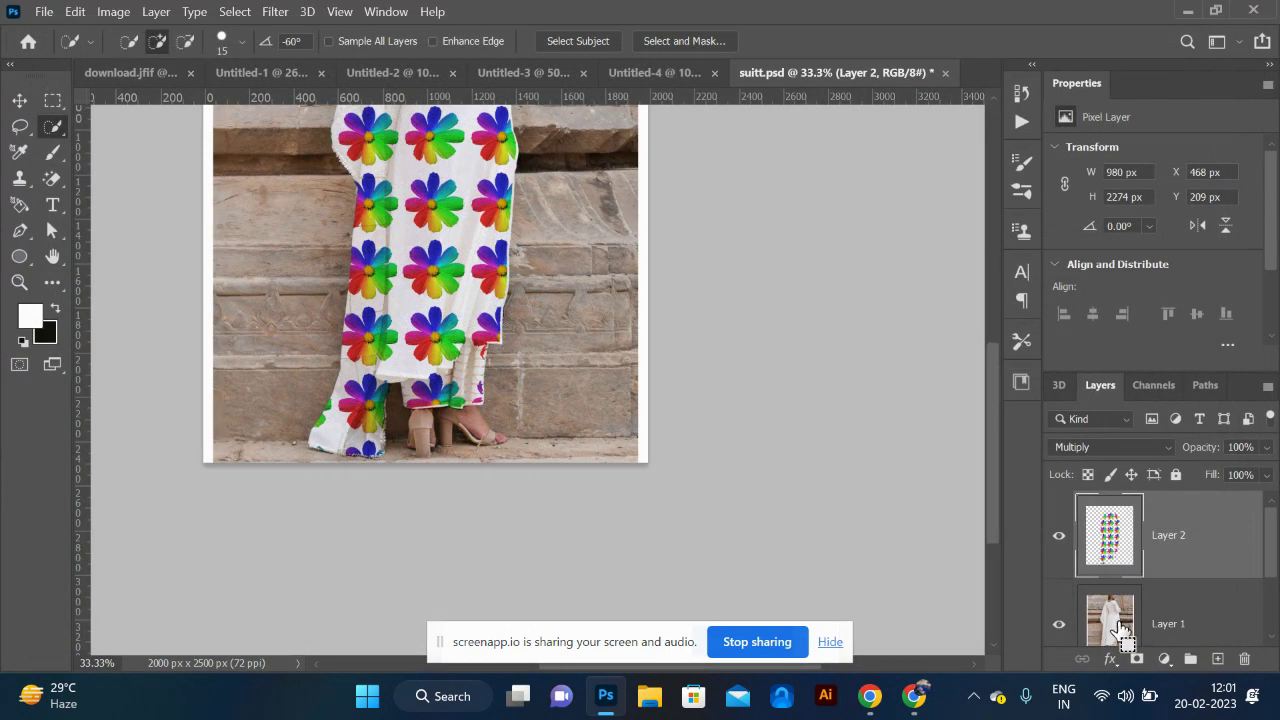
{"action": "key", "text": "ctrl+minus"}
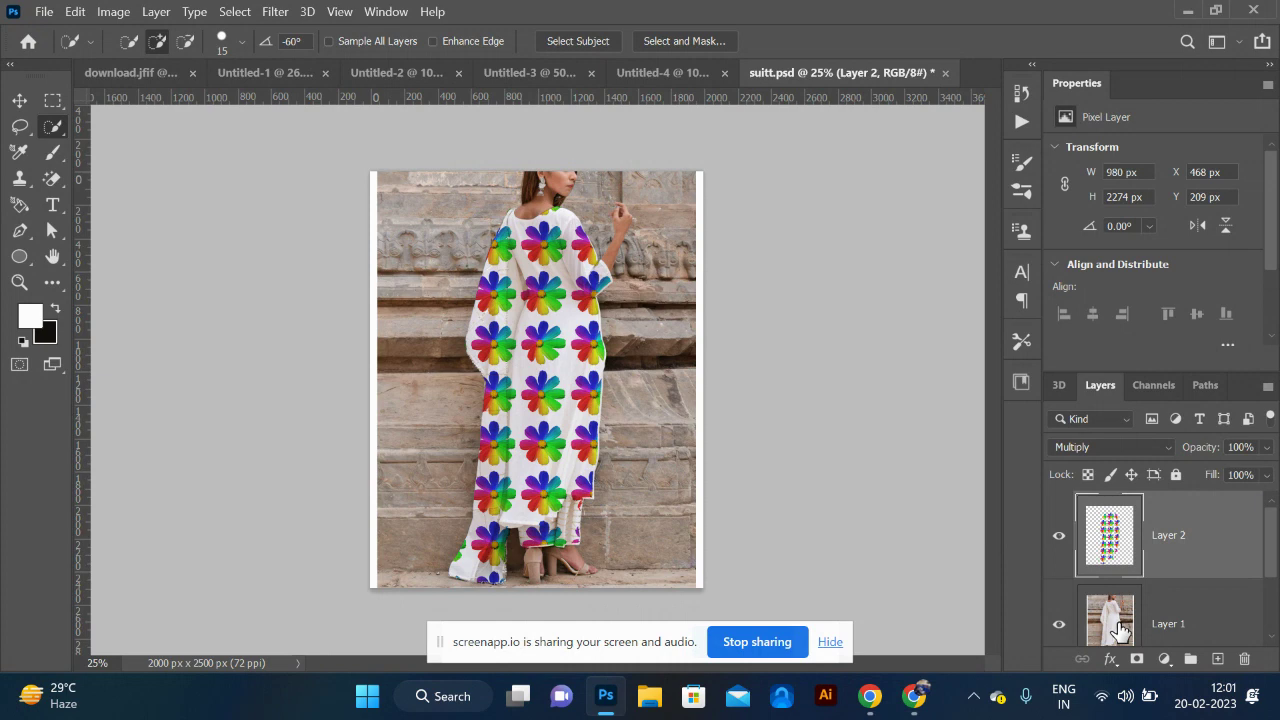
{"action": "left_click", "coordinate": [672, 72]}
Step: Search Google Images for 'holi packaging' in Chrome
{"action": "key", "text": "alt+Tab"}
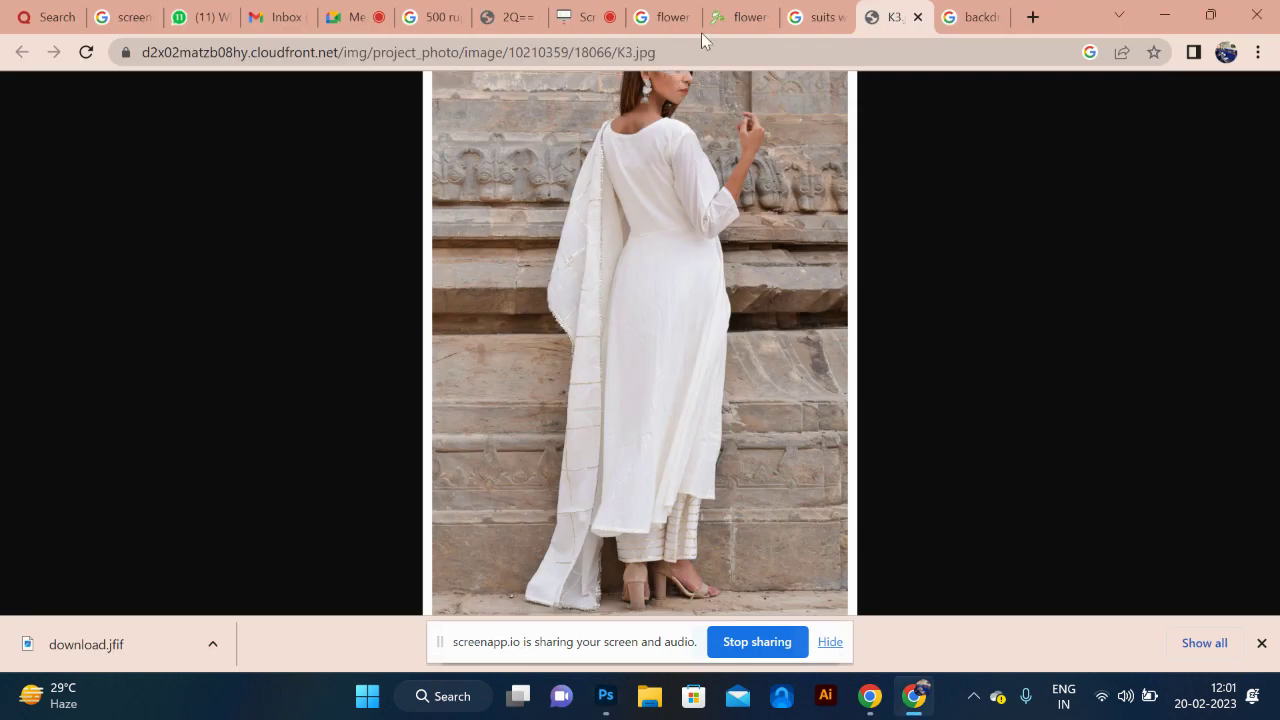
{"action": "left_click", "coordinate": [687, 55]}
{"action": "type", "text": "hol"}
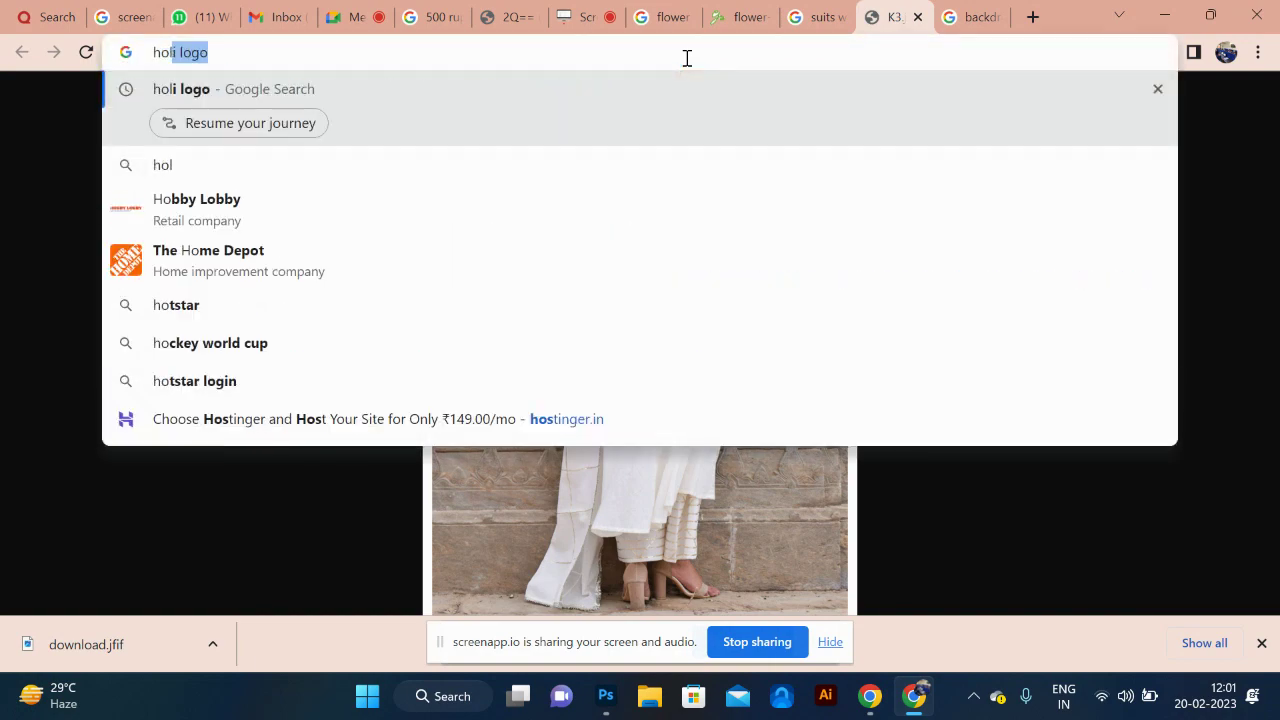
{"action": "type", "text": "i packa"}
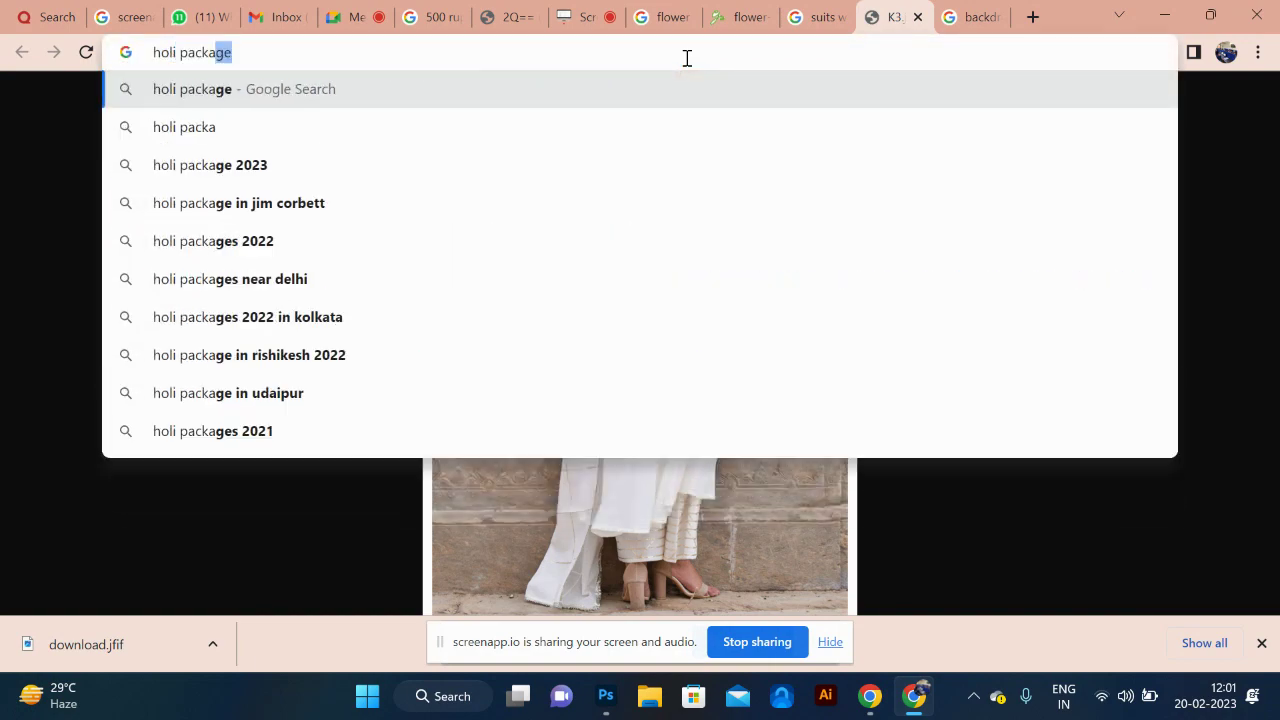
{"action": "type", "text": "ging"}
{"action": "key", "text": "Return"}
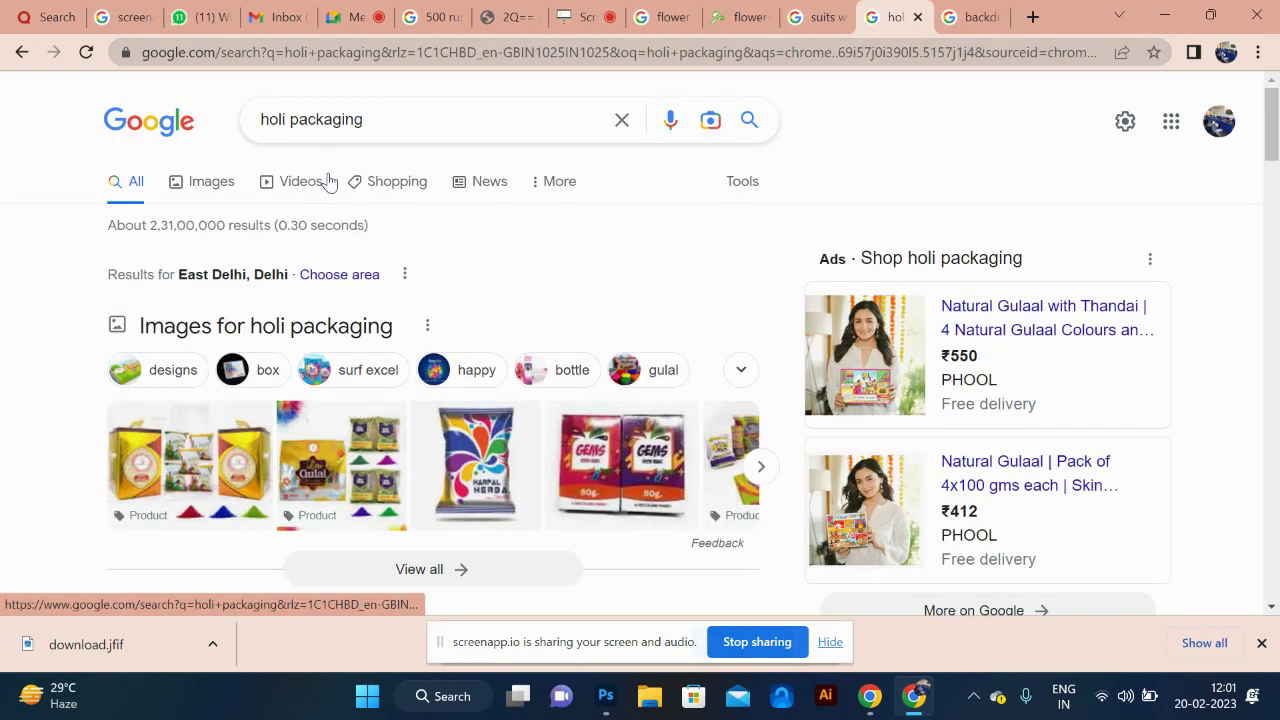
{"action": "left_click", "coordinate": [198, 191]}
Step: Preview the Earth Inspired and Snackible holi packaging images
{"action": "scroll", "coordinate": [432, 268], "scroll_direction": "down", "scroll_amount": 2}
{"action": "scroll", "coordinate": [432, 268], "scroll_direction": "down", "scroll_amount": 2}
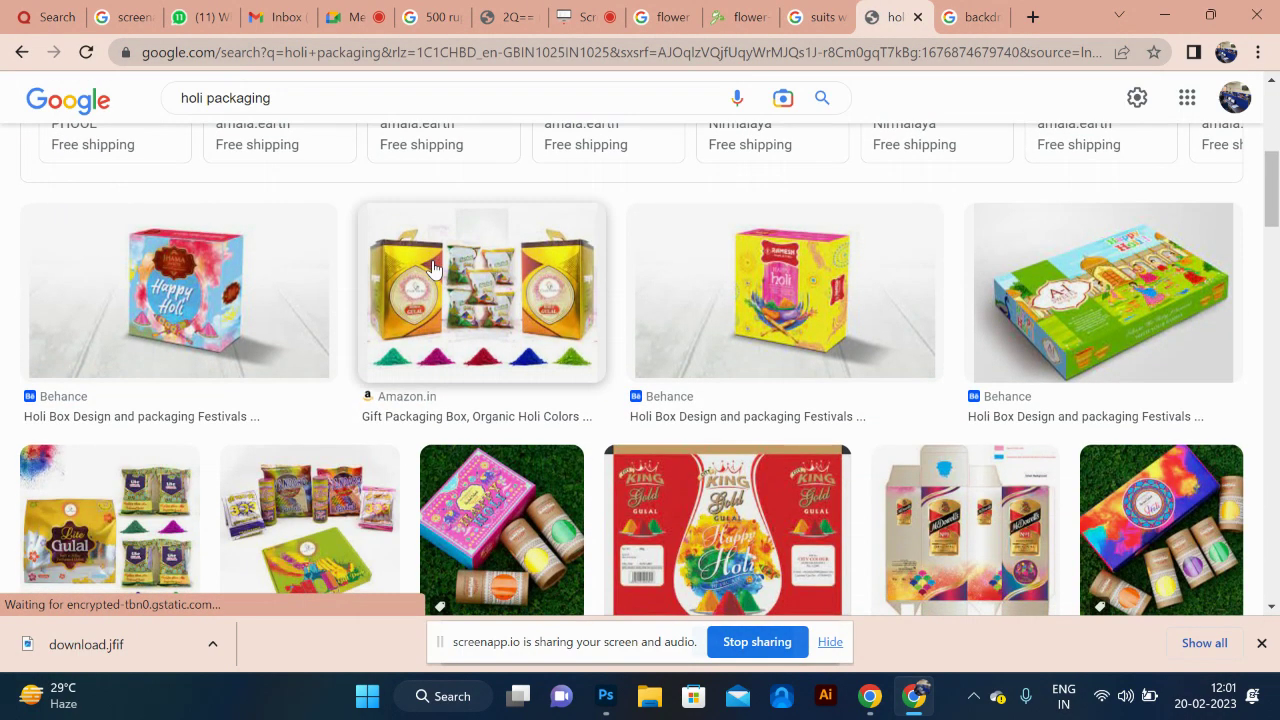
{"action": "scroll", "coordinate": [432, 268], "scroll_direction": "down", "scroll_amount": 3}
{"action": "left_click", "coordinate": [434, 275]}
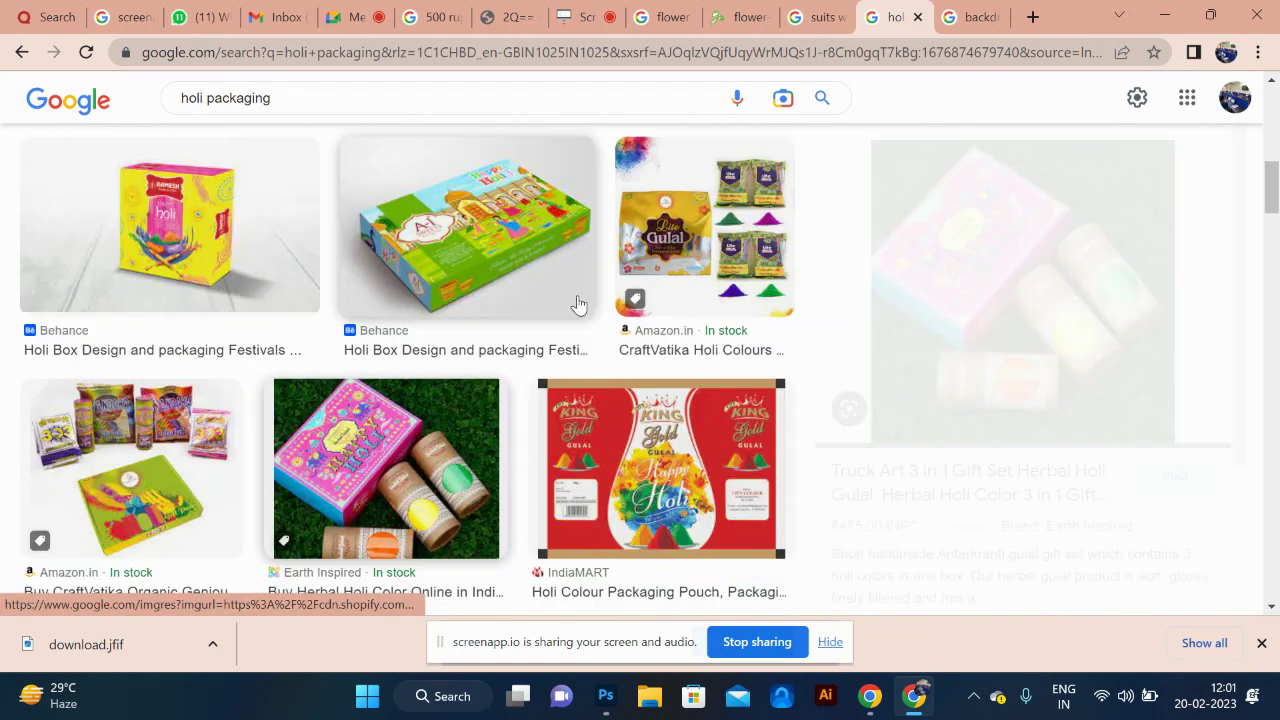
{"action": "scroll", "coordinate": [560, 456], "scroll_direction": "down", "scroll_amount": 3}
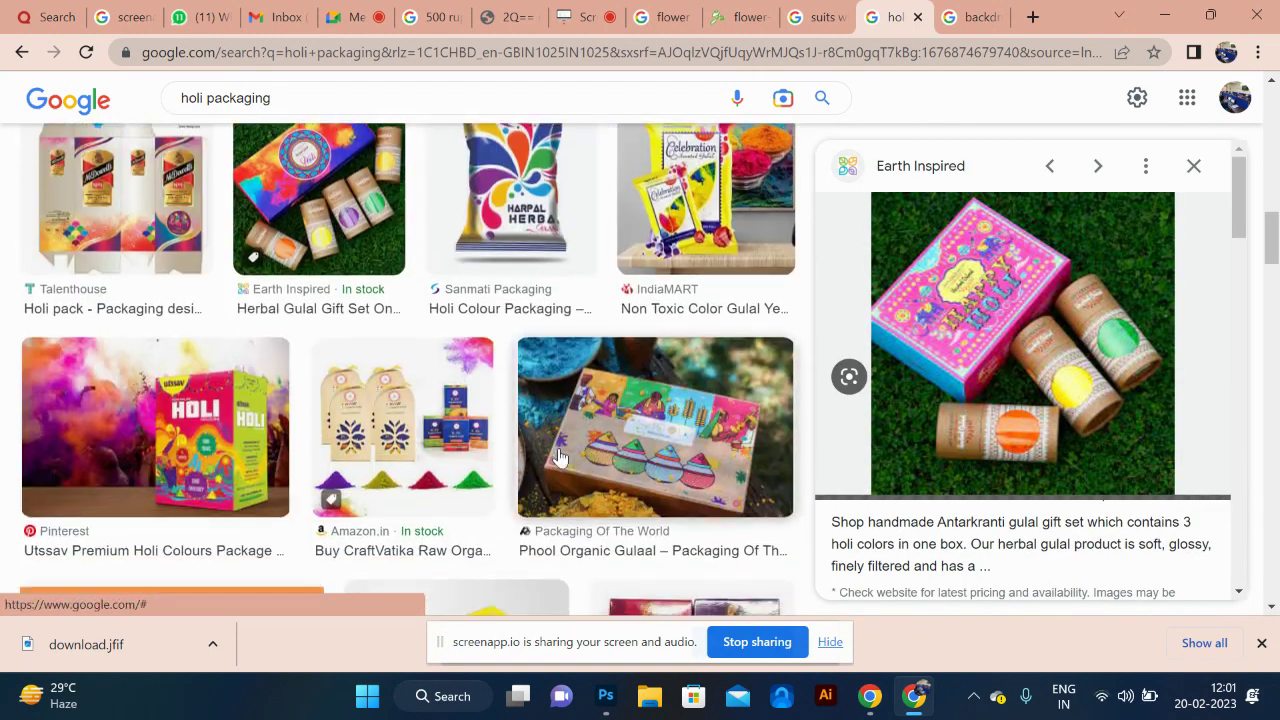
{"action": "scroll", "coordinate": [560, 456], "scroll_direction": "down", "scroll_amount": 2}
{"action": "scroll", "coordinate": [560, 456], "scroll_direction": "down", "scroll_amount": 4}
{"action": "scroll", "coordinate": [560, 456], "scroll_direction": "down", "scroll_amount": 3}
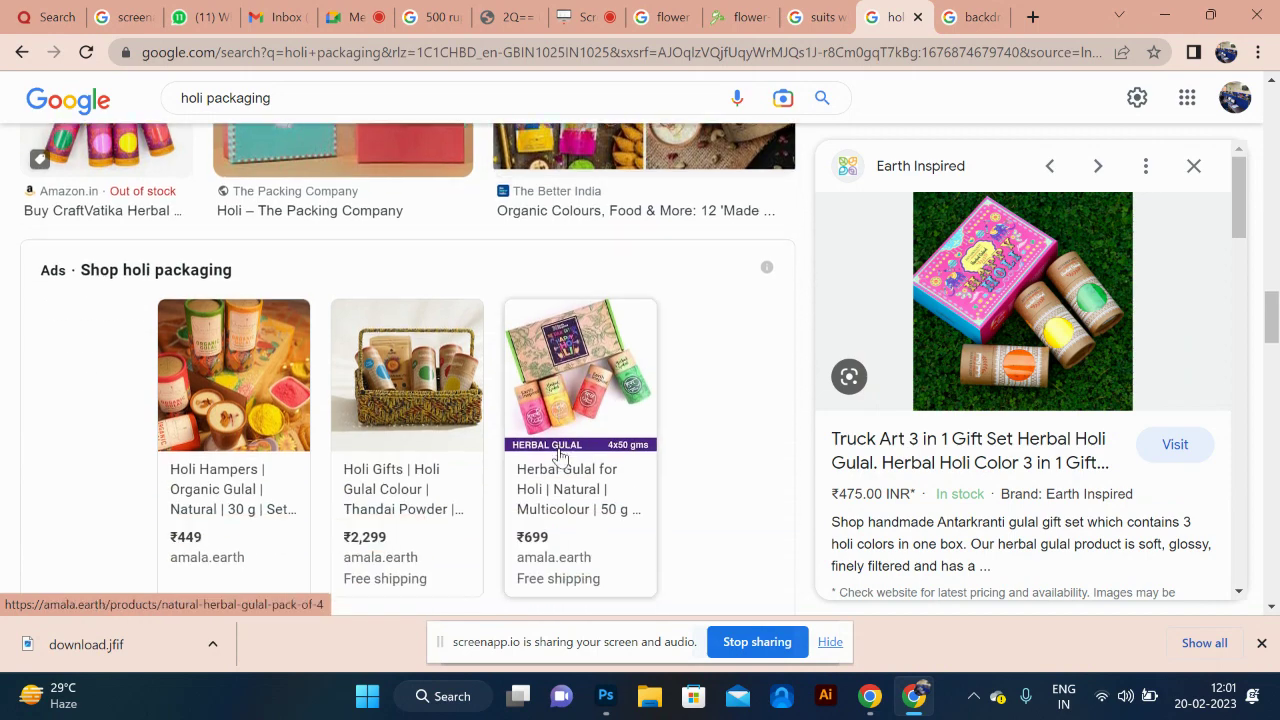
{"action": "scroll", "coordinate": [545, 461], "scroll_direction": "up", "scroll_amount": 7}
{"action": "left_click", "coordinate": [214, 422]}
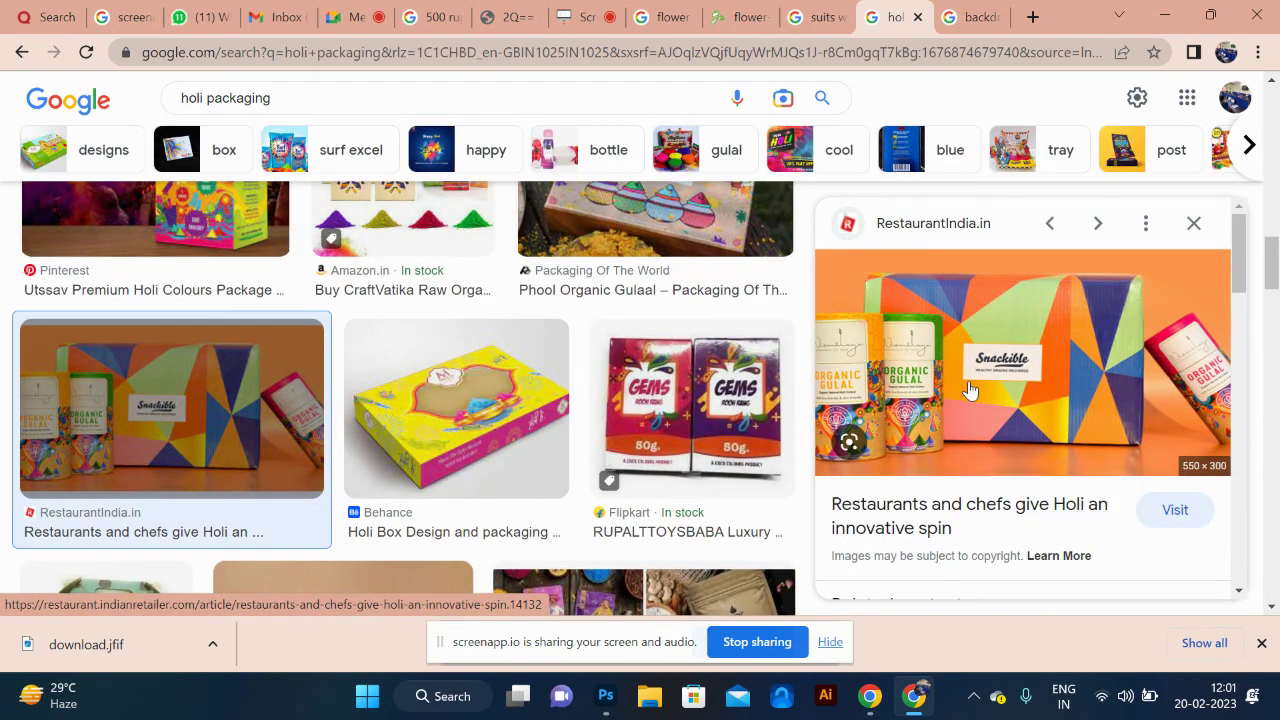
{"action": "scroll", "coordinate": [617, 576], "scroll_direction": "down", "scroll_amount": 3}
{"action": "scroll", "coordinate": [617, 576], "scroll_direction": "down", "scroll_amount": 3}
{"action": "scroll", "coordinate": [617, 576], "scroll_direction": "down", "scroll_amount": 3}
{"action": "scroll", "coordinate": [617, 576], "scroll_direction": "down", "scroll_amount": 3}
{"action": "scroll", "coordinate": [617, 576], "scroll_direction": "down", "scroll_amount": 2}
{"action": "scroll", "coordinate": [617, 573], "scroll_direction": "down", "scroll_amount": 3}
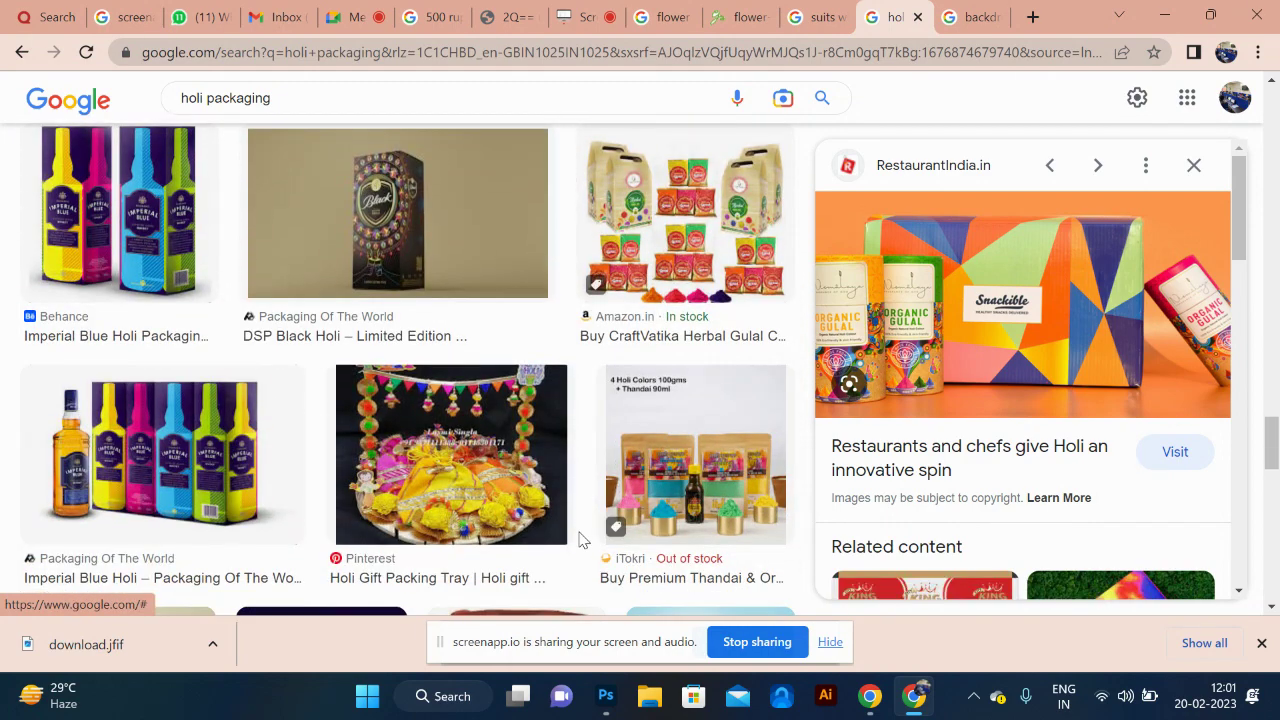
{"action": "scroll", "coordinate": [580, 541], "scroll_direction": "down", "scroll_amount": 1}
Step: Preview the Imperial Blue and Tota Royal Gift Pack holi packaging images
{"action": "left_click", "coordinate": [212, 314]}
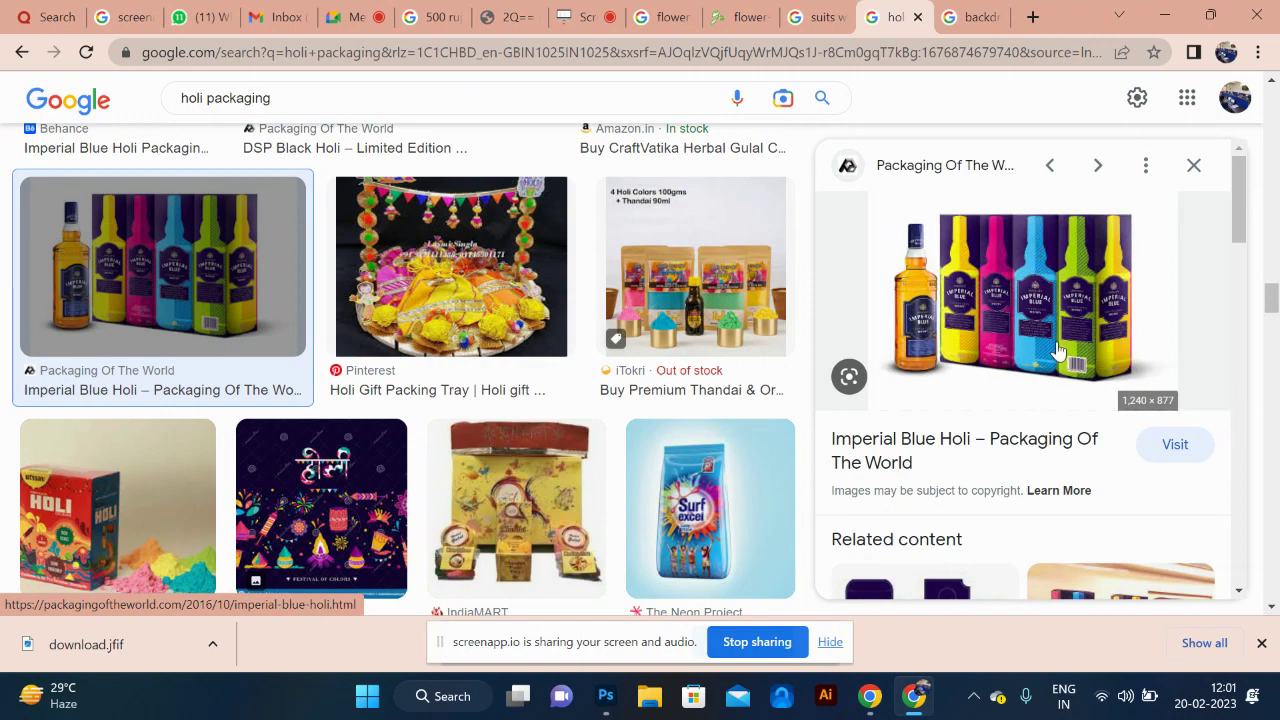
{"action": "scroll", "coordinate": [553, 434], "scroll_direction": "down", "scroll_amount": 3}
{"action": "scroll", "coordinate": [553, 434], "scroll_direction": "down", "scroll_amount": 2}
{"action": "scroll", "coordinate": [555, 433], "scroll_direction": "down", "scroll_amount": 2}
{"action": "scroll", "coordinate": [555, 433], "scroll_direction": "down", "scroll_amount": 3}
{"action": "scroll", "coordinate": [555, 433], "scroll_direction": "down", "scroll_amount": 3}
{"action": "scroll", "coordinate": [555, 433], "scroll_direction": "down", "scroll_amount": 3}
{"action": "scroll", "coordinate": [555, 433], "scroll_direction": "down", "scroll_amount": 3}
{"action": "scroll", "coordinate": [555, 433], "scroll_direction": "down", "scroll_amount": 4}
{"action": "scroll", "coordinate": [552, 429], "scroll_direction": "down", "scroll_amount": 2}
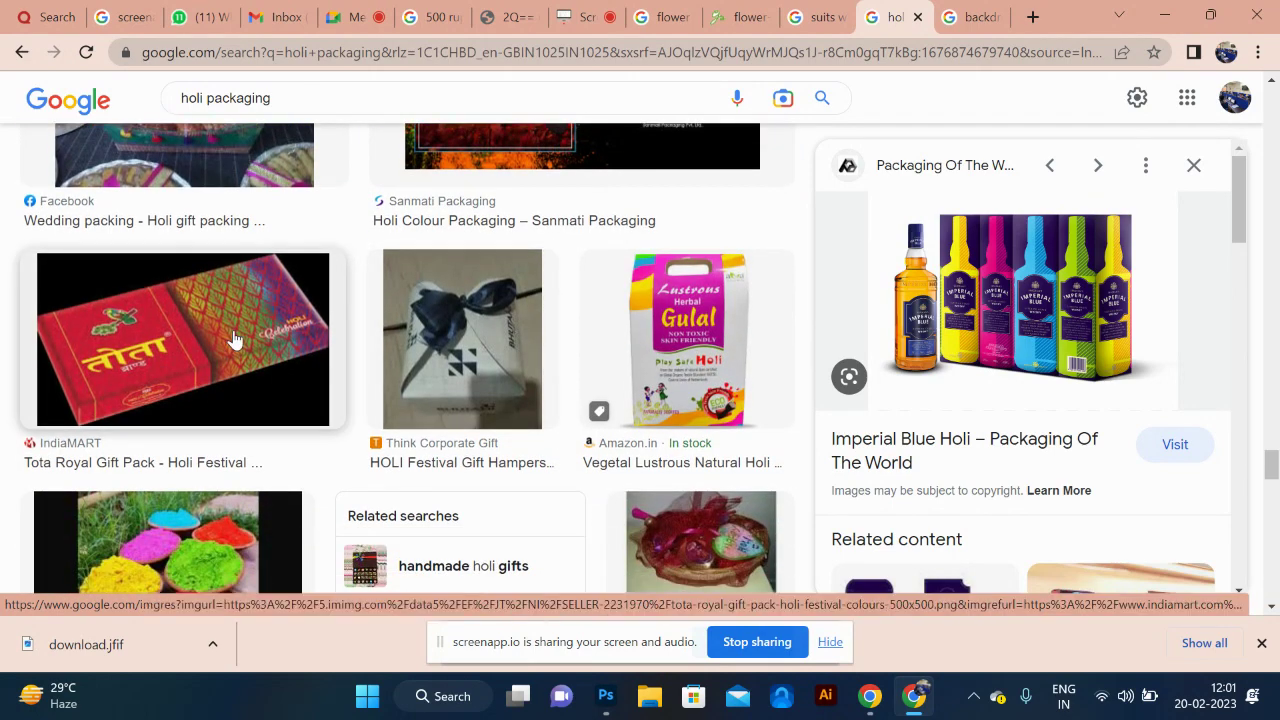
{"action": "left_click", "coordinate": [233, 340]}
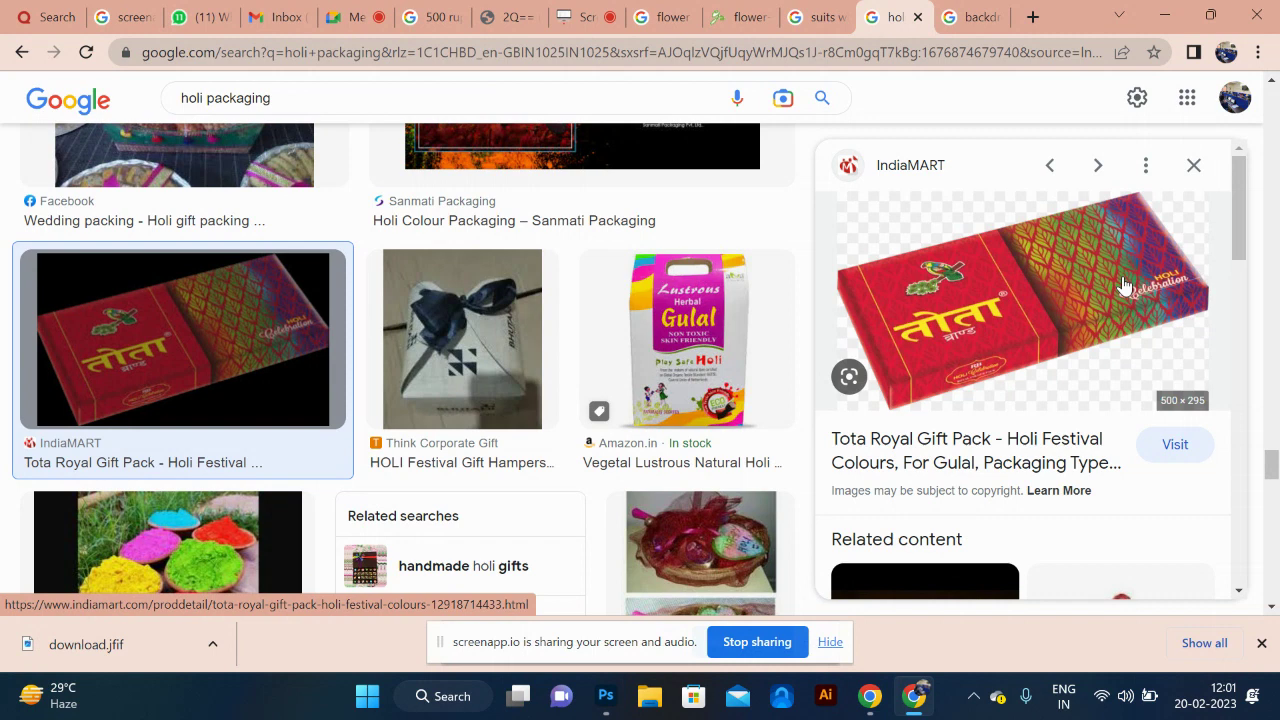
{"action": "left_click", "coordinate": [337, 97]}
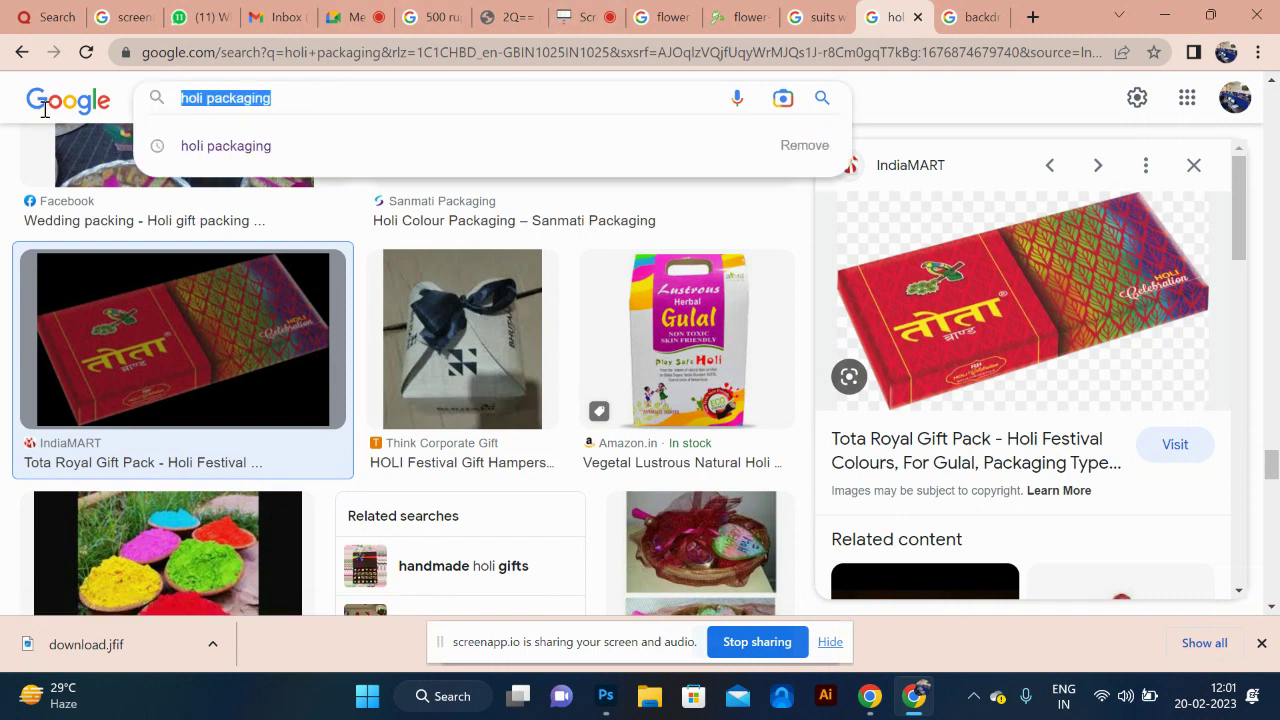
Step: Search Google Images for 'holi gulal packaging'
{"action": "type", "text": "holi"}
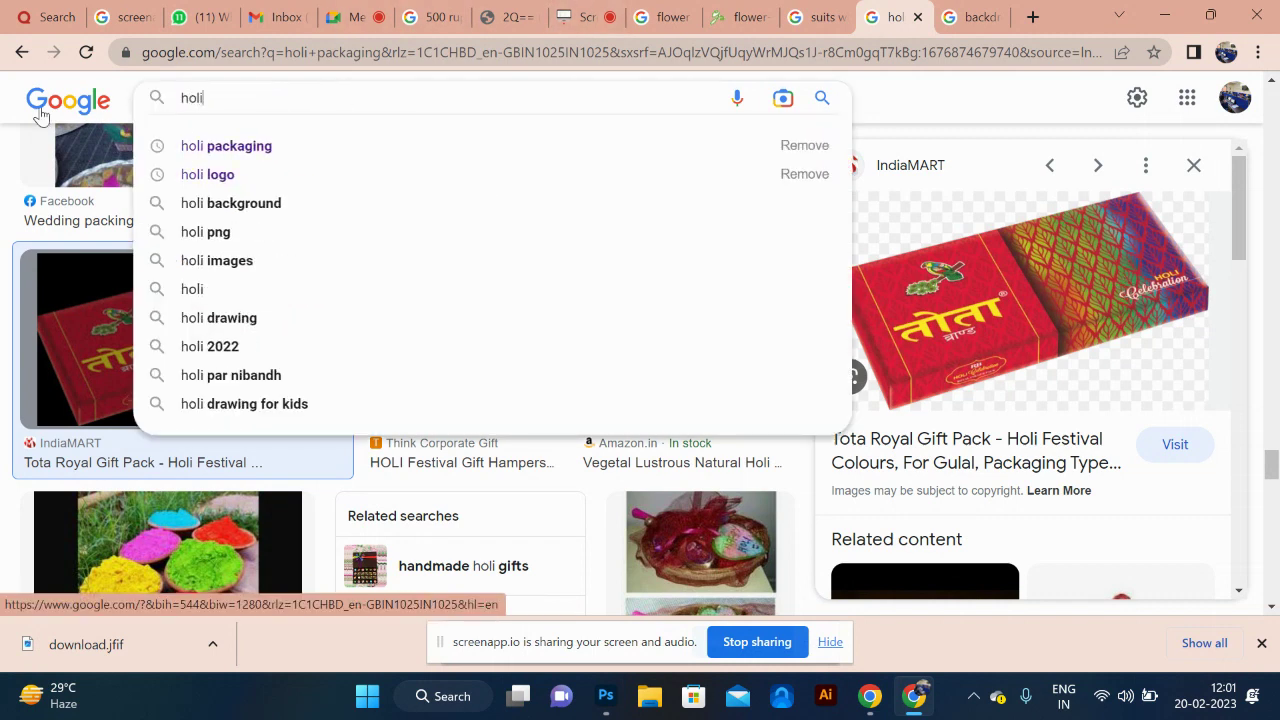
{"action": "type", "text": "guj"}
{"action": "key", "text": "BackSpace"}
{"action": "type", "text": "lal packagin"}
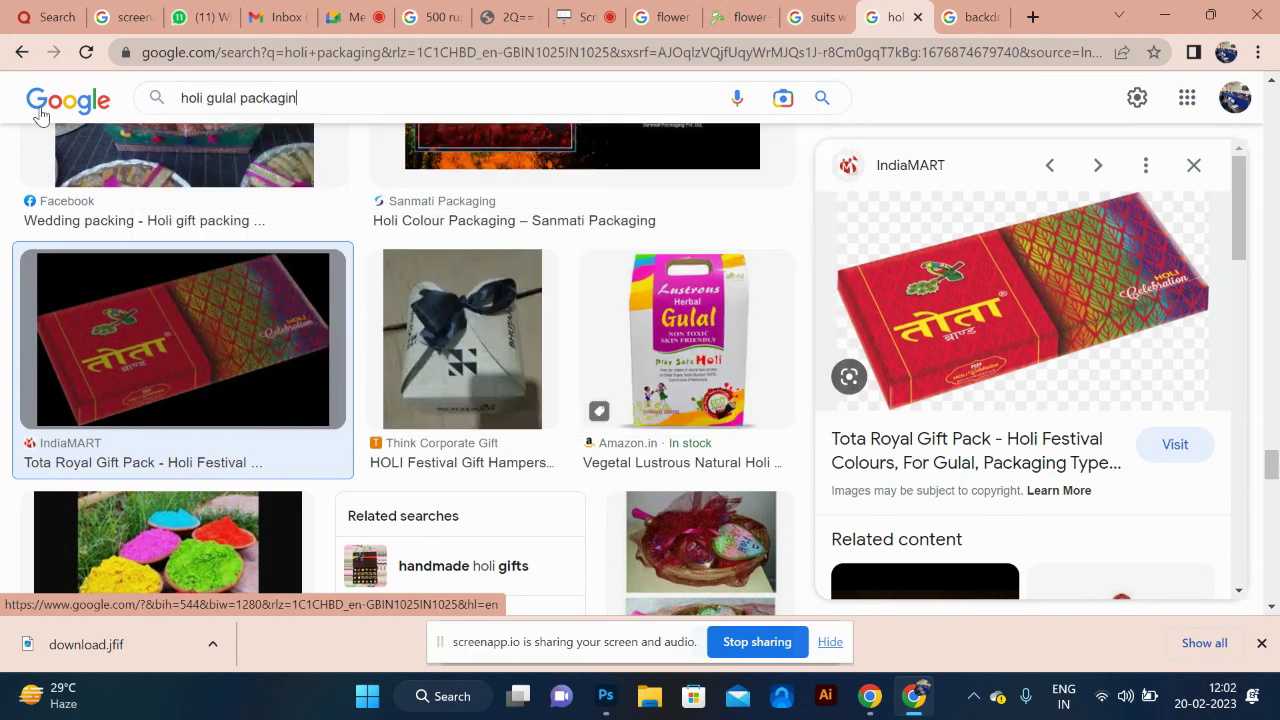
{"action": "key", "text": "Return"}
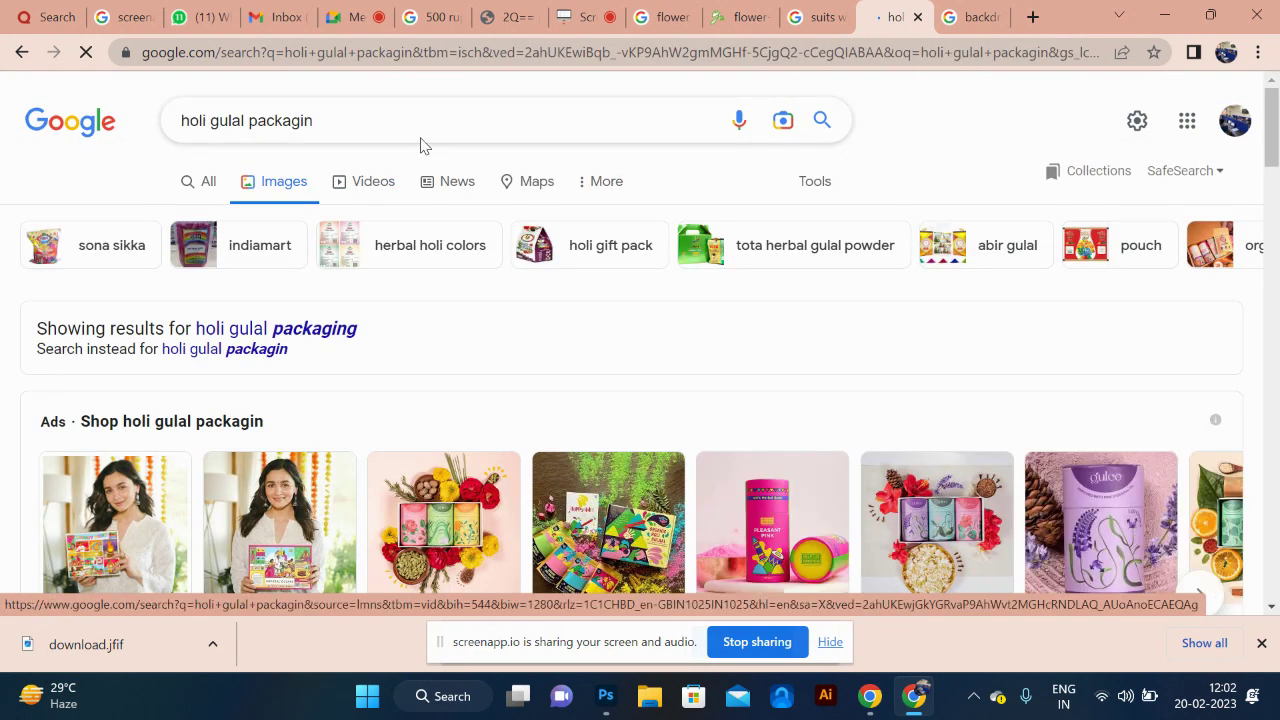
{"action": "key", "text": "Return"}
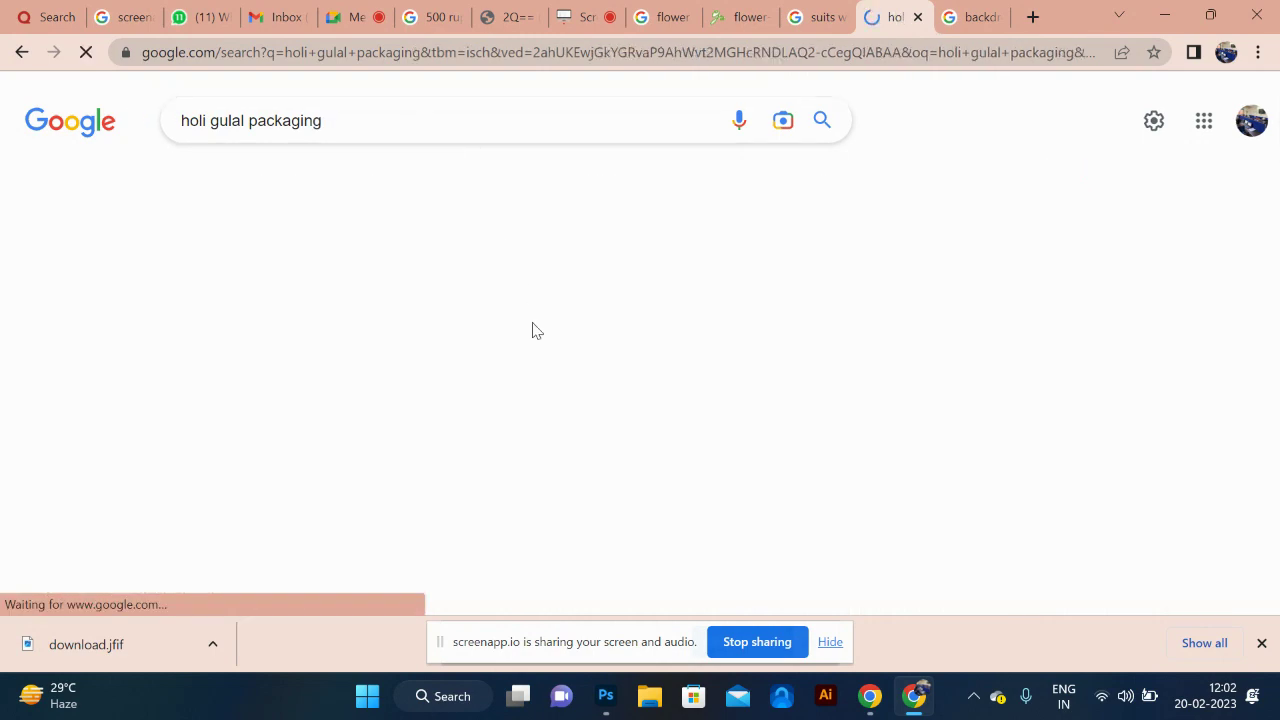
Step: Scroll the results and preview the AMA Herbal Gulal Powder image
{"action": "scroll", "coordinate": [528, 368], "scroll_direction": "down", "scroll_amount": 2}
{"action": "scroll", "coordinate": [543, 410], "scroll_direction": "down", "scroll_amount": 2}
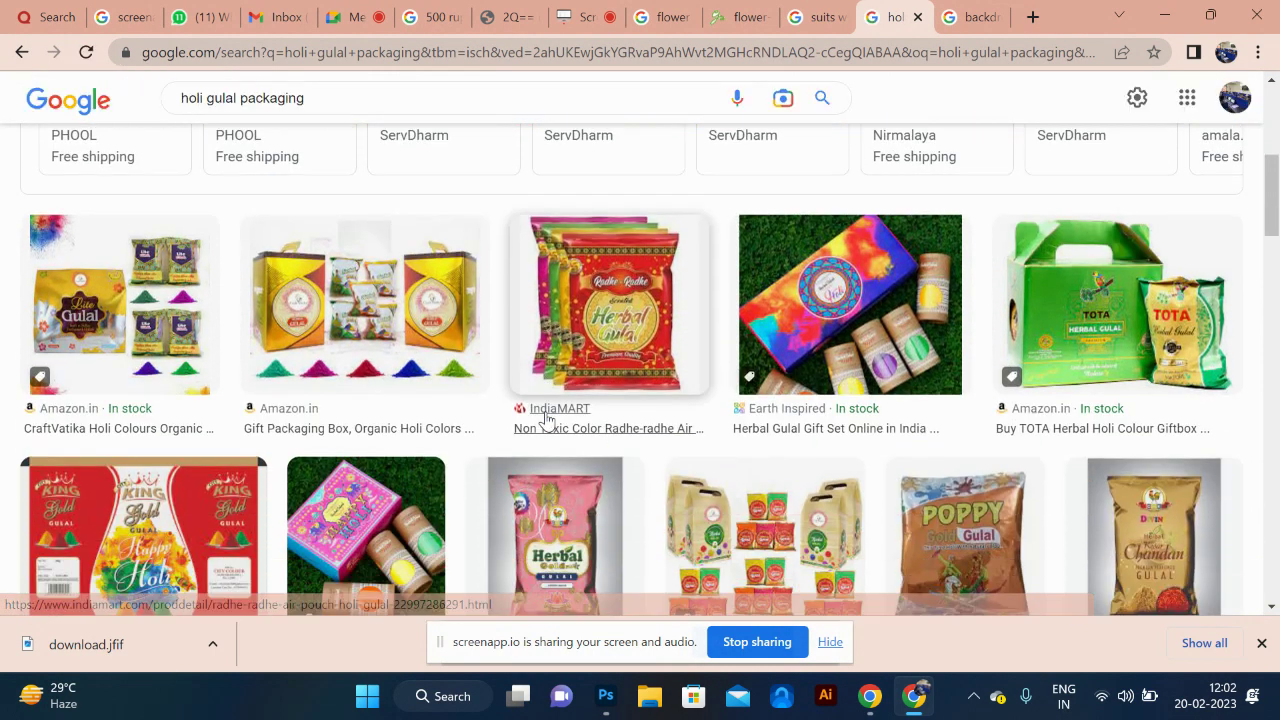
{"action": "scroll", "coordinate": [628, 345], "scroll_direction": "down", "scroll_amount": 2}
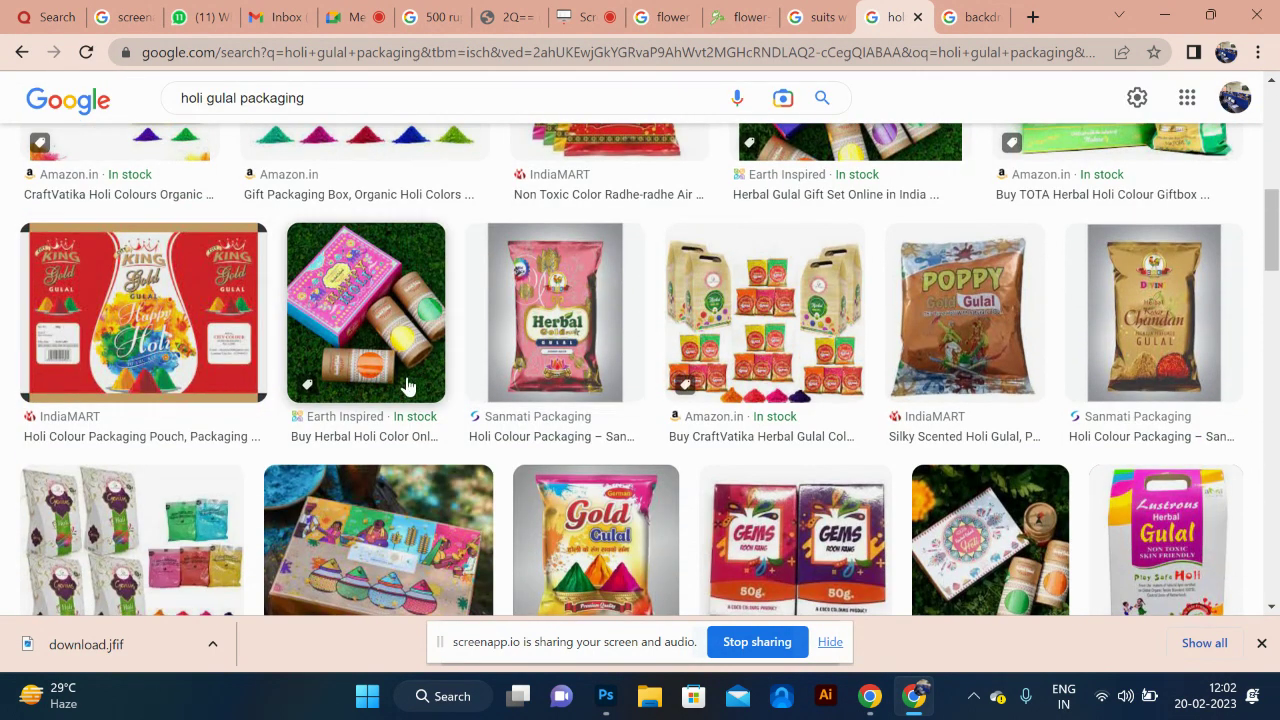
{"action": "scroll", "coordinate": [410, 380], "scroll_direction": "down", "scroll_amount": 1}
{"action": "scroll", "coordinate": [437, 377], "scroll_direction": "down", "scroll_amount": 2}
{"action": "scroll", "coordinate": [437, 377], "scroll_direction": "down", "scroll_amount": 2}
{"action": "scroll", "coordinate": [437, 377], "scroll_direction": "down", "scroll_amount": 2}
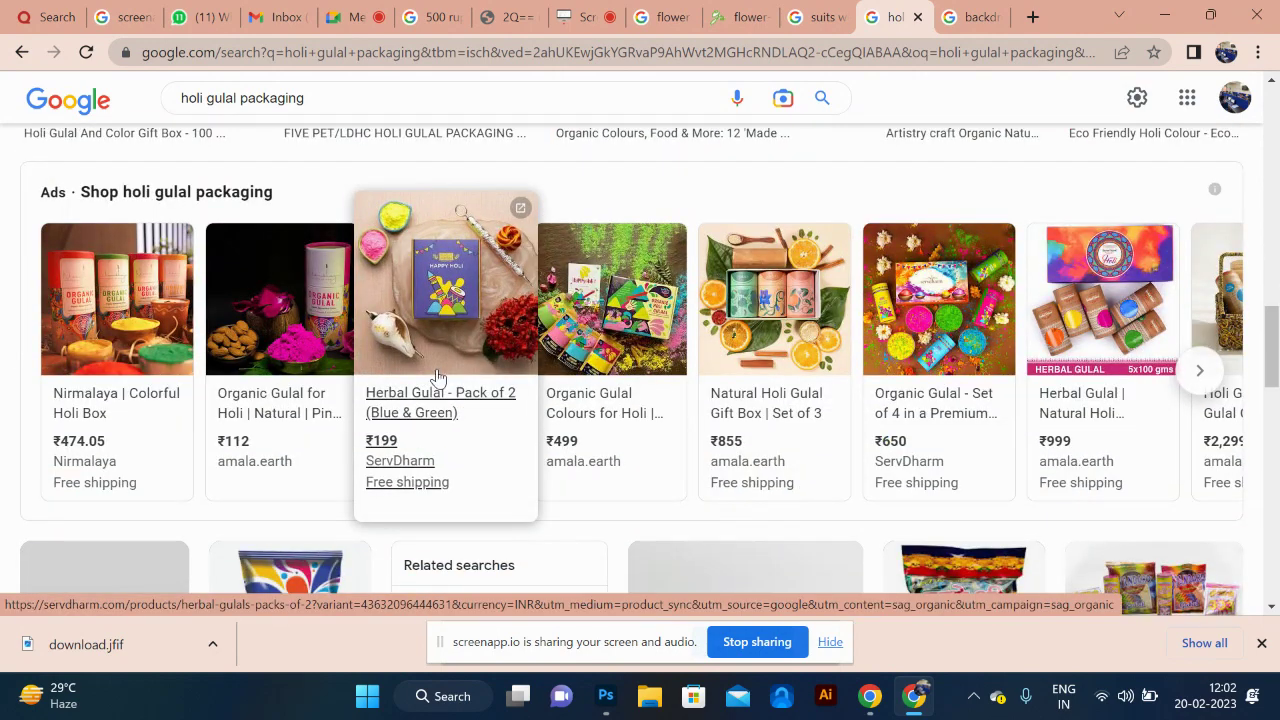
{"action": "scroll", "coordinate": [437, 377], "scroll_direction": "down", "scroll_amount": 5}
{"action": "scroll", "coordinate": [437, 377], "scroll_direction": "down", "scroll_amount": 1}
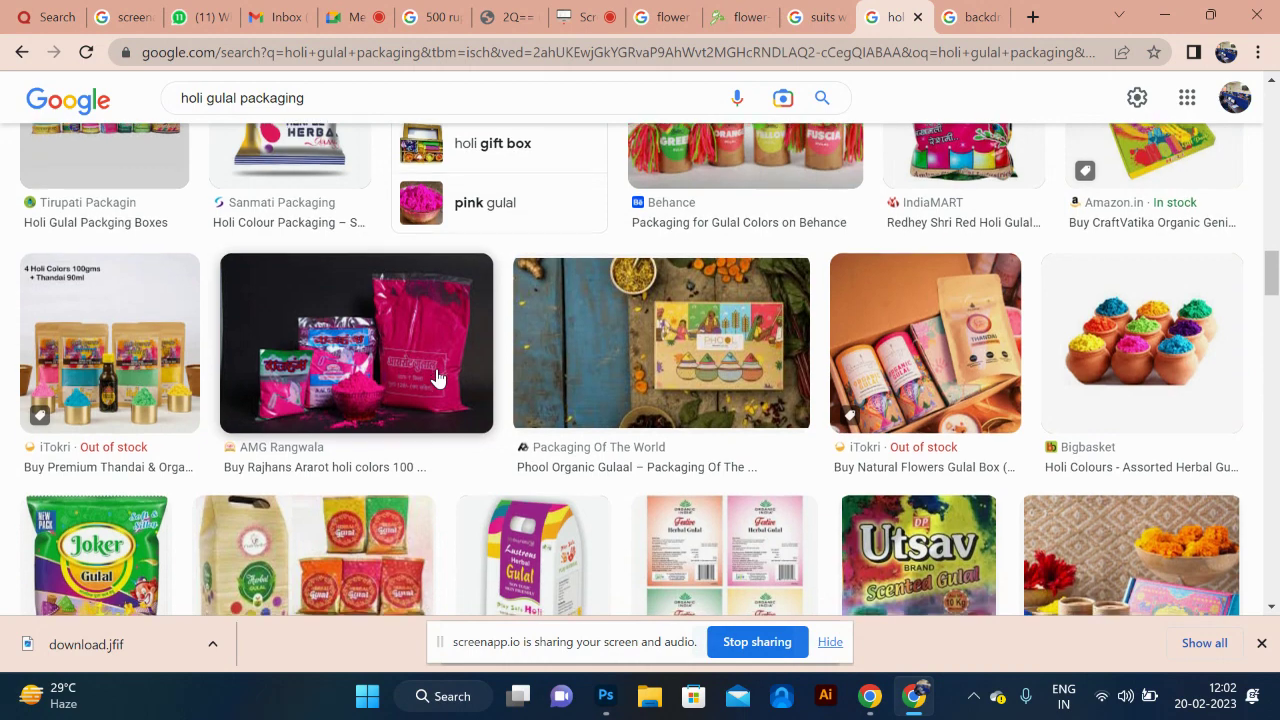
{"action": "scroll", "coordinate": [437, 377], "scroll_direction": "down", "scroll_amount": 1}
{"action": "scroll", "coordinate": [521, 494], "scroll_direction": "down", "scroll_amount": 2}
{"action": "scroll", "coordinate": [521, 494], "scroll_direction": "down", "scroll_amount": 1}
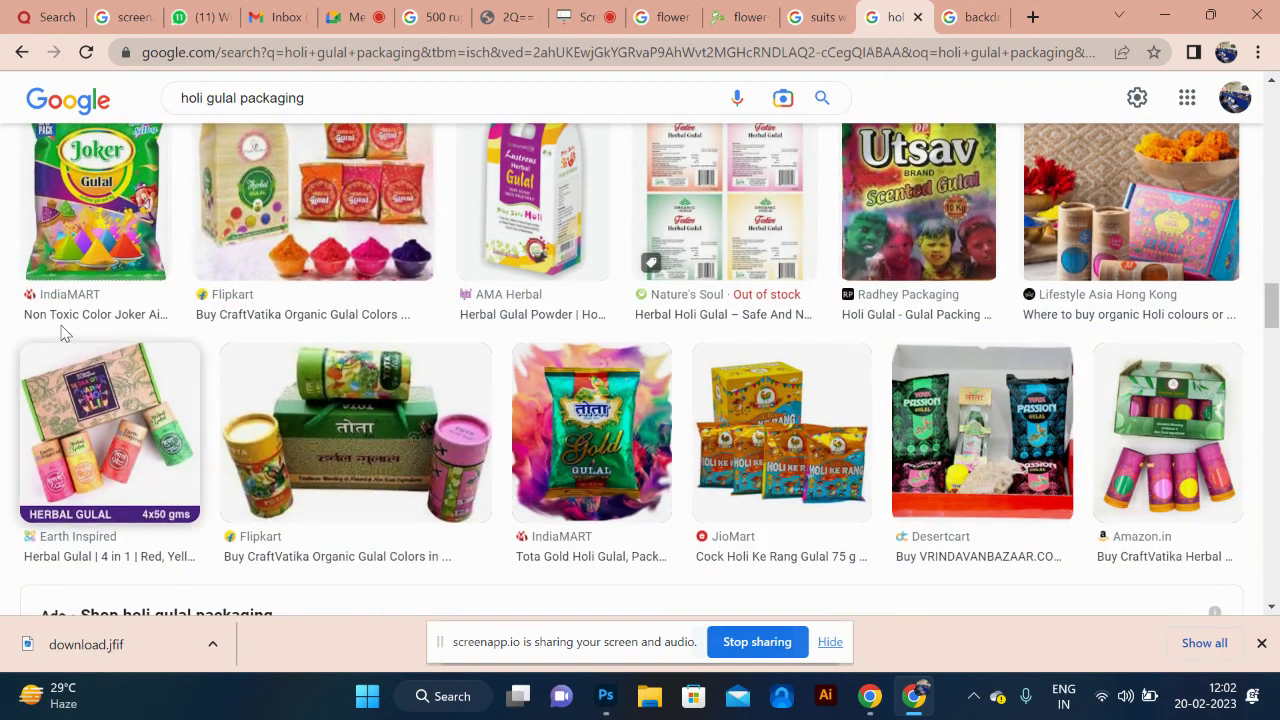
{"action": "left_click", "coordinate": [537, 252]}
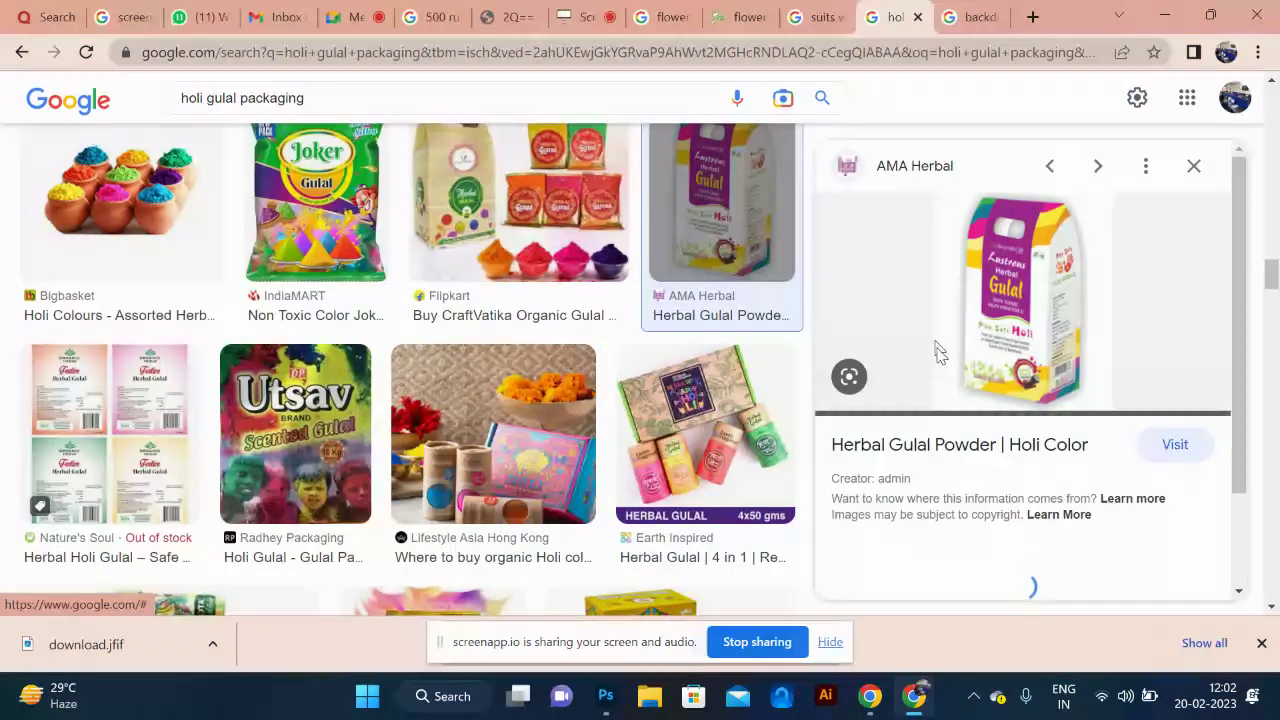
{"action": "key", "text": "alt+Tab"}
{"action": "key", "text": "alt+Tab"}
{"action": "key", "text": "alt+Tab"}
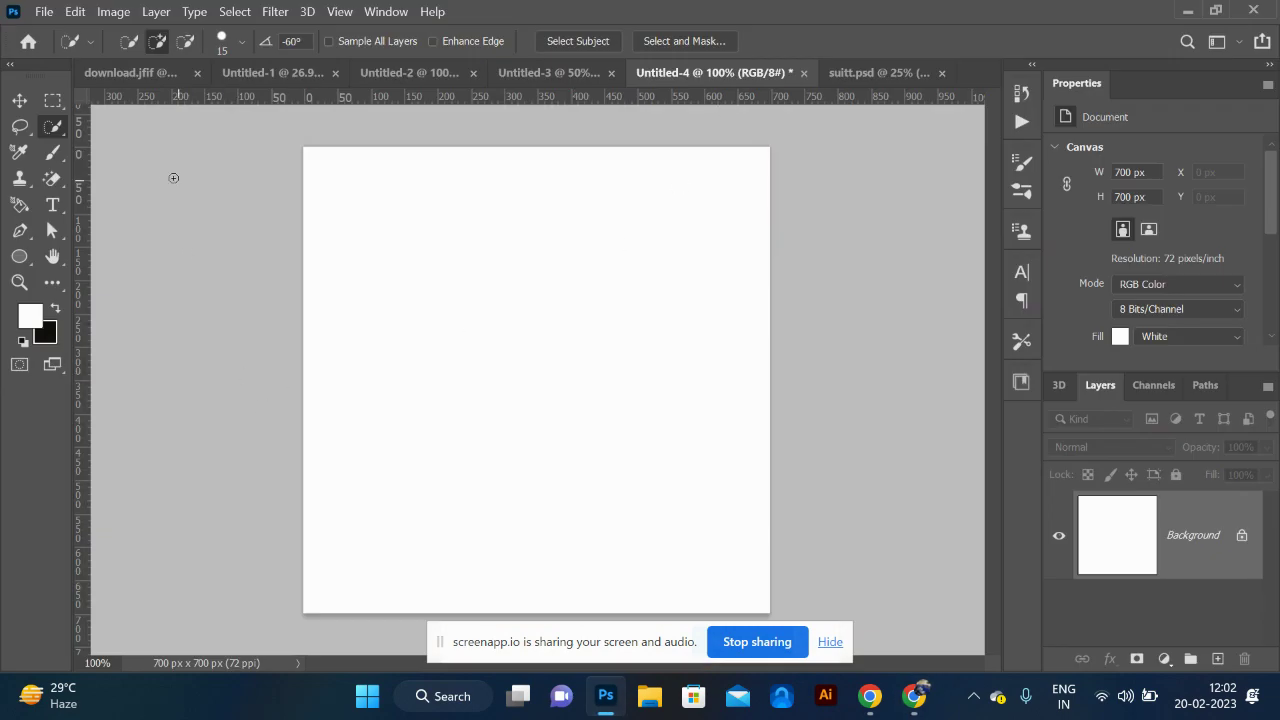
Step: Select a circle with the Elliptical Marquee Tool and fill it with the Happy Holi pattern
{"action": "left_click", "coordinate": [53, 101]}
{"action": "left_click", "coordinate": [120, 120]}
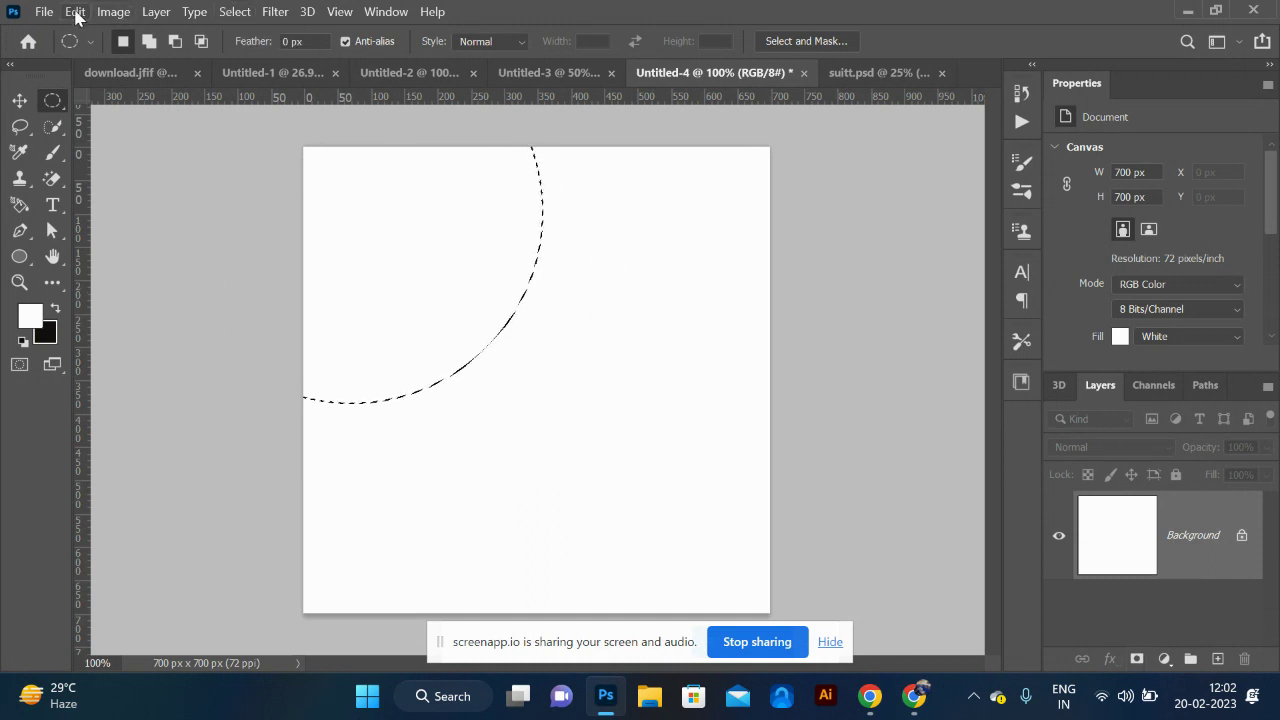
{"action": "left_click", "coordinate": [75, 11]}
{"action": "left_click", "coordinate": [194, 300]}
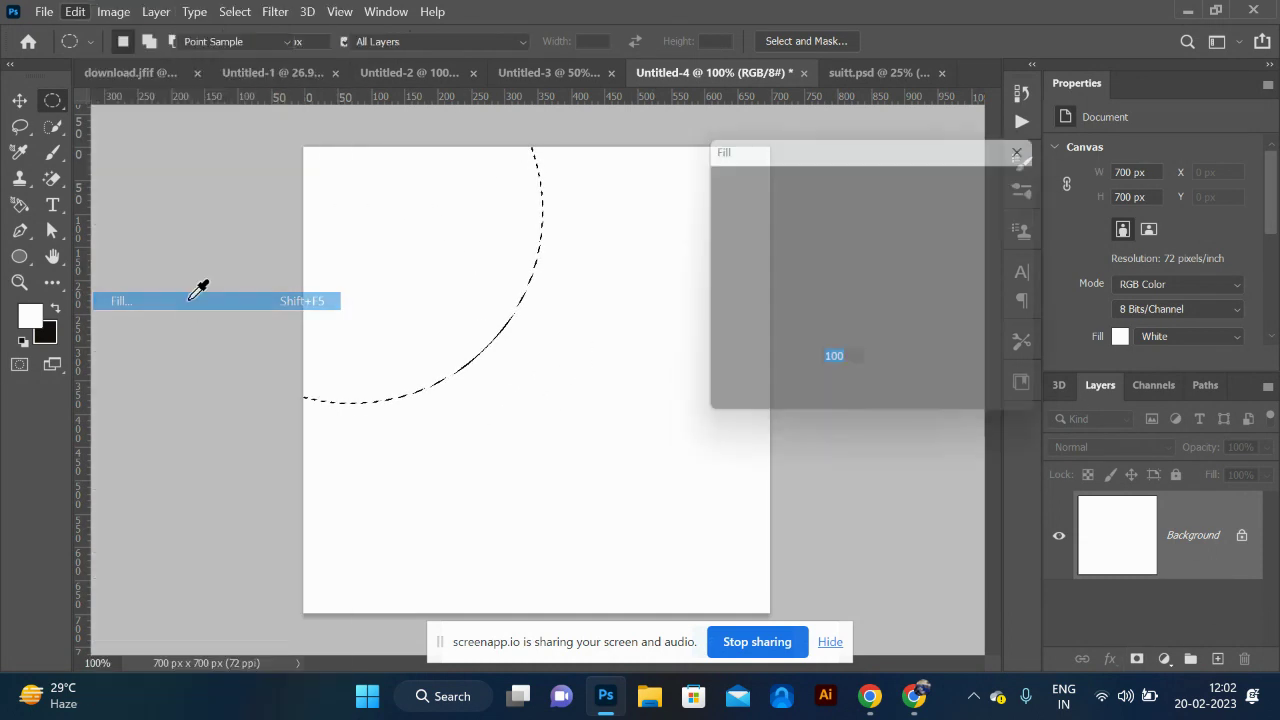
{"action": "left_click", "coordinate": [857, 236]}
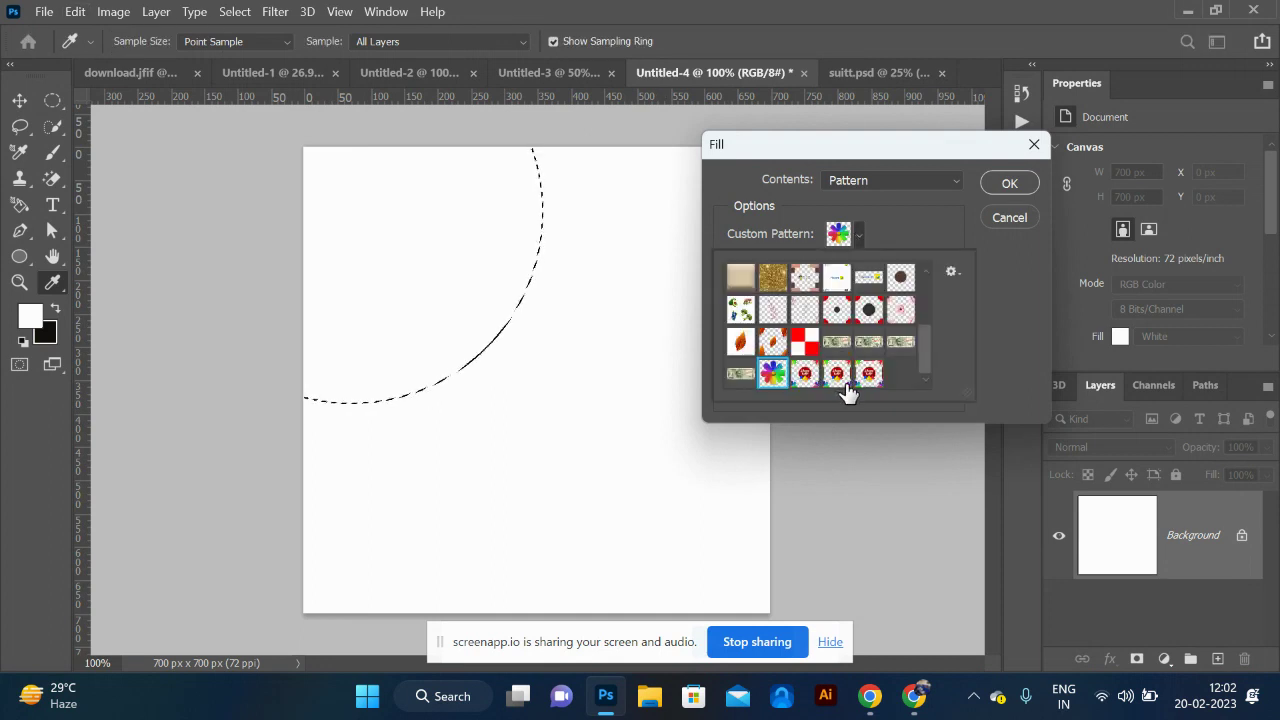
{"action": "left_click", "coordinate": [1005, 192]}
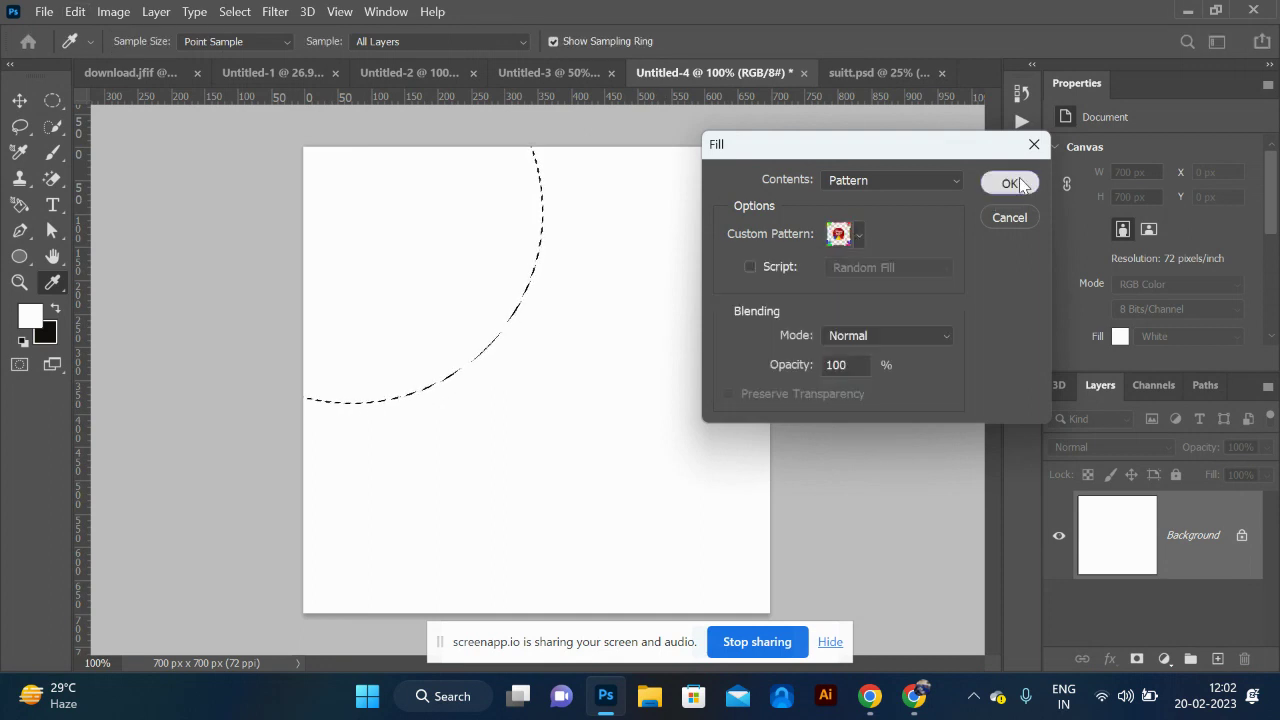